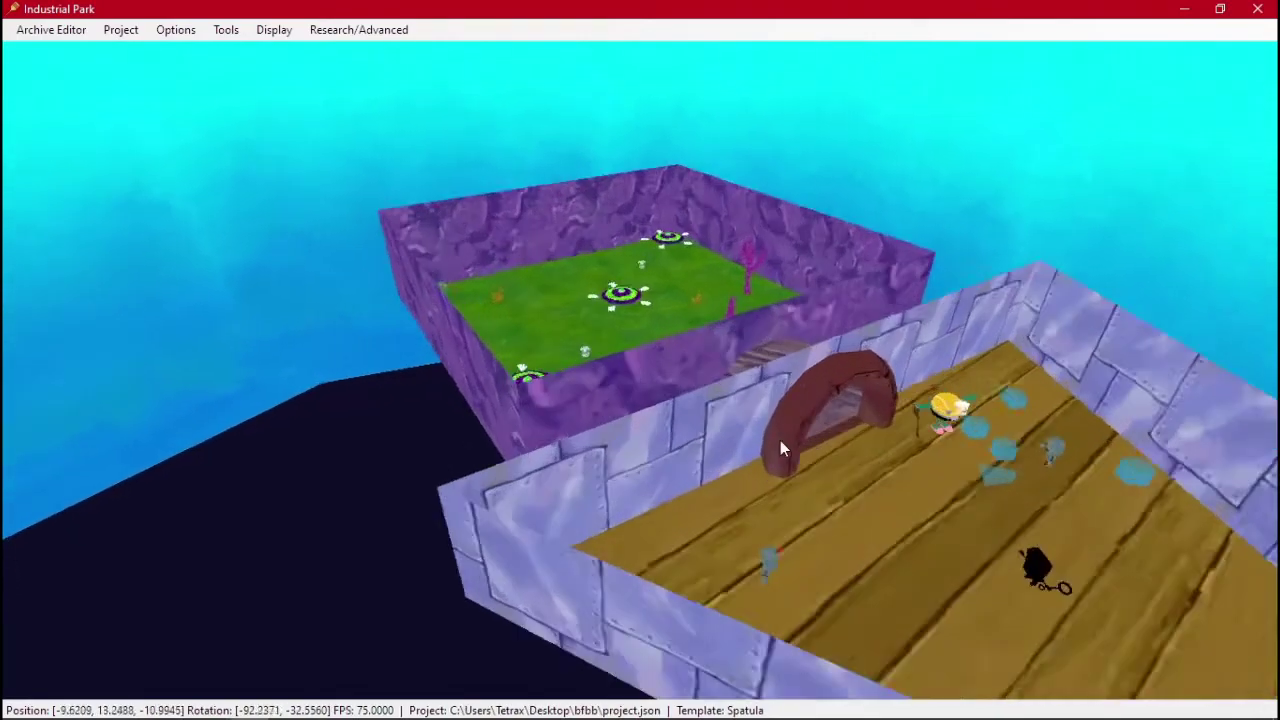
{"action": "key", "text": "s"}
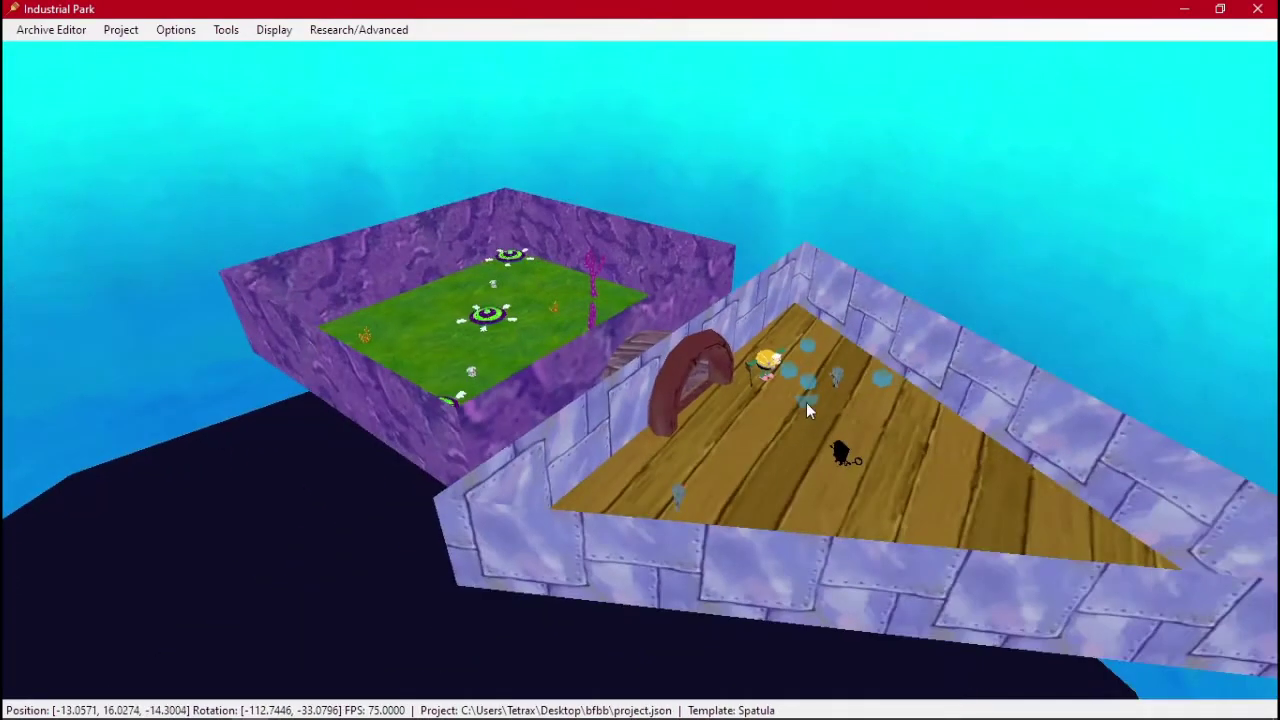
{"action": "key", "text": "d"}
{"action": "middle_click_drag", "start_coordinate": [711, 390], "coordinate": [700, 397]}
{"action": "middle_click_drag", "start_coordinate": [823, 389], "coordinate": [817, 389]}
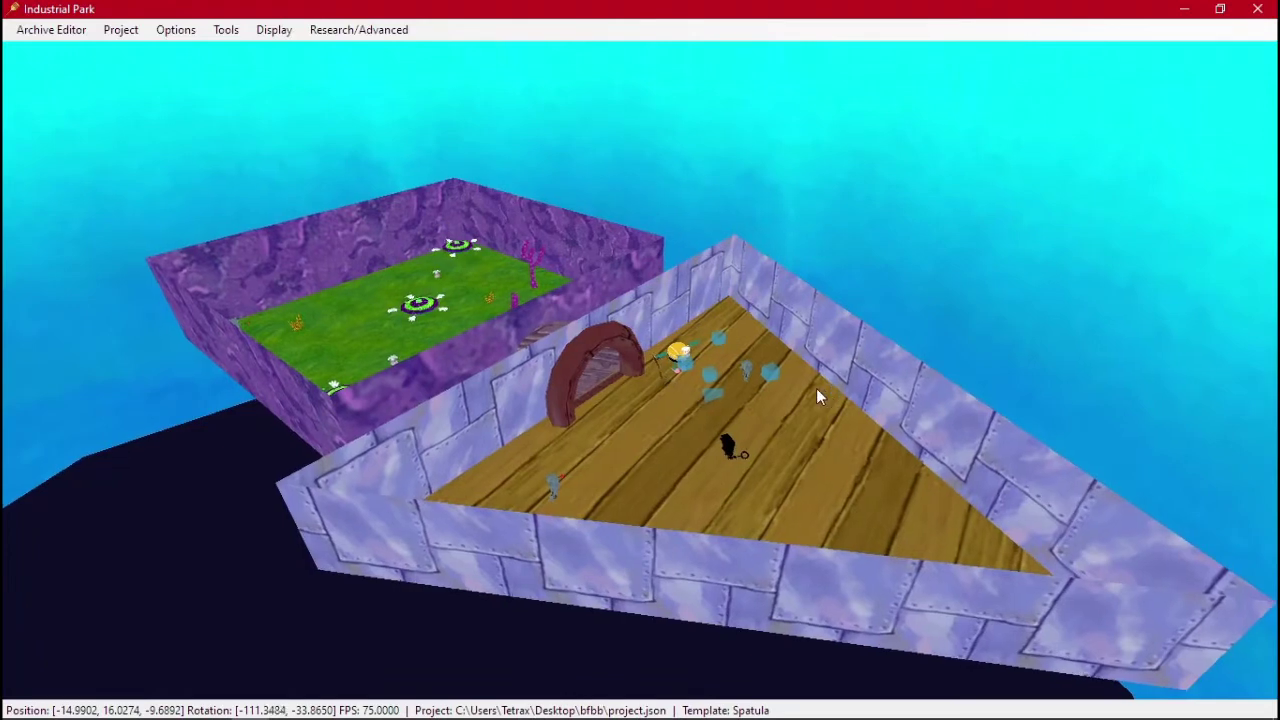
{"action": "right_click_drag", "start_coordinate": [817, 392], "coordinate": [743, 398]}
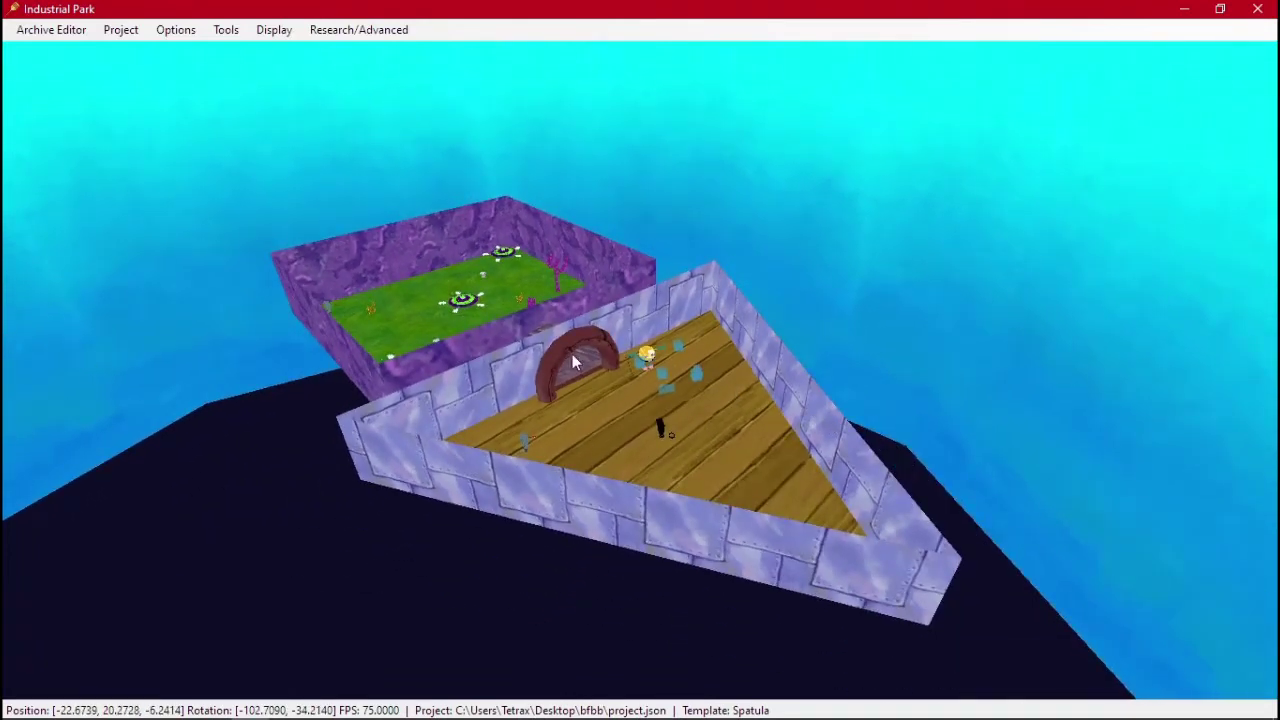
{"action": "key", "text": "a"}
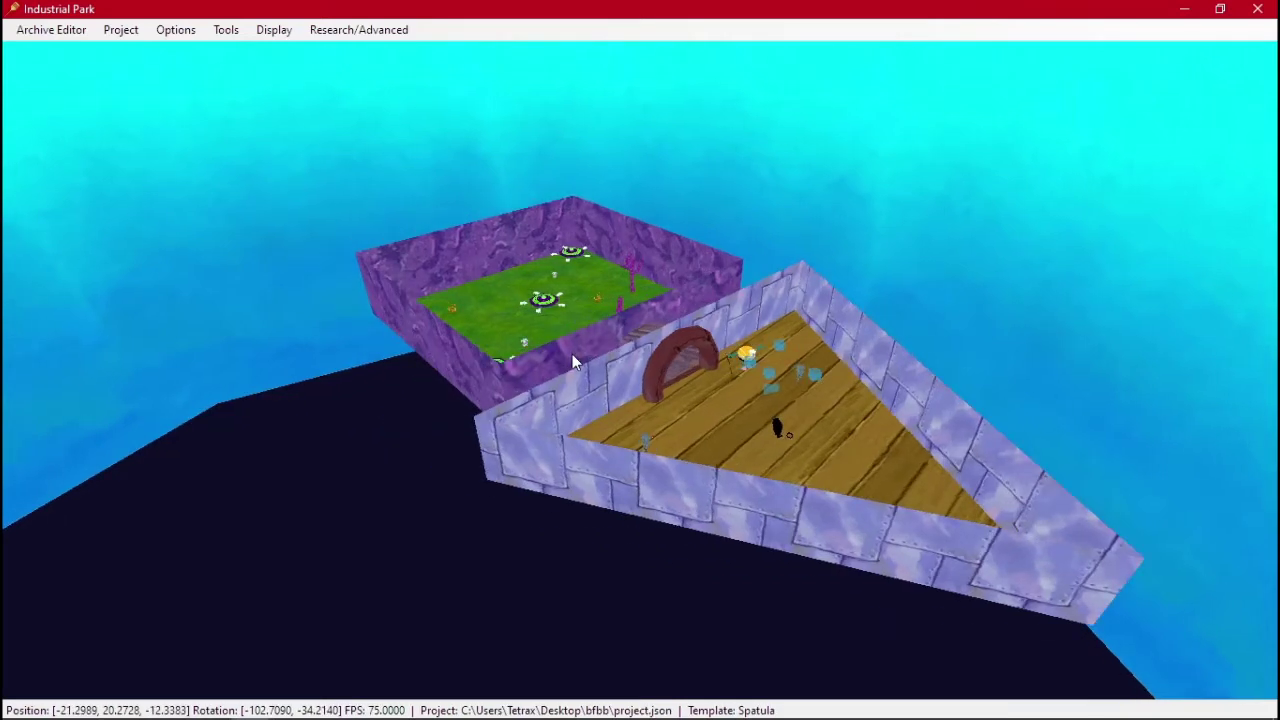
Switch to Blender, add a plane mesh and scale it up uniformly to about 16.9
{"action": "key", "text": "alt+Tab"}
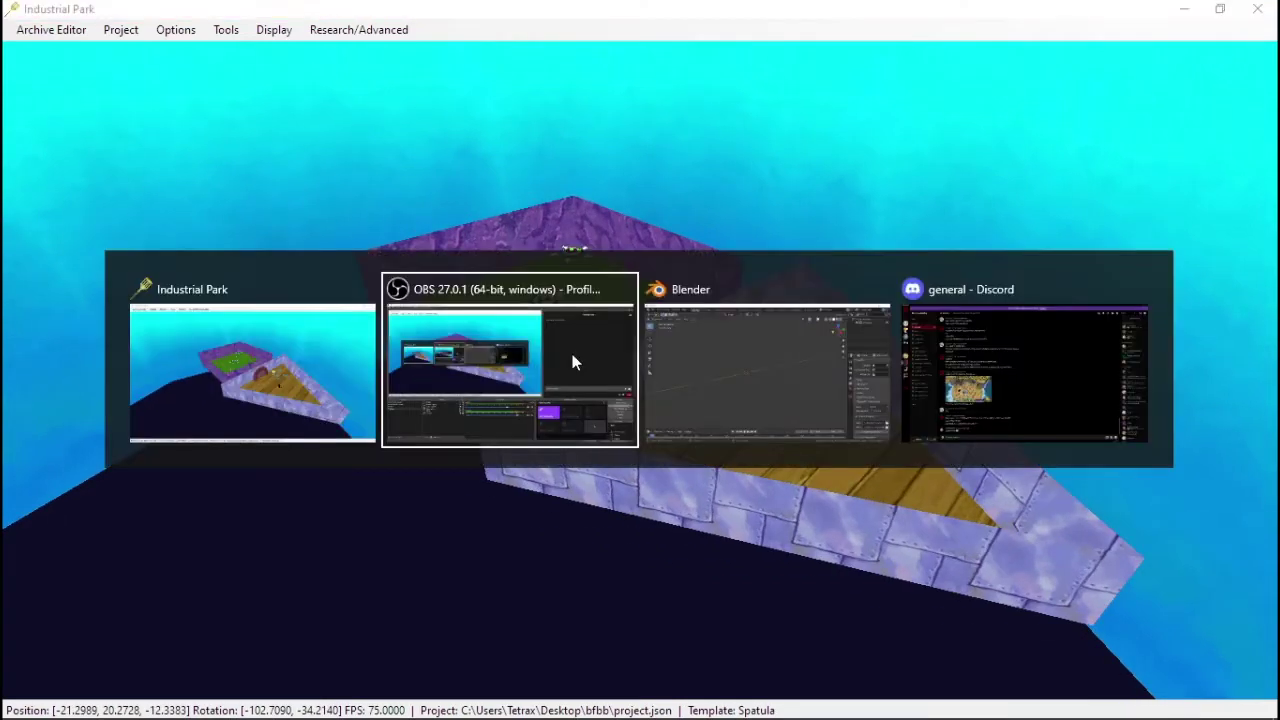
{"action": "left_click", "coordinate": [742, 381]}
{"action": "middle_click_drag", "start_coordinate": [662, 298], "coordinate": [515, 368]}
{"action": "left_click", "coordinate": [216, 79]}
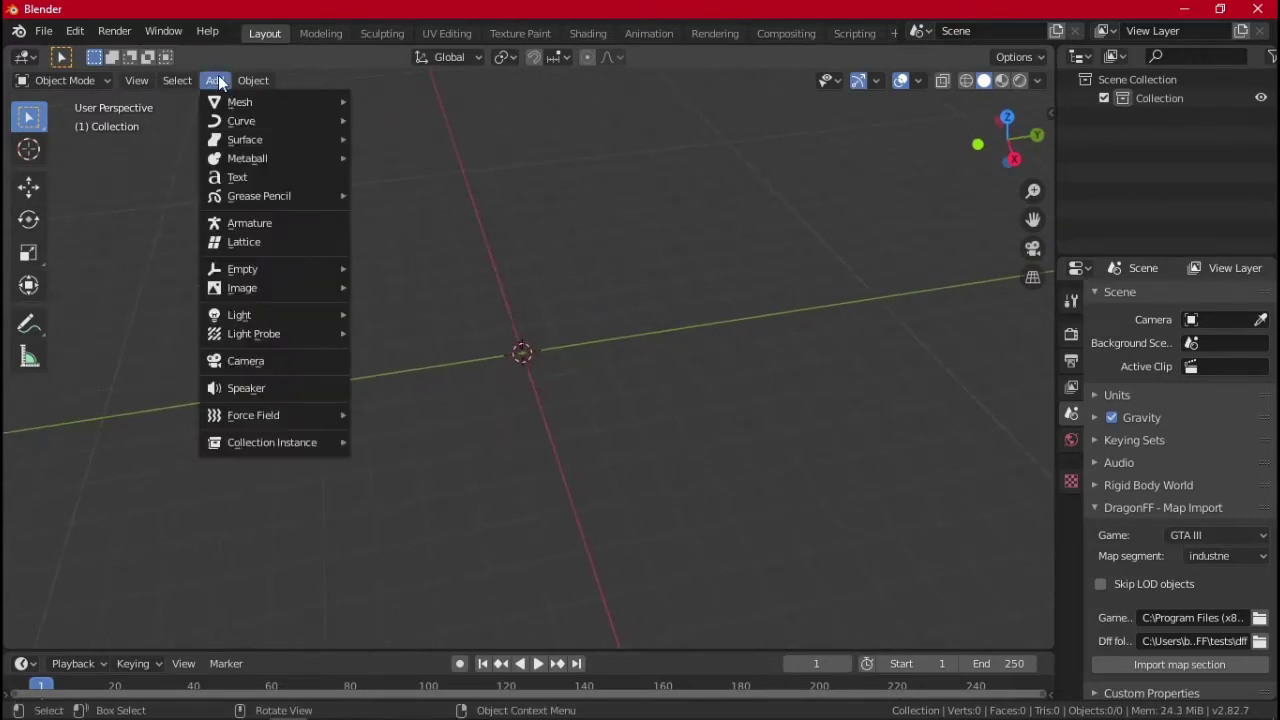
{"action": "mouse_move", "coordinate": [240, 101]}
{"action": "left_click", "coordinate": [440, 101]}
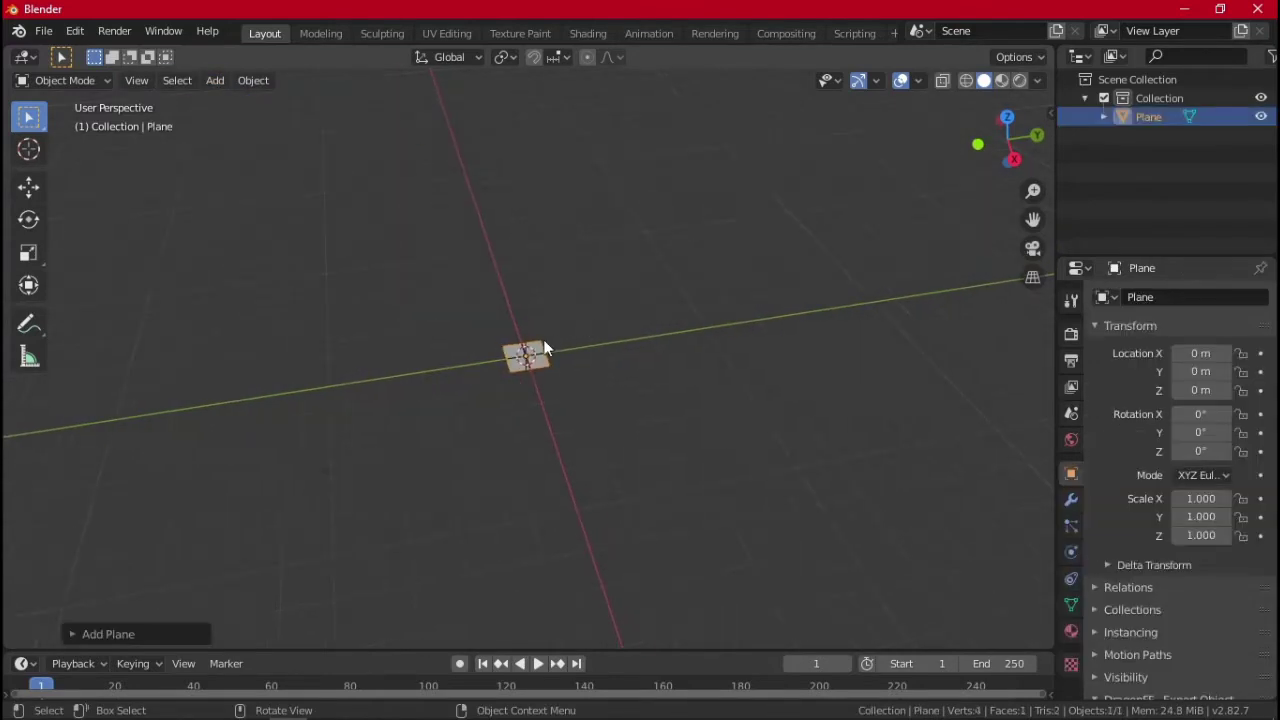
{"action": "key", "text": "s"}
{"action": "left_click", "coordinate": [840, 257]}
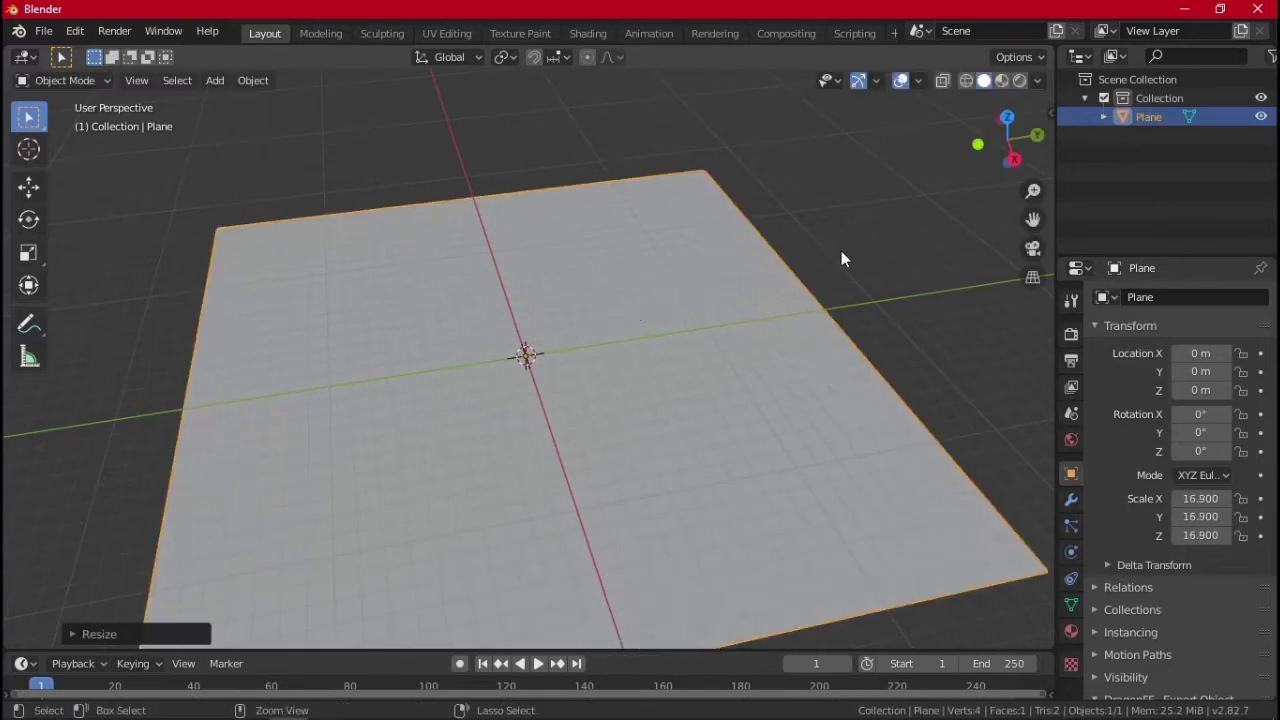
In edit mode from the top view, knife-cut a winding line from the plane's upper left edge to its bottom edge
{"action": "left_click", "coordinate": [1008, 110]}
{"action": "scroll", "coordinate": [646, 289], "scroll_direction": "down", "scroll_amount": 3}
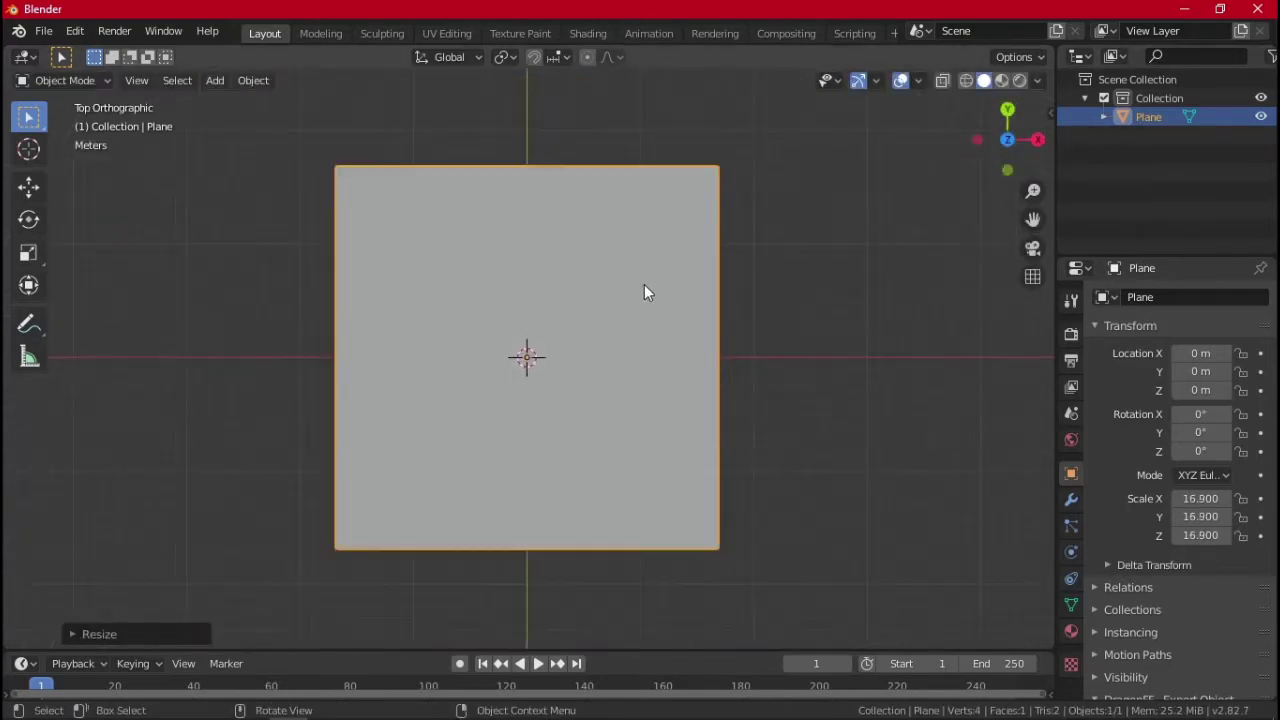
{"action": "scroll", "coordinate": [646, 289], "scroll_direction": "up", "scroll_amount": 1}
{"action": "key", "text": "Tab"}
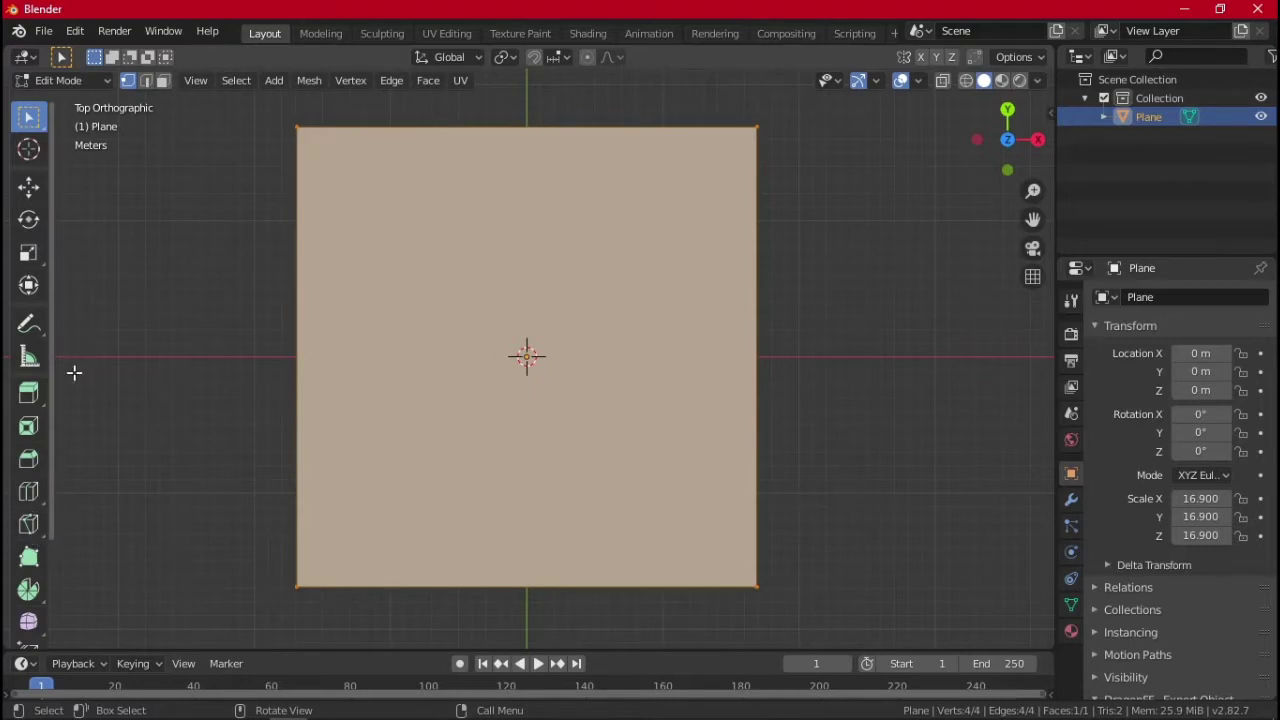
{"action": "key", "text": "k"}
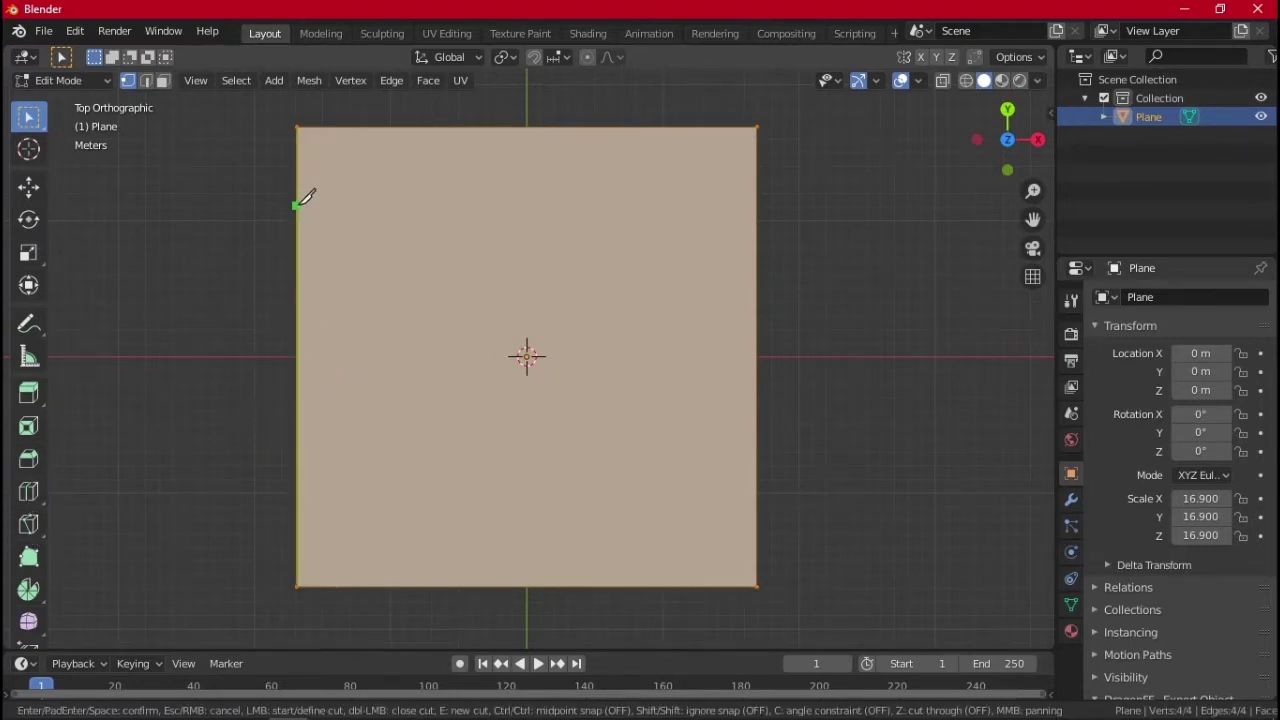
{"action": "left_click", "coordinate": [296, 191]}
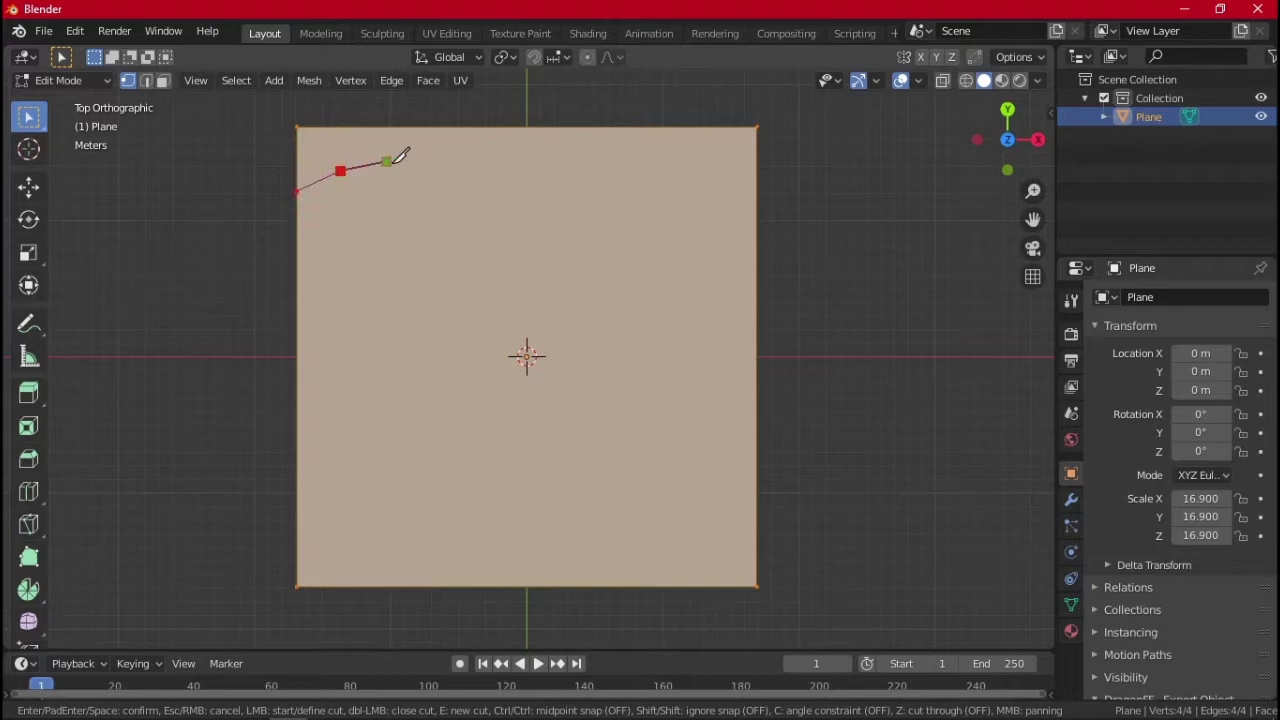
{"action": "left_click", "coordinate": [395, 174]}
{"action": "left_click", "coordinate": [417, 206]}
{"action": "left_click", "coordinate": [433, 244]}
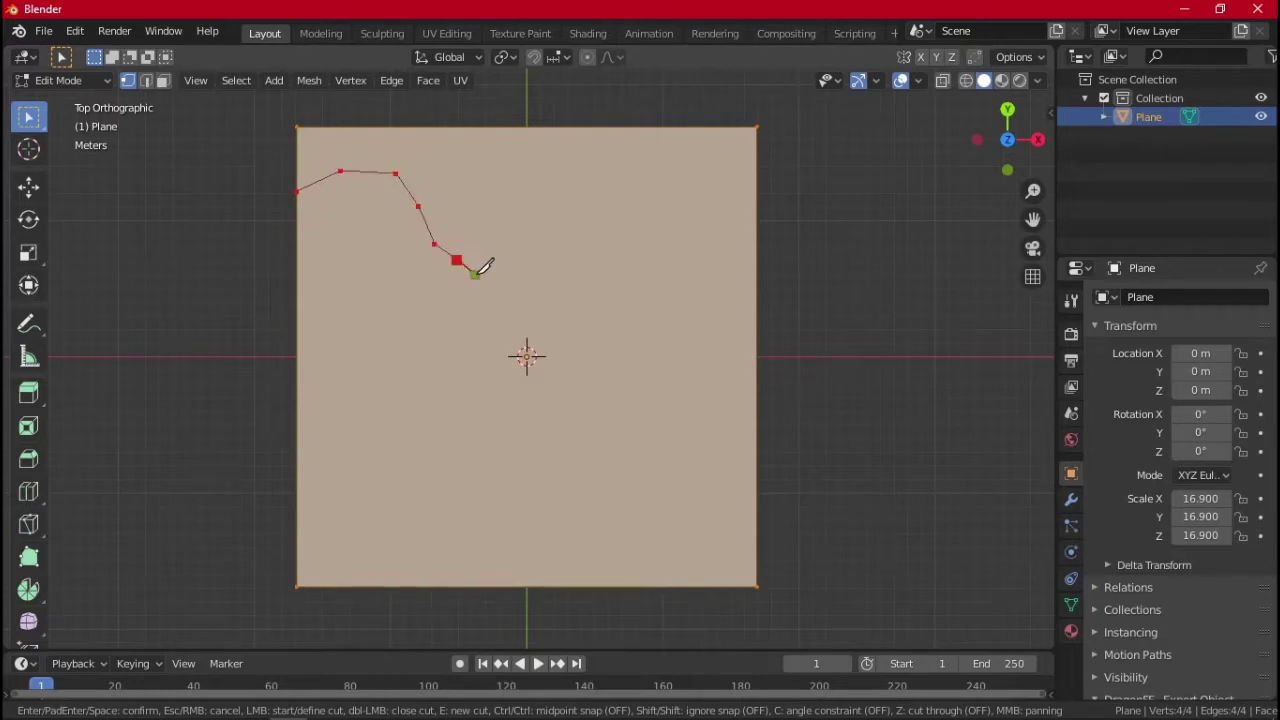
{"action": "left_click", "coordinate": [490, 312]}
{"action": "left_click", "coordinate": [485, 350]}
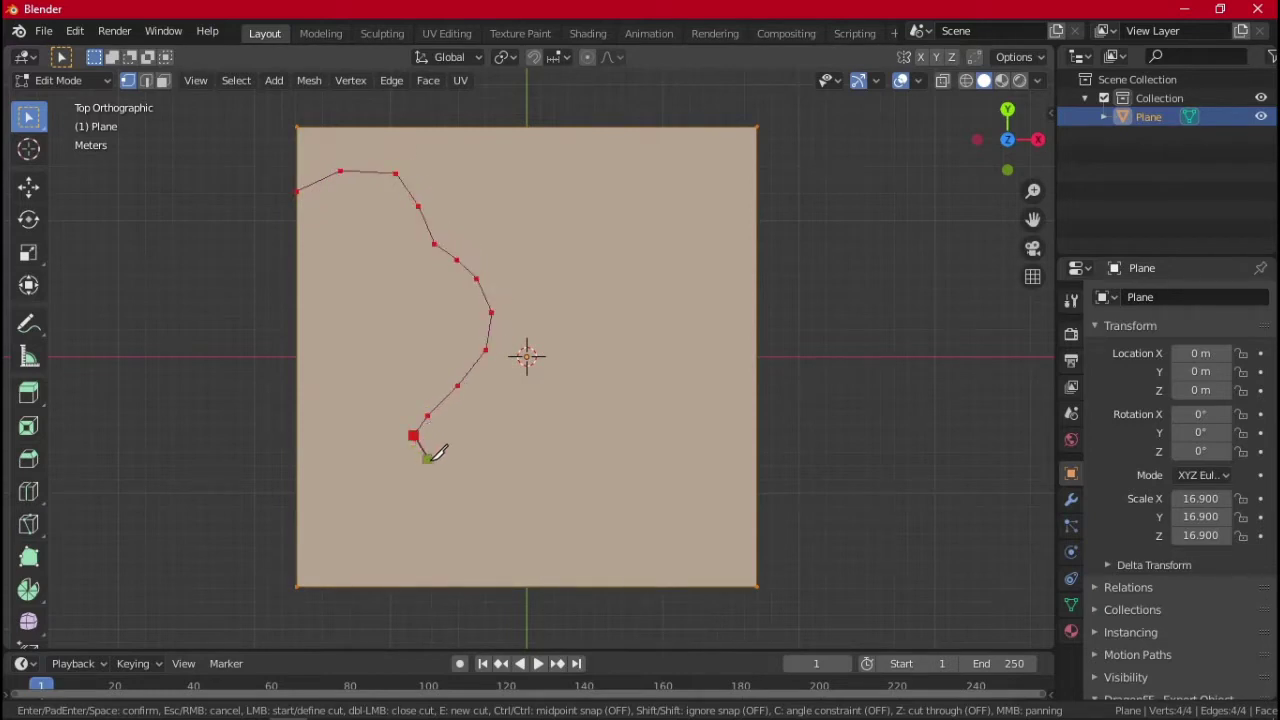
{"action": "left_click", "coordinate": [401, 524]}
{"action": "left_click", "coordinate": [393, 580]}
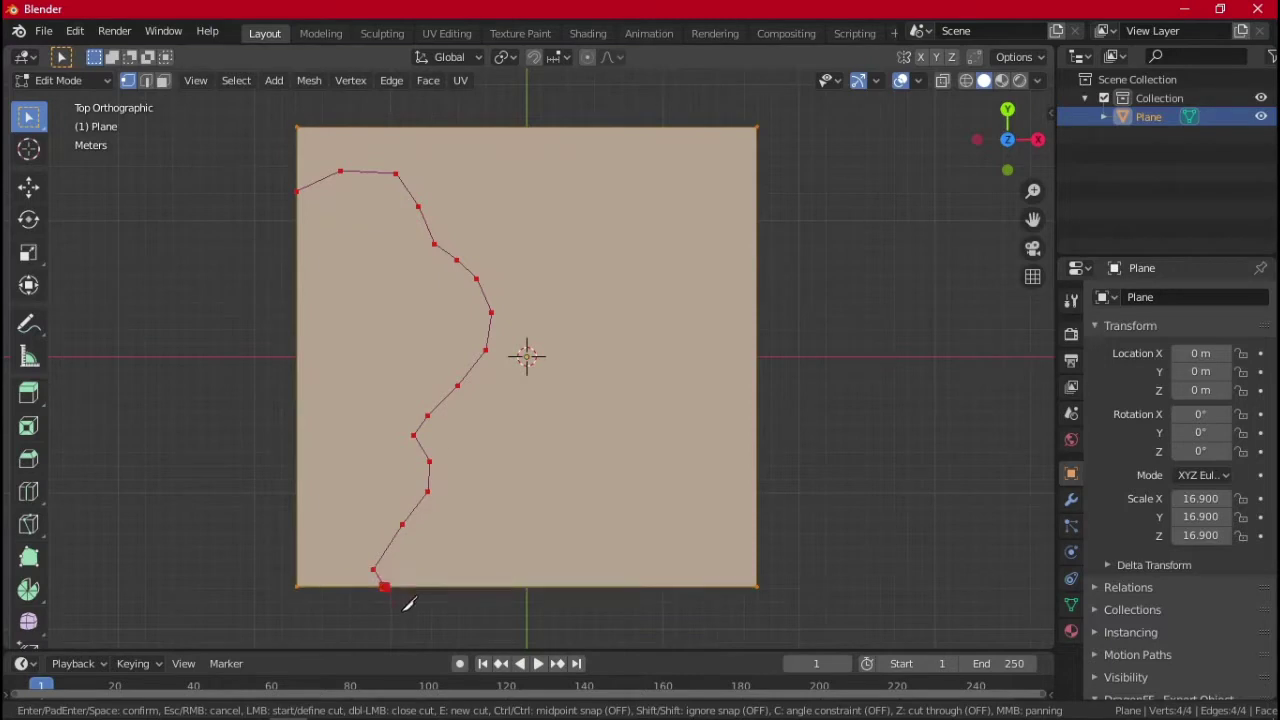
{"action": "key", "text": "Return"}
{"action": "key", "text": "k"}
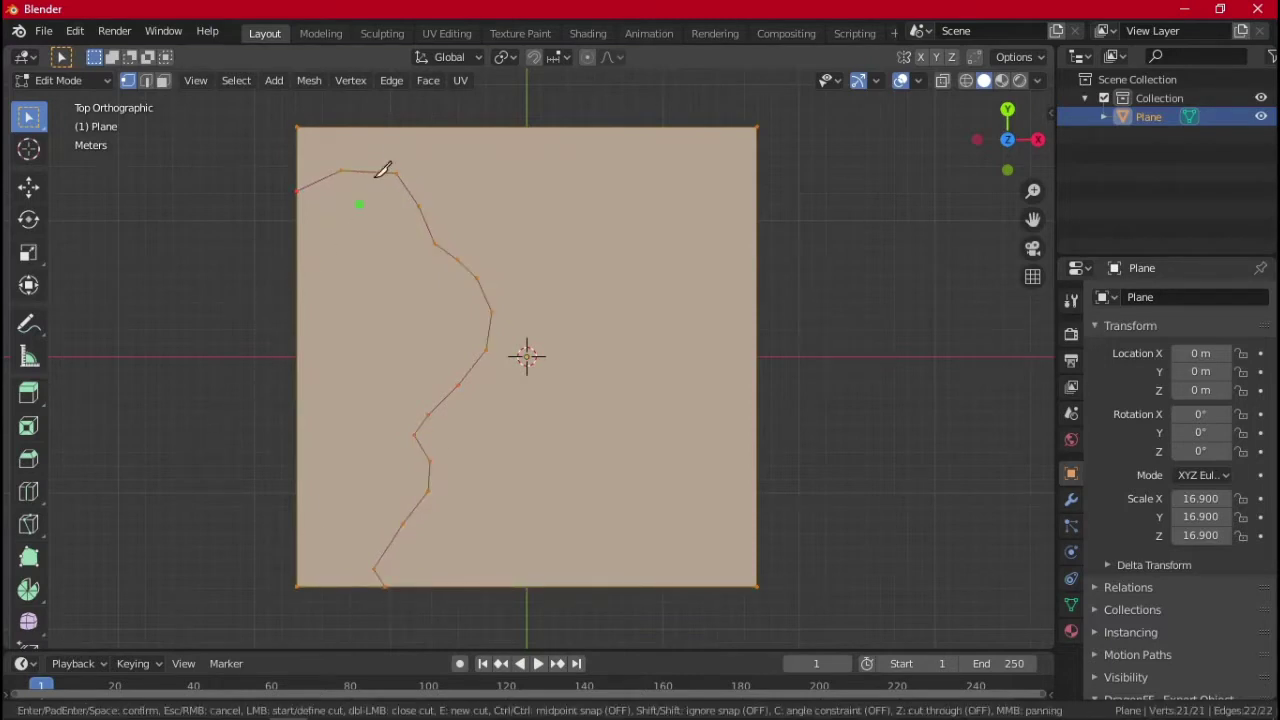
{"action": "left_click", "coordinate": [426, 157]}
{"action": "left_click", "coordinate": [472, 177]}
{"action": "left_click", "coordinate": [517, 196]}
{"action": "left_click", "coordinate": [556, 234]}
{"action": "left_click", "coordinate": [573, 291]}
{"action": "left_click", "coordinate": [569, 317]}
{"action": "left_click", "coordinate": [592, 337]}
{"action": "left_click", "coordinate": [618, 343]}
{"action": "left_click", "coordinate": [647, 325]}
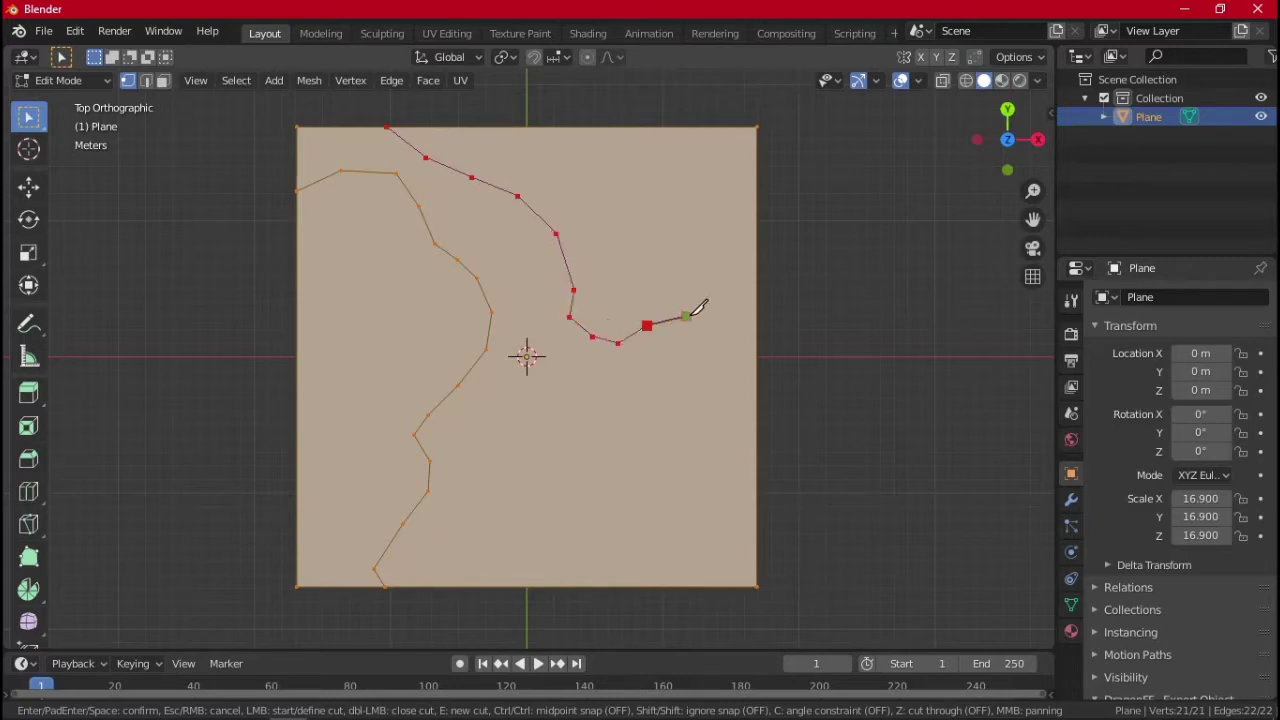
{"action": "left_click", "coordinate": [690, 316]}
{"action": "left_click", "coordinate": [732, 338]}
{"action": "left_click", "coordinate": [725, 426]}
{"action": "left_click", "coordinate": [696, 425]}
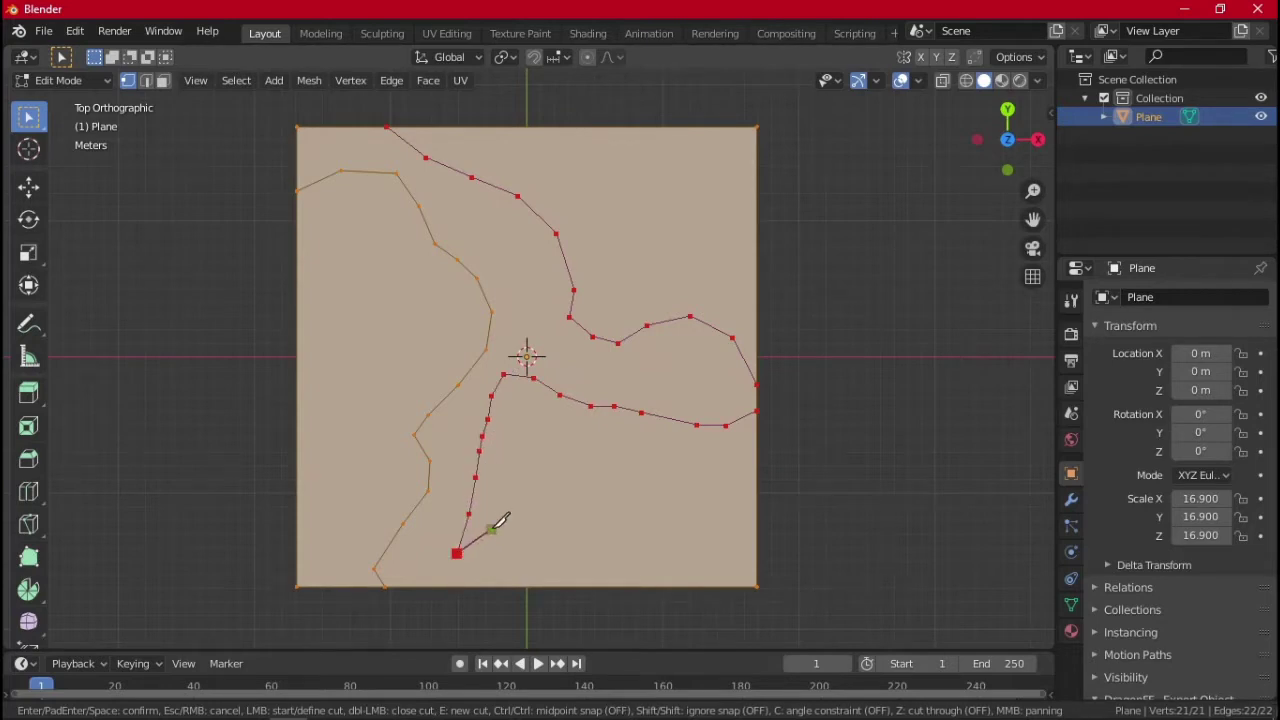
{"action": "key", "text": "Escape"}
{"action": "key", "text": "k"}
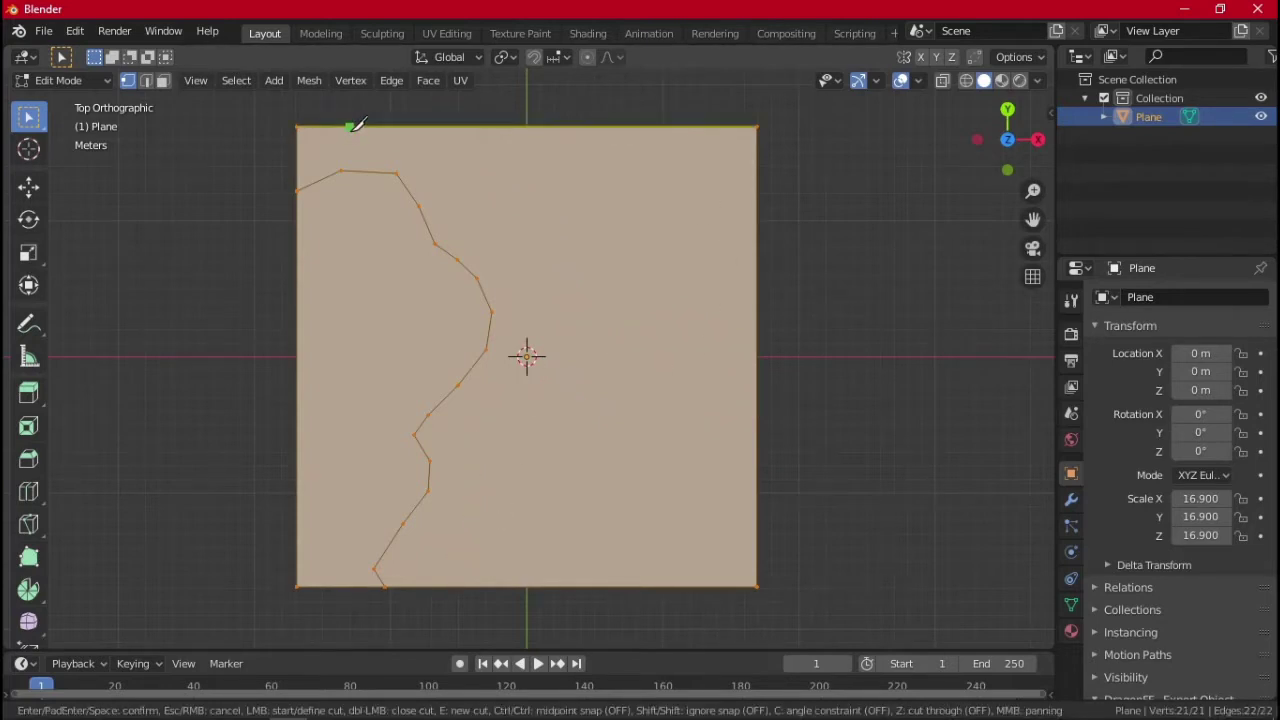
{"action": "left_click", "coordinate": [349, 128]}
{"action": "key", "text": "Escape"}
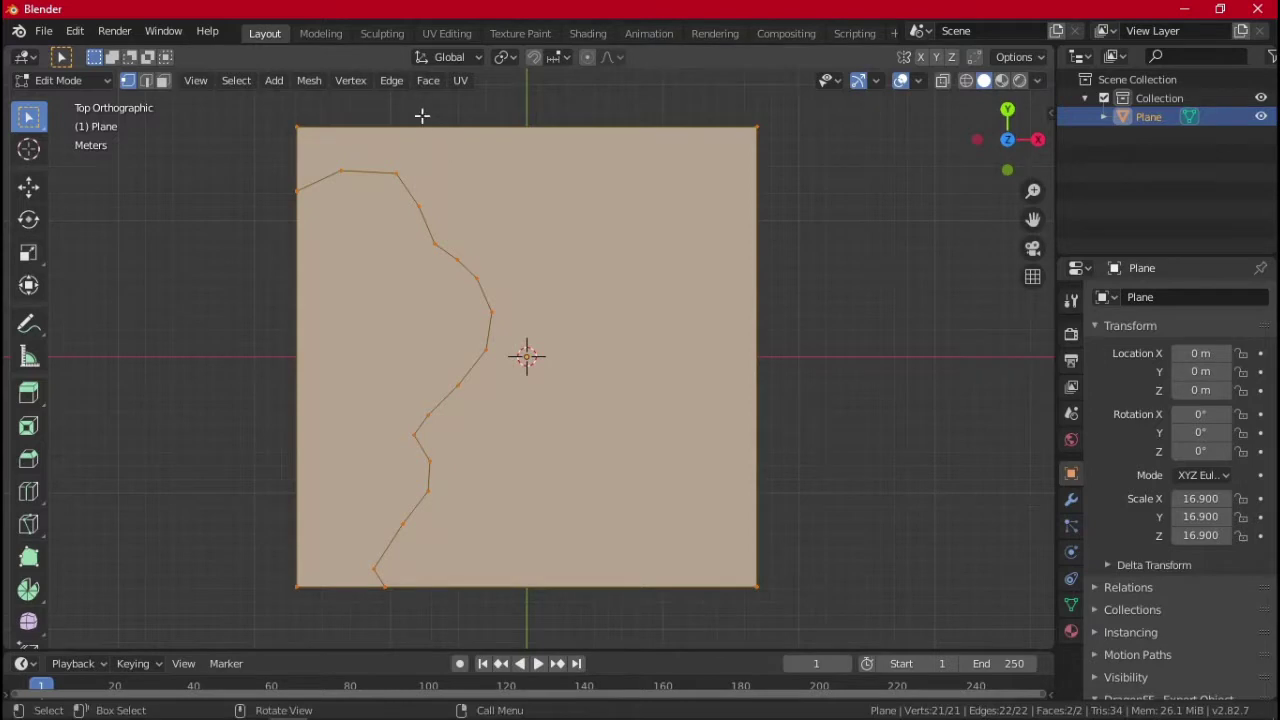
Knife-cut a second curved line from the plane's top edge to its bottom edge, roughly following the first cut on its right
{"action": "key", "text": "k"}
{"action": "left_click", "coordinate": [346, 128]}
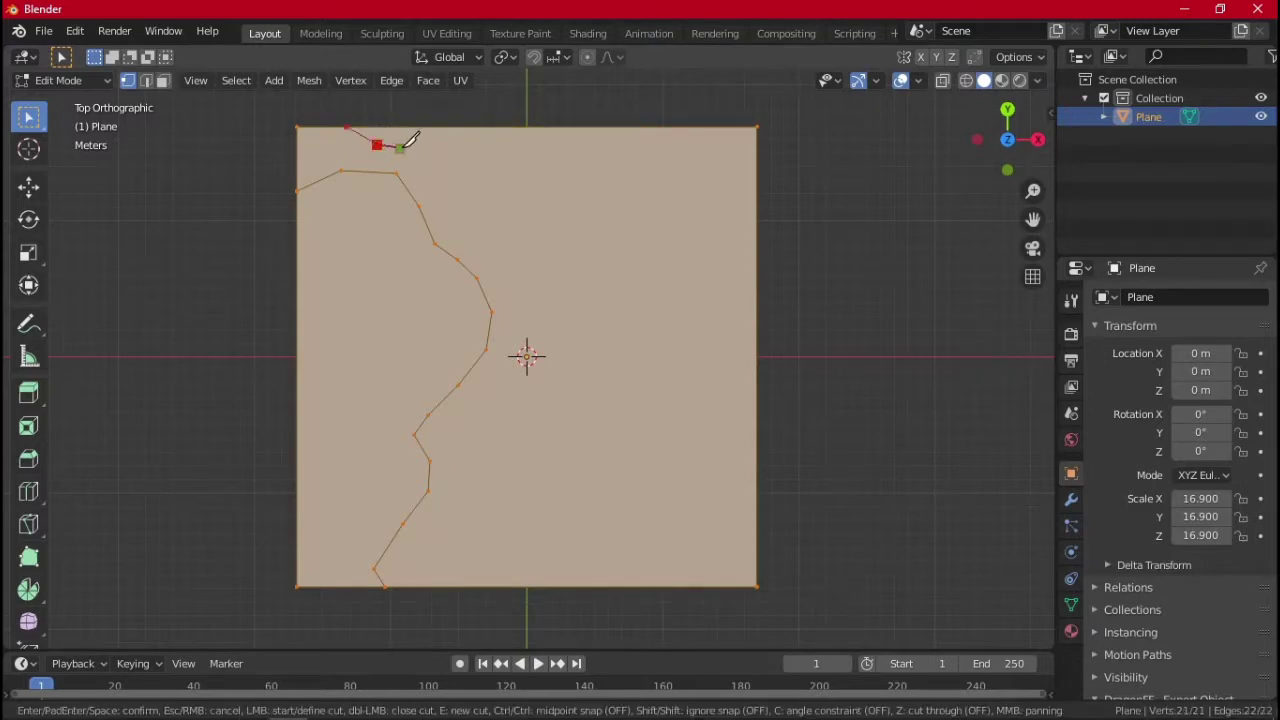
{"action": "left_click", "coordinate": [377, 145]}
{"action": "left_click", "coordinate": [405, 149]}
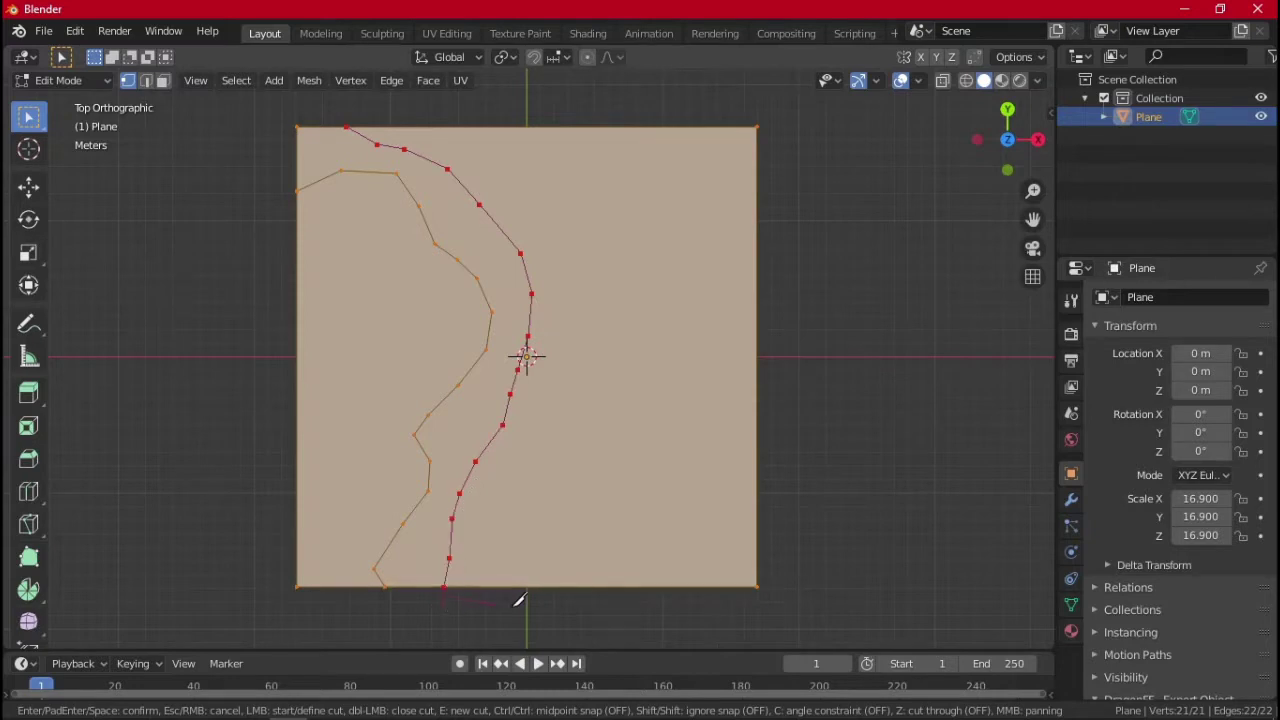
{"action": "key", "text": "Return"}
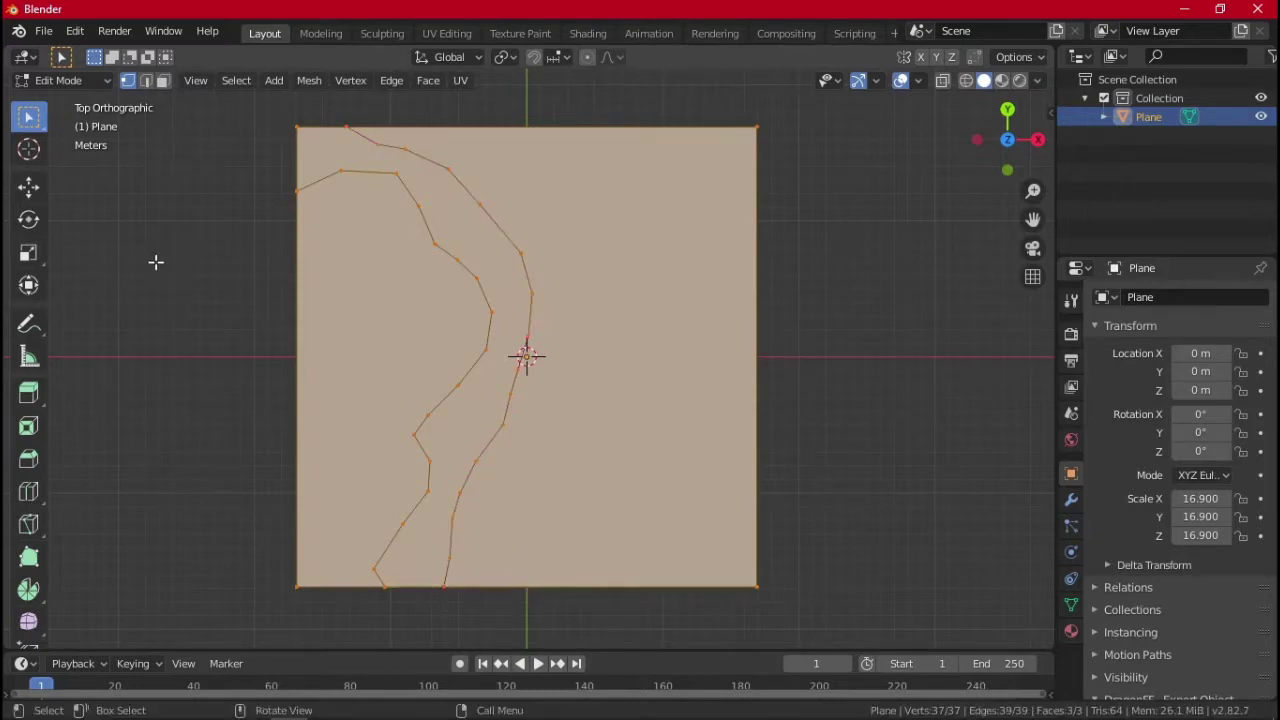
Delete the two faces outside the cuts, keeping only the winding strip between them
{"action": "left_click", "coordinate": [220, 290]}
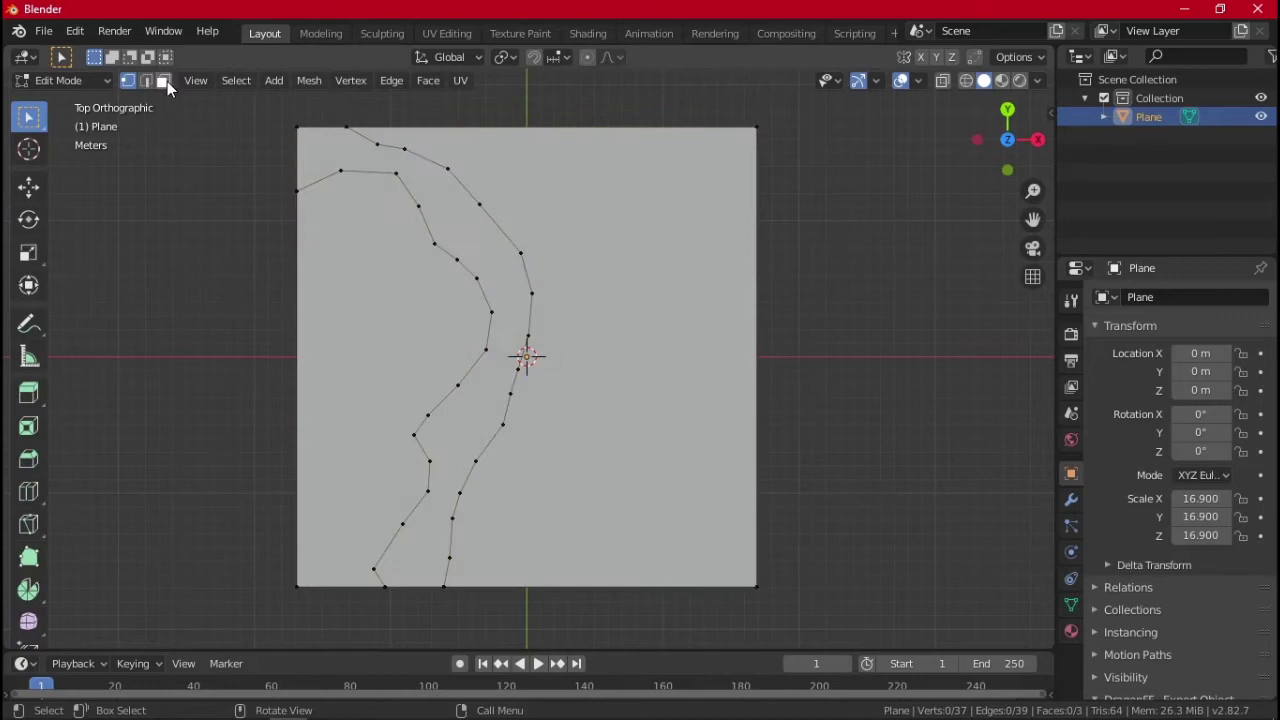
{"action": "left_click", "coordinate": [415, 315]}
{"action": "key", "text": "x"}
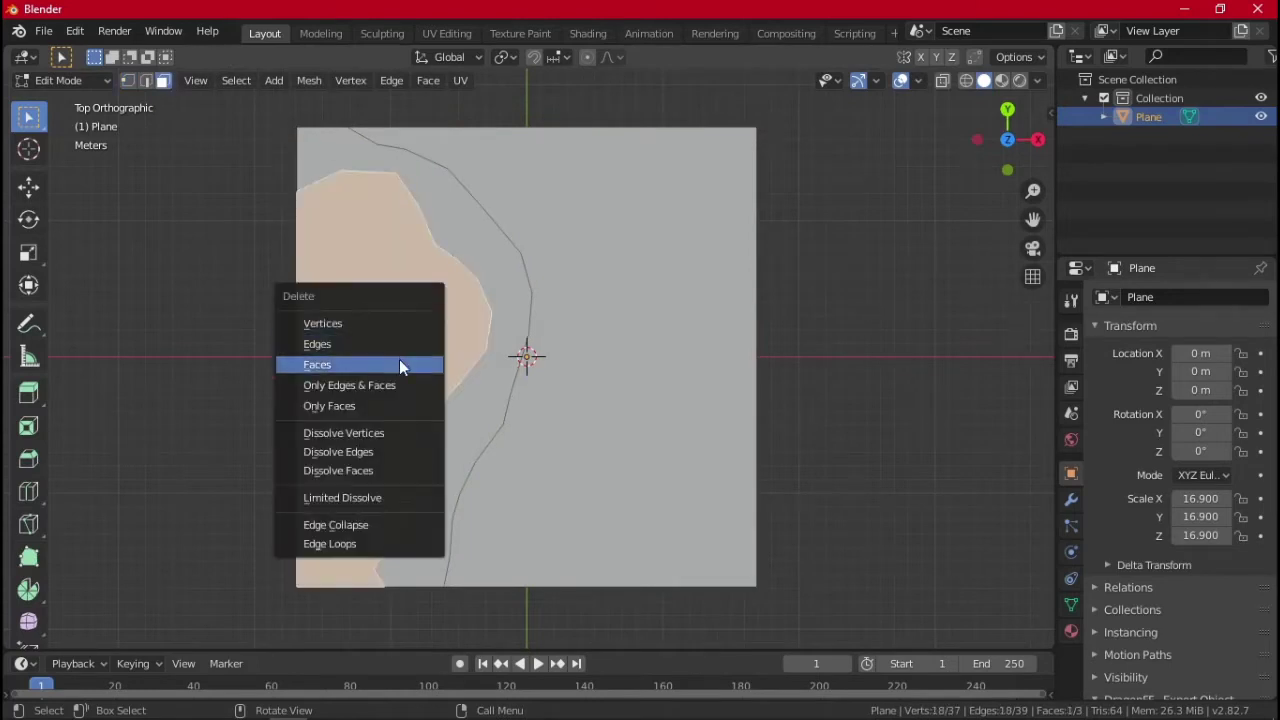
{"action": "left_click", "coordinate": [402, 363]}
{"action": "left_click", "coordinate": [747, 354]}
{"action": "key", "text": "x"}
{"action": "left_click", "coordinate": [740, 358]}
{"action": "left_click", "coordinate": [423, 396]}
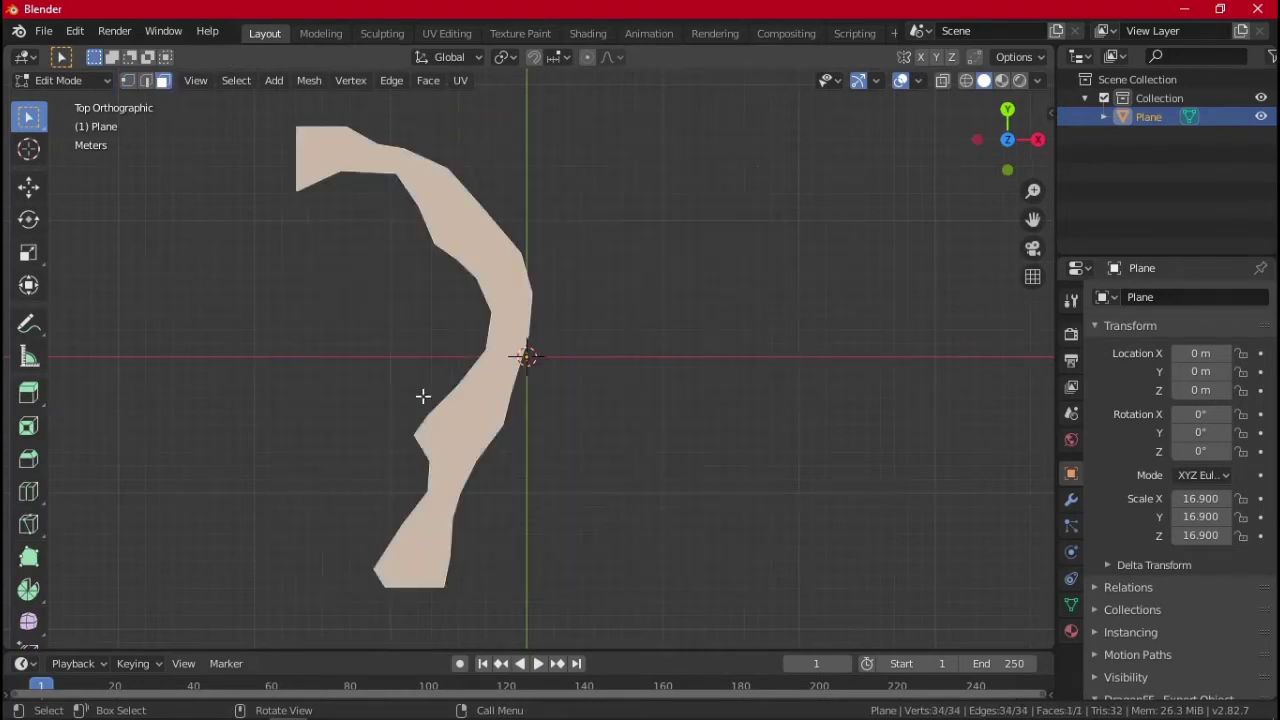
Reposition three vertices on the strip's left edge just below the origin to smooth out the bulge
{"action": "left_click", "coordinate": [128, 81]}
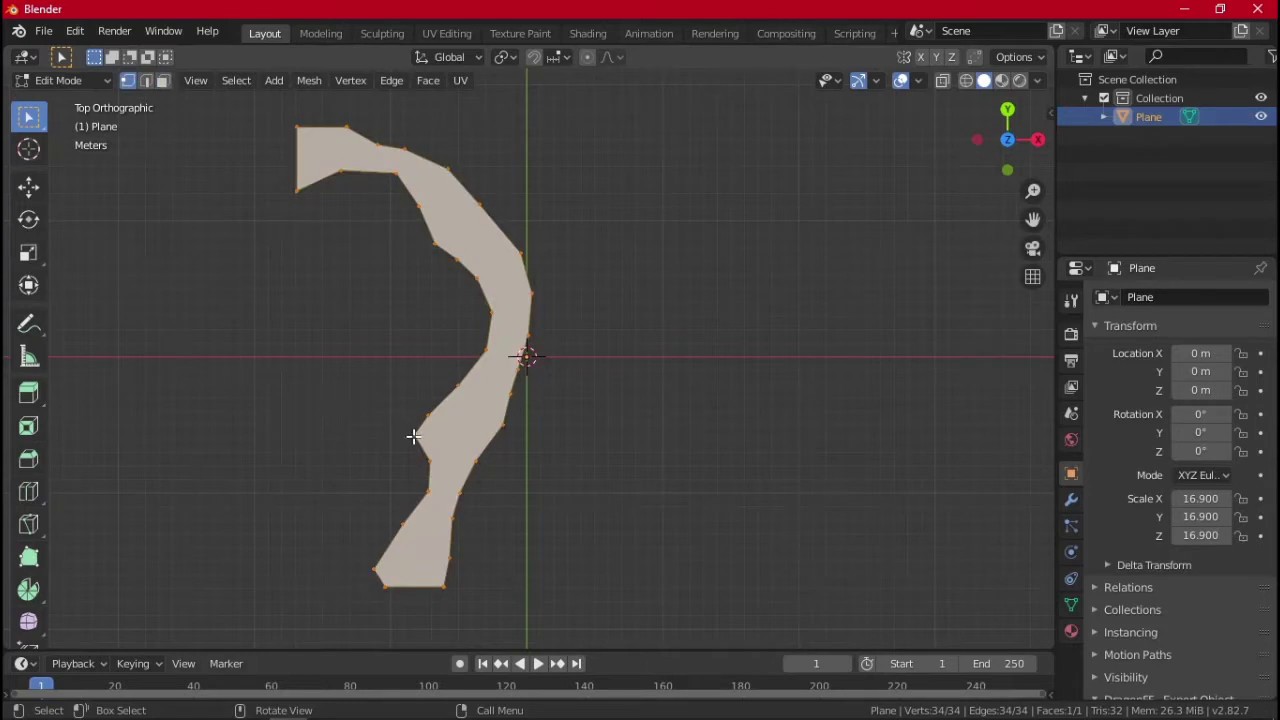
{"action": "left_click", "coordinate": [414, 437]}
{"action": "key", "text": "g"}
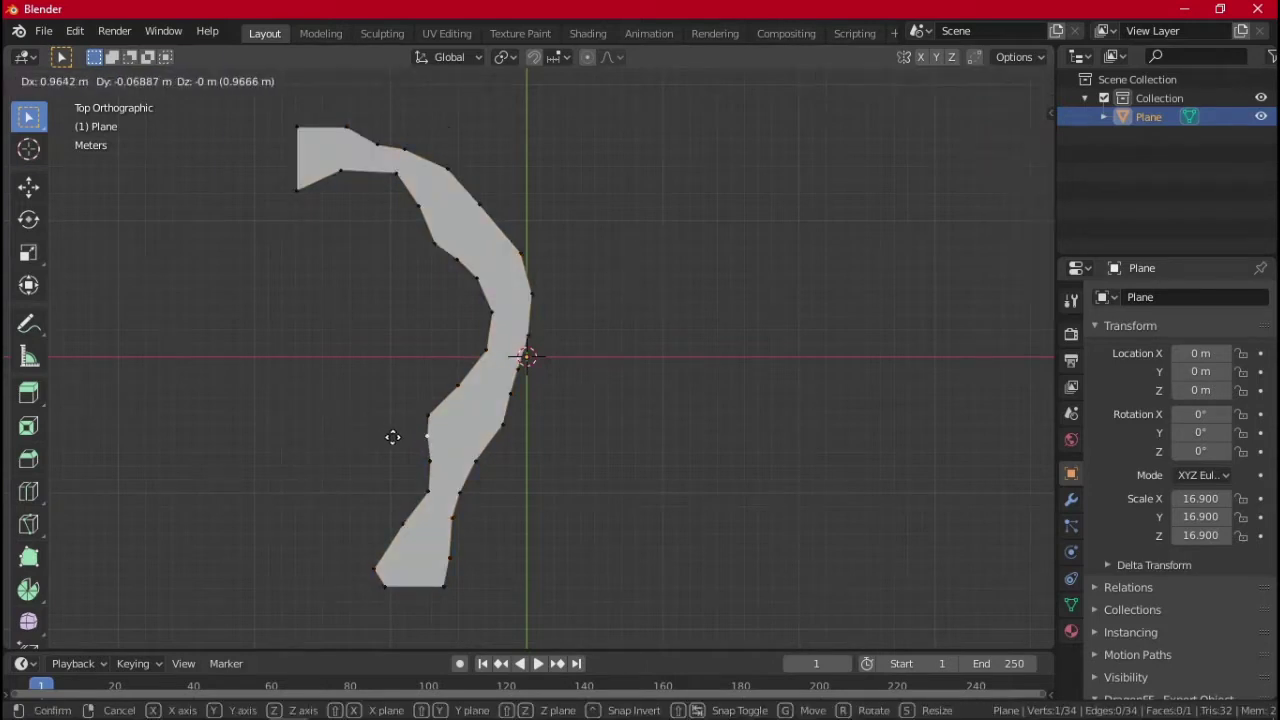
{"action": "left_click", "coordinate": [392, 437]}
{"action": "left_click", "coordinate": [431, 416]}
{"action": "key", "text": "g"}
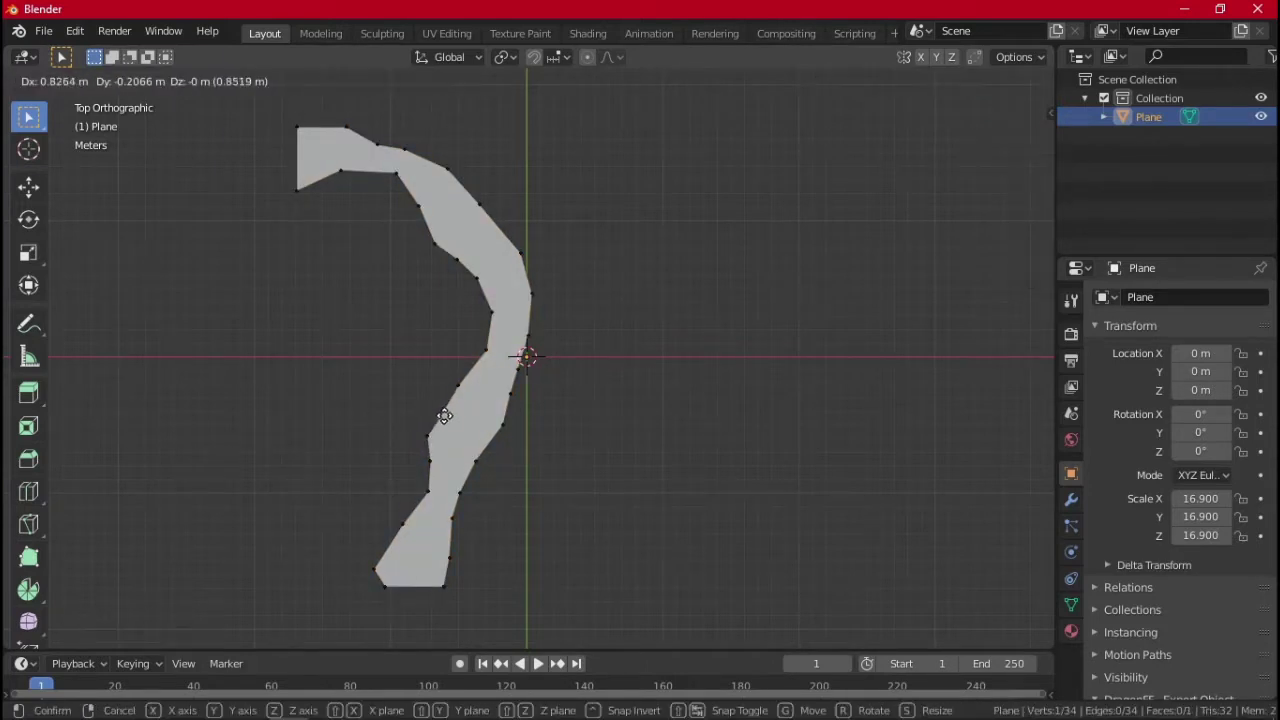
{"action": "left_click", "coordinate": [452, 414]}
{"action": "middle_click_drag", "start_coordinate": [452, 414], "coordinate": [954, 152]}
{"action": "left_click", "coordinate": [1008, 124]}
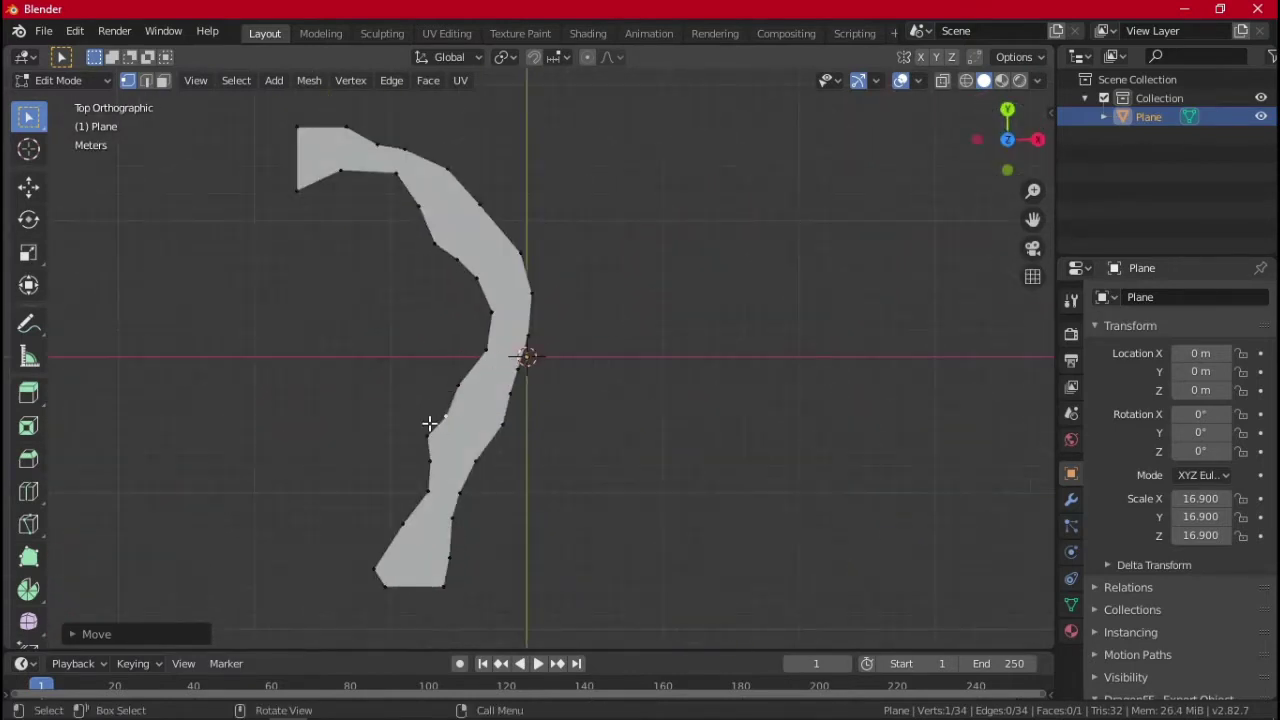
{"action": "scroll", "coordinate": [450, 432], "scroll_direction": "up", "scroll_amount": 1}
{"action": "left_click", "coordinate": [407, 440]}
{"action": "key", "text": "g"}
{"action": "left_click", "coordinate": [413, 449]}
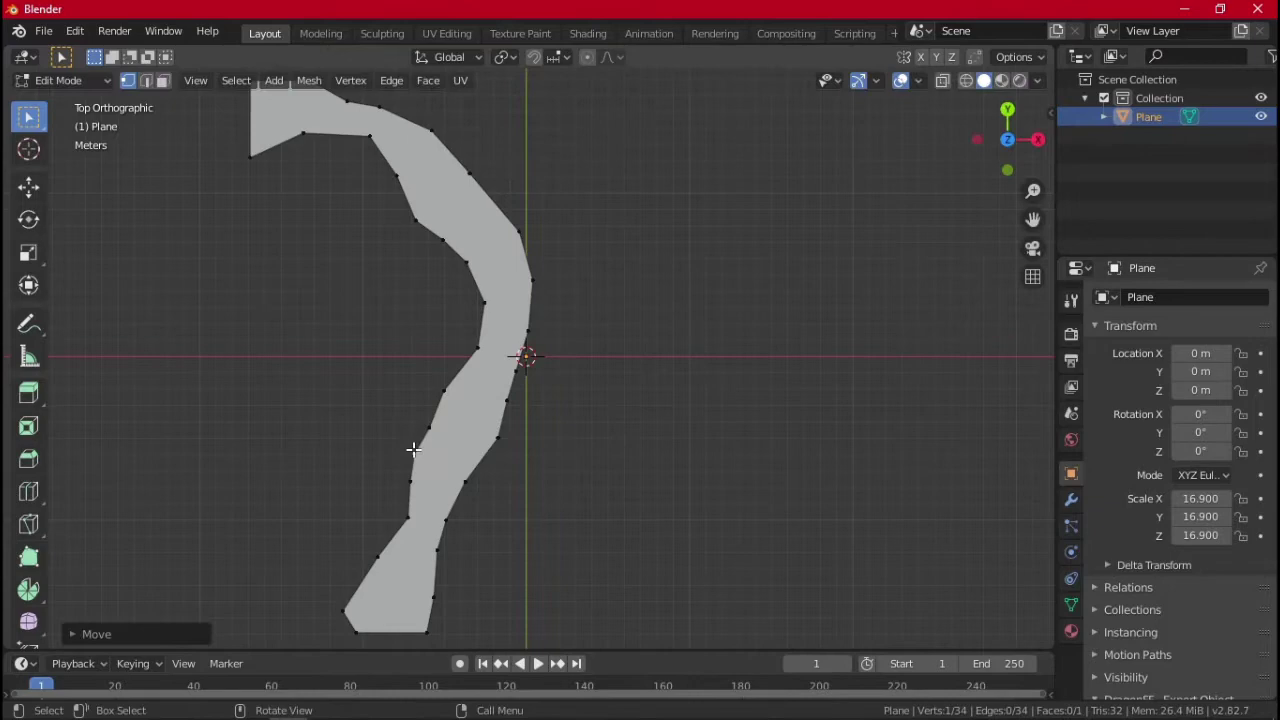
Move the lower corner vertex at the strip's upper left end upward to level that end's lower edge
{"action": "middle_click_drag", "start_coordinate": [351, 222], "coordinate": [368, 306], "text": "shift"}
{"action": "left_click", "coordinate": [271, 241]}
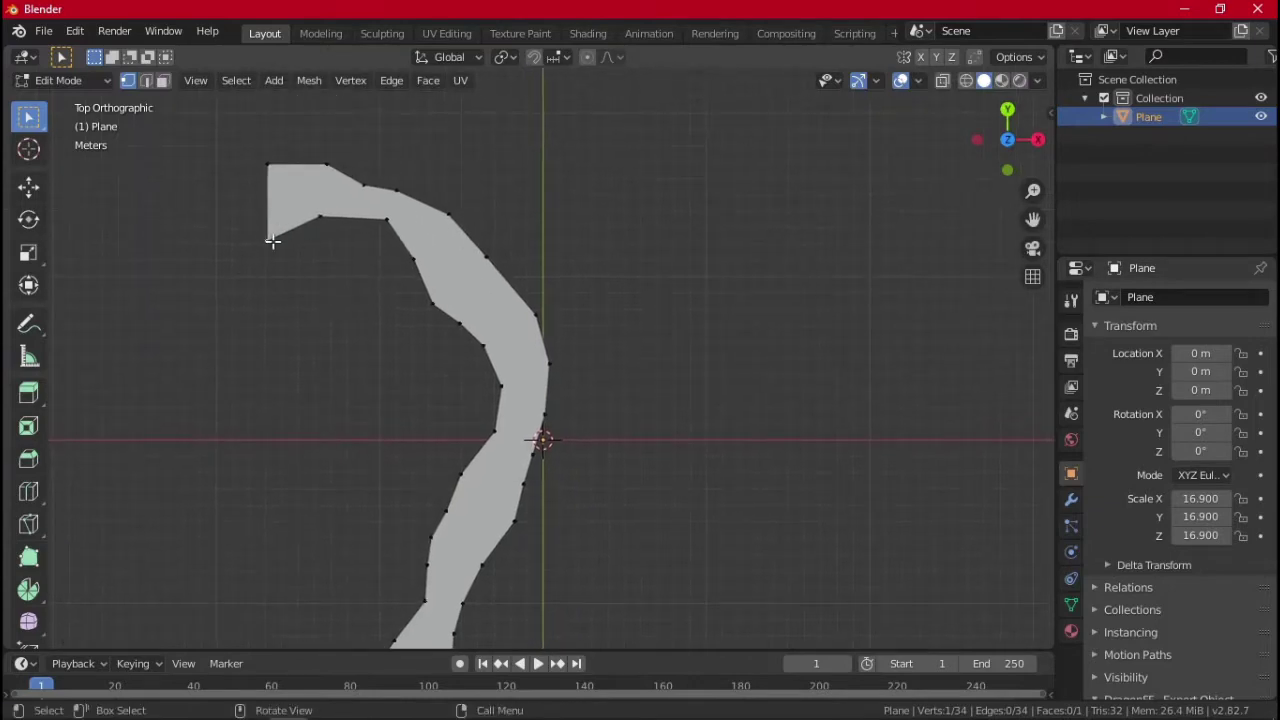
{"action": "key", "text": "g"}
{"action": "left_click", "coordinate": [270, 216]}
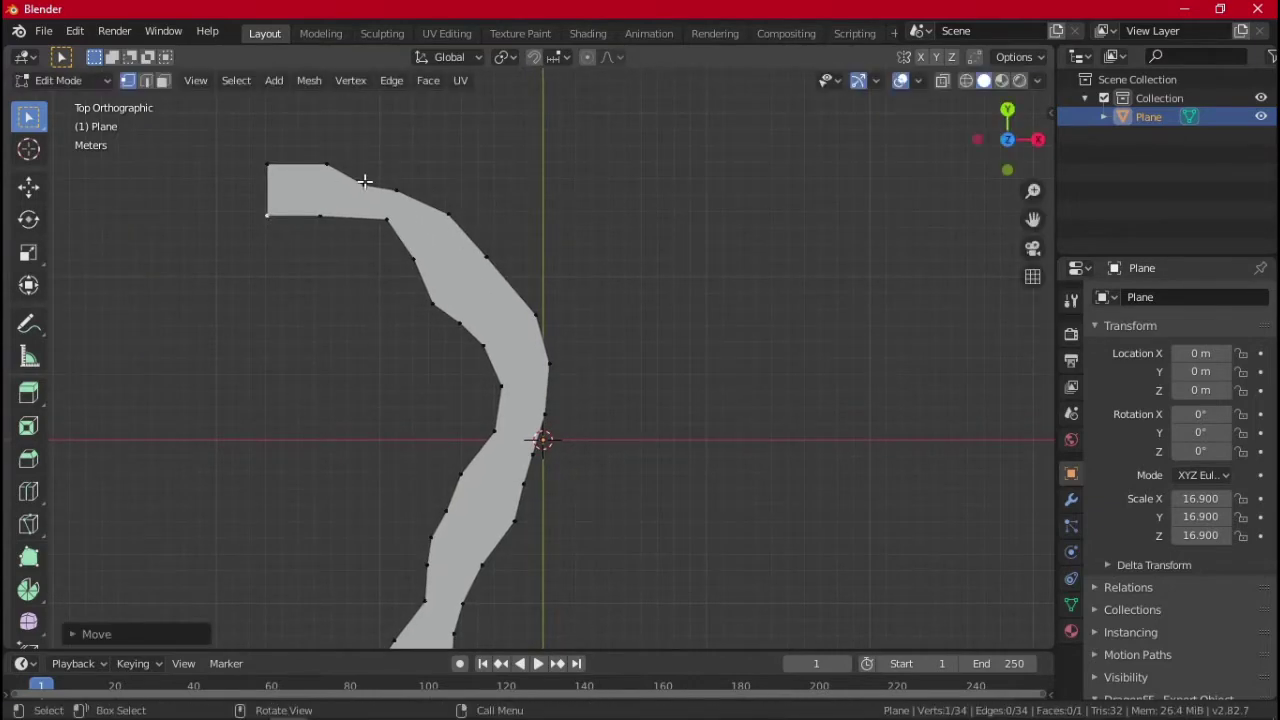
Round the strip's upper bend by moving two outer-edge vertices outward and the inner bend vertex down and to the left
{"action": "left_click", "coordinate": [365, 180]}
{"action": "key", "text": "g"}
{"action": "left_click", "coordinate": [366, 168]}
{"action": "left_click", "coordinate": [395, 189]}
{"action": "key", "text": "g"}
{"action": "left_click", "coordinate": [405, 181]}
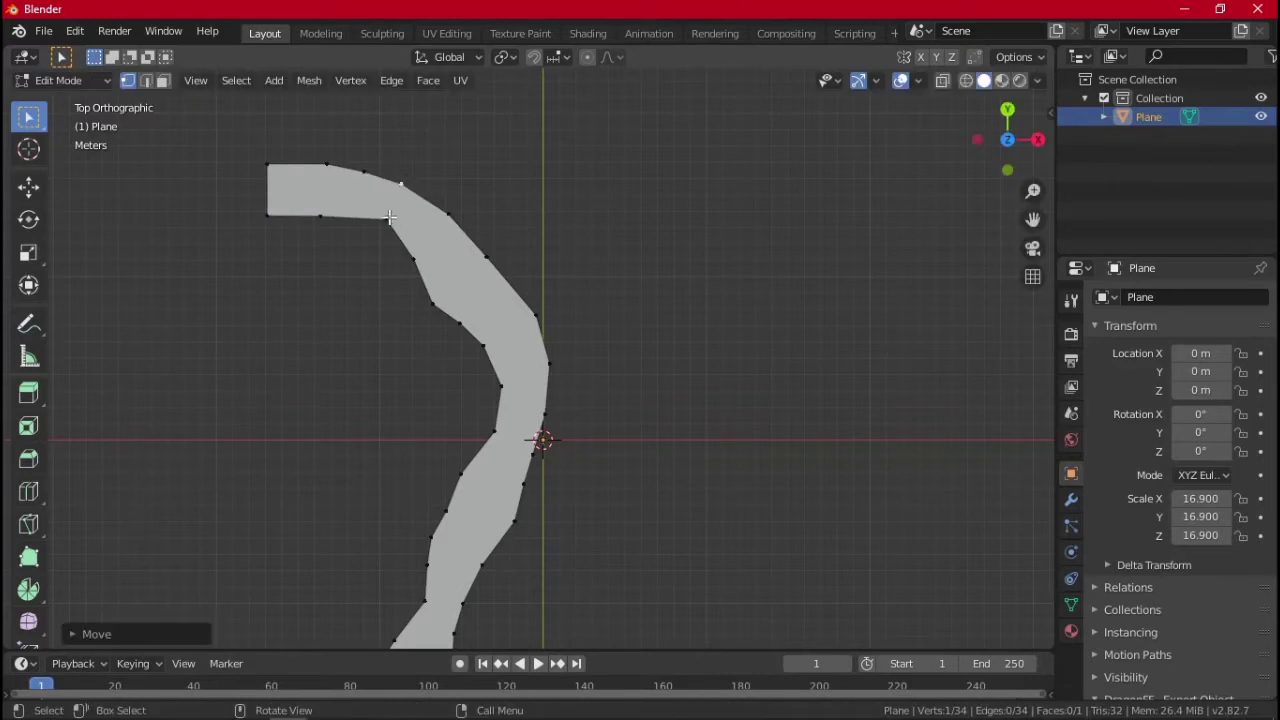
{"action": "left_click", "coordinate": [390, 217]}
{"action": "key", "text": "g"}
{"action": "left_click", "coordinate": [380, 232]}
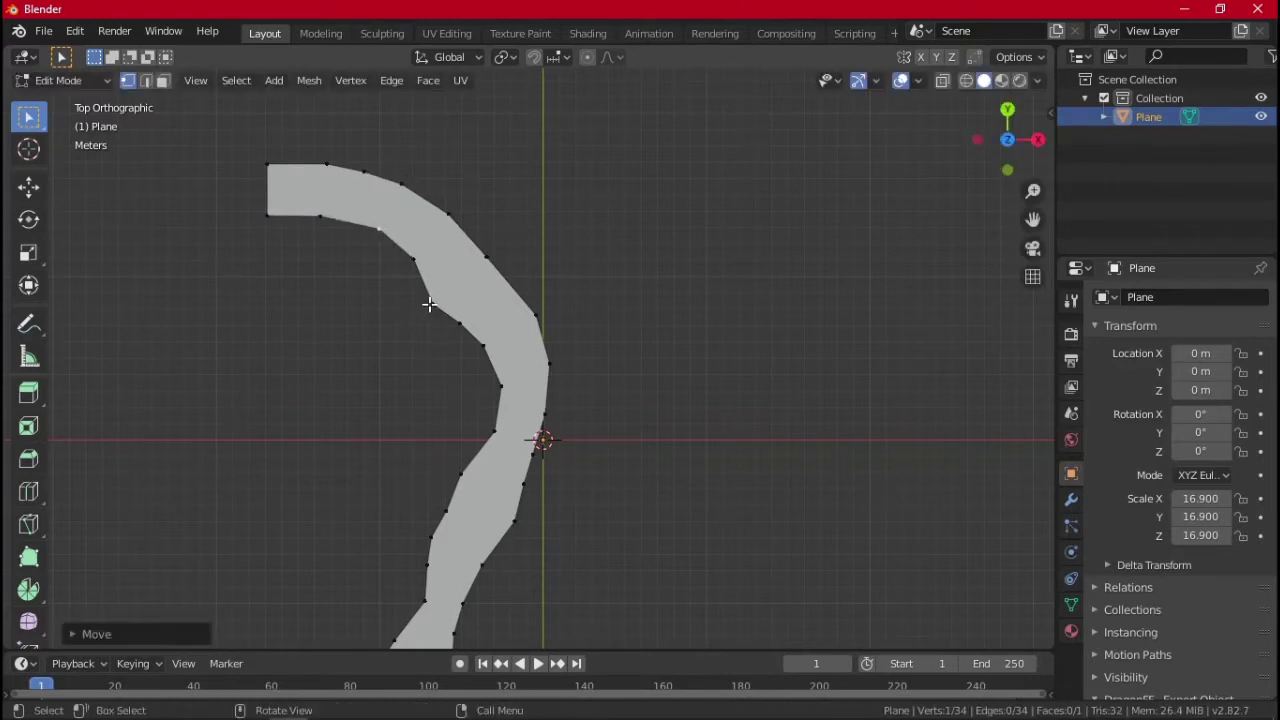
Move the kinked vertex on the upper bend's inner edge up and to the right, and the protruding lower-left vertex inward
{"action": "left_click", "coordinate": [428, 300]}
{"action": "key", "text": "g"}
{"action": "left_click", "coordinate": [446, 281]}
{"action": "middle_click_drag", "start_coordinate": [603, 386], "coordinate": [610, 258], "text": "shift"}
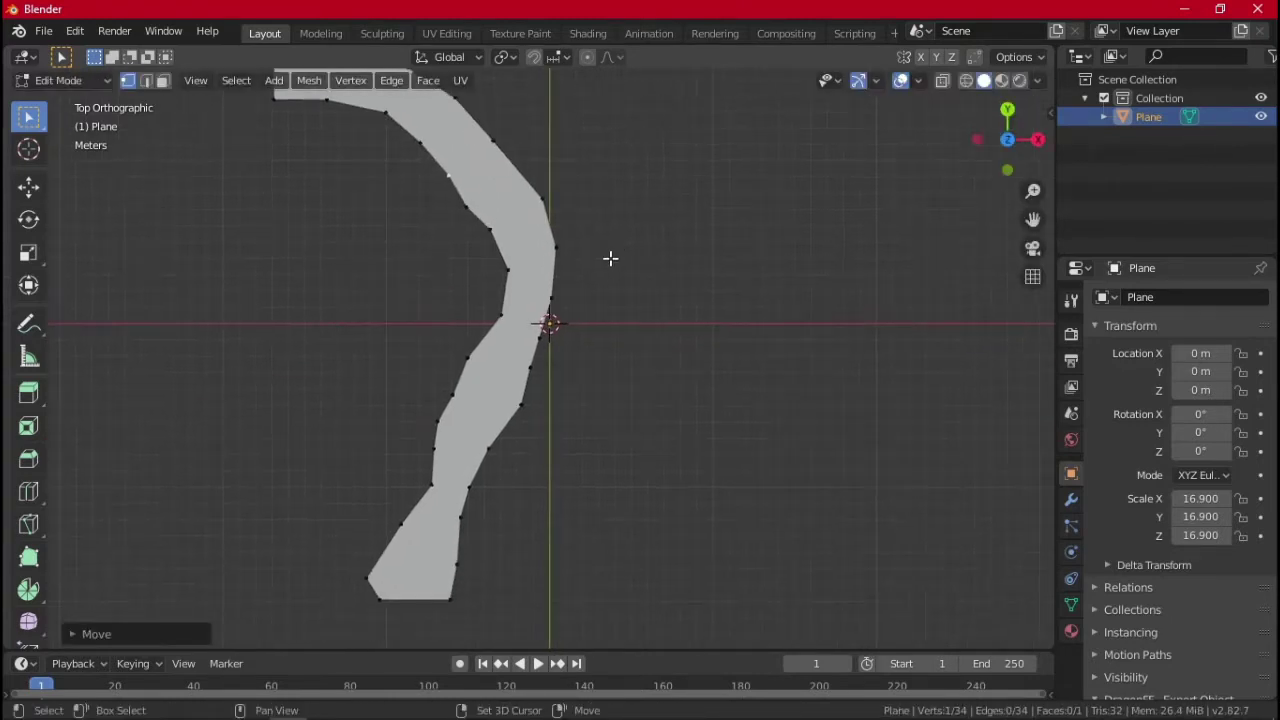
{"action": "left_click", "coordinate": [366, 569]}
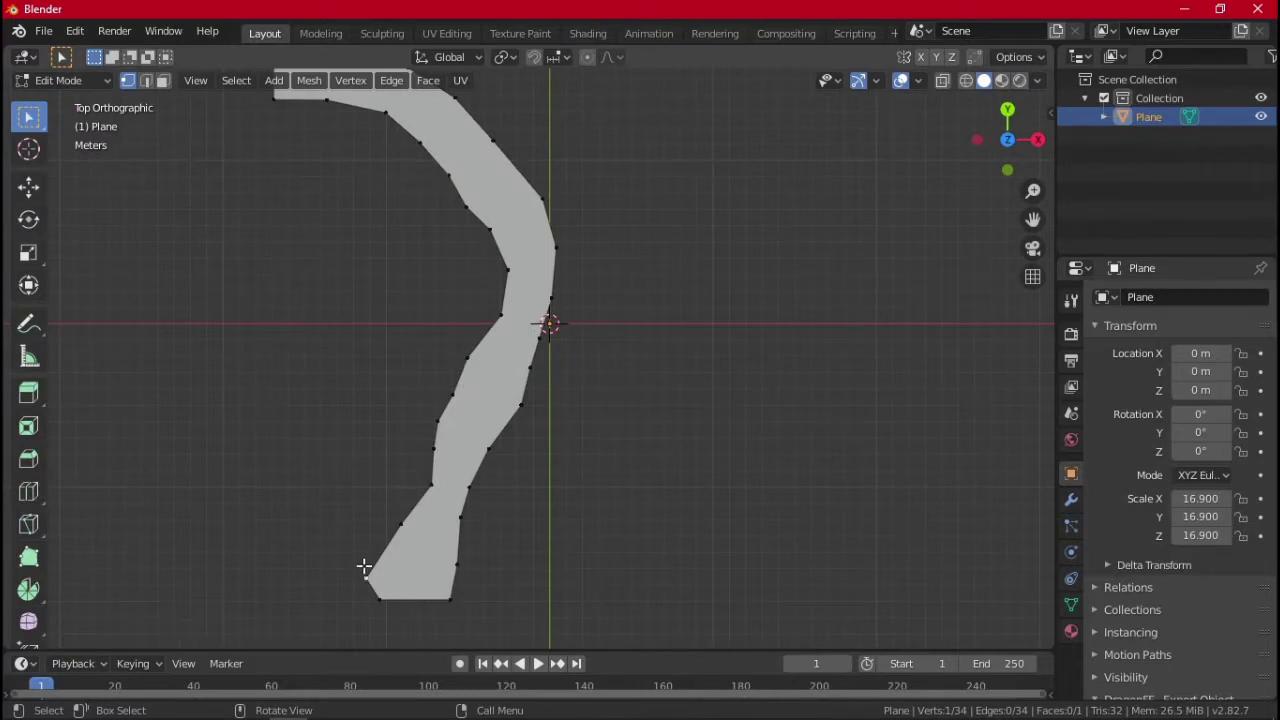
{"action": "key", "text": "g"}
{"action": "left_click", "coordinate": [389, 553]}
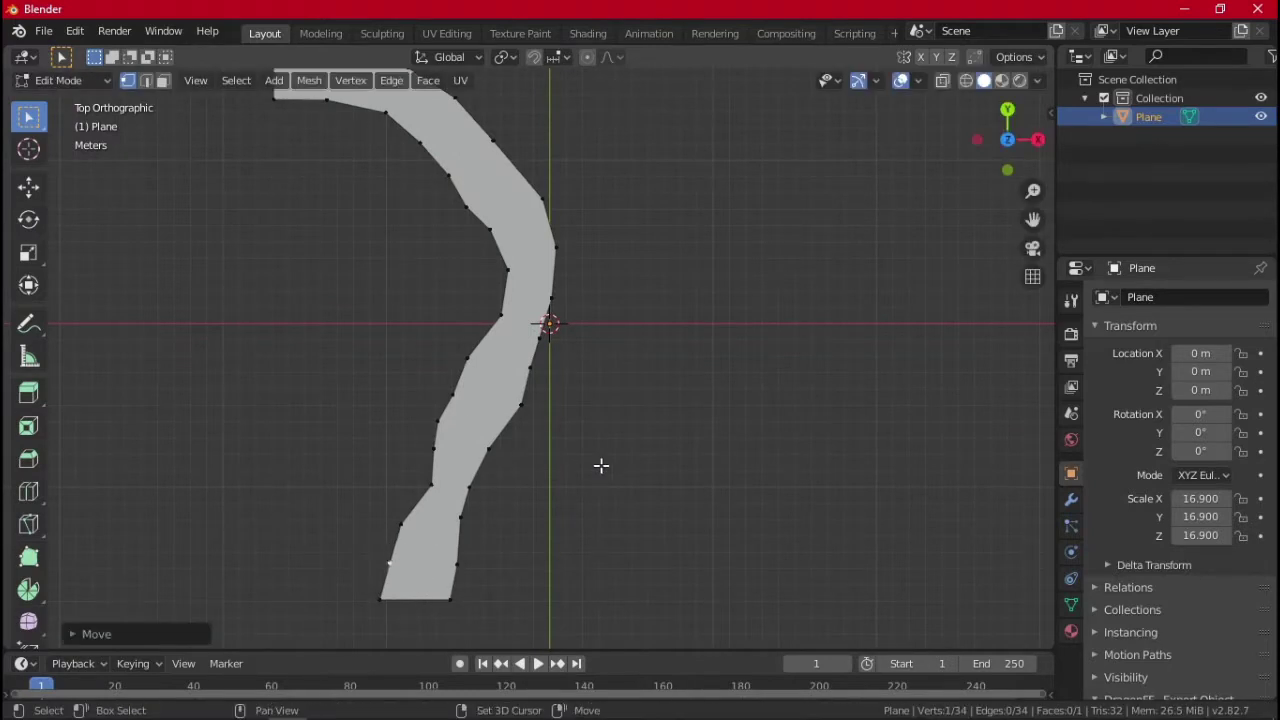
Leave Edit Mode and scale the whole strip up by a factor of 1.8
{"action": "middle_click_drag", "start_coordinate": [612, 430], "coordinate": [623, 438], "text": "shift"}
{"action": "scroll", "coordinate": [563, 455], "scroll_direction": "down", "scroll_amount": 2}
{"action": "key", "text": "Tab"}
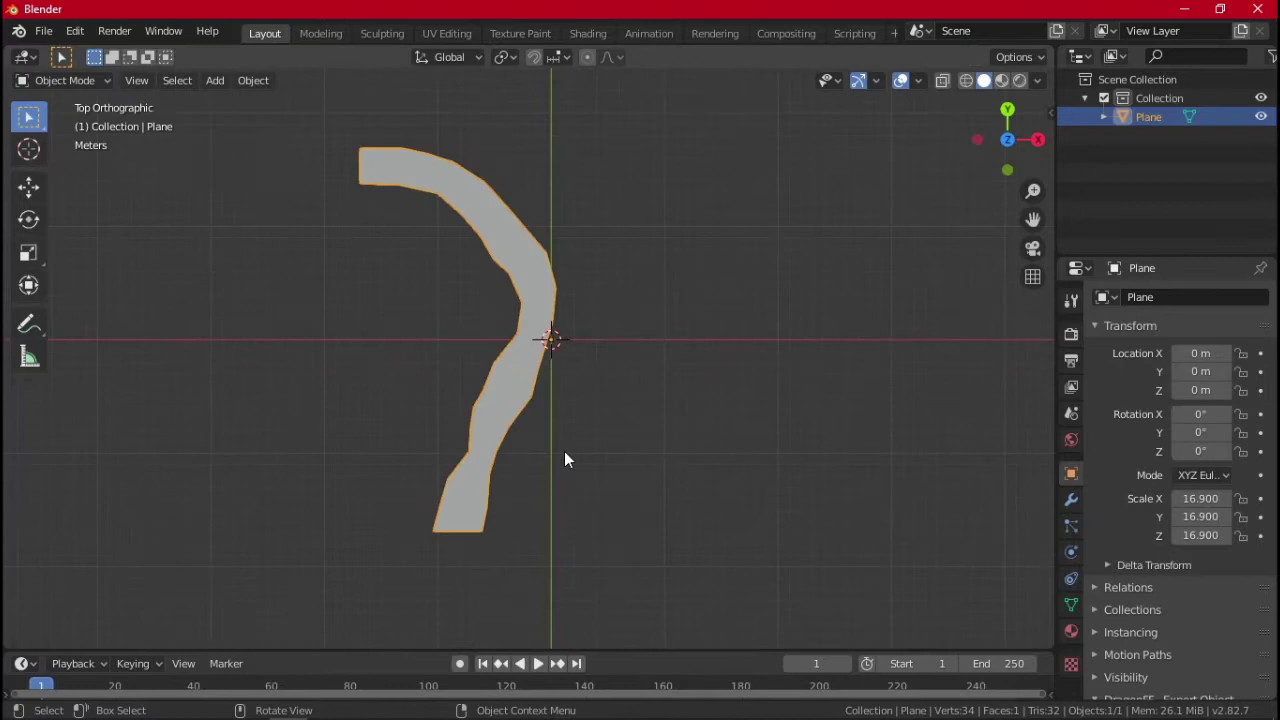
{"action": "key", "text": "s"}
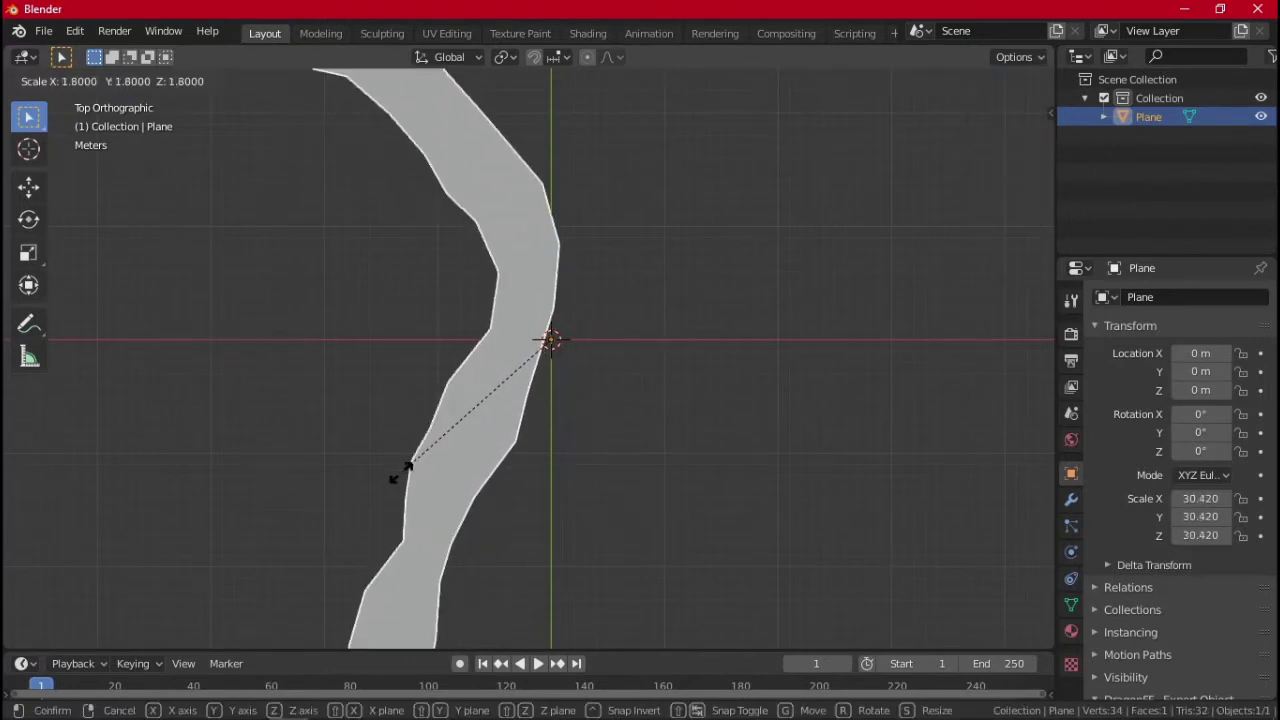
{"action": "left_click", "coordinate": [397, 478]}
Extrude the entire strip upward by 2 m in Edit Mode to give it thickness
{"action": "middle_click_drag", "start_coordinate": [397, 478], "coordinate": [855, 644]}
{"action": "middle_click_drag", "start_coordinate": [454, 347], "coordinate": [589, 460]}
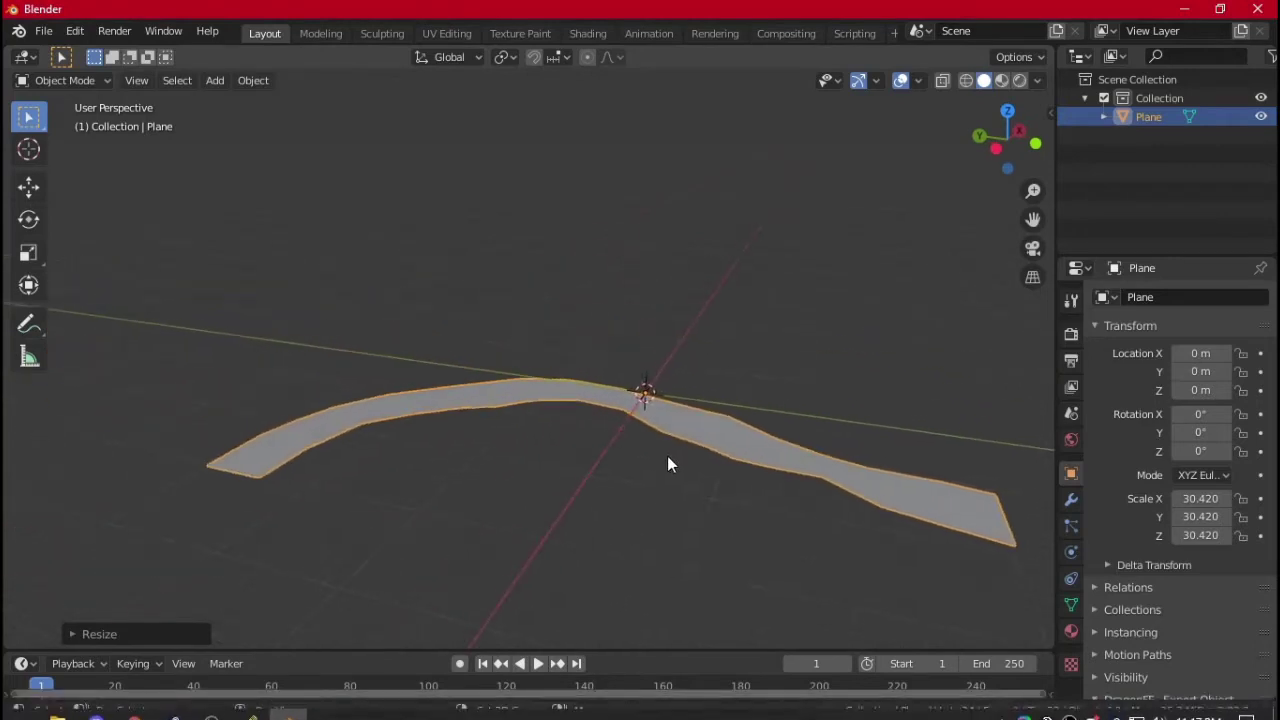
{"action": "key", "text": "Tab"}
{"action": "left_click", "coordinate": [146, 81]}
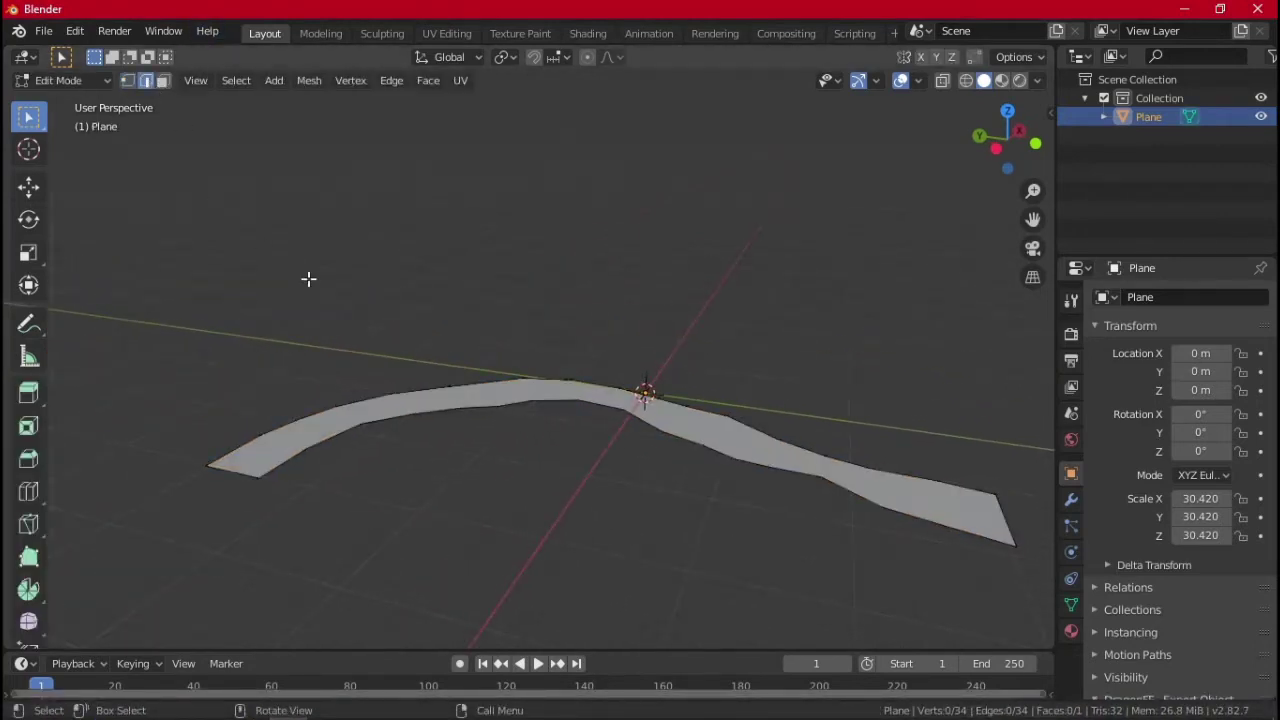
{"action": "key", "text": "a"}
{"action": "middle_click_drag", "start_coordinate": [497, 287], "coordinate": [486, 429]}
{"action": "key", "text": "e"}
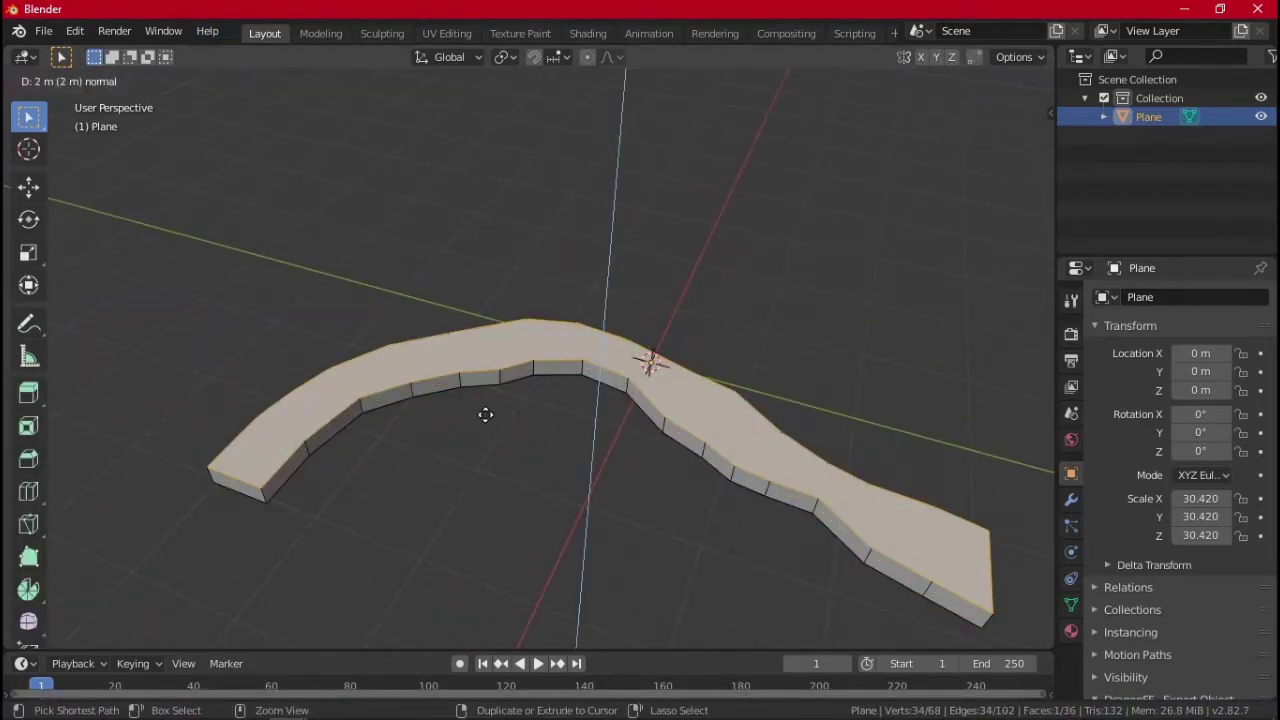
{"action": "left_click", "coordinate": [486, 421], "text": "ctrl"}
Delete only the top face of the extruded strip, keeping its bottom face and side walls
{"action": "middle_click_drag", "start_coordinate": [516, 482], "coordinate": [525, 400]}
{"action": "left_click", "coordinate": [470, 436]}
{"action": "left_click", "coordinate": [164, 84]}
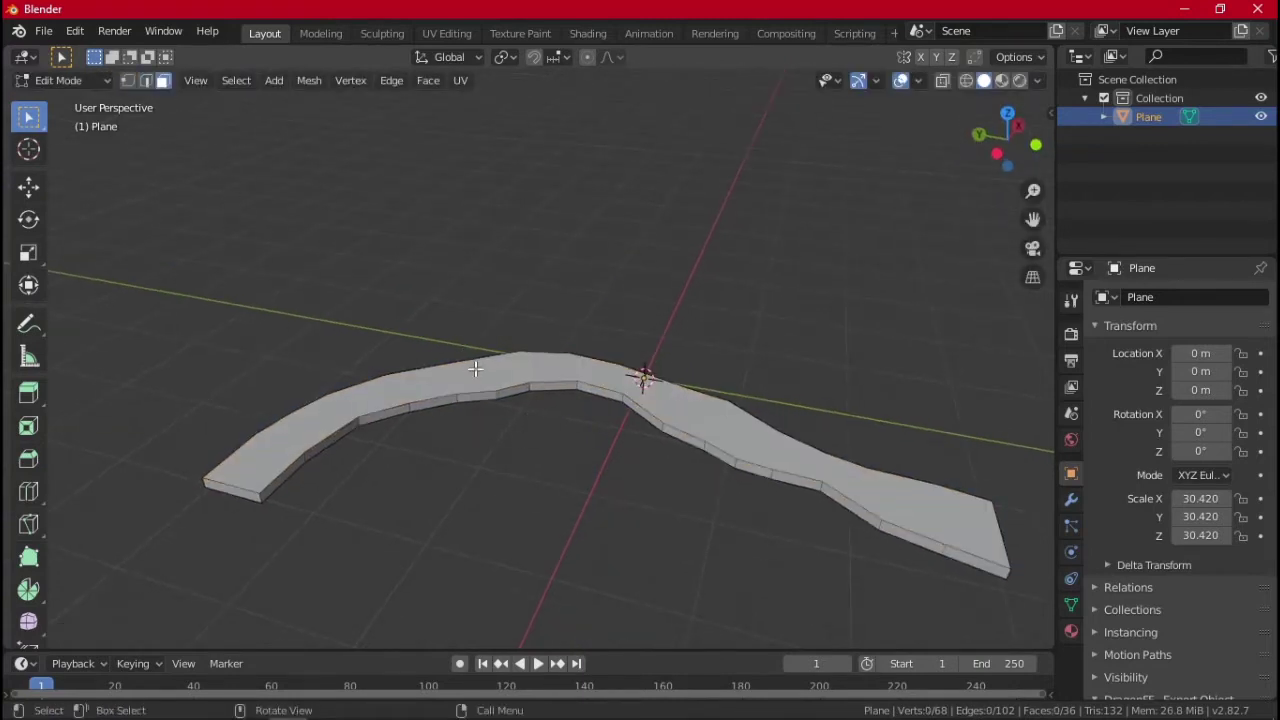
{"action": "left_click", "coordinate": [475, 369]}
{"action": "key", "text": "x"}
{"action": "left_click", "coordinate": [477, 369]}
{"action": "middle_click_drag", "start_coordinate": [497, 408], "coordinate": [516, 304]}
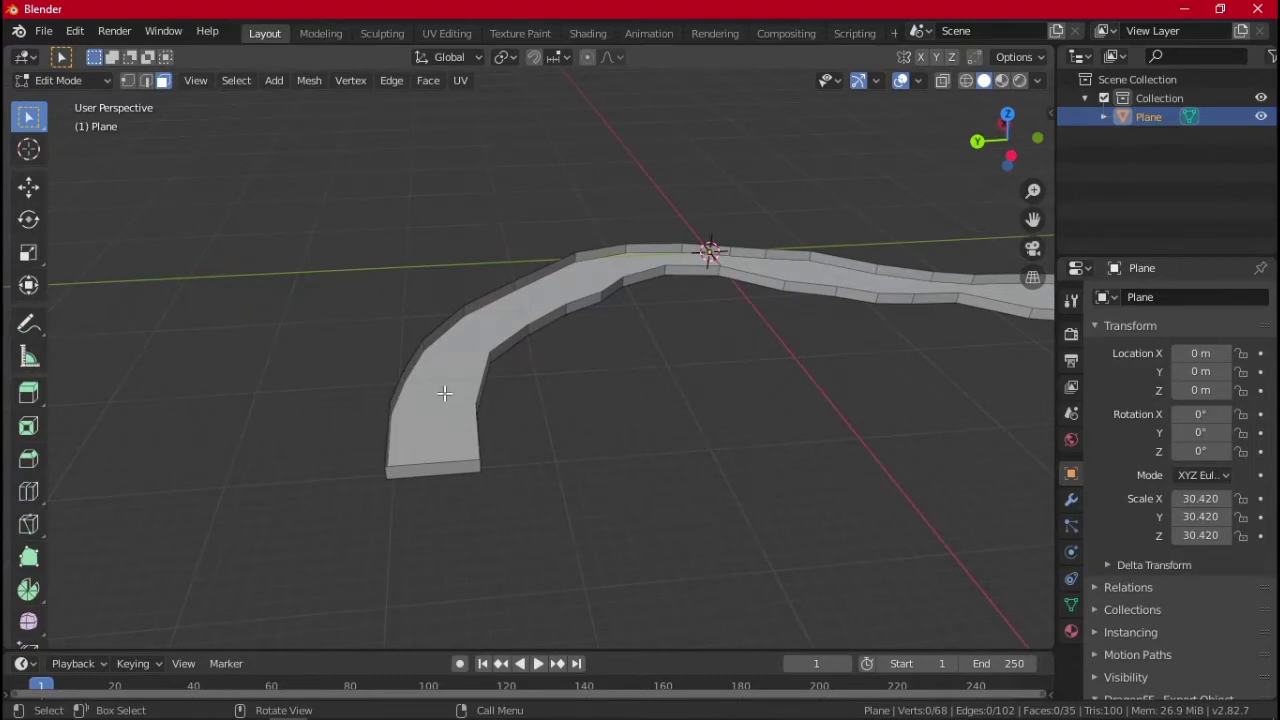
{"action": "middle_click_drag", "start_coordinate": [572, 372], "coordinate": [514, 398], "text": "shift"}
Switch to File Explorer and browse the tube_house textures in the bc02 folder inside zTextures
{"action": "key", "text": "super+e"}
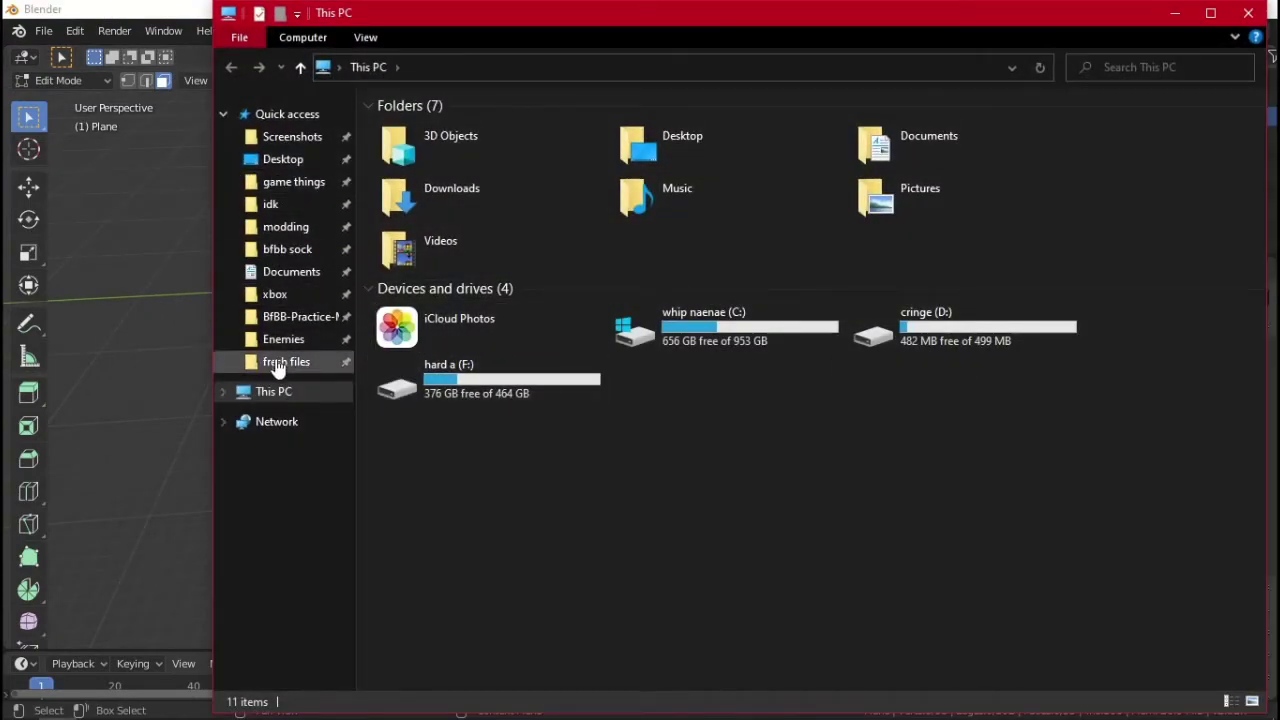
{"action": "left_click", "coordinate": [288, 160]}
{"action": "double_click", "coordinate": [414, 143]}
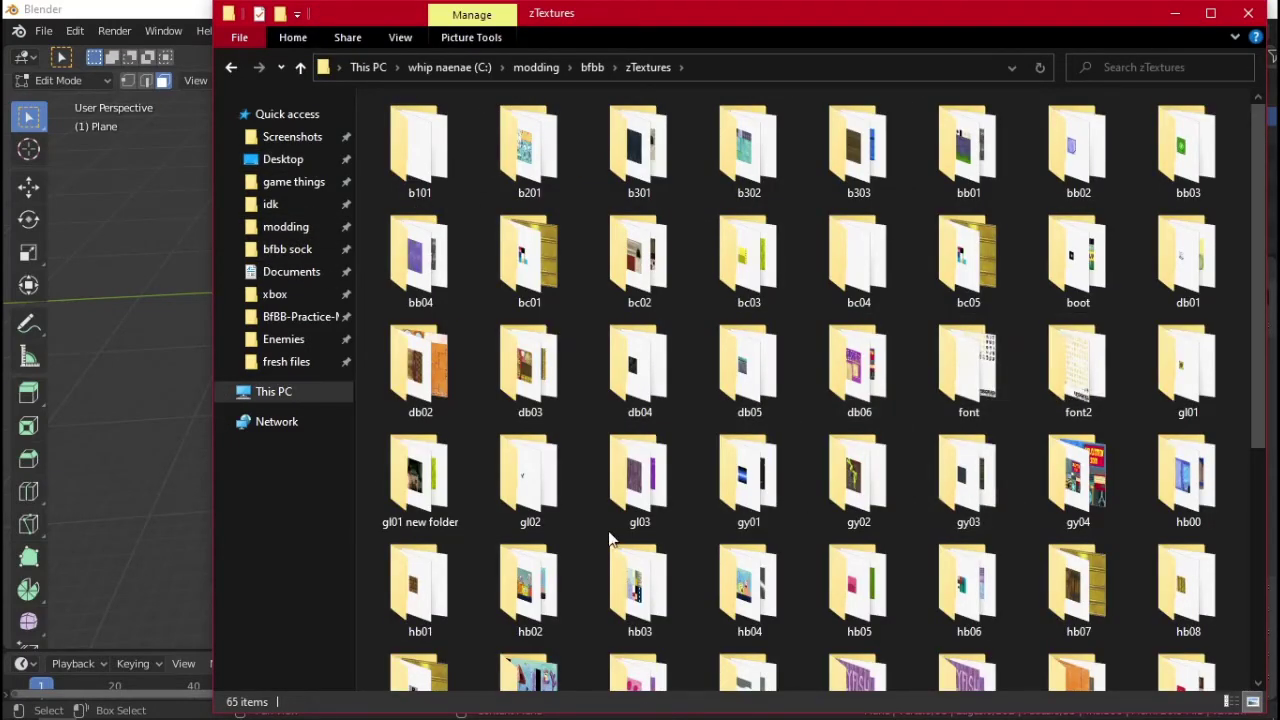
{"action": "double_click", "coordinate": [643, 270]}
{"action": "scroll", "coordinate": [933, 527], "scroll_direction": "down", "scroll_amount": 8}
{"action": "scroll", "coordinate": [933, 527], "scroll_direction": "down", "scroll_amount": 2}
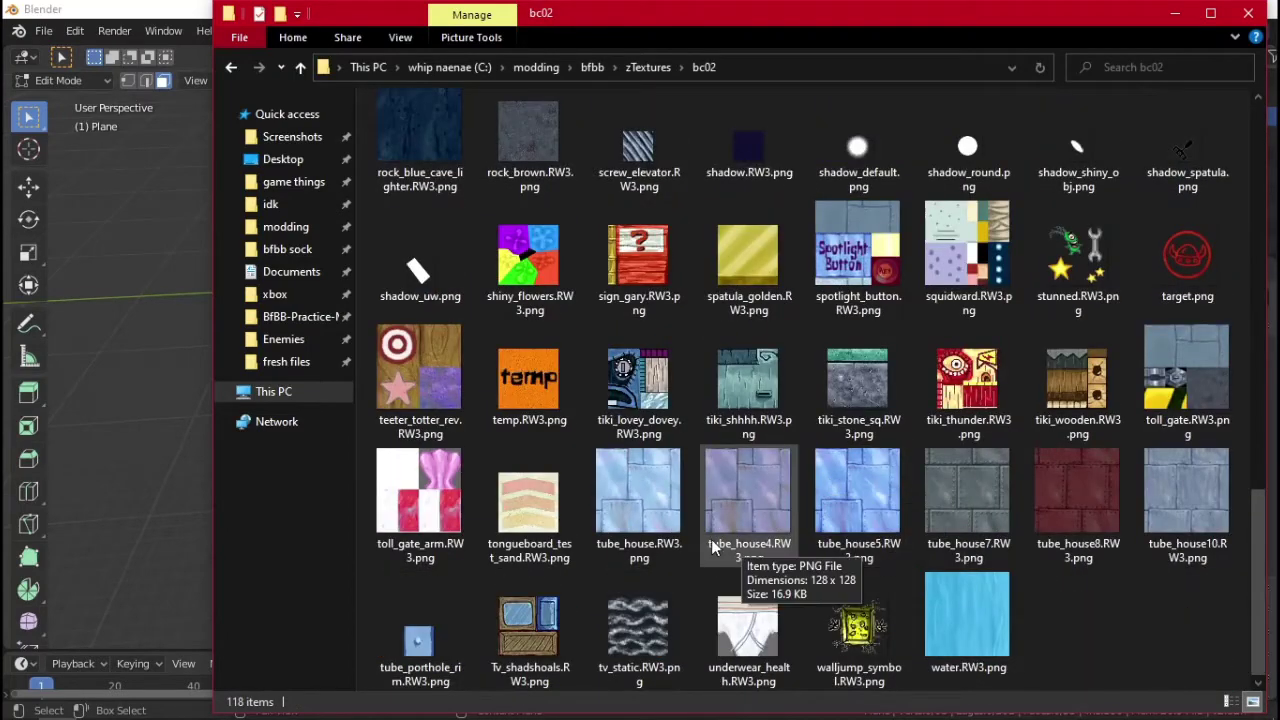
Copy tube_house4.RW3.png and tube_house8.RW3.png from bc02 to the Desktop
{"action": "left_click", "coordinate": [746, 519]}
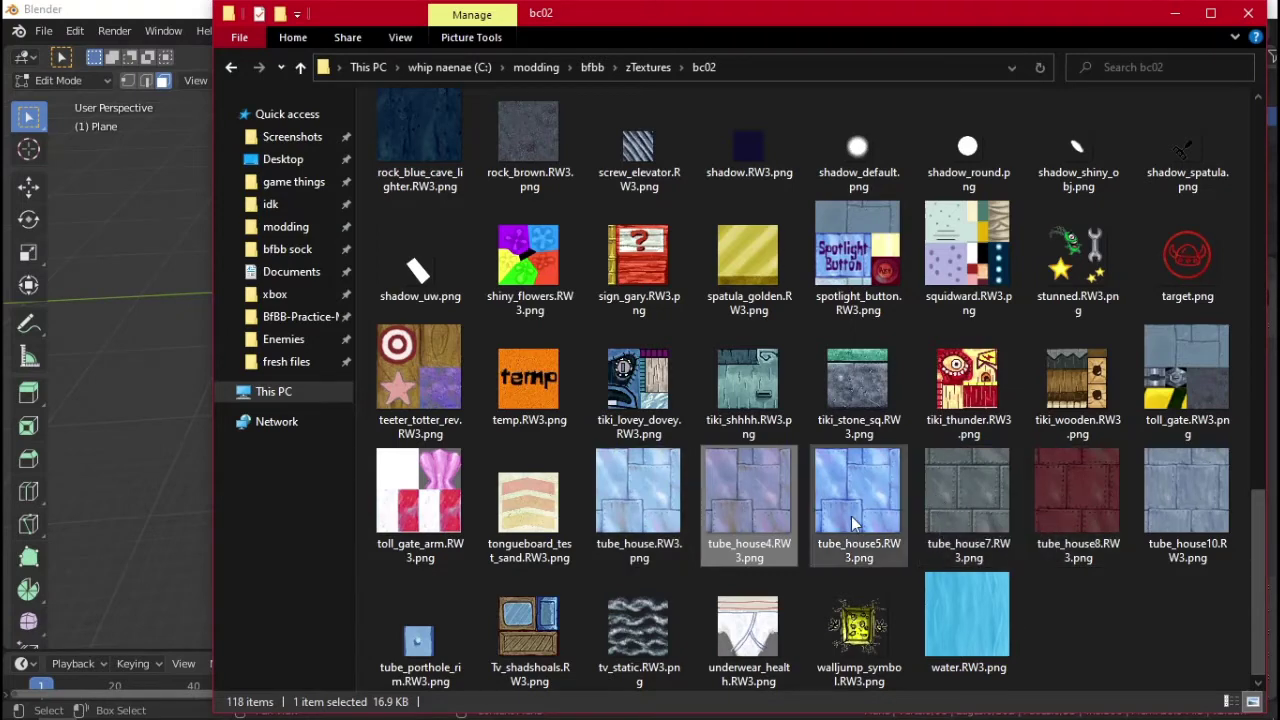
{"action": "left_click", "coordinate": [1075, 522], "text": "ctrl"}
{"action": "left_click", "coordinate": [290, 159]}
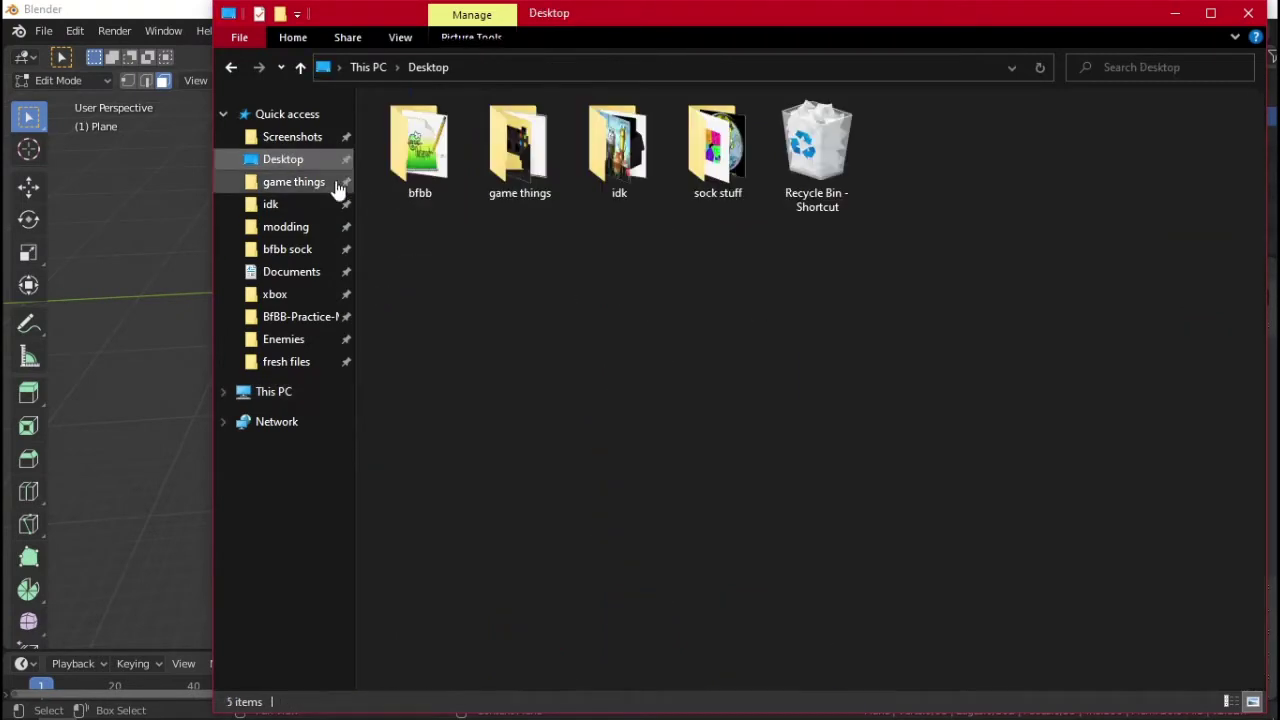
{"action": "key", "text": "ctrl+v"}
Rename the red brick texture on the Desktop as tube_house8.png
{"action": "left_click", "coordinate": [925, 157]}
{"action": "key", "text": "F2"}
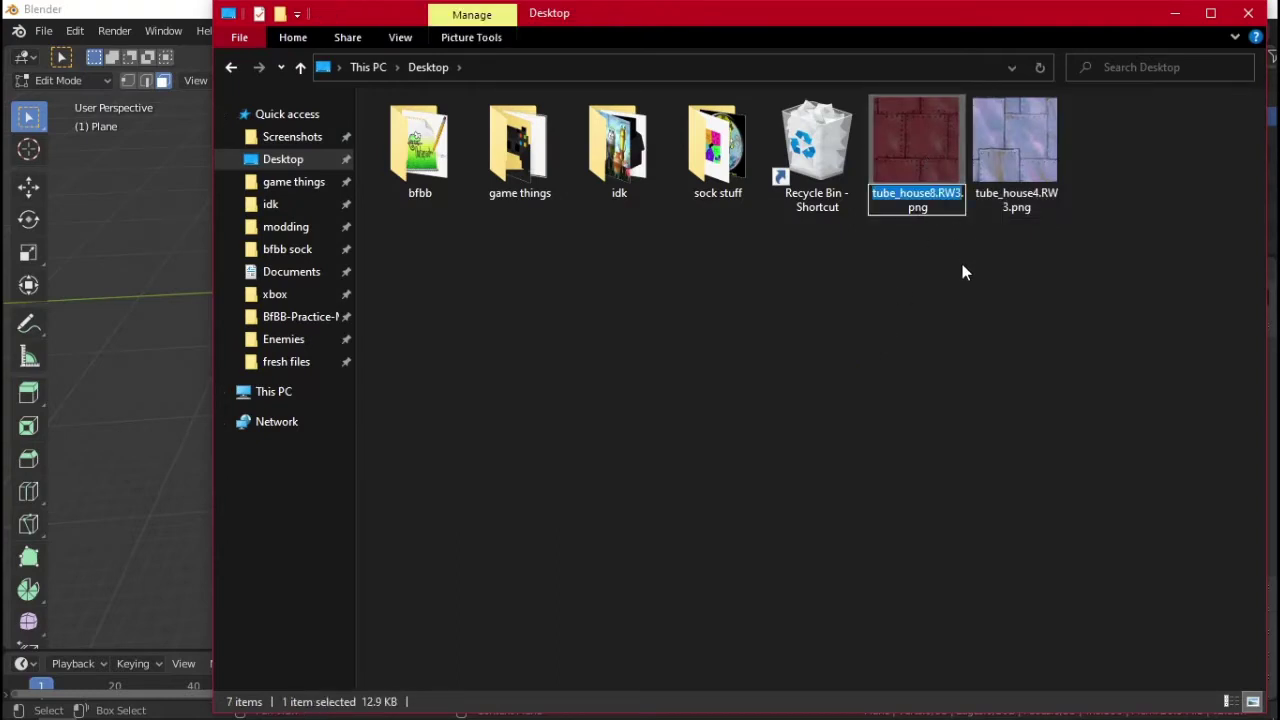
{"action": "key", "text": "Right"}
{"action": "key", "text": "BackSpace"}
{"action": "key", "text": "BackSpace"}
{"action": "key", "text": "BackSpace"}
{"action": "key", "text": "BackSpace"}
Rename the bluish brick texture on the Desktop as tube_house4.png
{"action": "left_click", "coordinate": [1052, 121]}
{"action": "key", "text": "F2"}
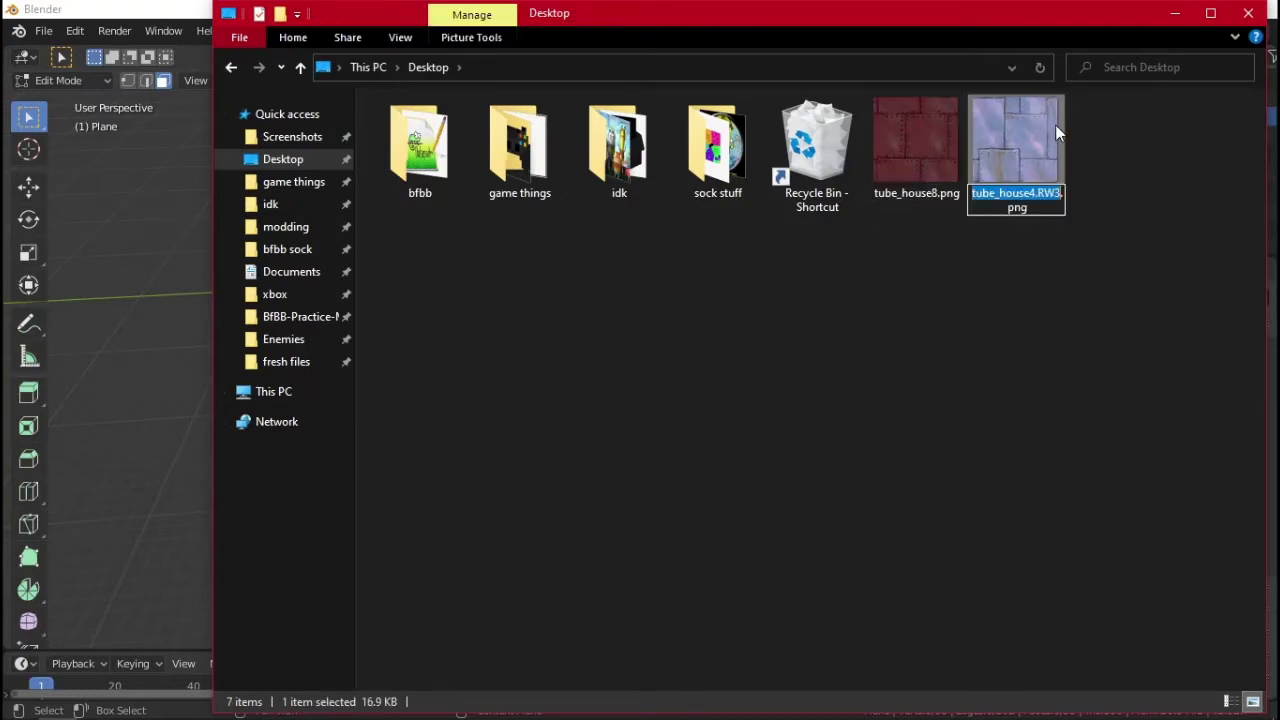
{"action": "key", "text": "Right"}
{"action": "key", "text": "BackSpace"}
{"action": "key", "text": "BackSpace"}
{"action": "key", "text": "BackSpace"}
{"action": "key", "text": "BackSpace"}
{"action": "left_click", "coordinate": [1057, 336]}
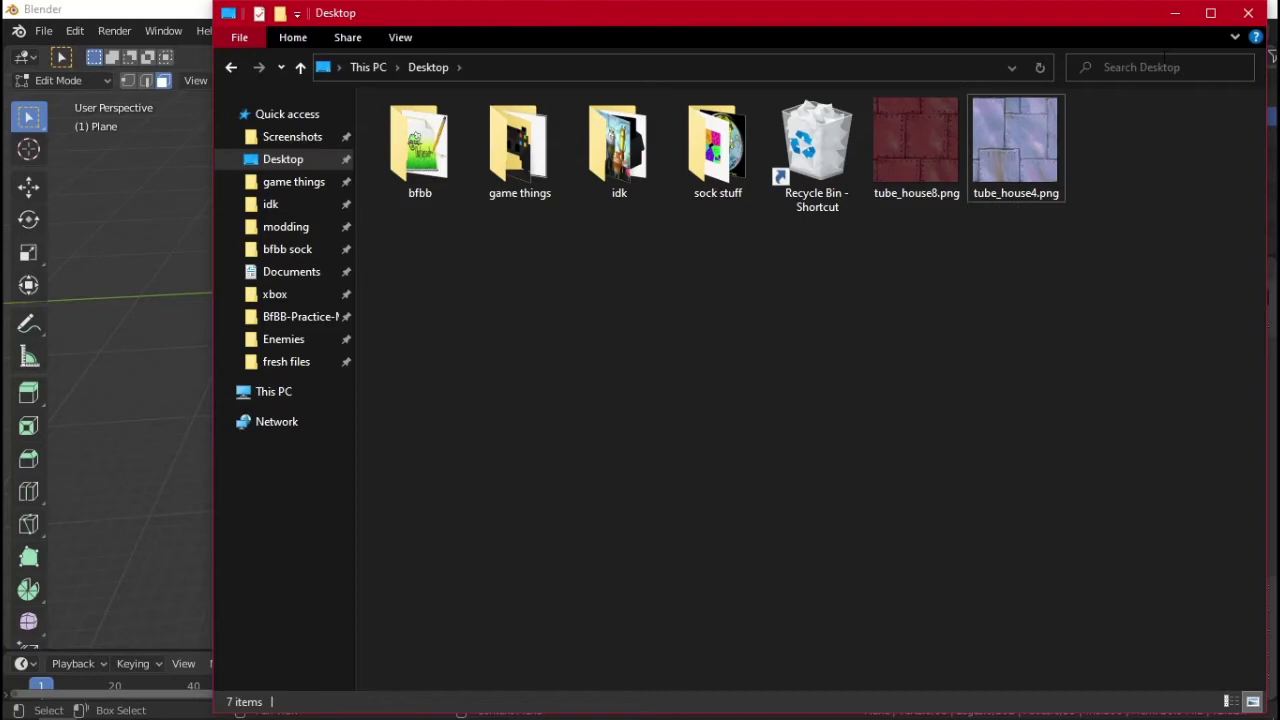
Return to Blender's Shading workspace and assign the existing material named Material to the strip
{"action": "left_click_drag", "start_coordinate": [1132, 21], "coordinate": [1279, 81]}
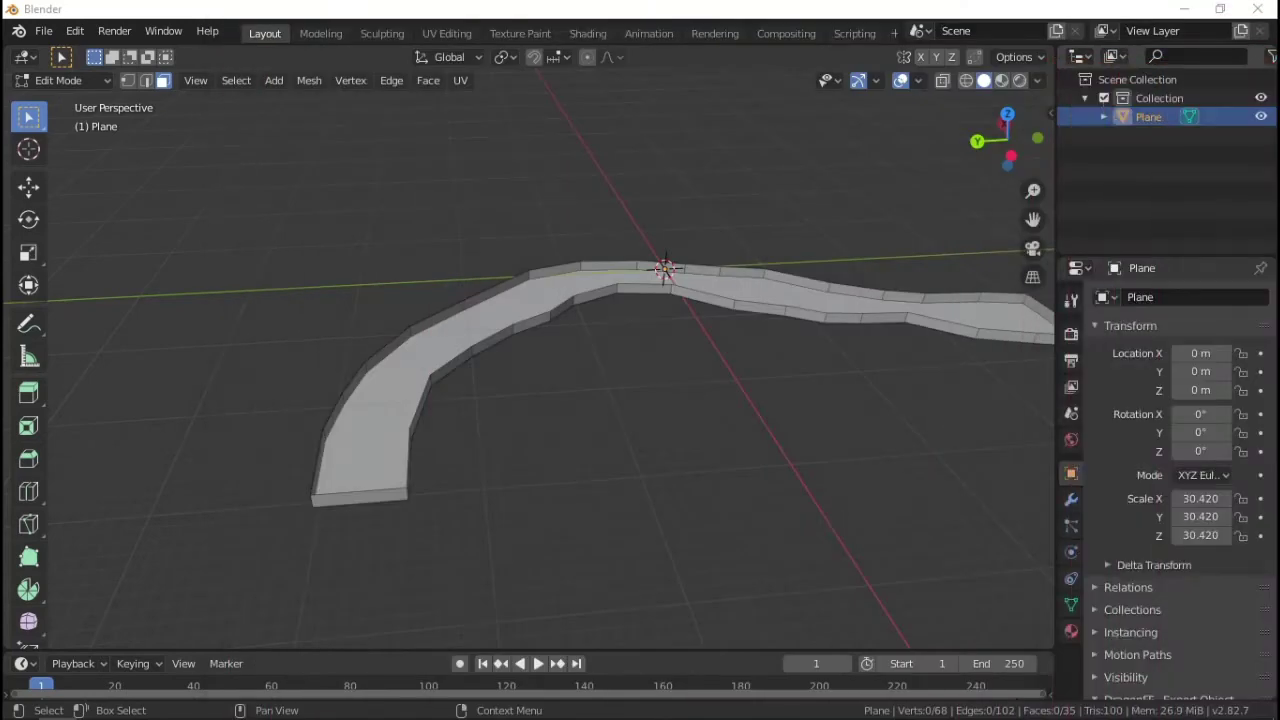
{"action": "left_click", "coordinate": [590, 33]}
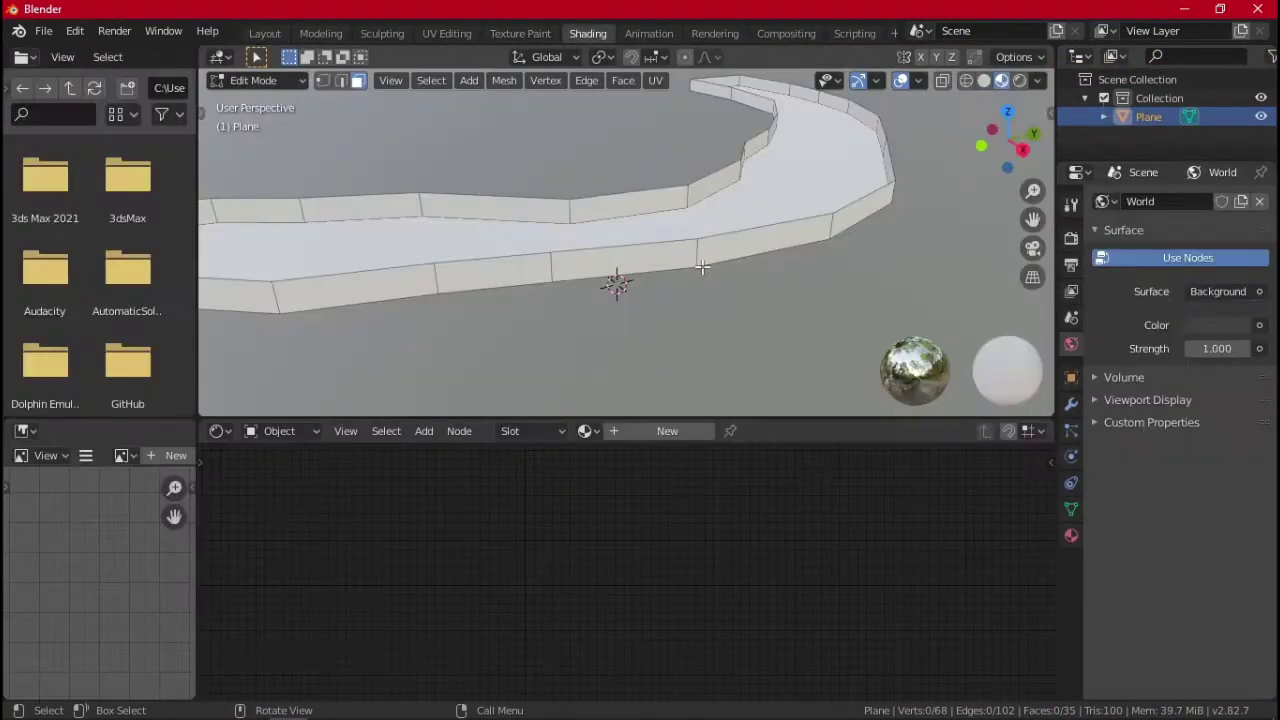
{"action": "left_click", "coordinate": [585, 431]}
{"action": "left_click", "coordinate": [620, 459]}
Add an Image Texture node feeding the shader's Base Color, and set up Material.001 with tube_house8.png
{"action": "left_click", "coordinate": [424, 431]}
{"action": "mouse_move", "coordinate": [455, 536]}
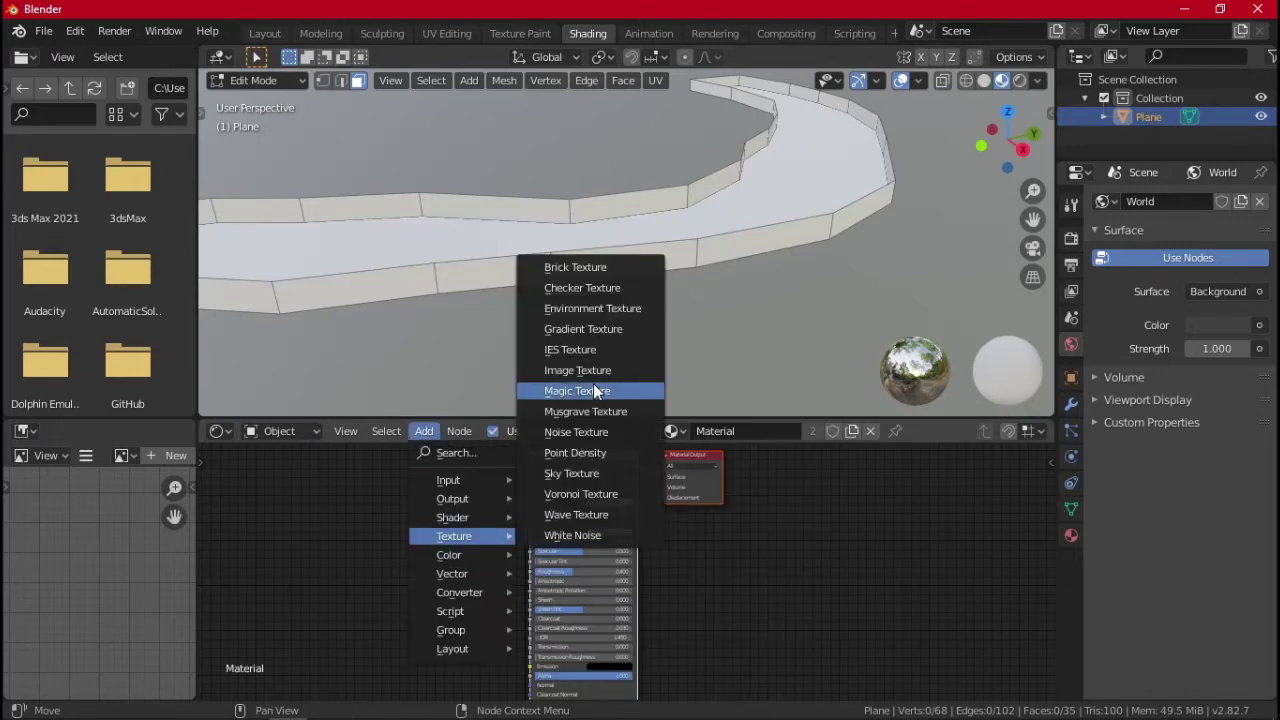
{"action": "left_click", "coordinate": [577, 370]}
{"action": "left_click", "coordinate": [470, 530]}
{"action": "left_click", "coordinate": [493, 538]}
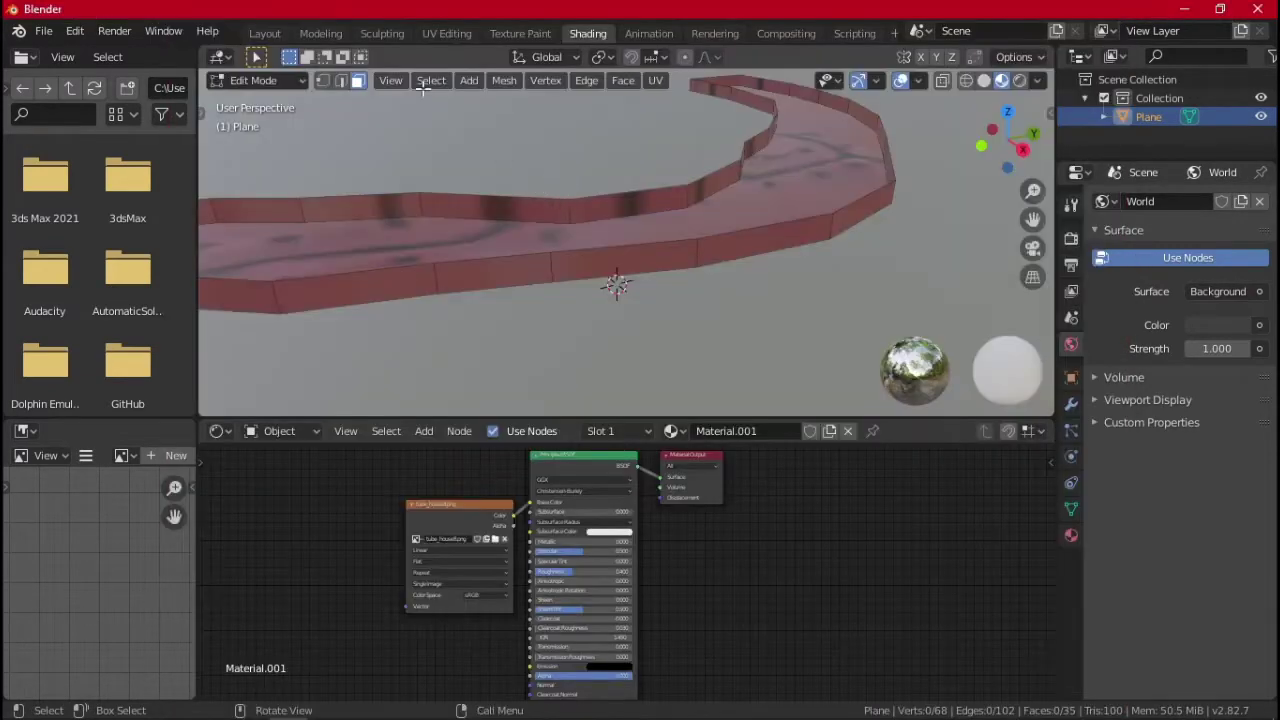
In the Layout workspace with Material Preview shading, separate the strip's floor face into its own object
{"action": "left_click", "coordinate": [265, 33]}
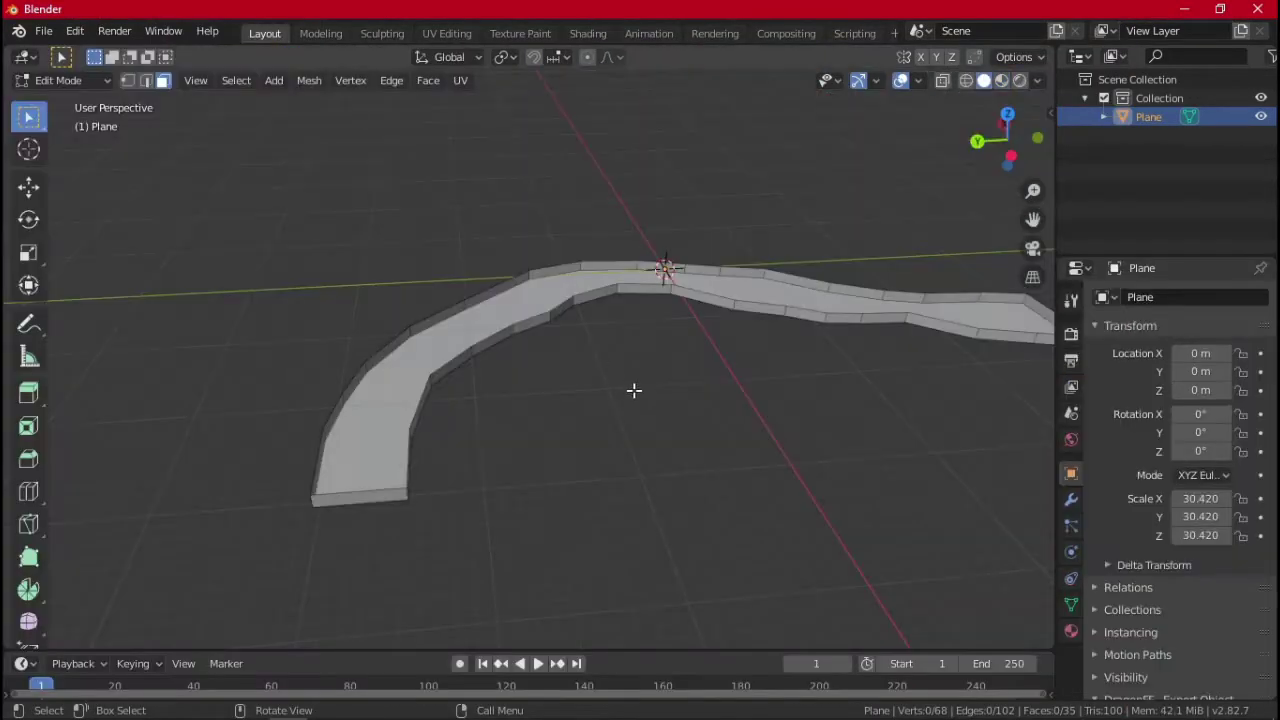
{"action": "left_click", "coordinate": [1001, 80]}
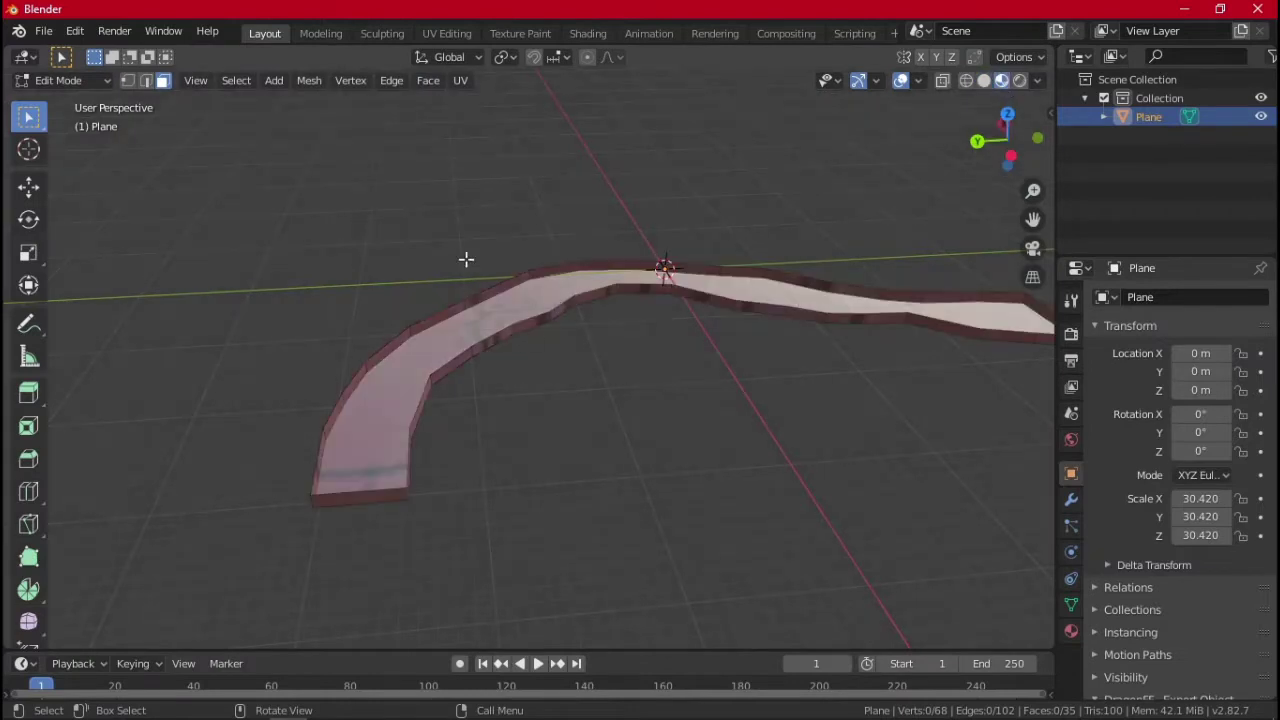
{"action": "left_click", "coordinate": [490, 311]}
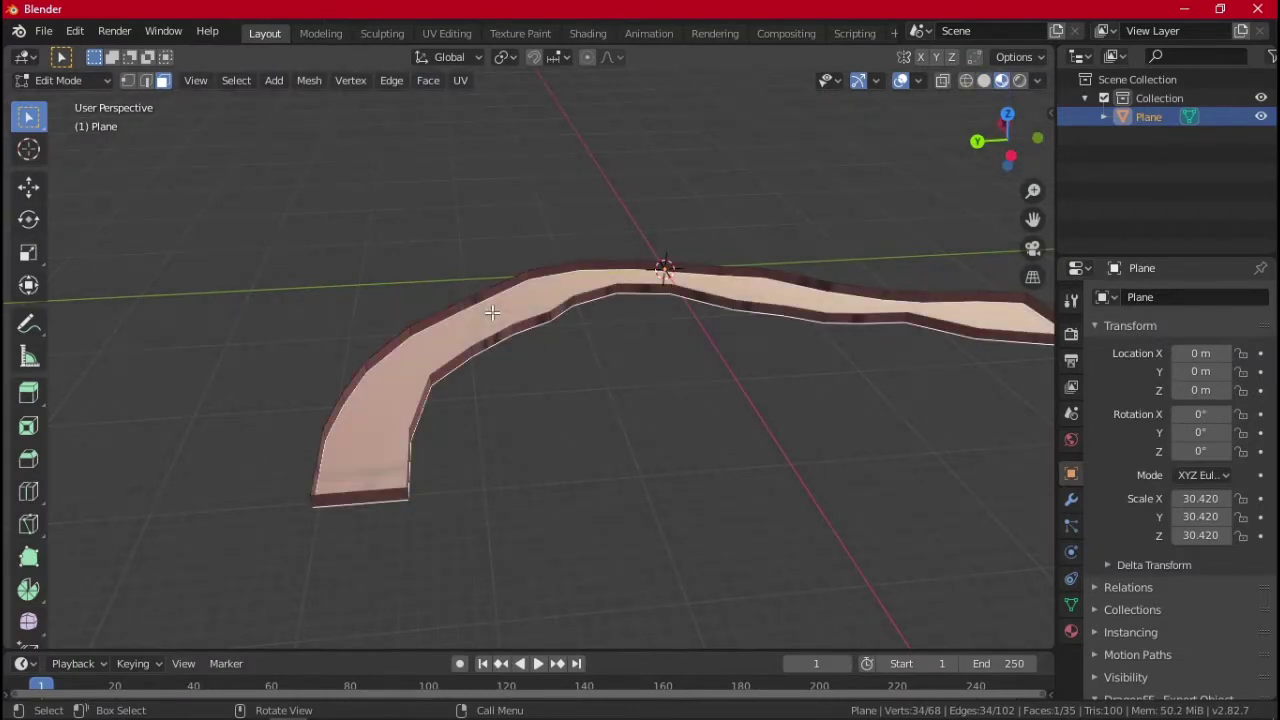
{"action": "right_click", "coordinate": [341, 225]}
{"action": "mouse_move", "coordinate": [286, 549]}
{"action": "left_click", "coordinate": [422, 550]}
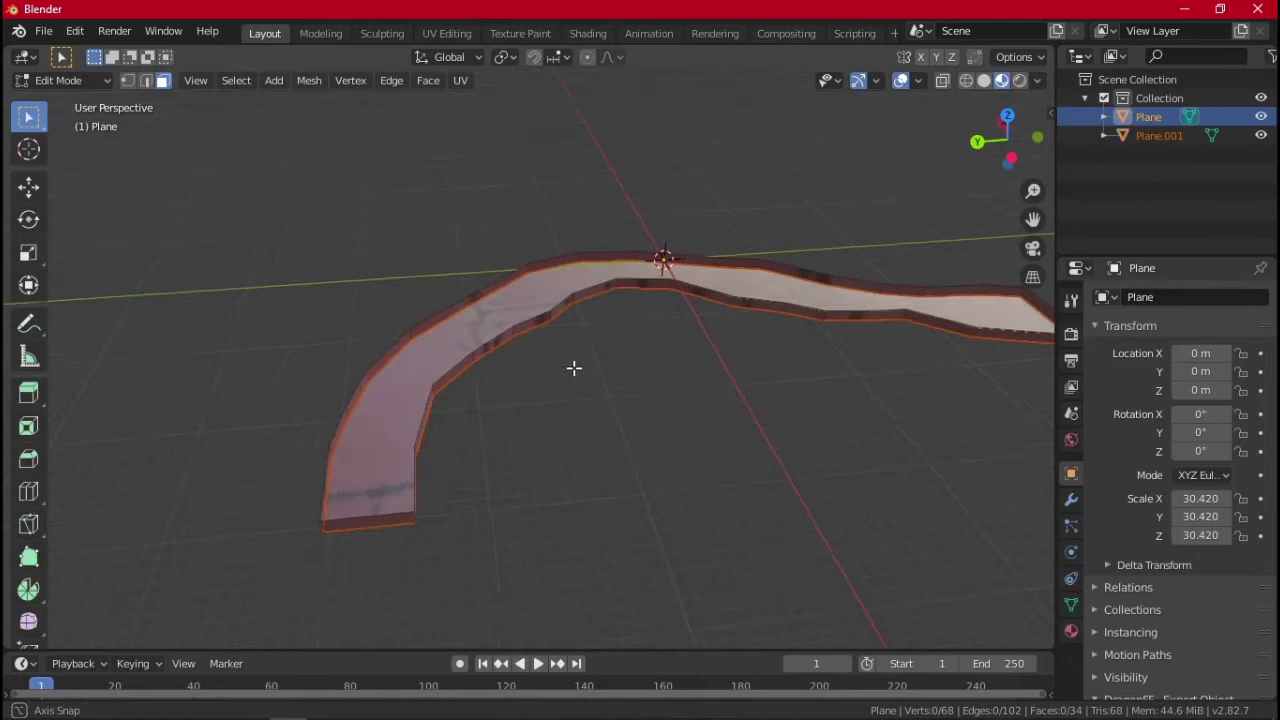
Assign the material named Material to the side walls object
{"action": "middle_click_drag", "start_coordinate": [574, 368], "coordinate": [576, 378]}
{"action": "left_click", "coordinate": [1071, 631]}
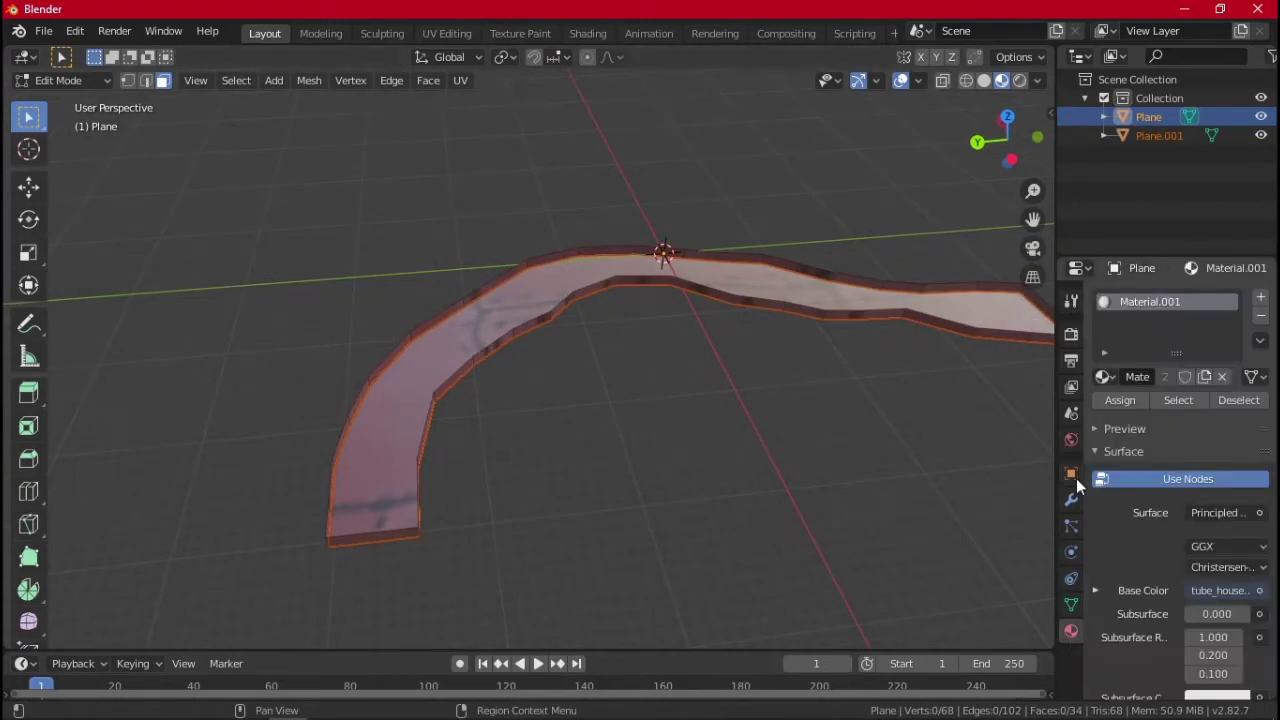
{"action": "left_click", "coordinate": [1103, 376]}
{"action": "left_click", "coordinate": [972, 404]}
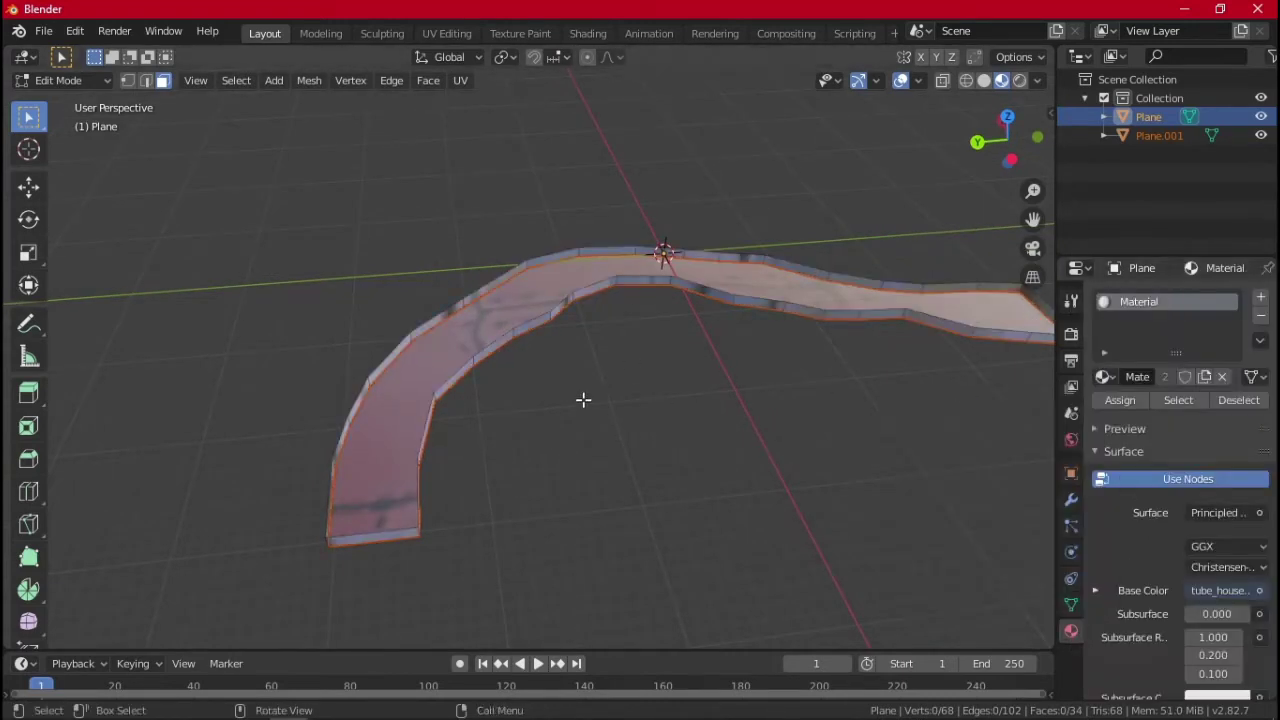
Select the separated floor in Object Mode and assign it the material named Material
{"action": "key", "text": "Tab"}
{"action": "left_click", "coordinate": [553, 461]}
{"action": "left_click", "coordinate": [390, 422]}
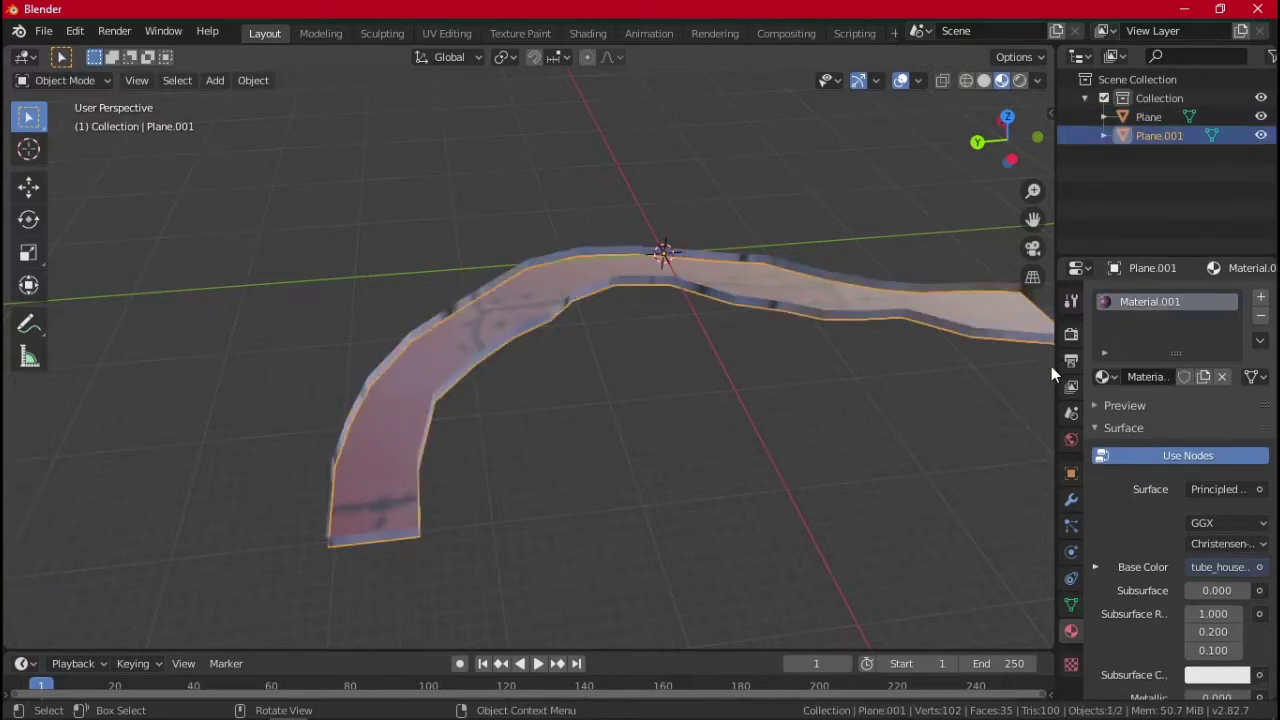
{"action": "left_click", "coordinate": [1103, 376]}
{"action": "left_click", "coordinate": [1061, 423]}
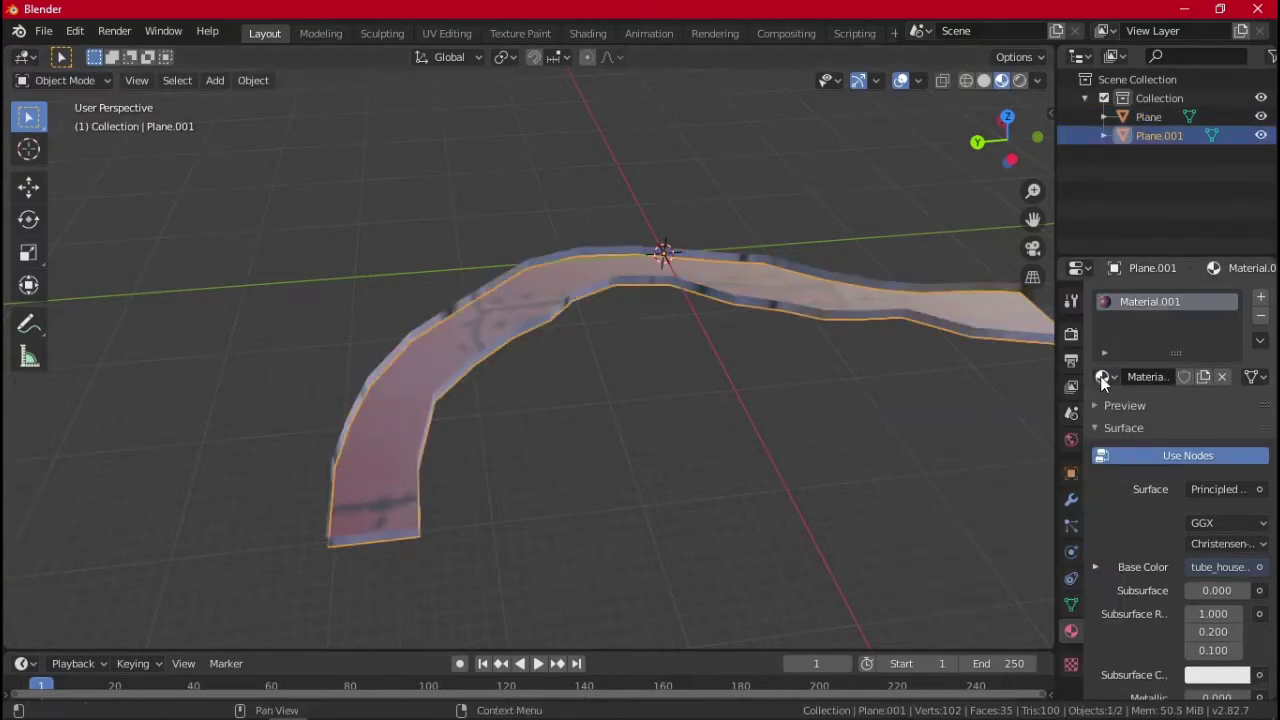
{"action": "left_click", "coordinate": [1100, 376]}
{"action": "left_click", "coordinate": [935, 403]}
Assign Material.001 to the side walls object and clear the selection
{"action": "left_click", "coordinate": [660, 288]}
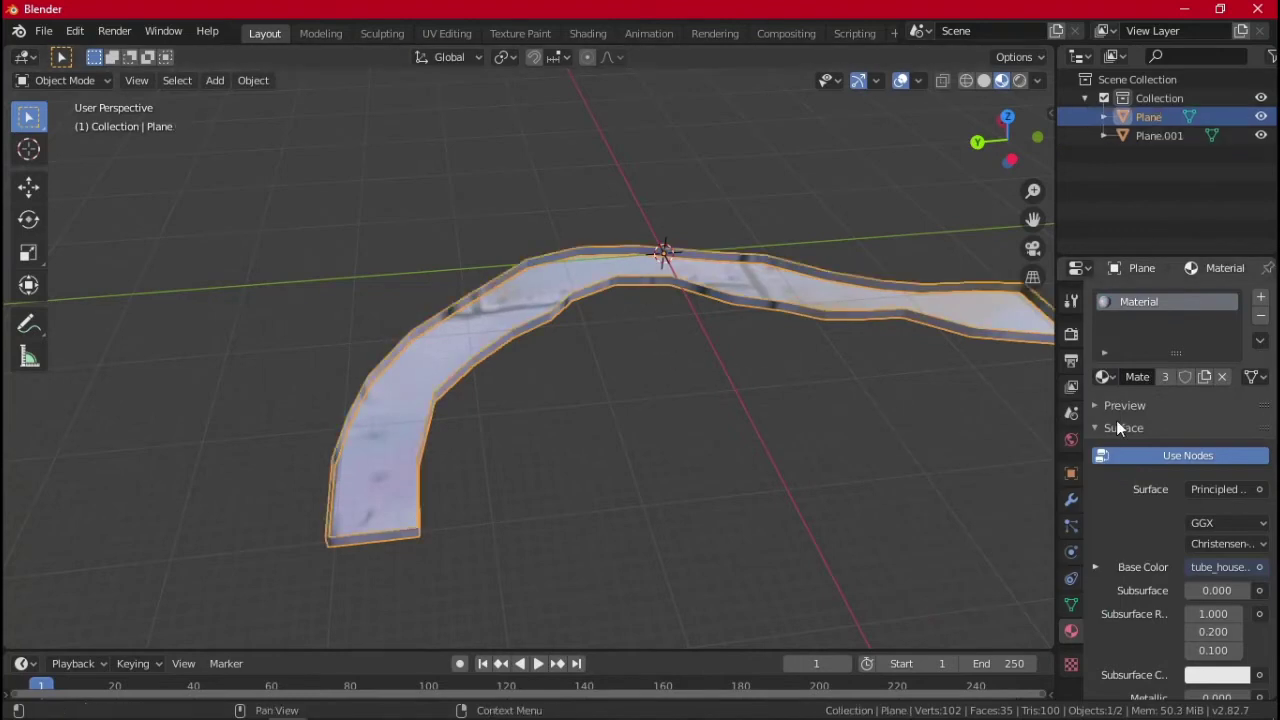
{"action": "left_click", "coordinate": [1107, 380]}
{"action": "left_click", "coordinate": [1080, 427]}
{"action": "left_click", "coordinate": [665, 434]}
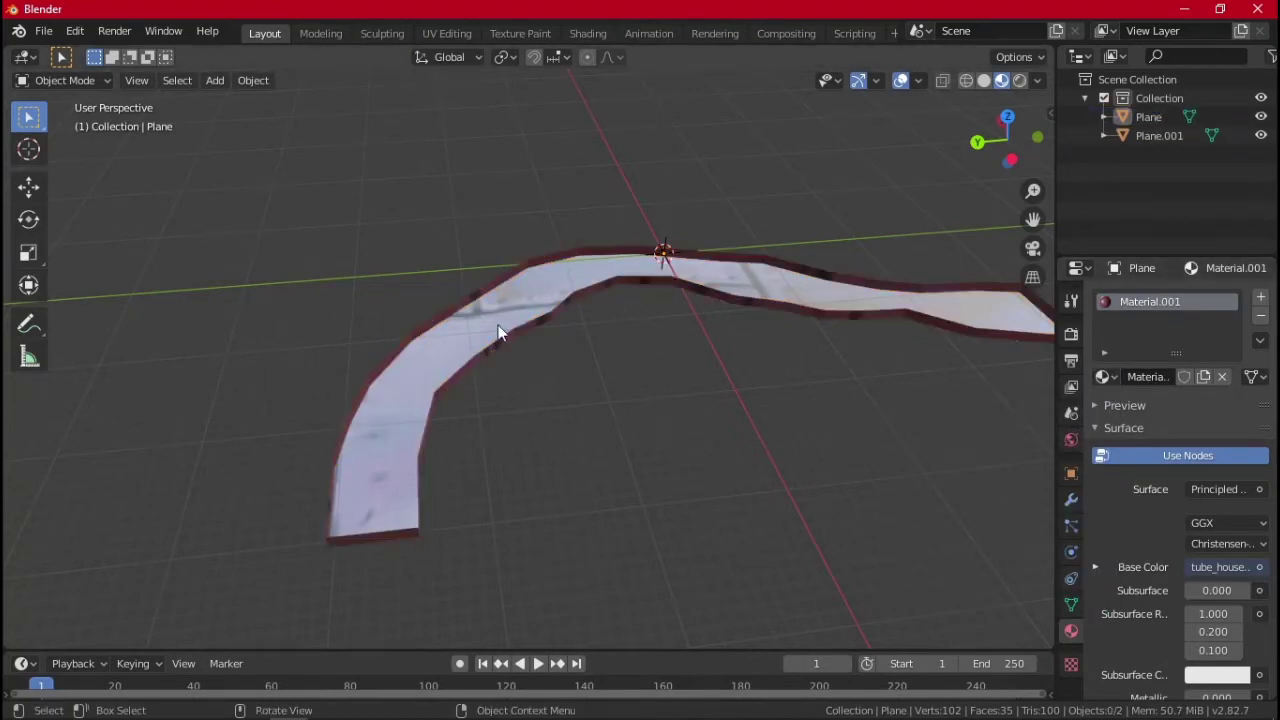
Open the UV Editing workspace, widen its 3D view and display it with Material Preview shading
{"action": "left_click", "coordinate": [447, 33]}
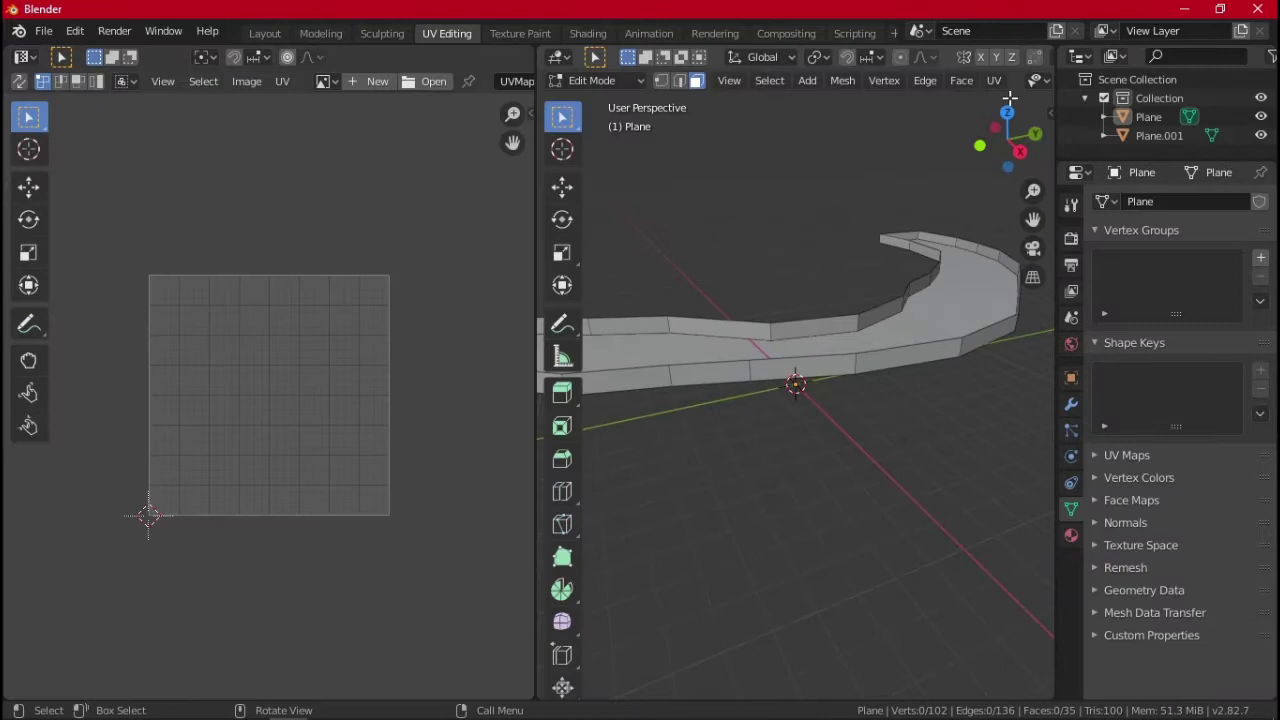
{"action": "scroll", "coordinate": [1005, 112], "scroll_direction": "down", "scroll_amount": 3}
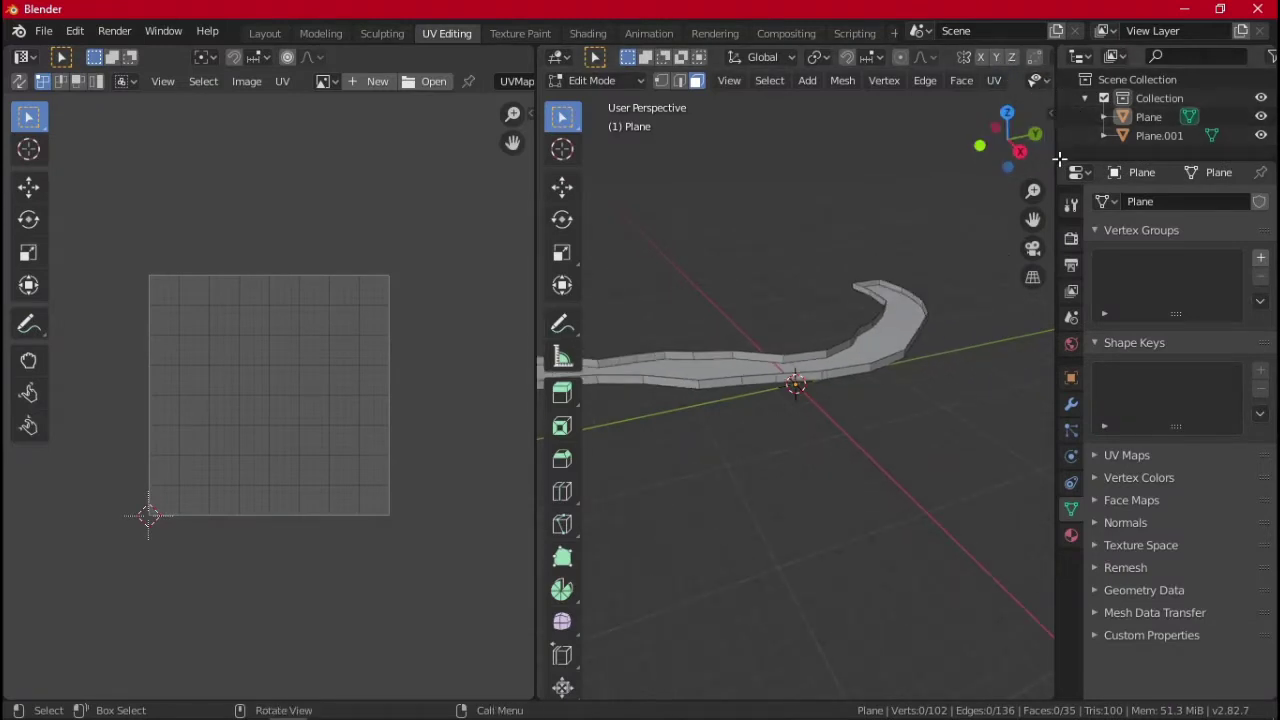
{"action": "left_click_drag", "start_coordinate": [1054, 161], "coordinate": [1220, 90]}
{"action": "left_click", "coordinate": [1211, 80]}
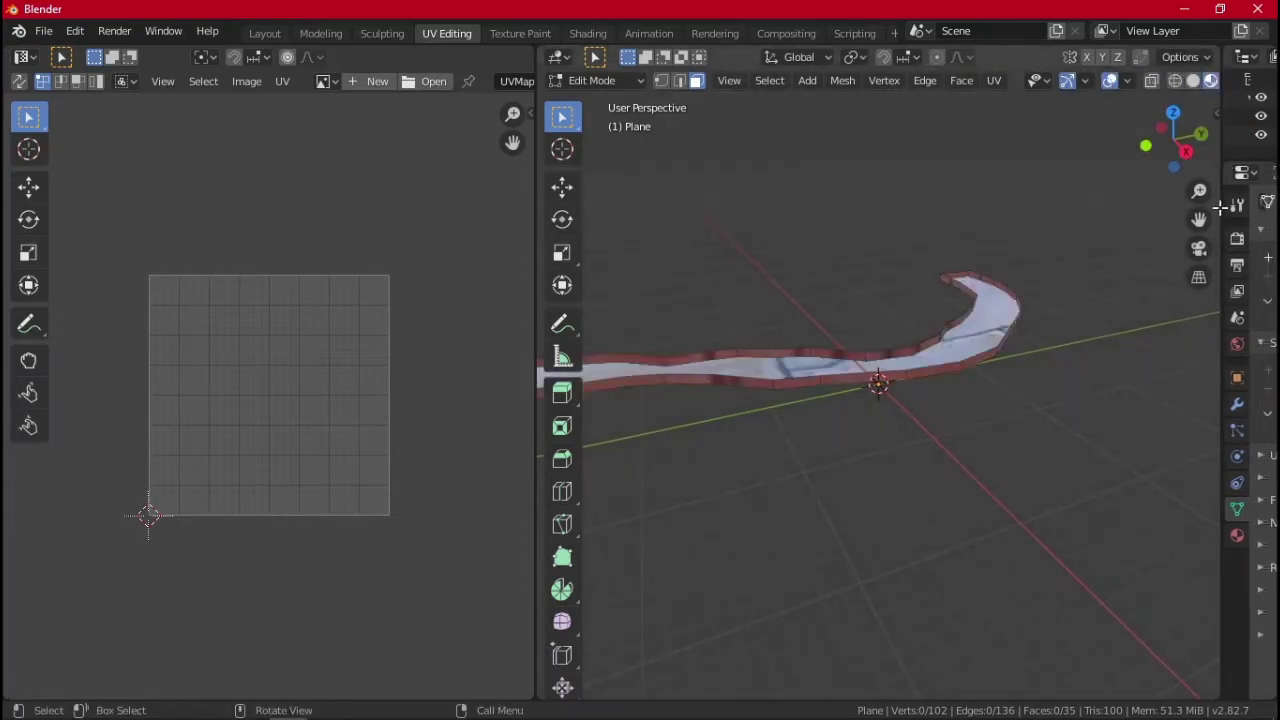
Widen the Properties area, then switch from the side walls object to editing the floor object
{"action": "left_click_drag", "start_coordinate": [1220, 218], "coordinate": [1127, 235]}
{"action": "middle_click_drag", "start_coordinate": [811, 286], "coordinate": [872, 395]}
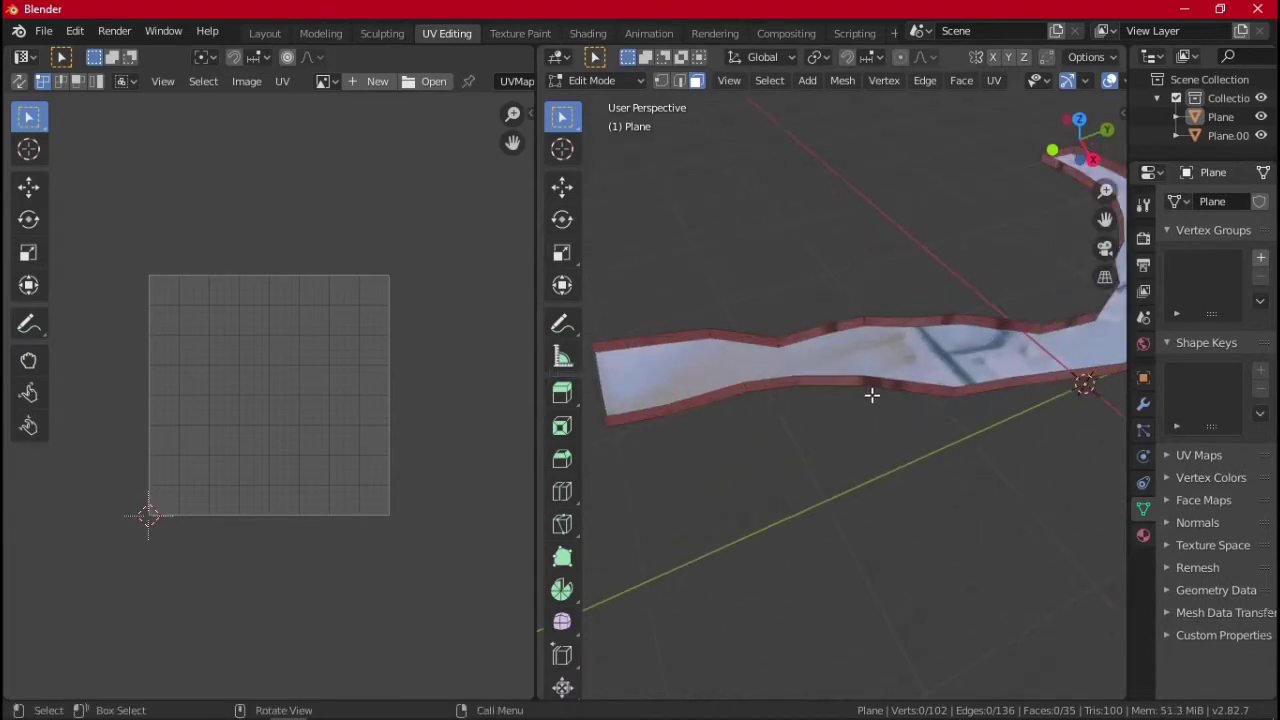
{"action": "middle_click_drag", "start_coordinate": [915, 338], "coordinate": [847, 411], "text": "shift"}
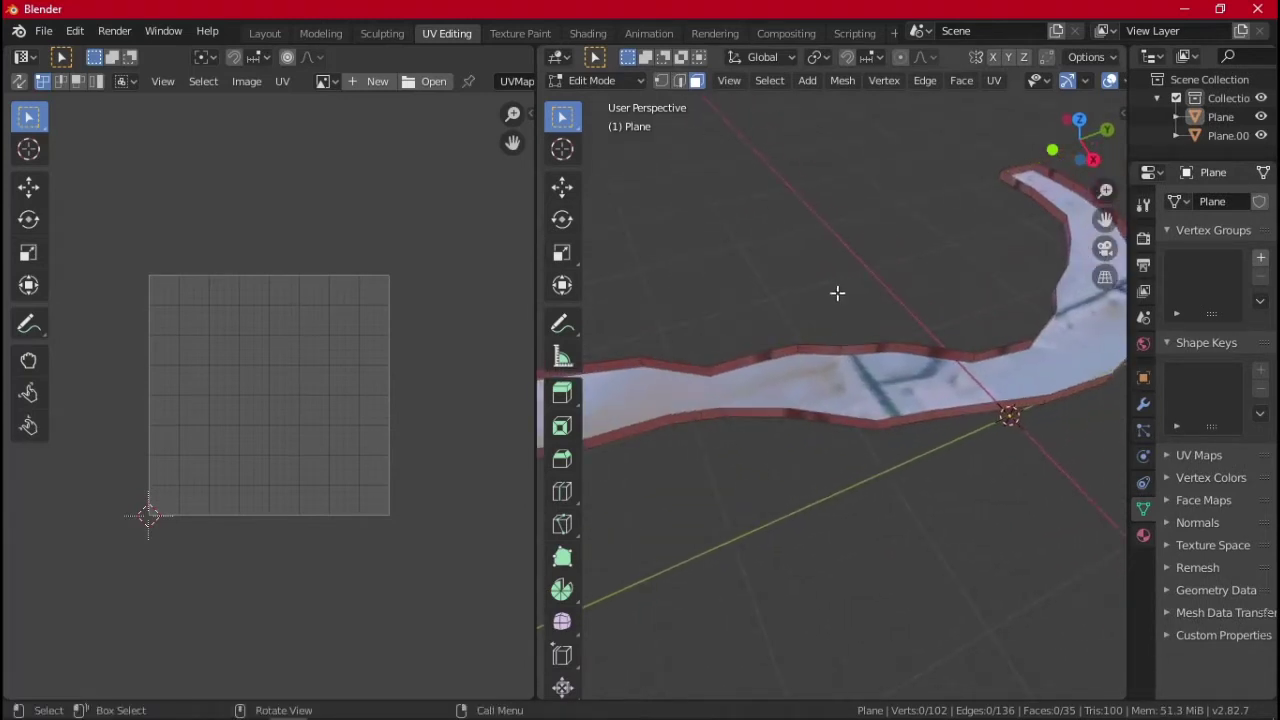
{"action": "key", "text": "Tab"}
{"action": "left_click", "coordinate": [850, 390]}
{"action": "key", "text": "Tab"}
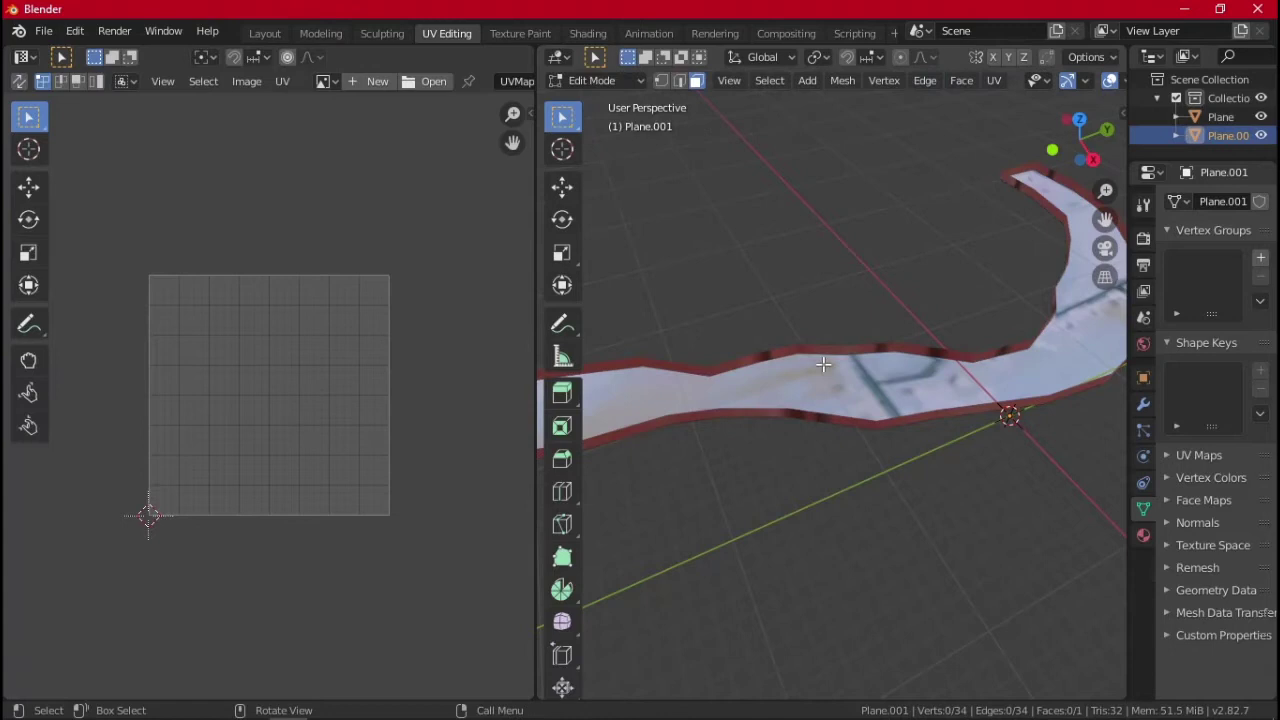
Unwrap the whole floor and scale its UVs up well beyond the image so the tube_house4.png plates repeat along the path
{"action": "key", "text": "a"}
{"action": "scroll", "coordinate": [275, 398], "scroll_direction": "up", "scroll_amount": 2}
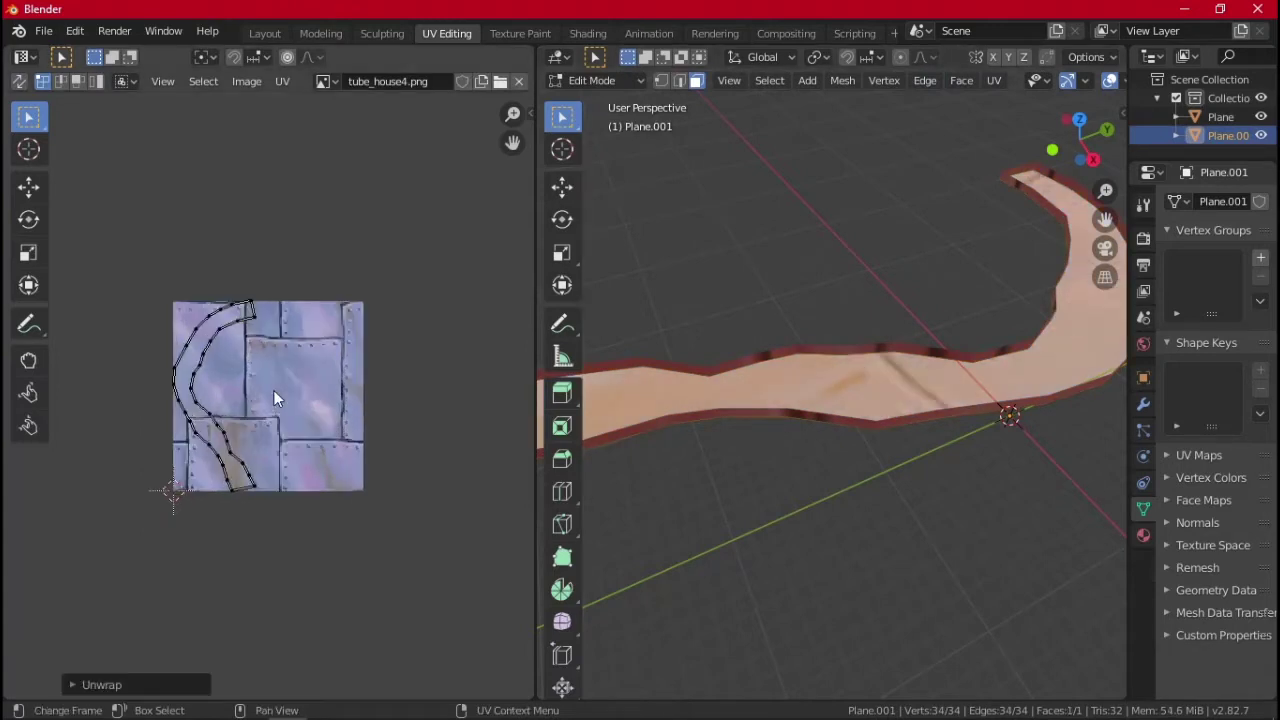
{"action": "key", "text": "s"}
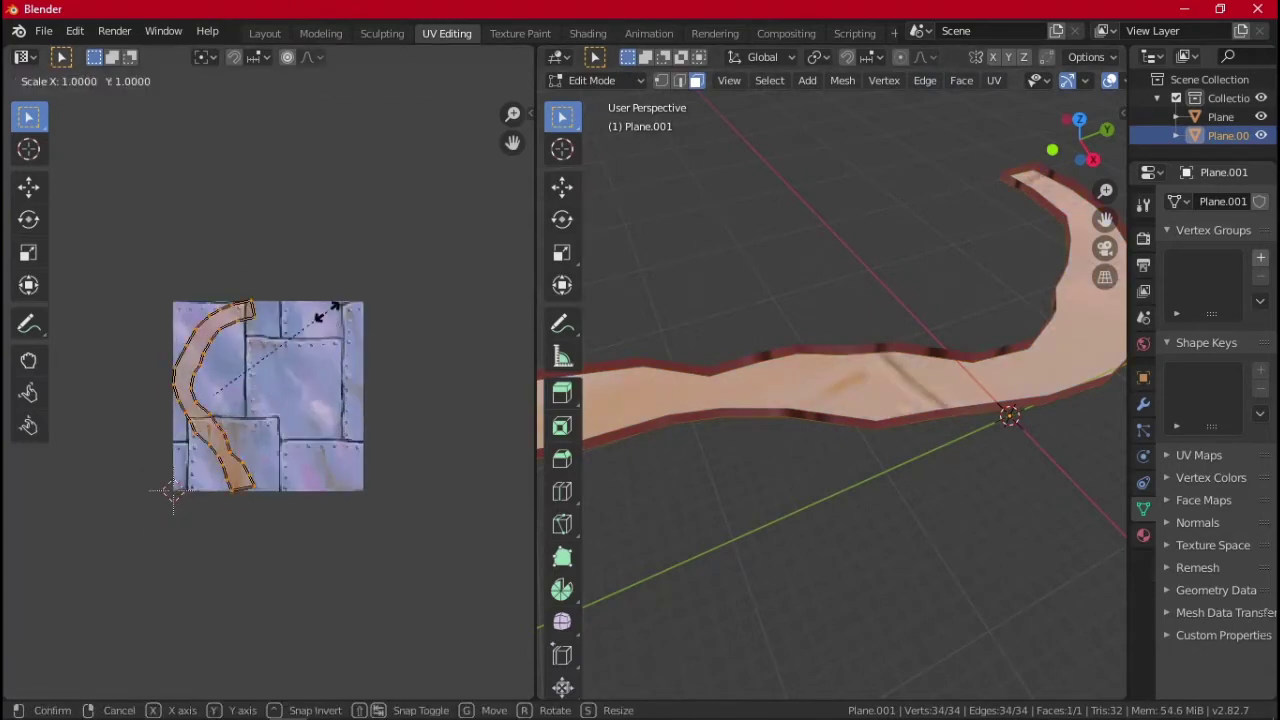
{"action": "left_click", "coordinate": [450, 93]}
{"action": "scroll", "coordinate": [845, 318], "scroll_direction": "down", "scroll_amount": 2}
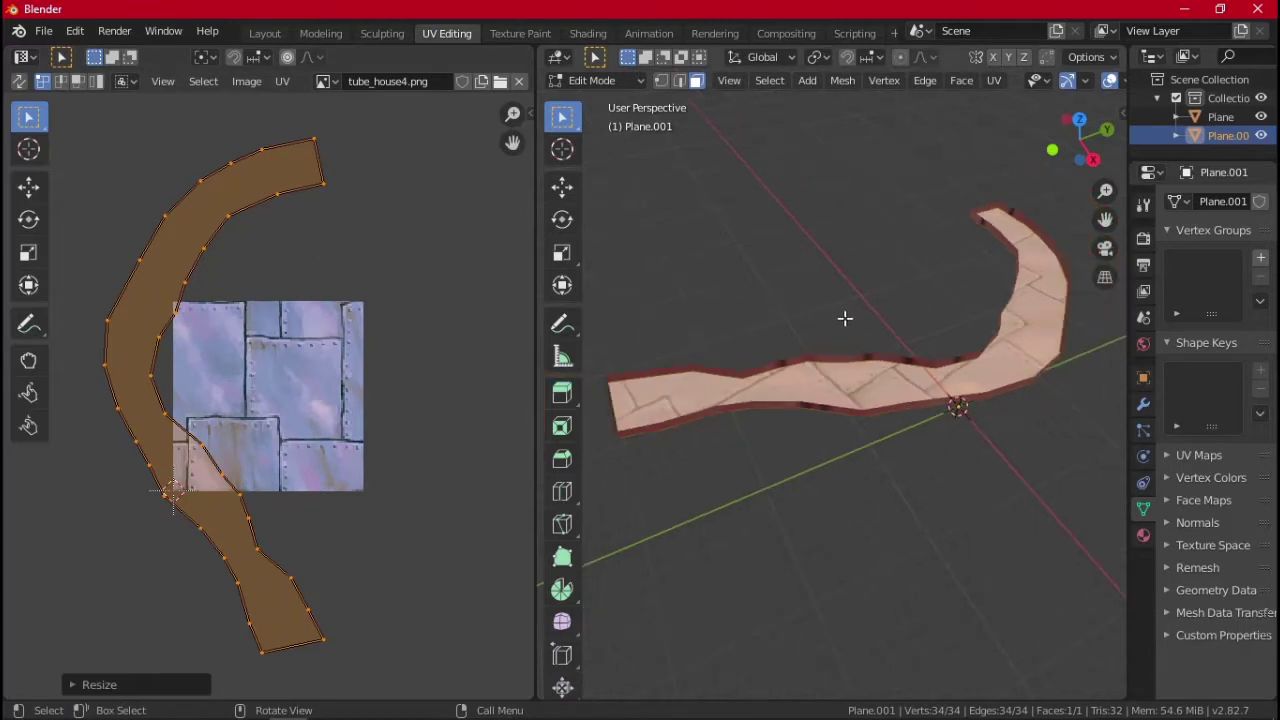
Unwrap the side walls object and enlarge its UVs over tube_house8.png, finishing in Object Mode
{"action": "key", "text": "Tab"}
{"action": "left_click", "coordinate": [850, 364]}
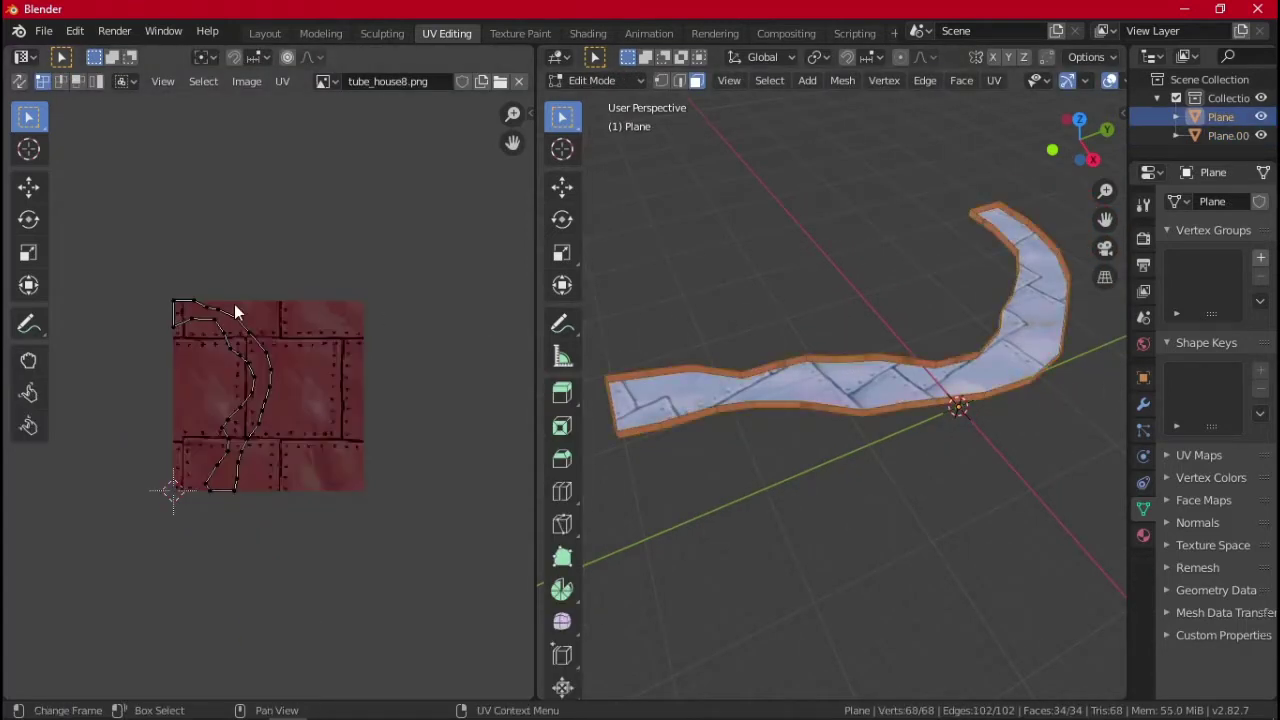
{"action": "key", "text": "u"}
{"action": "left_click", "coordinate": [235, 308]}
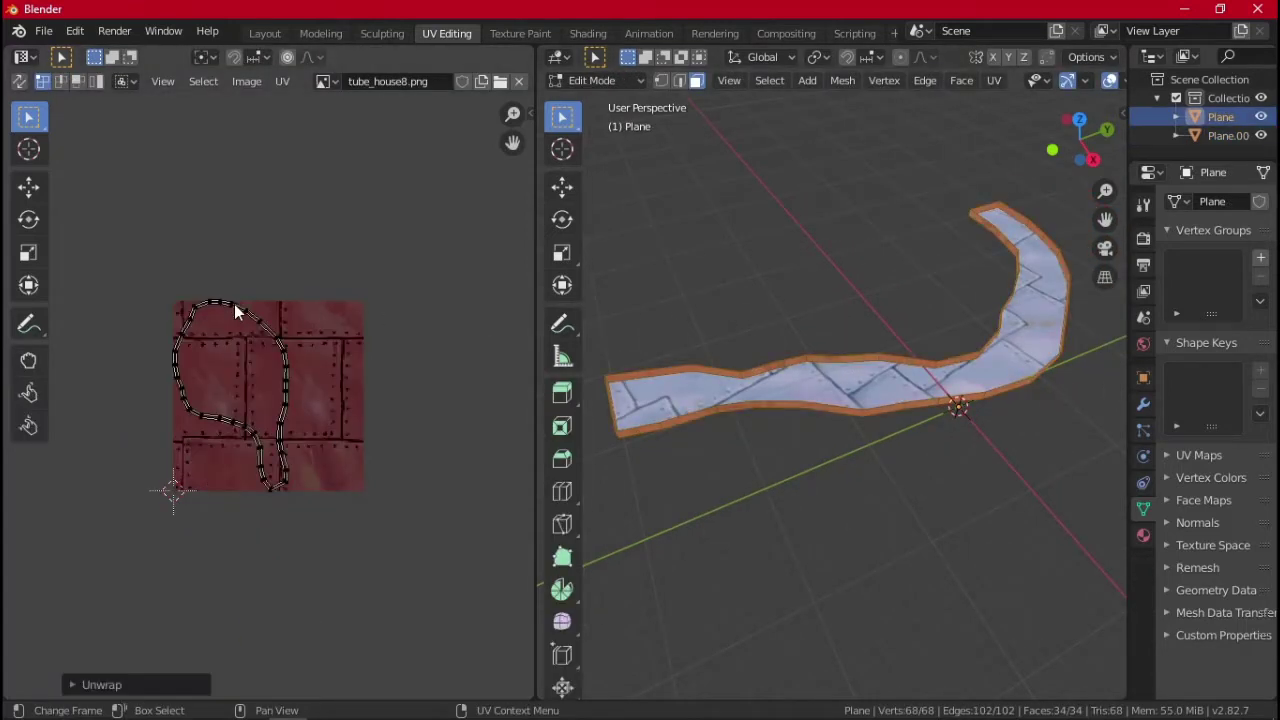
{"action": "key", "text": "a"}
{"action": "key", "text": "s"}
{"action": "left_click", "coordinate": [336, 185]}
{"action": "key", "text": "Tab"}
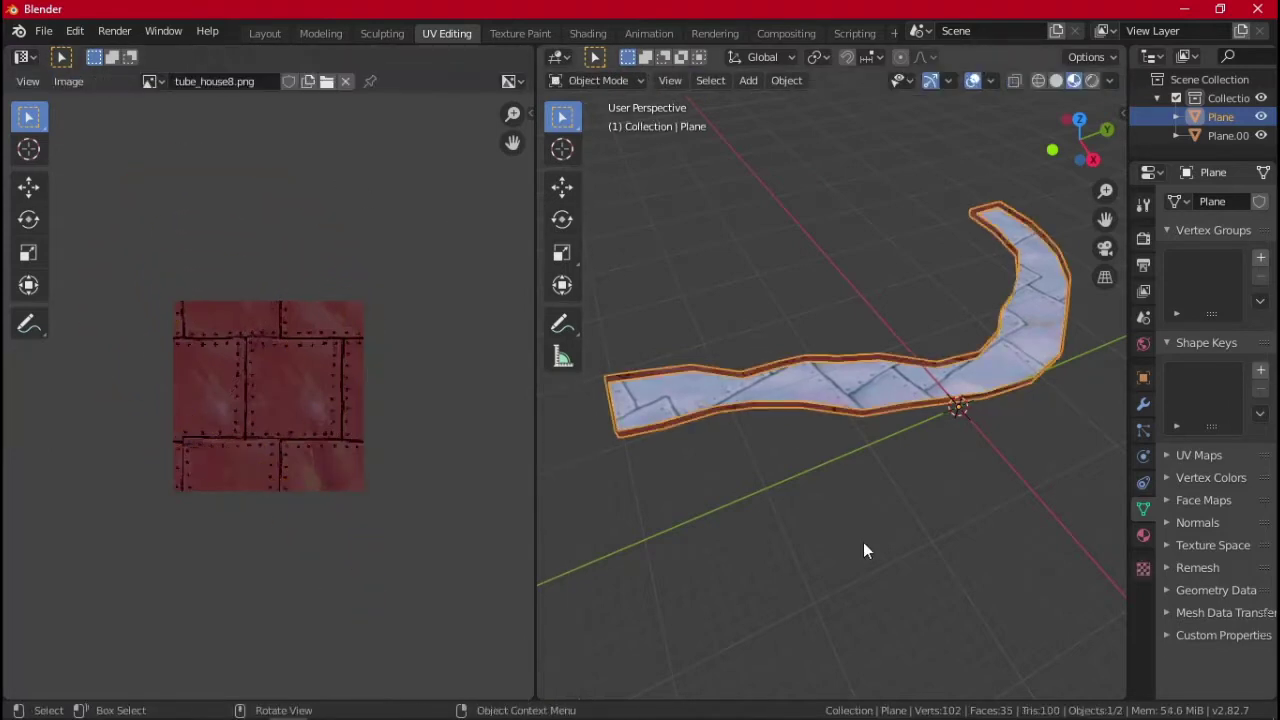
Duplicate the floor object with a Z offset of 0.1 m and clear the selection
{"action": "left_click", "coordinate": [863, 542]}
{"action": "middle_click_drag", "start_coordinate": [863, 542], "coordinate": [839, 370]}
{"action": "scroll", "coordinate": [815, 515], "scroll_direction": "up", "scroll_amount": 2}
{"action": "left_click", "coordinate": [813, 465]}
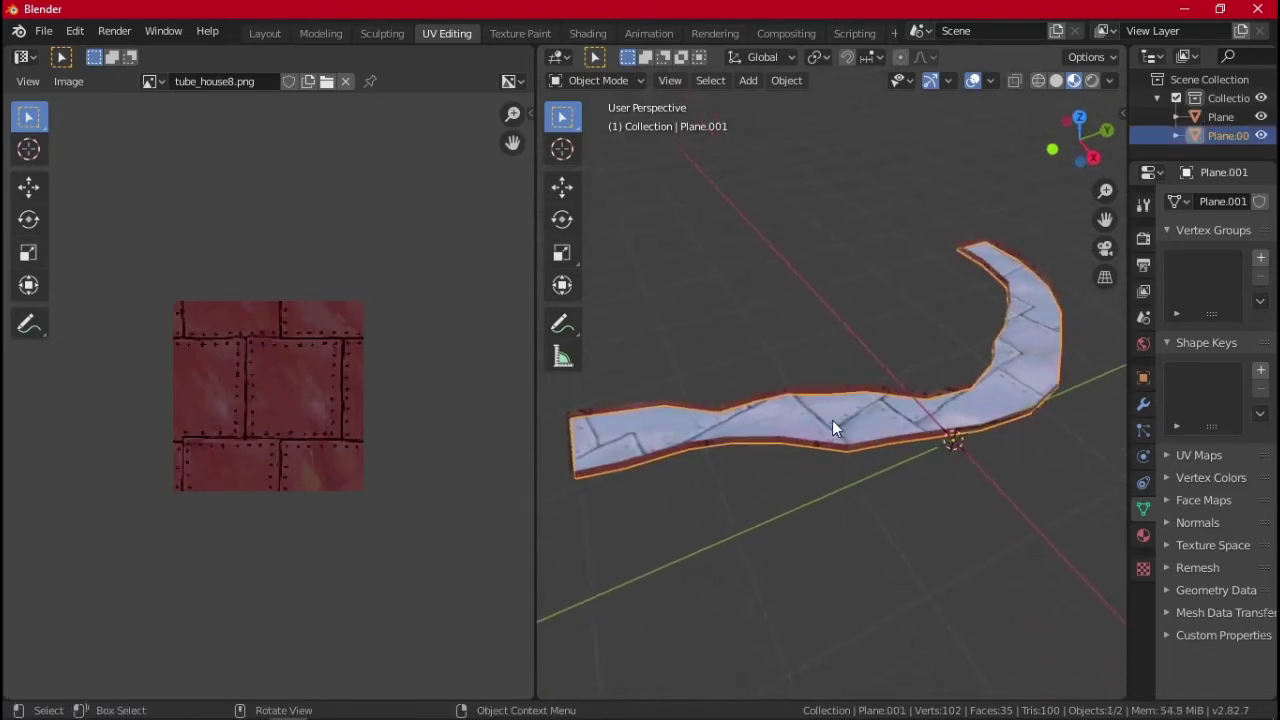
{"action": "key", "text": "shift+d"}
{"action": "type", "text": "z2"}
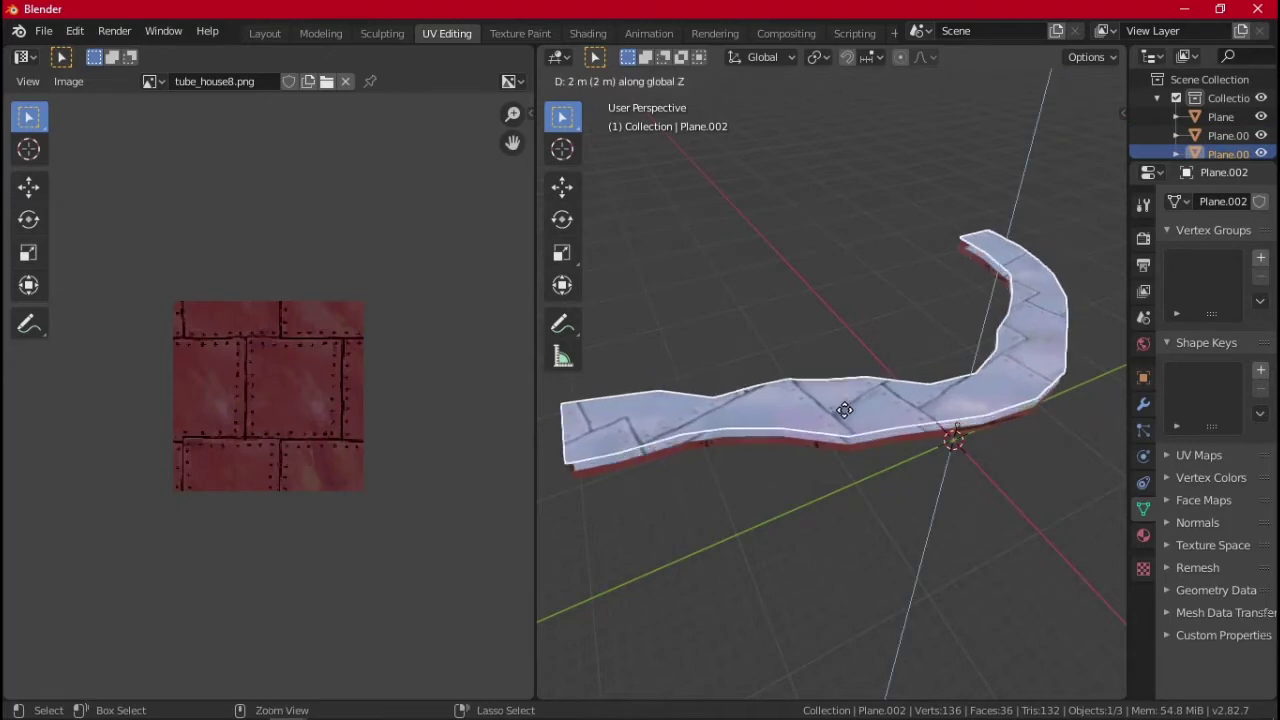
{"action": "left_click", "coordinate": [845, 412]}
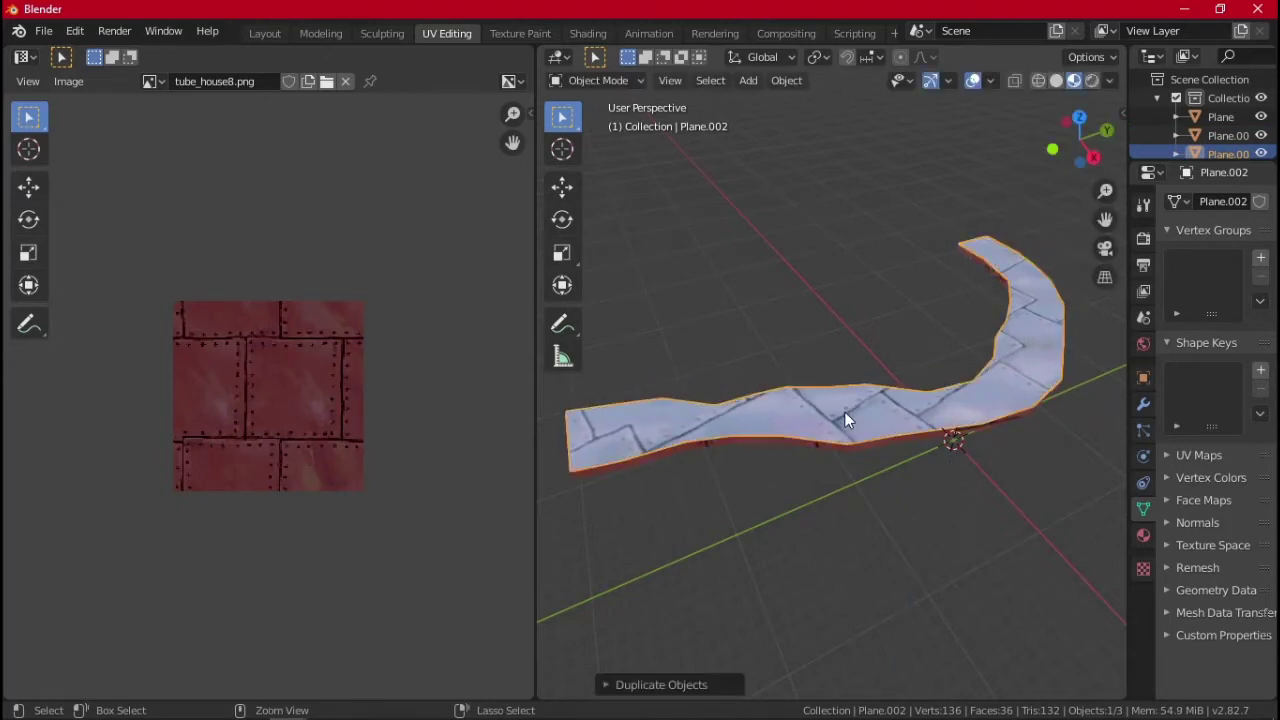
{"action": "left_click", "coordinate": [606, 685]}
{"action": "left_click", "coordinate": [771, 637]}
{"action": "key", "text": "Return"}
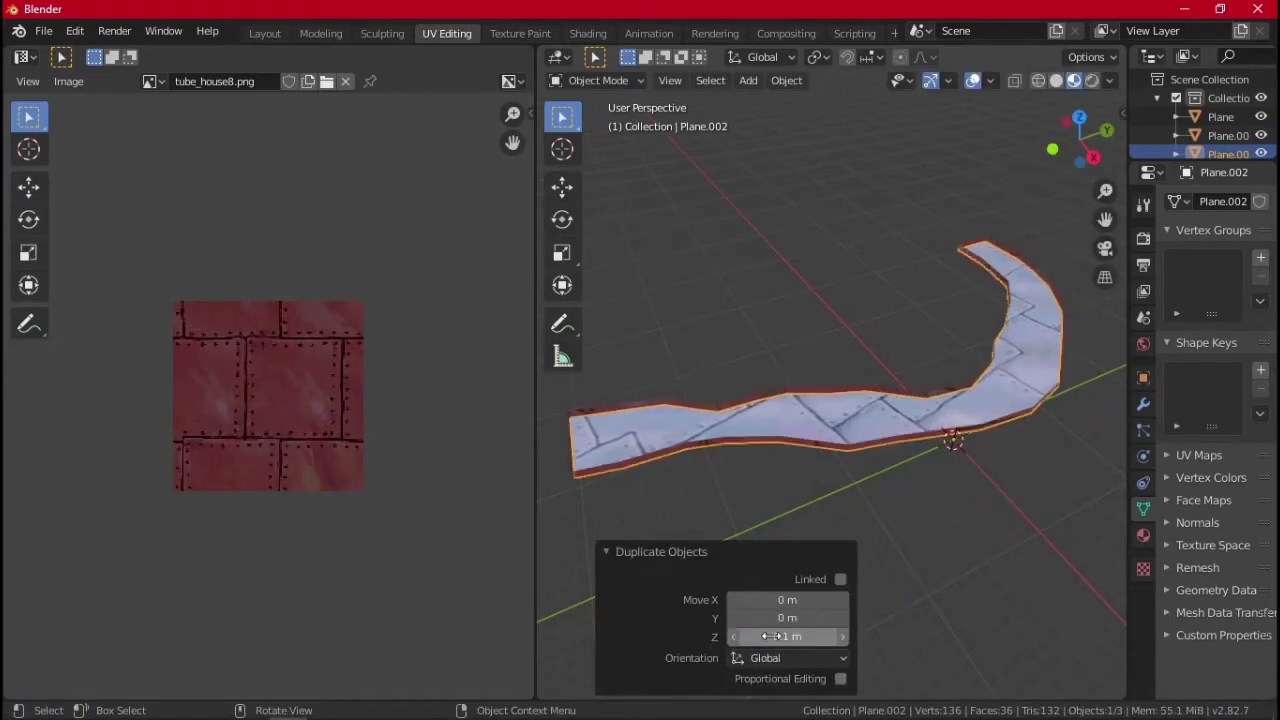
{"action": "left_click", "coordinate": [1112, 576]}
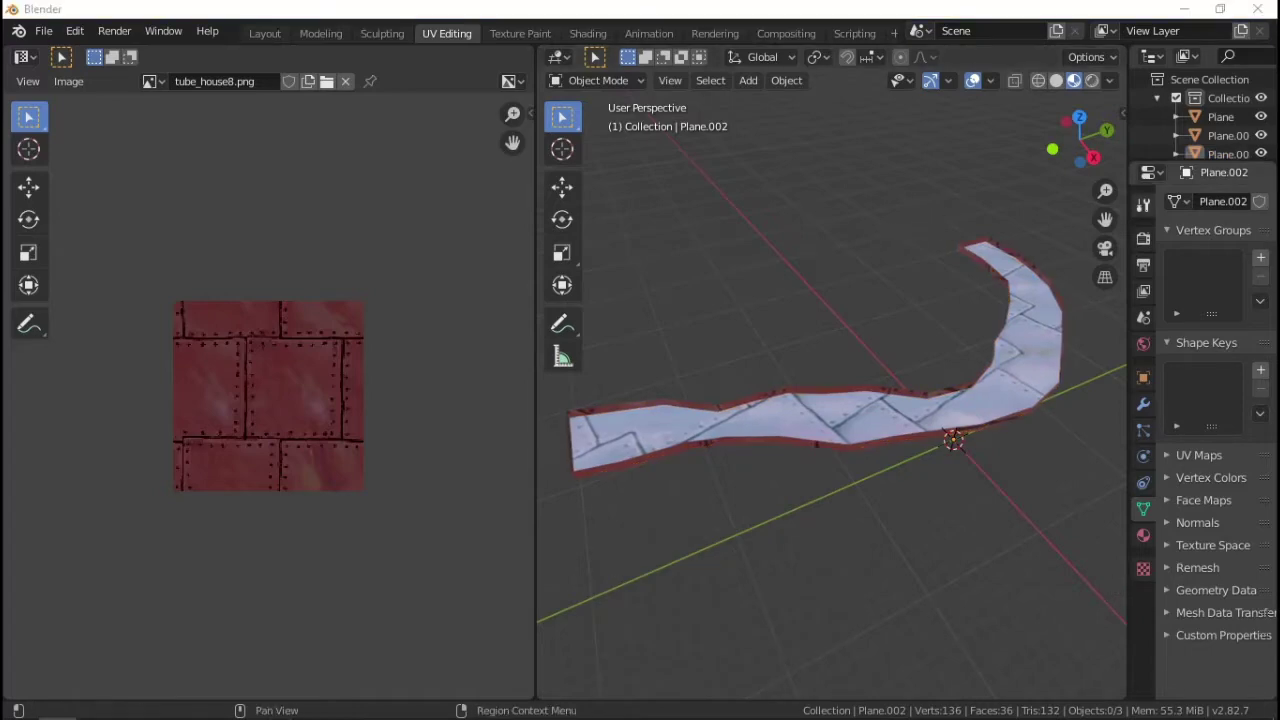
Switch to File Explorer and copy tongueboard_test_sand.RW3.png from the modding\bfbb\zTextures\gl03 folder
{"action": "left_click_drag", "start_coordinate": [1279, 166], "coordinate": [424, 52]}
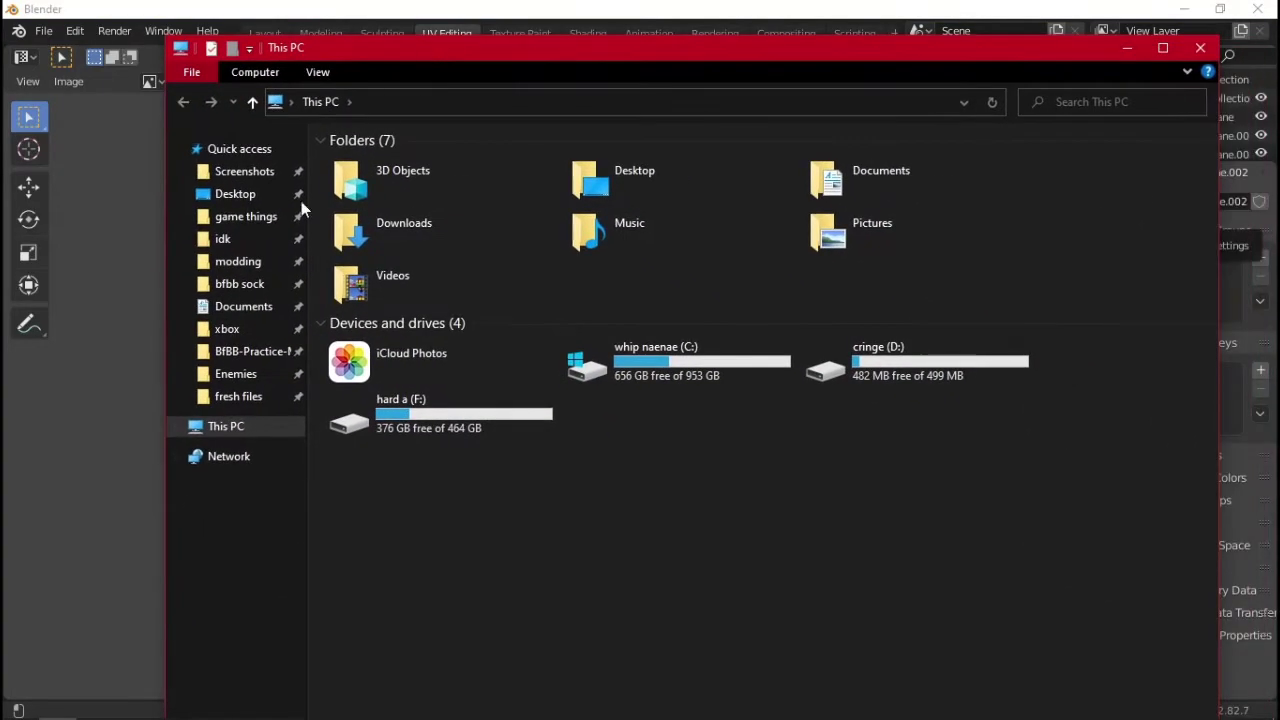
{"action": "left_click", "coordinate": [238, 261]}
{"action": "double_click", "coordinate": [371, 178]}
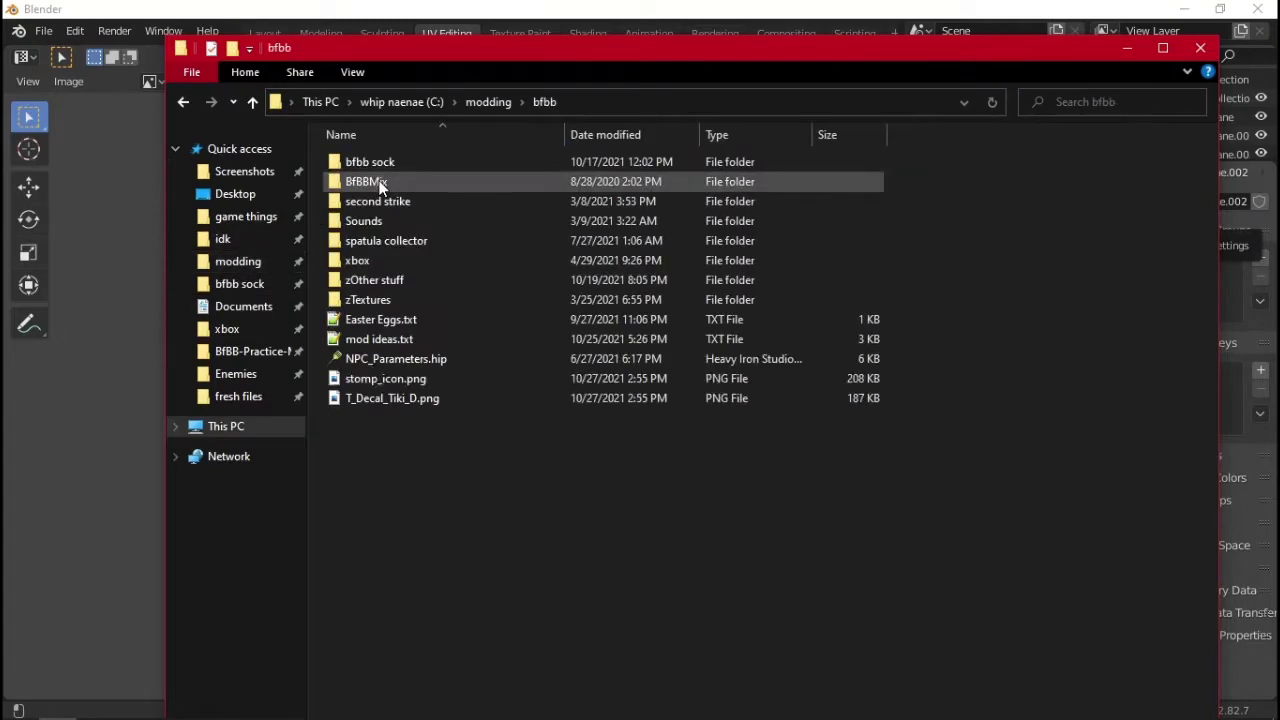
{"action": "double_click", "coordinate": [374, 296]}
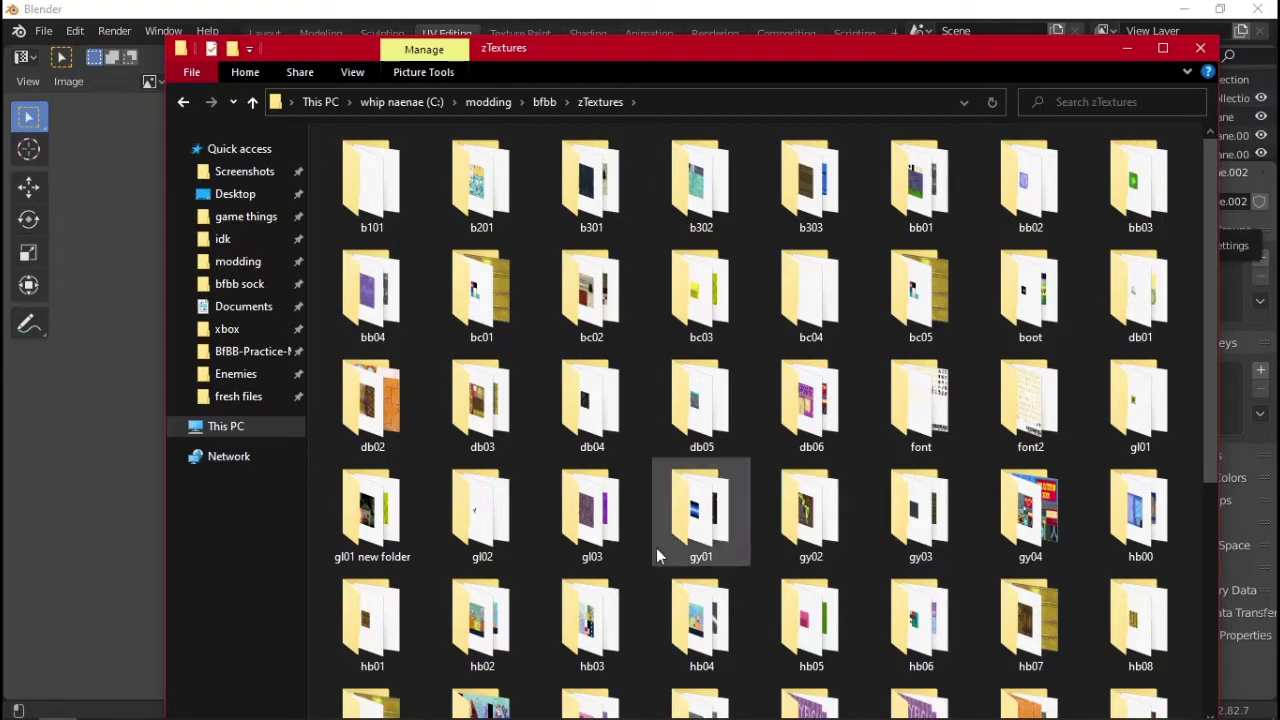
{"action": "double_click", "coordinate": [555, 522]}
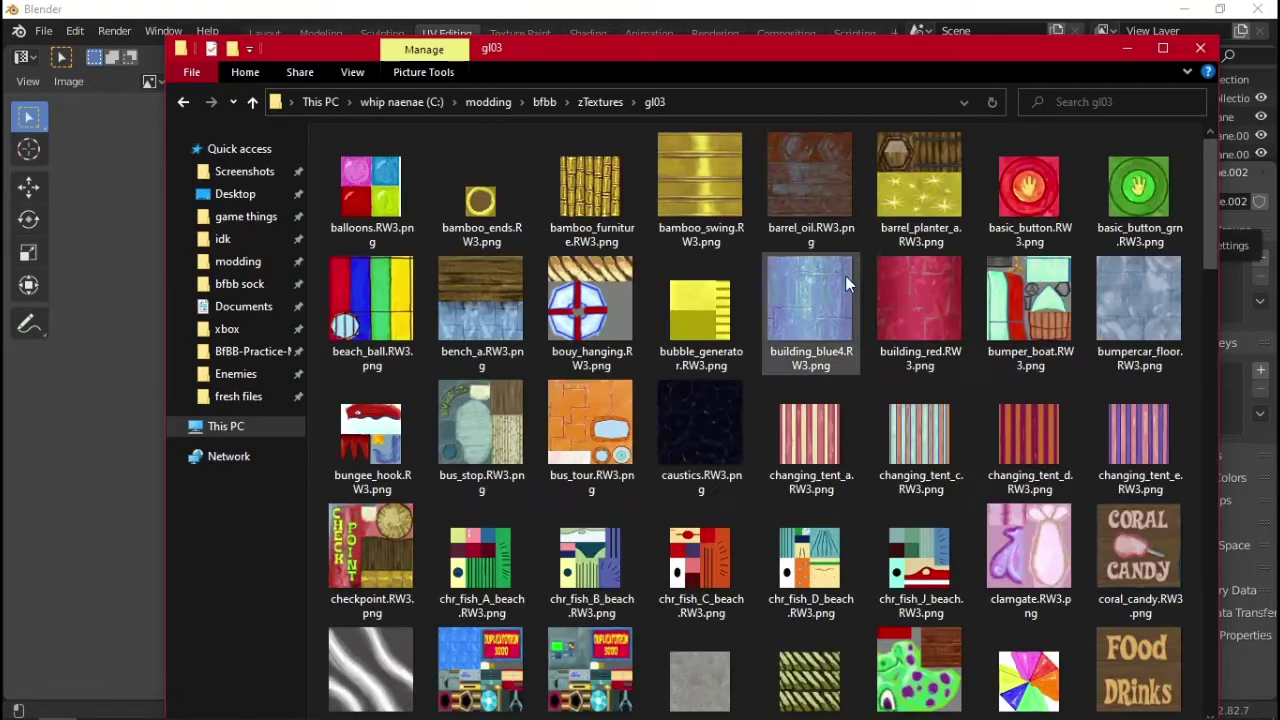
{"action": "scroll", "coordinate": [793, 351], "scroll_direction": "down", "scroll_amount": 15}
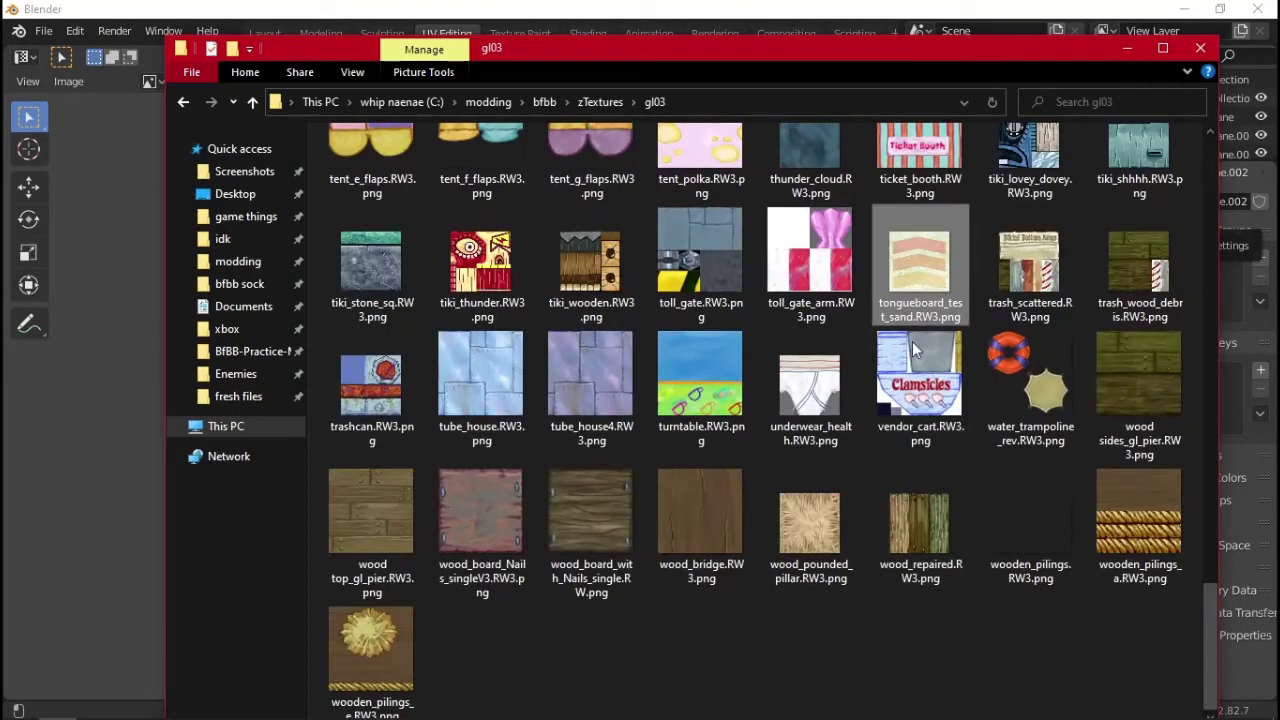
Paste the texture onto the Desktop, rename it tongueboard_test_sand.png and minimize File Explorer
{"action": "left_click", "coordinate": [204, 192]}
{"action": "key", "text": "ctrl+v"}
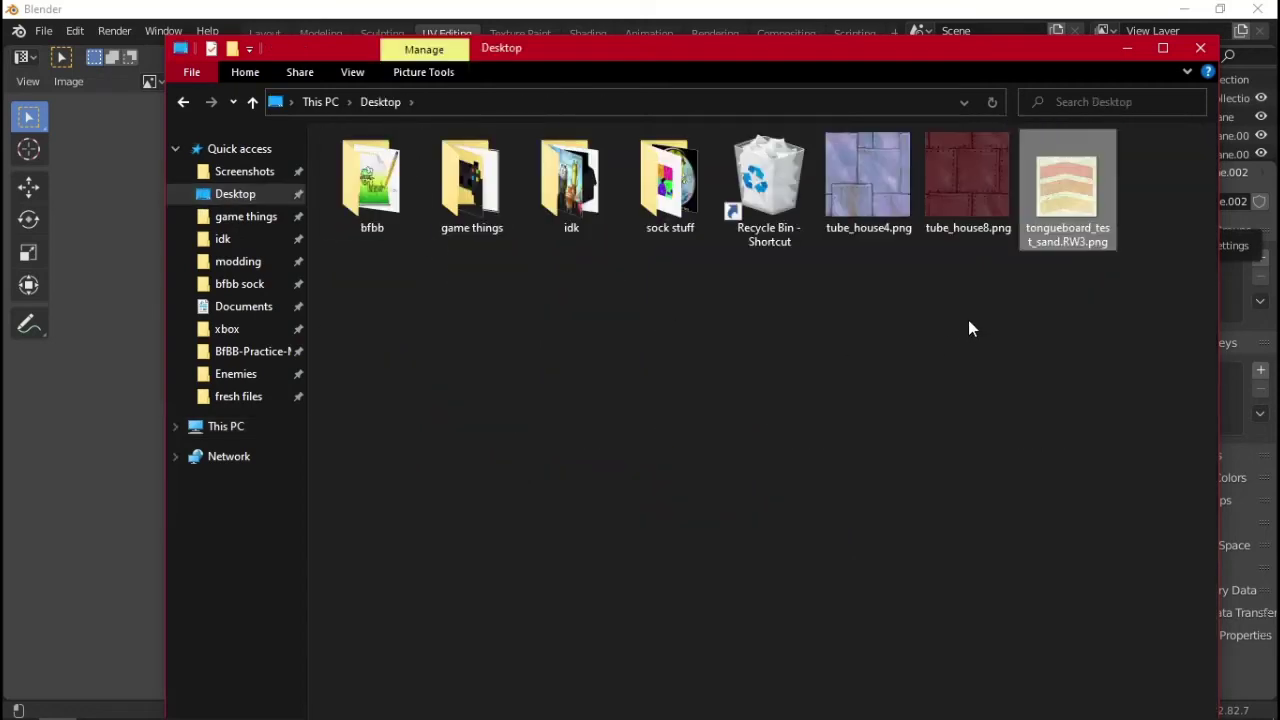
{"action": "key", "text": "F2"}
{"action": "key", "text": "Right"}
{"action": "key", "text": "BackSpace"}
{"action": "key", "text": "BackSpace"}
{"action": "key", "text": "BackSpace"}
{"action": "key", "text": "BackSpace"}
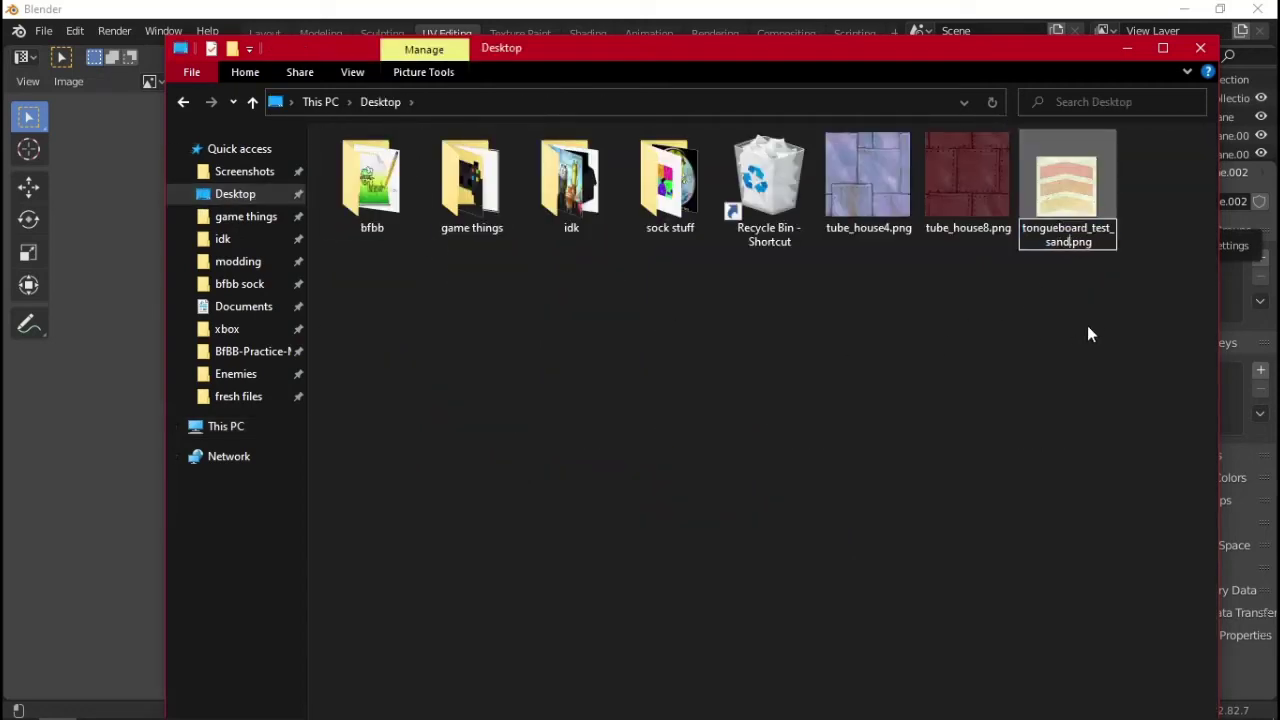
{"action": "key", "text": "Return"}
{"action": "left_click", "coordinate": [1140, 140]}
{"action": "left_click", "coordinate": [1127, 48]}
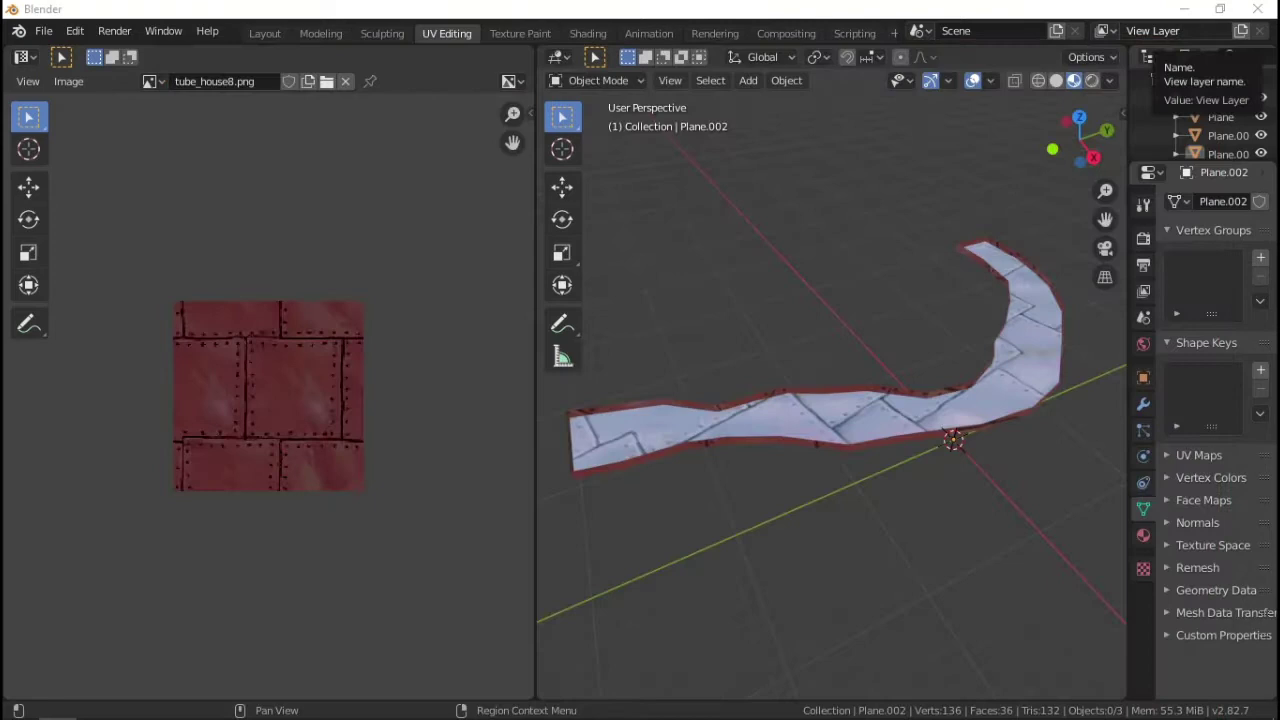
In the Shading workspace, give the duplicated floor its own material copy and load tongueboard_test_sand.png into its Image Texture node
{"action": "left_click", "coordinate": [590, 34]}
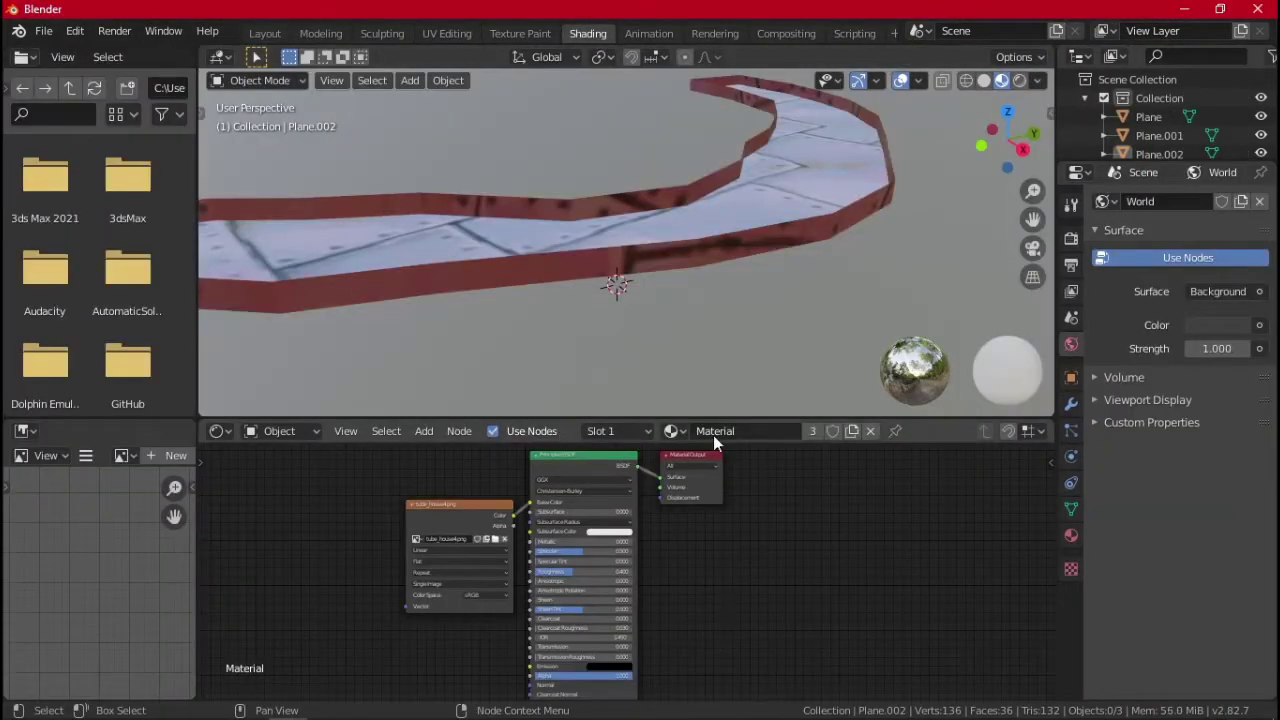
{"action": "left_click", "coordinate": [494, 541]}
{"action": "double_click", "coordinate": [543, 175]}
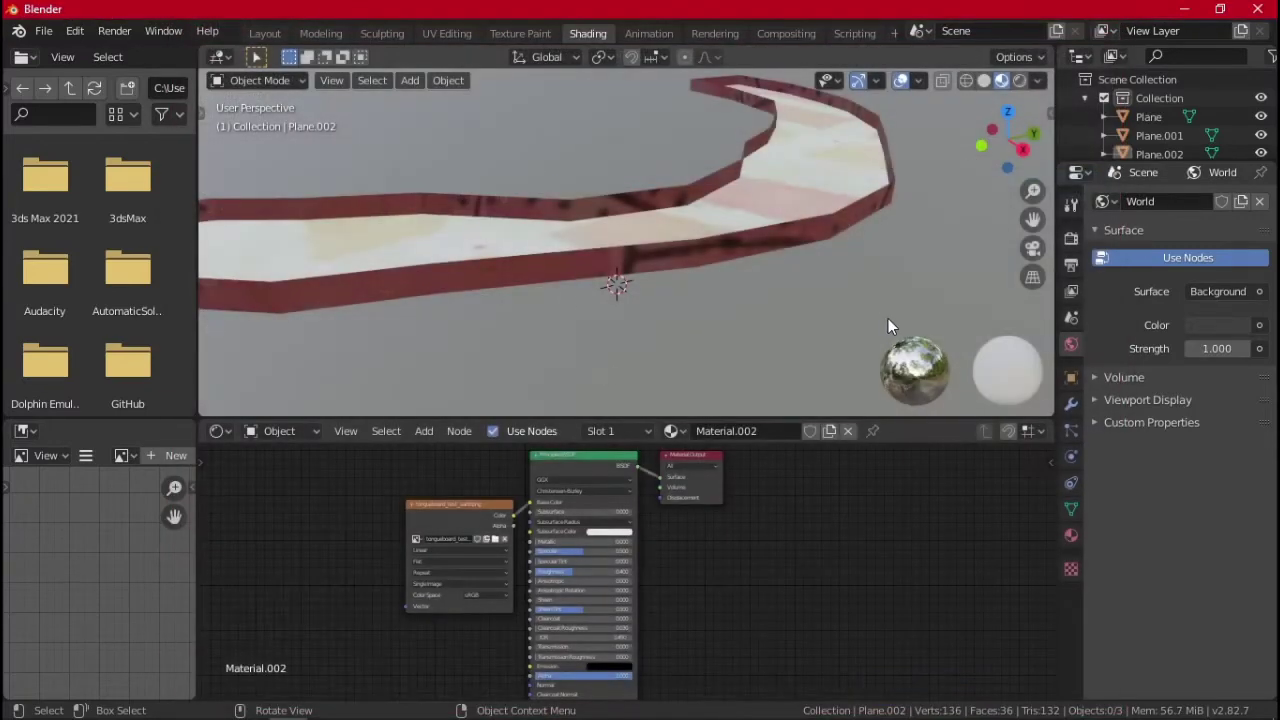
Check the material assigned to the duplicated floor, and hide and show that object to compare it with the floor underneath
{"action": "left_click", "coordinate": [826, 183]}
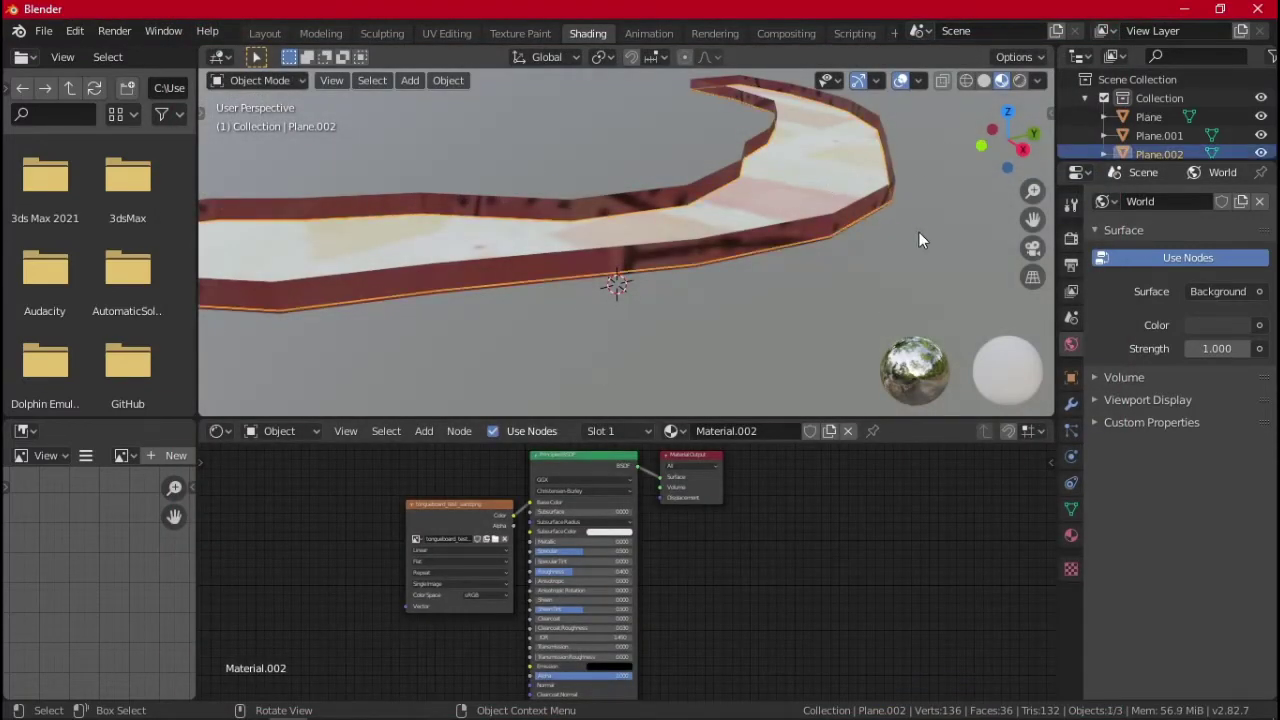
{"action": "left_click", "coordinate": [1068, 532]}
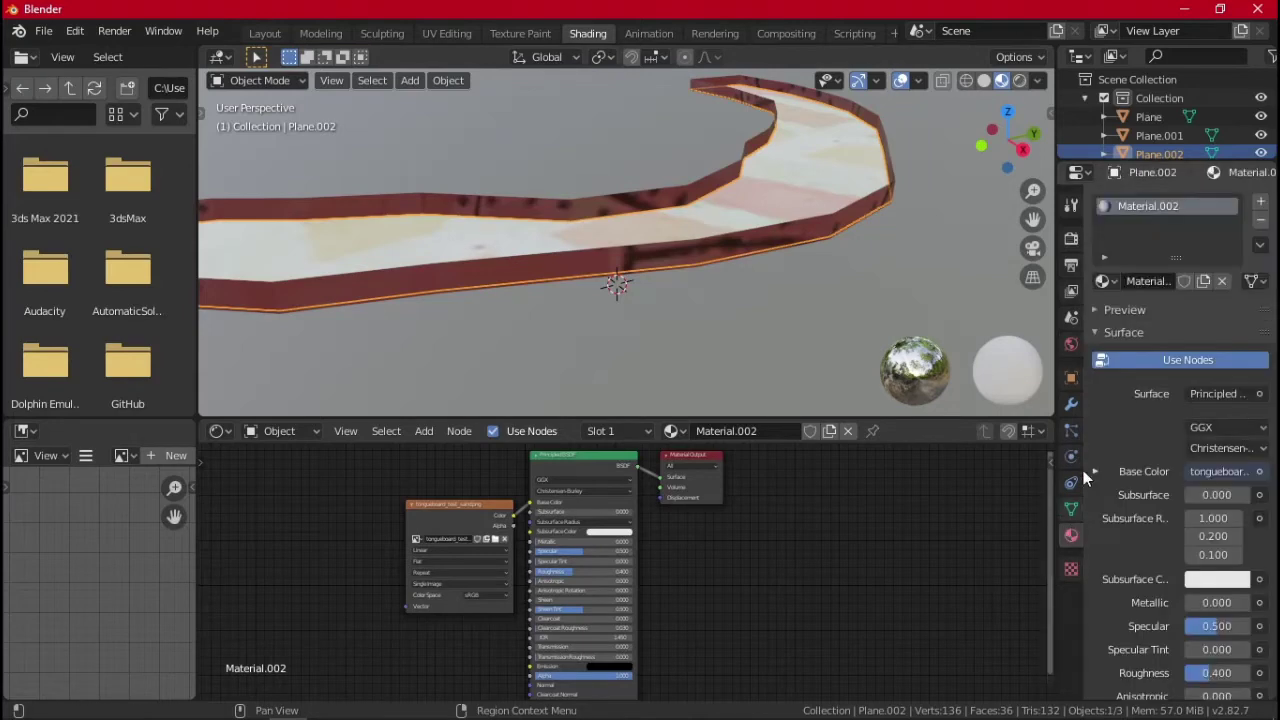
{"action": "left_click", "coordinate": [1101, 281]}
{"action": "left_click", "coordinate": [995, 344]}
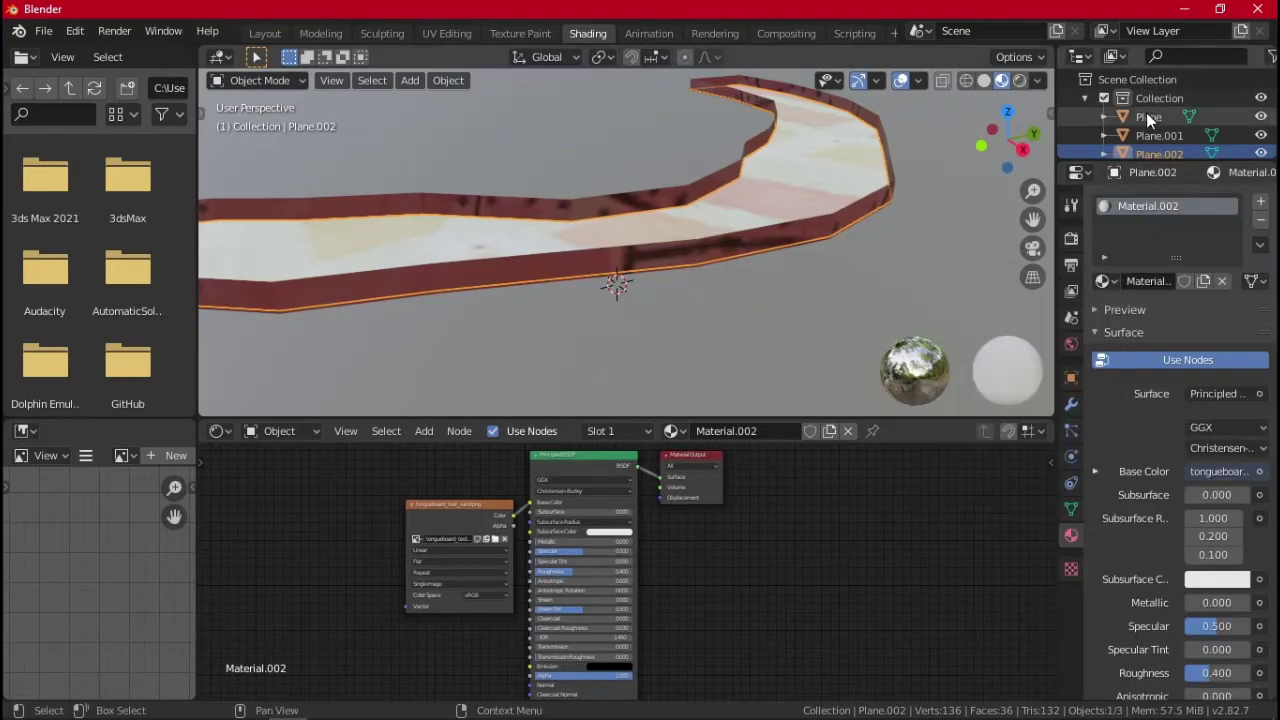
{"action": "left_click", "coordinate": [1261, 153]}
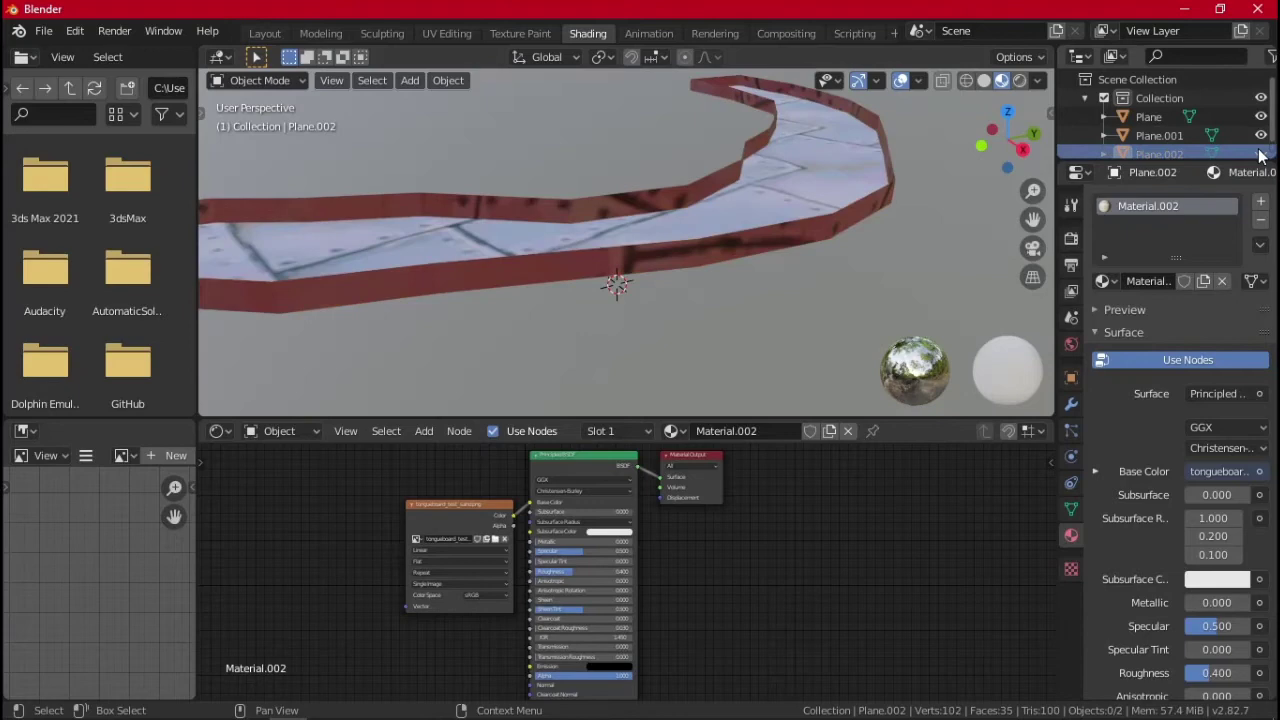
{"action": "left_click", "coordinate": [1261, 153]}
In the UV Editing workspace, select the duplicated floor's entire mesh and scale its UVs up over the tongueboard image
{"action": "left_click", "coordinate": [437, 34]}
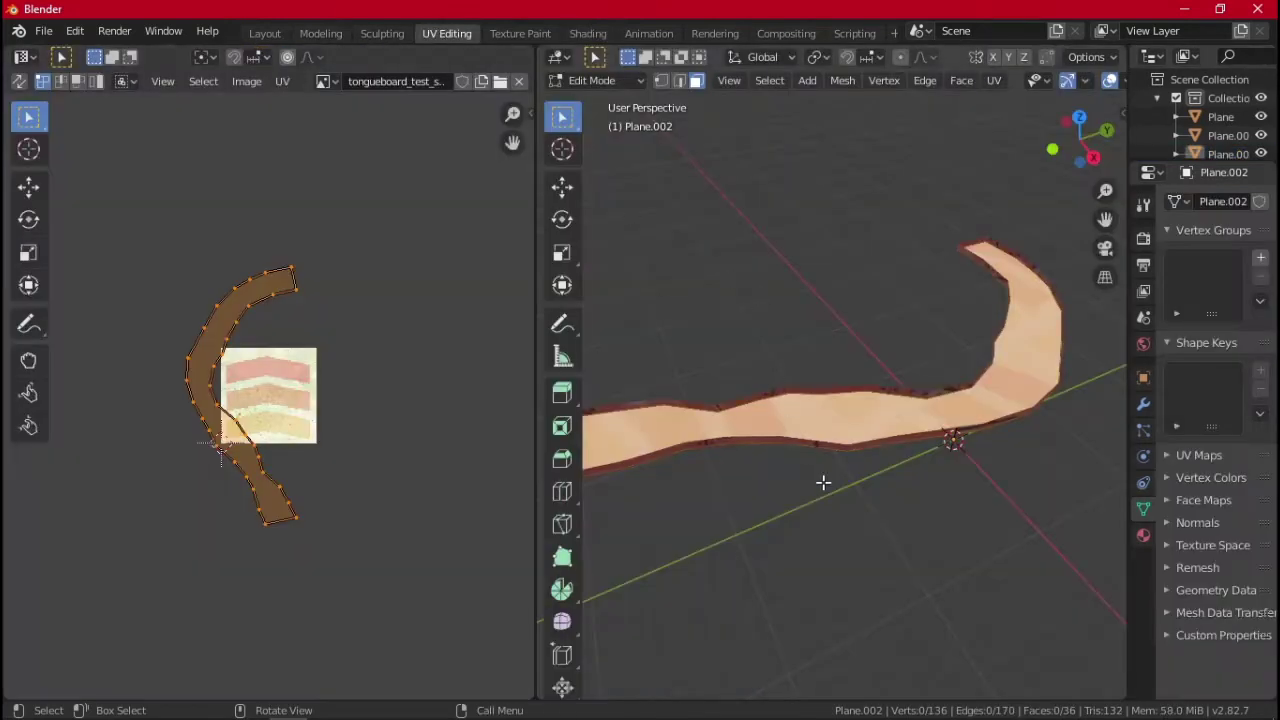
{"action": "left_click", "coordinate": [737, 351]}
{"action": "middle_click_drag", "start_coordinate": [737, 351], "coordinate": [957, 483]}
{"action": "middle_click_drag", "start_coordinate": [804, 385], "coordinate": [870, 420]}
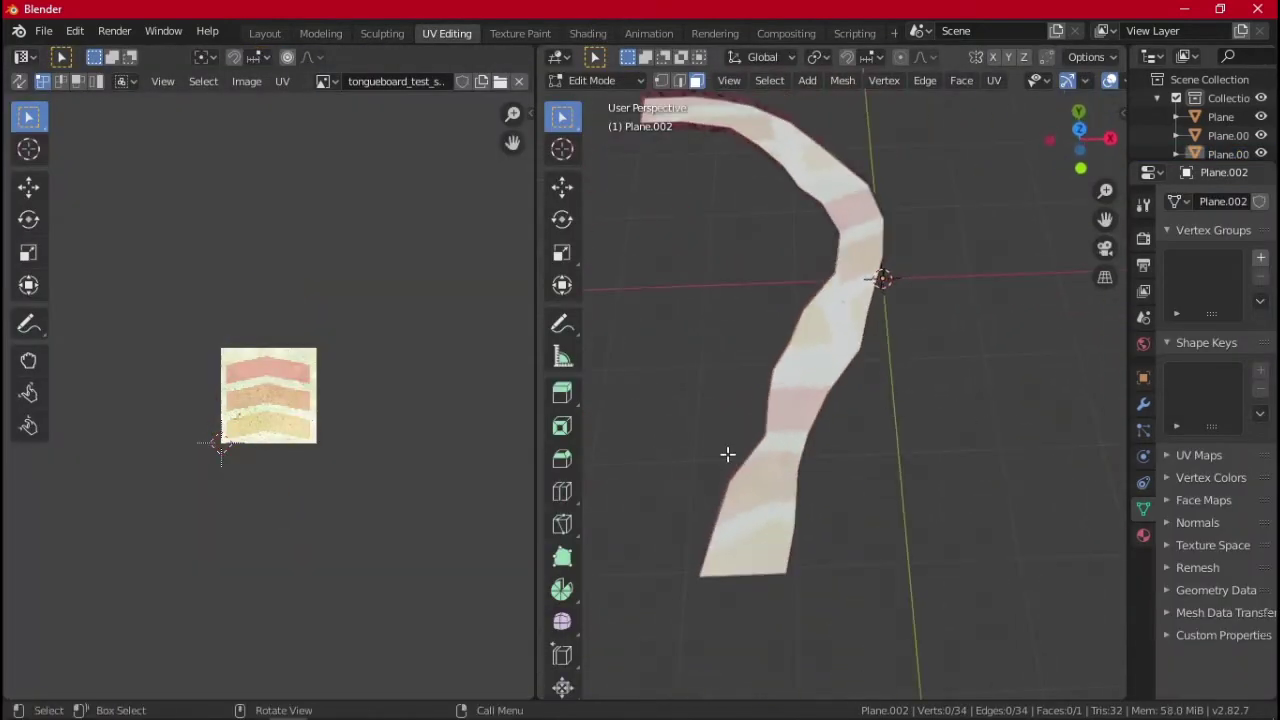
{"action": "middle_click_drag", "start_coordinate": [727, 454], "coordinate": [900, 440]}
{"action": "key", "text": "a"}
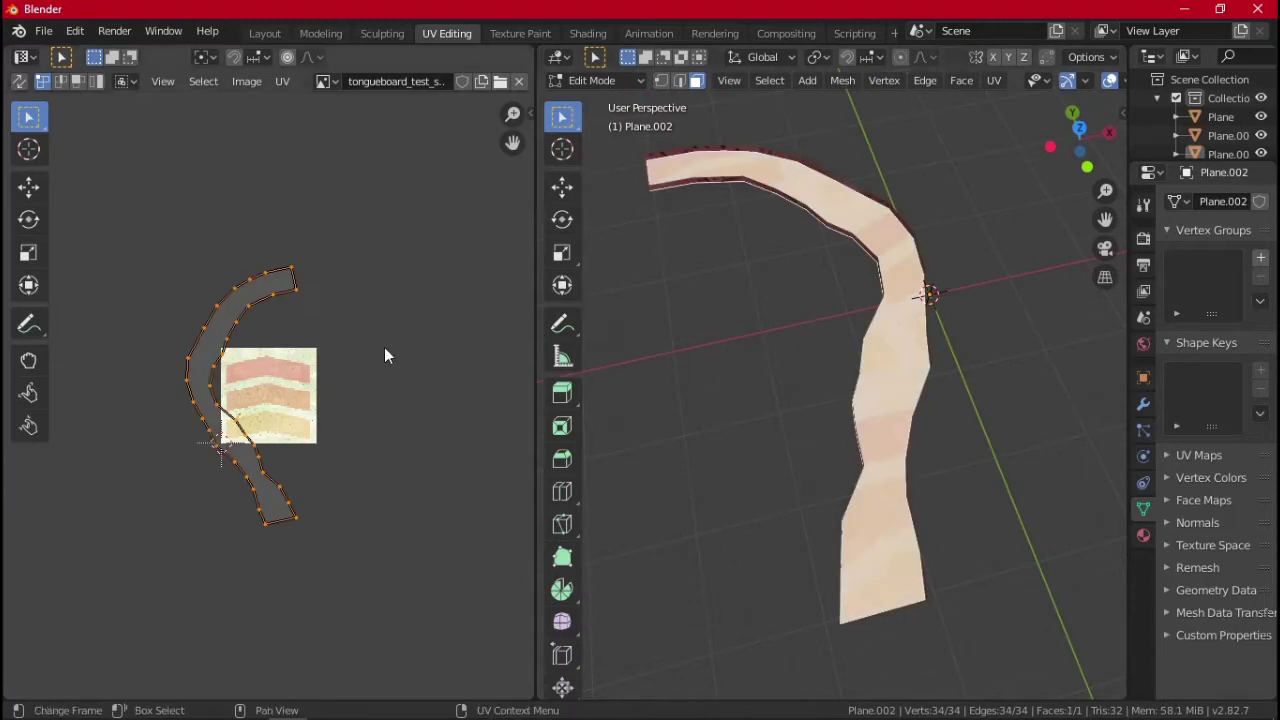
{"action": "key", "text": "s"}
{"action": "left_click", "coordinate": [477, 133]}
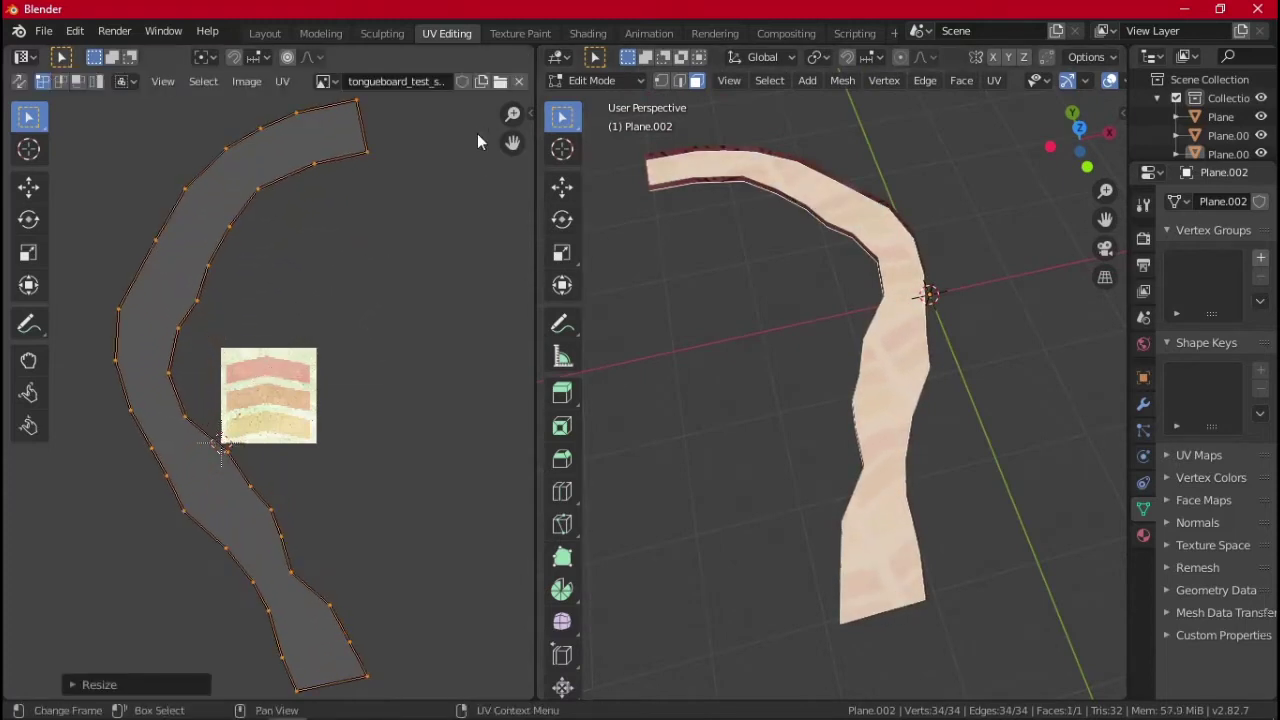
Rotate the duplicated floor's UVs clockwise and shift them over the tongueboard image so the stripes run across the path
{"action": "key", "text": "r"}
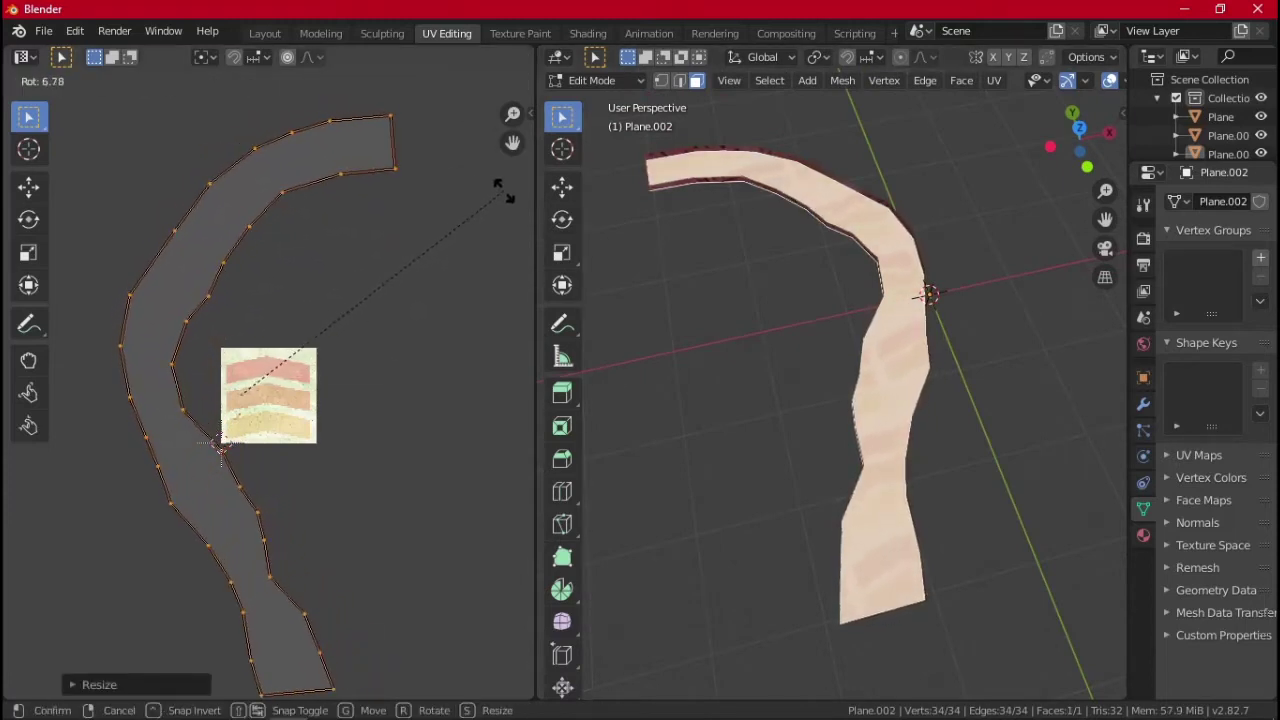
{"action": "left_click", "coordinate": [124, 262]}
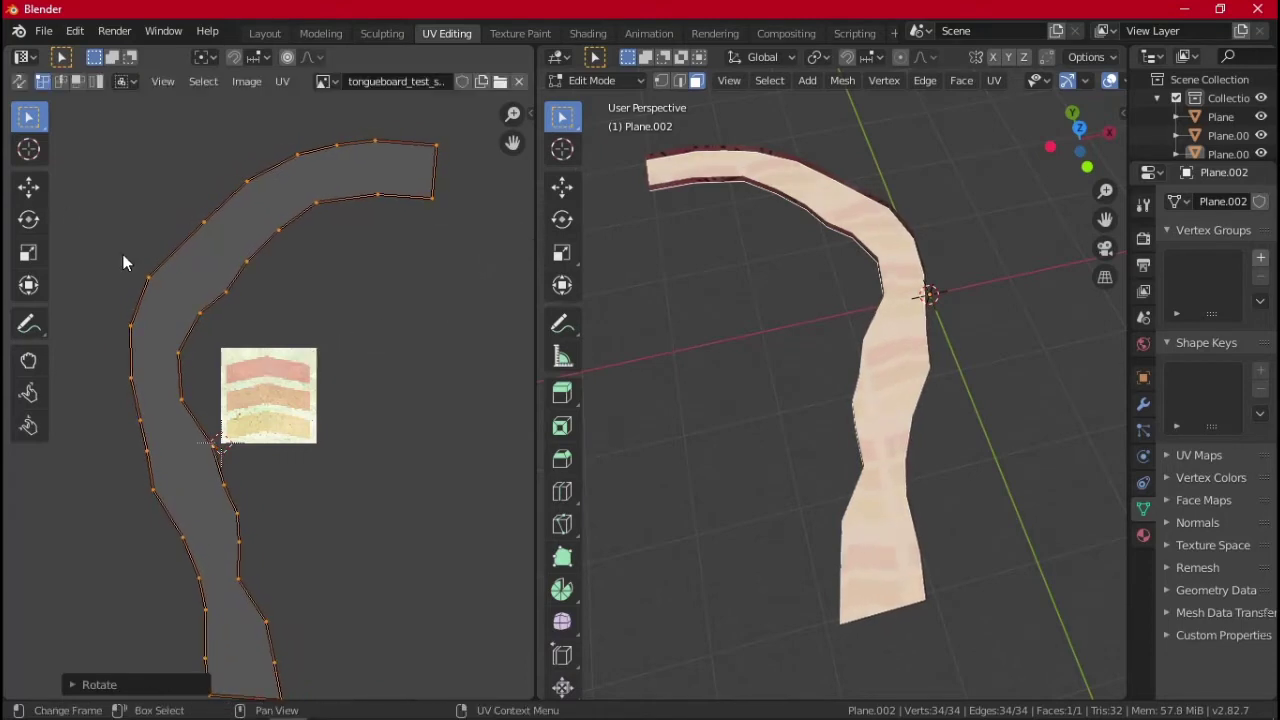
{"action": "key", "text": "g"}
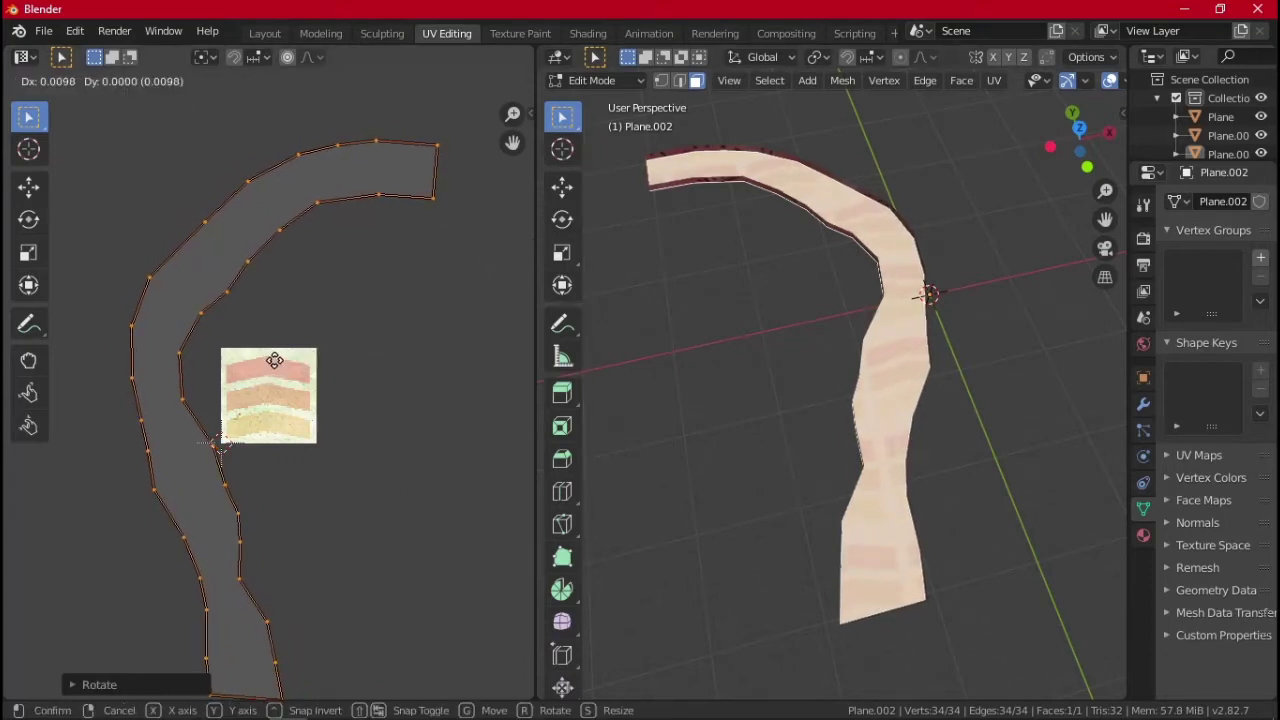
{"action": "left_click", "coordinate": [343, 358]}
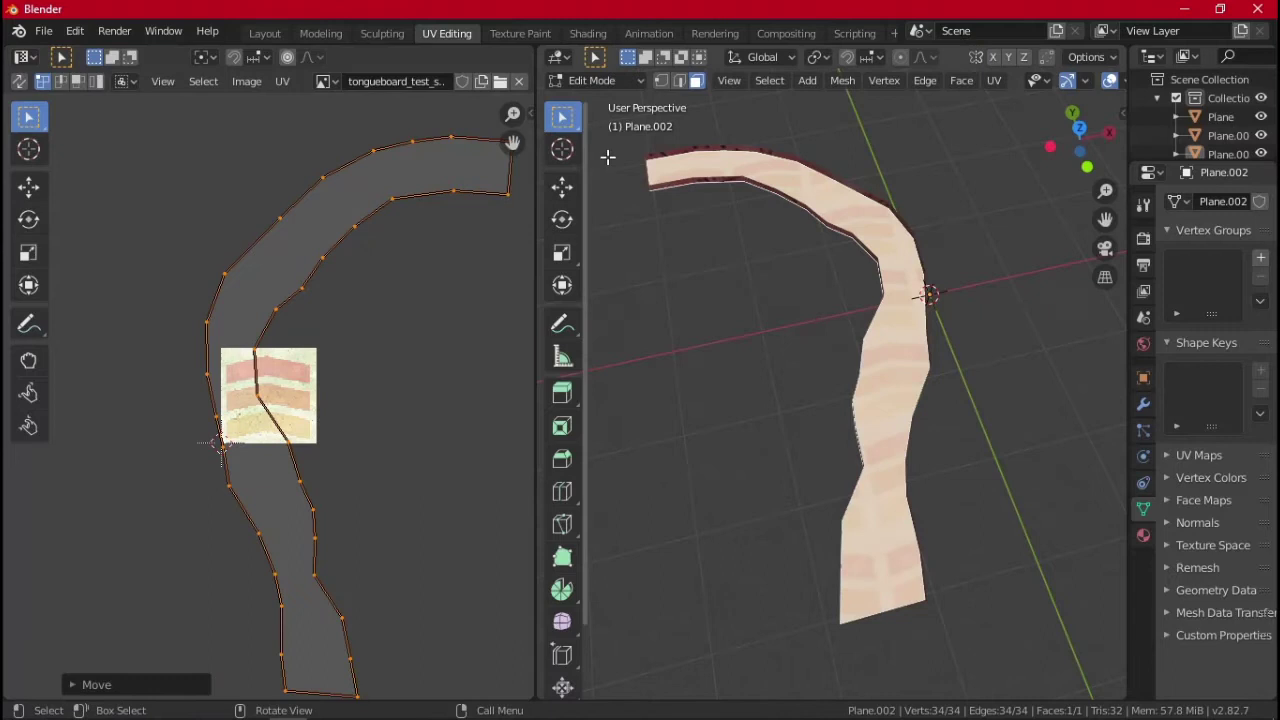
{"action": "middle_click_drag", "start_coordinate": [735, 317], "coordinate": [762, 305], "text": "shift"}
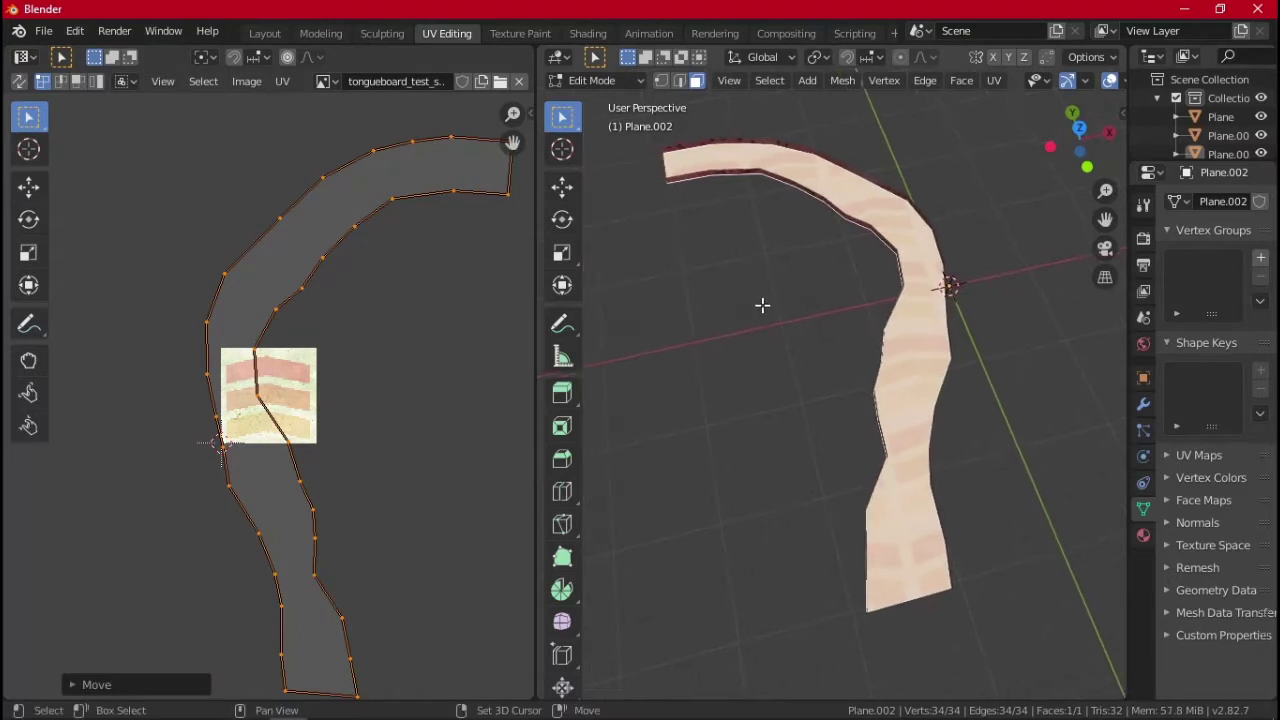
{"action": "scroll", "coordinate": [857, 428], "scroll_direction": "up", "scroll_amount": 3}
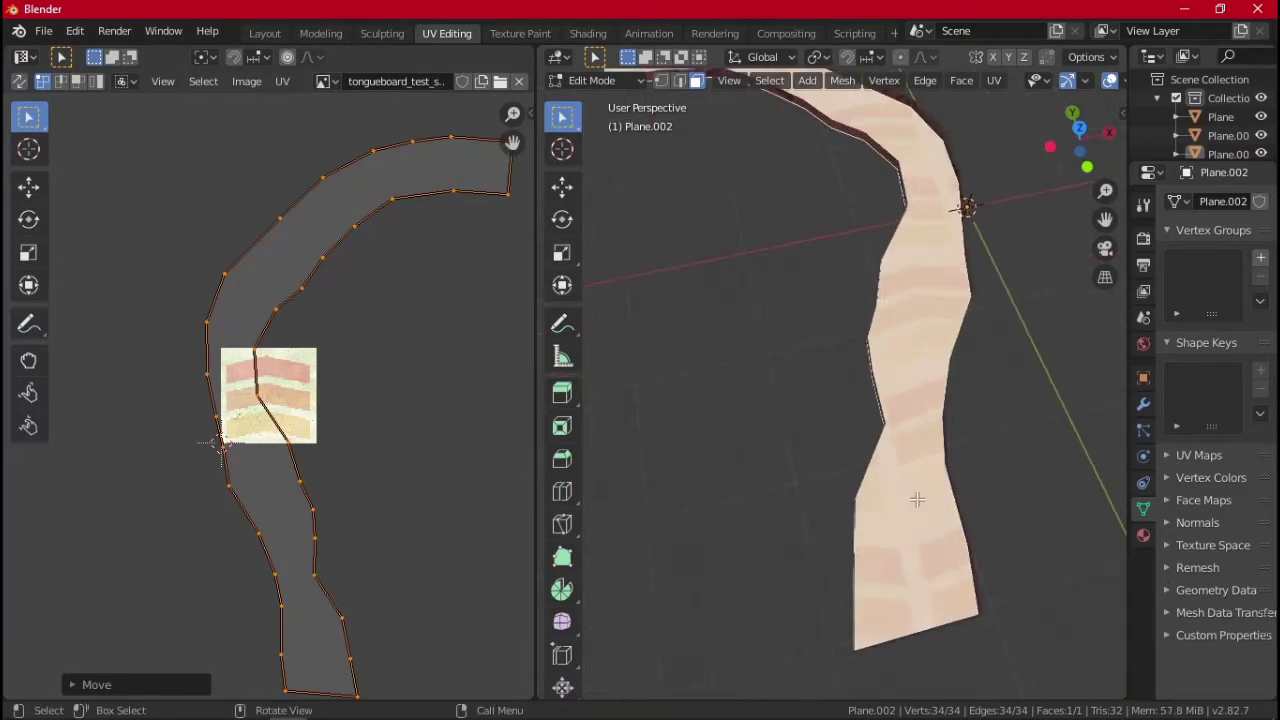
{"action": "middle_click_drag", "start_coordinate": [864, 238], "coordinate": [840, 374]}
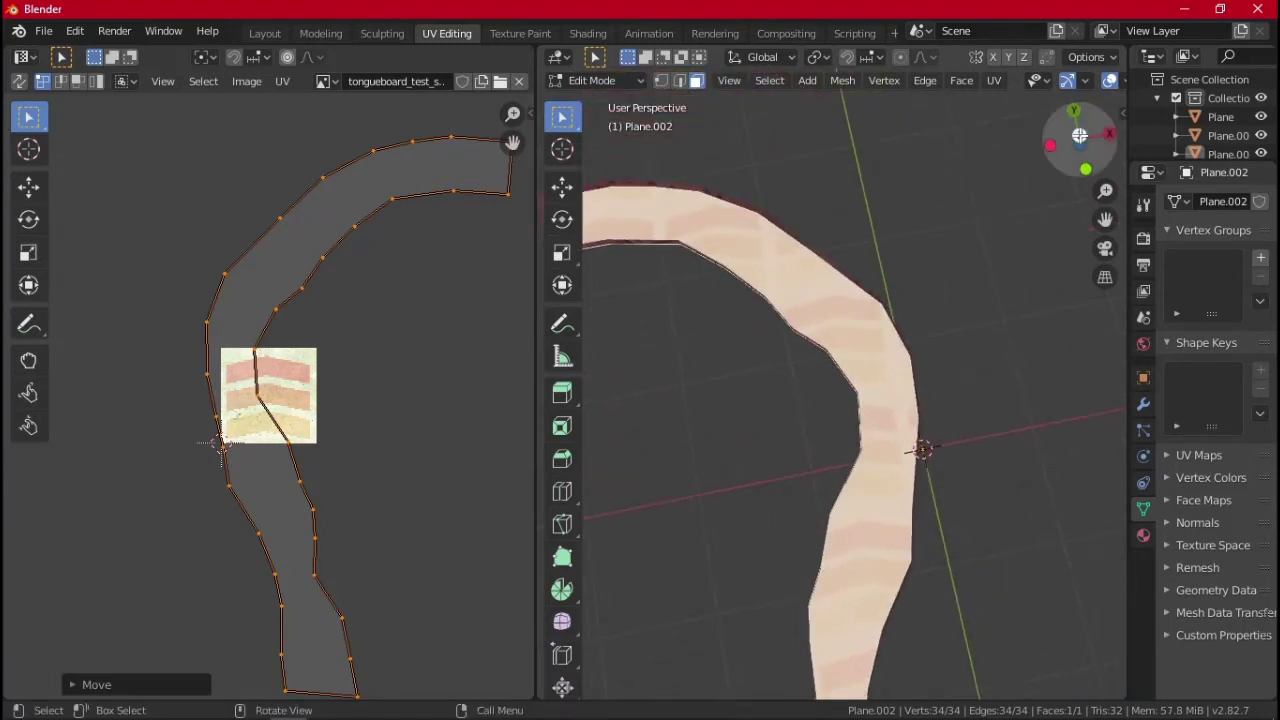
From the top view, knife-cut the floor mesh from edge to edge across the path at the start of the bend above the origin
{"action": "left_click", "coordinate": [1080, 135]}
{"action": "key", "text": "Tab"}
{"action": "key", "text": "Tab"}
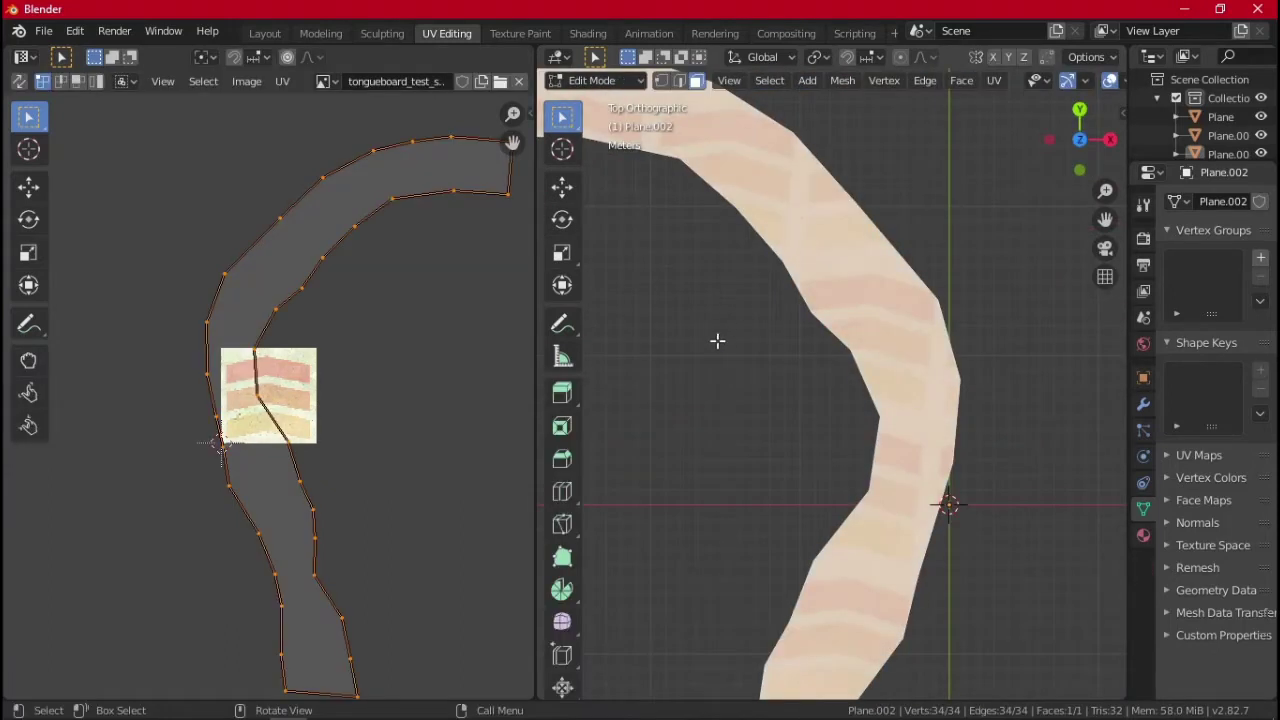
{"action": "key", "text": "k"}
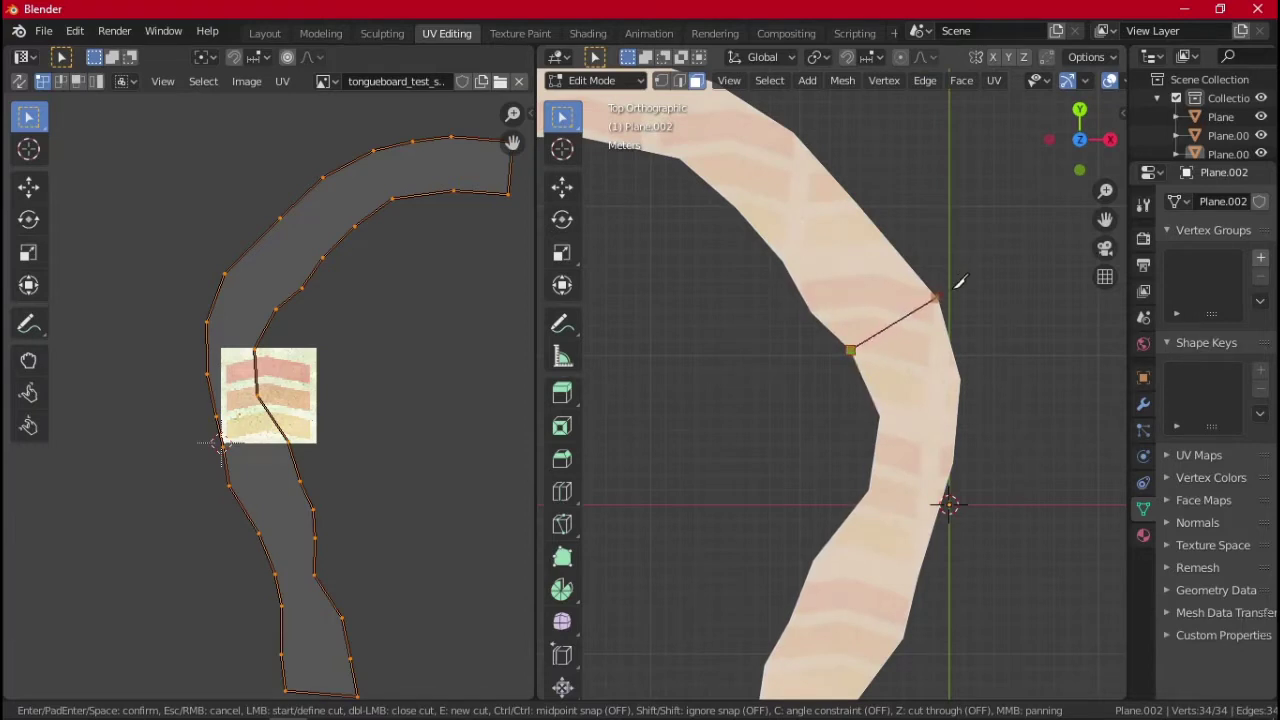
{"action": "key", "text": "Return"}
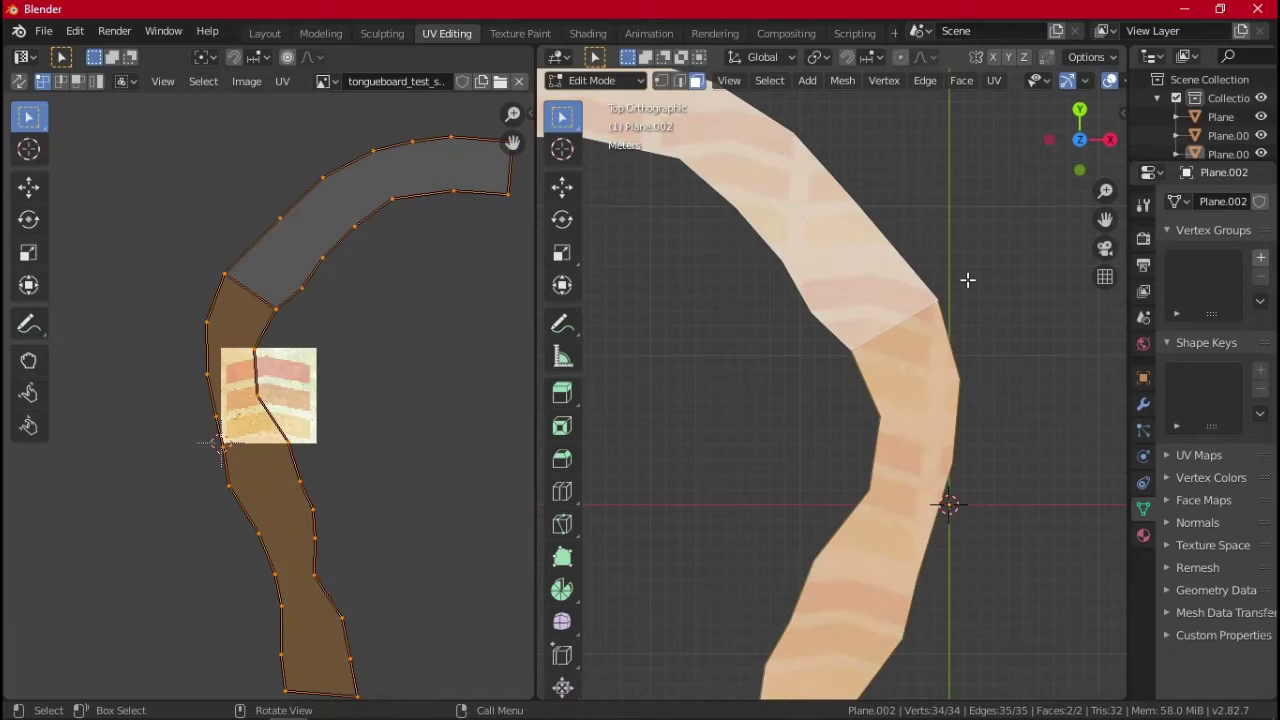
Make two more knife cuts across the floor's upper curve, dividing it into separate faces toward the far end
{"action": "middle_click_drag", "start_coordinate": [862, 240], "coordinate": [995, 361], "text": "shift"}
{"action": "key", "text": "k"}
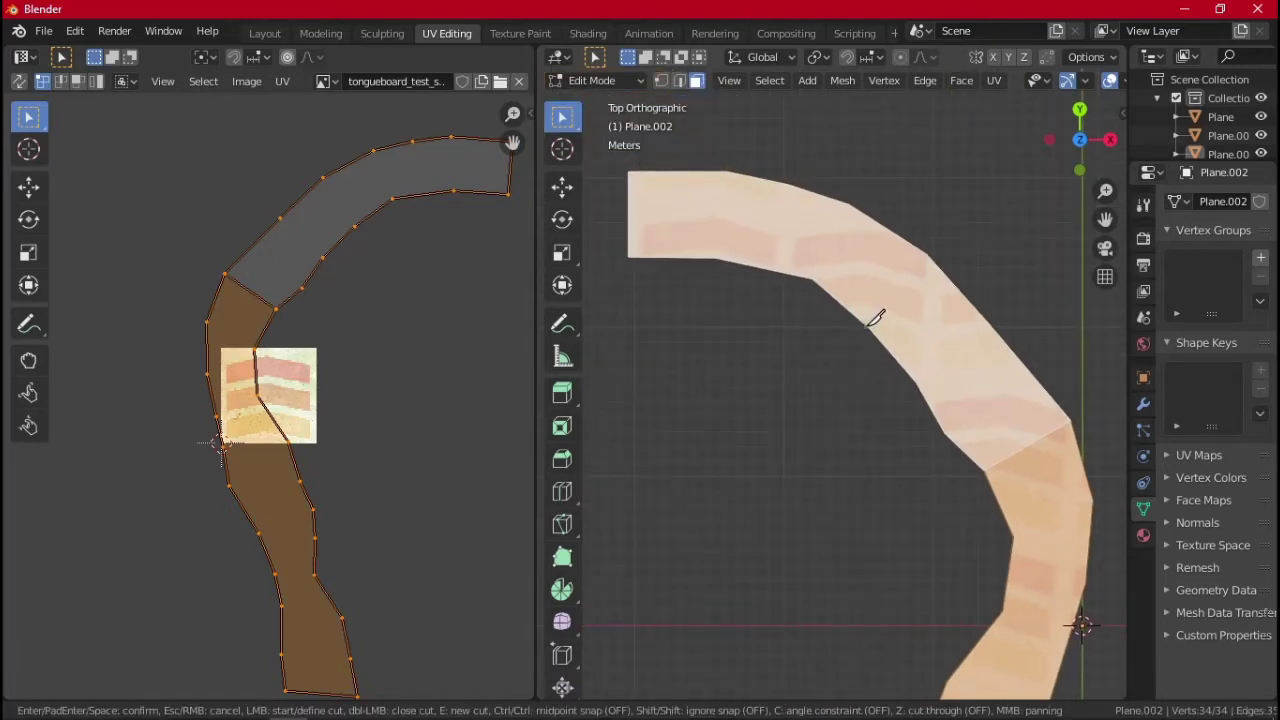
{"action": "key", "text": "Return"}
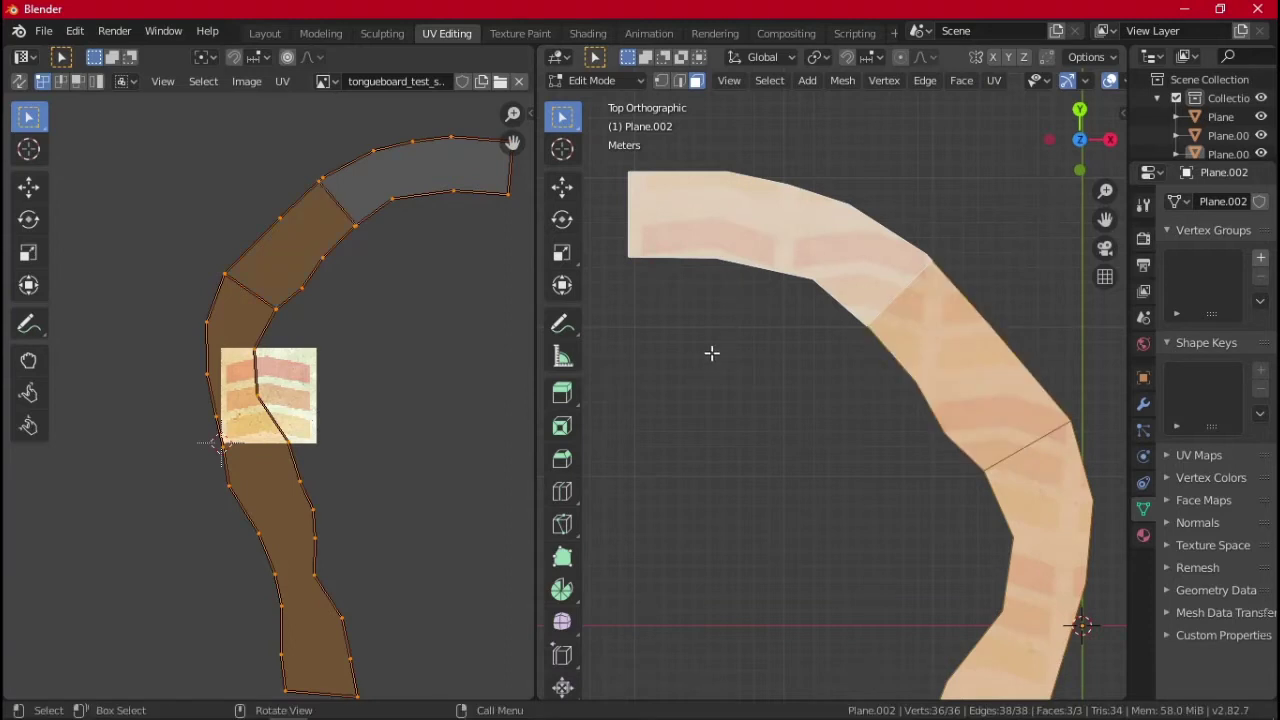
{"action": "key", "text": "k"}
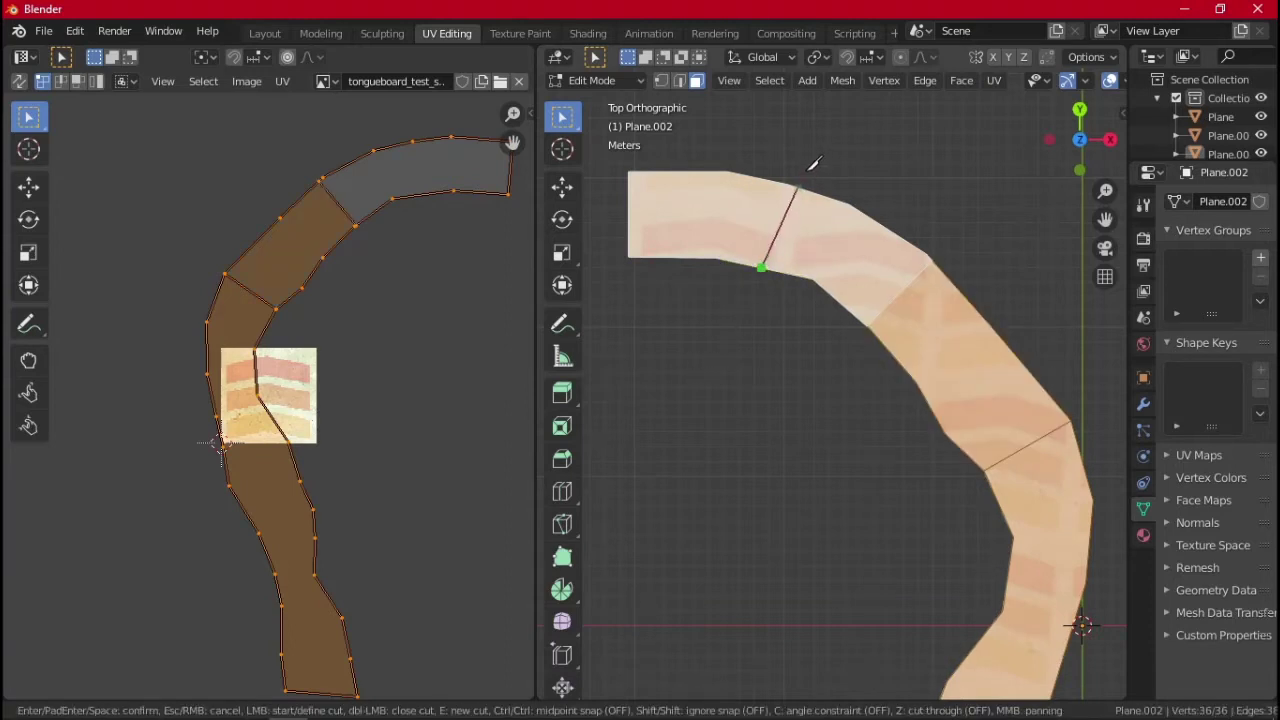
{"action": "left_click", "coordinate": [808, 170]}
{"action": "key", "text": "Return"}
Knife-cut across the long lower face at the narrow part of the path beside the world origin
{"action": "left_click", "coordinate": [820, 388]}
{"action": "scroll", "coordinate": [829, 531], "scroll_direction": "down", "scroll_amount": 3}
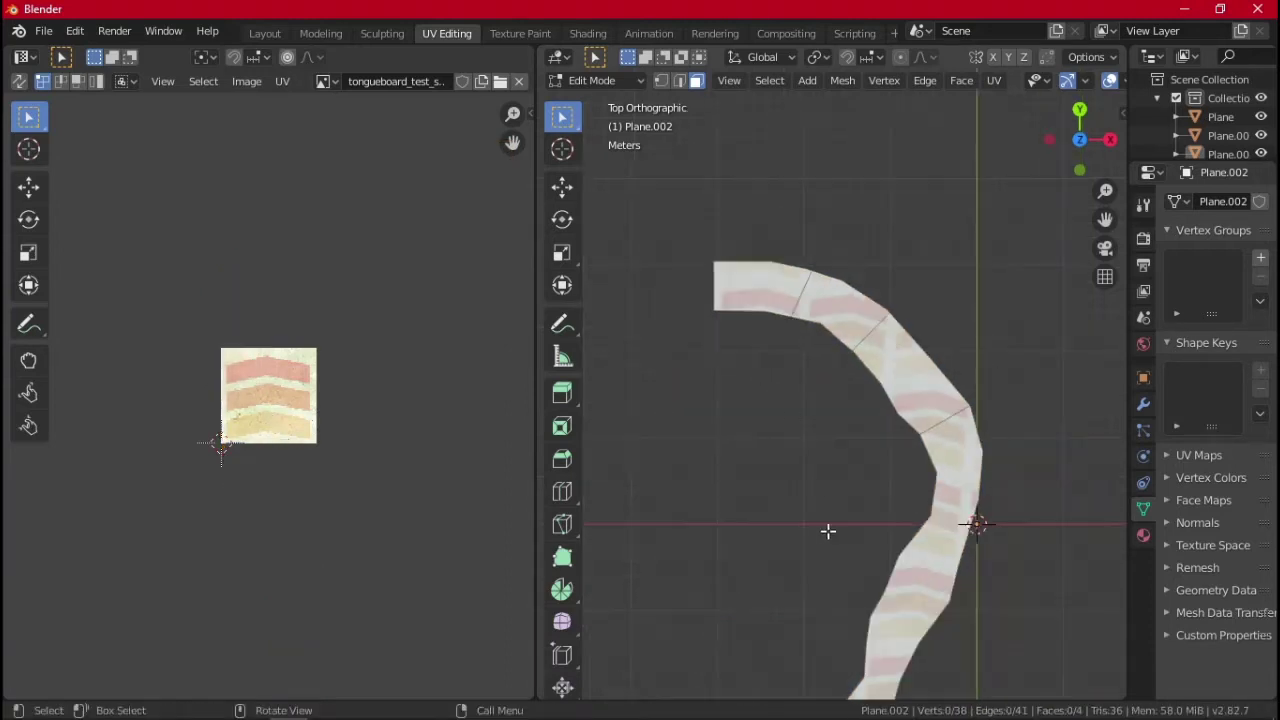
{"action": "middle_click_drag", "start_coordinate": [869, 542], "coordinate": [831, 372], "text": "shift"}
{"action": "left_click", "coordinate": [894, 390]}
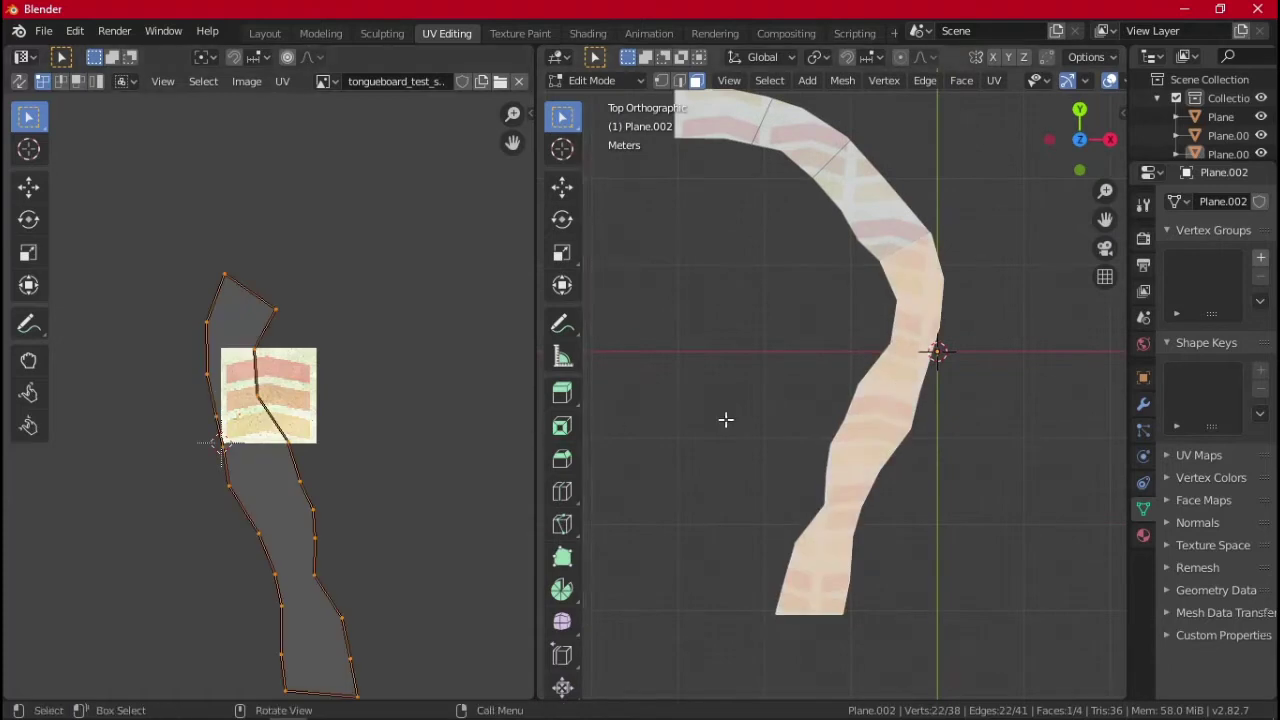
{"action": "left_click", "coordinate": [983, 427]}
{"action": "scroll", "coordinate": [988, 438], "scroll_direction": "up", "scroll_amount": 2}
{"action": "key", "text": "k"}
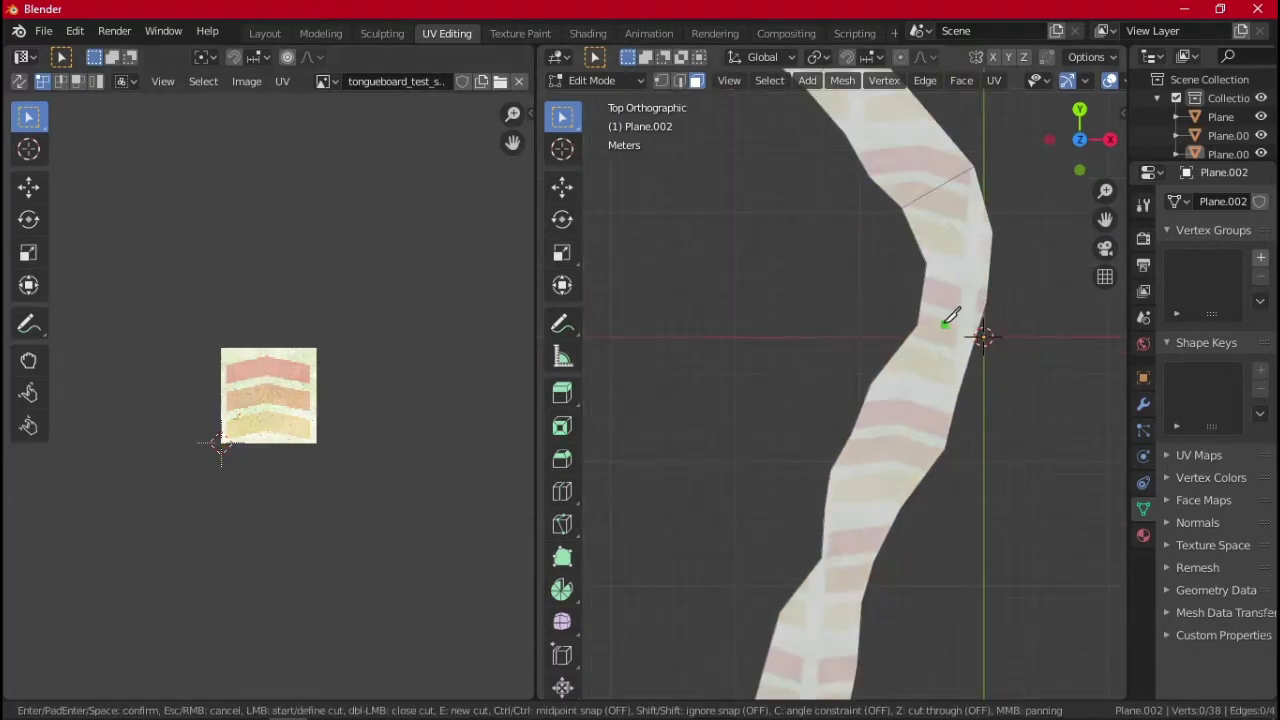
{"action": "key", "text": "Return"}
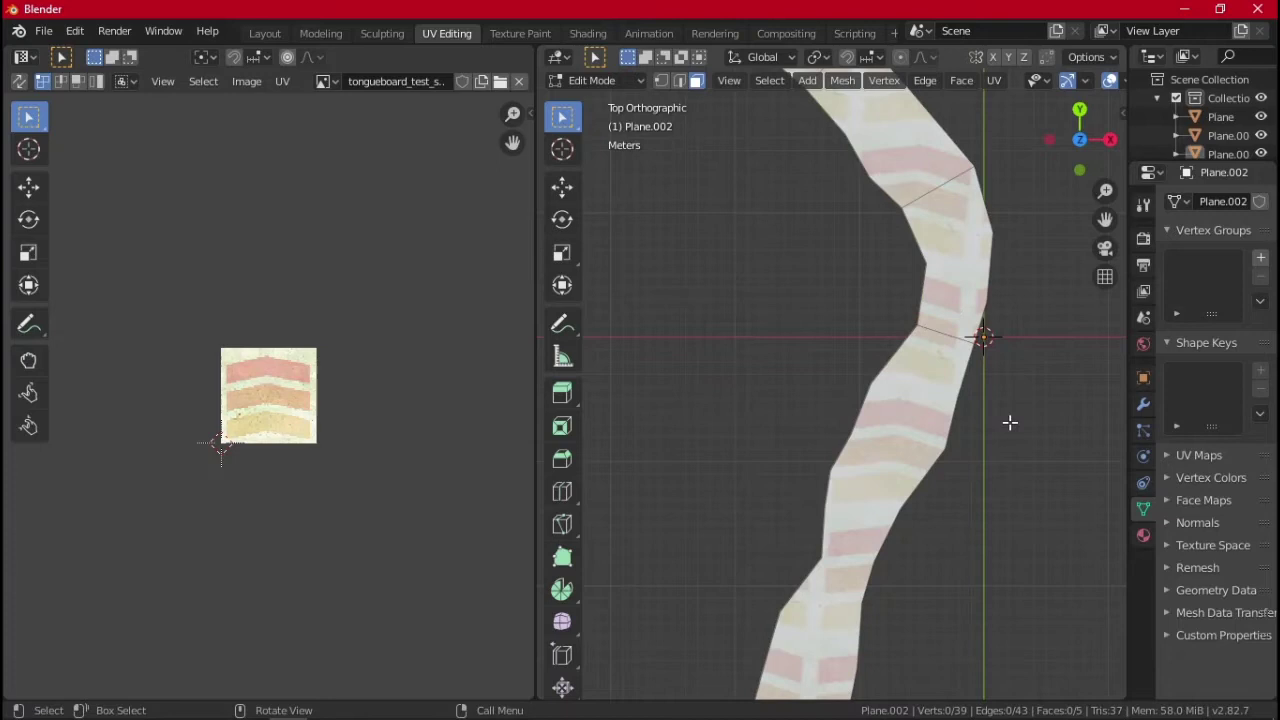
Select the lower floor section and rotate its UVs so the stripes sit square to the path
{"action": "left_click", "coordinate": [1008, 423]}
{"action": "key", "text": "r"}
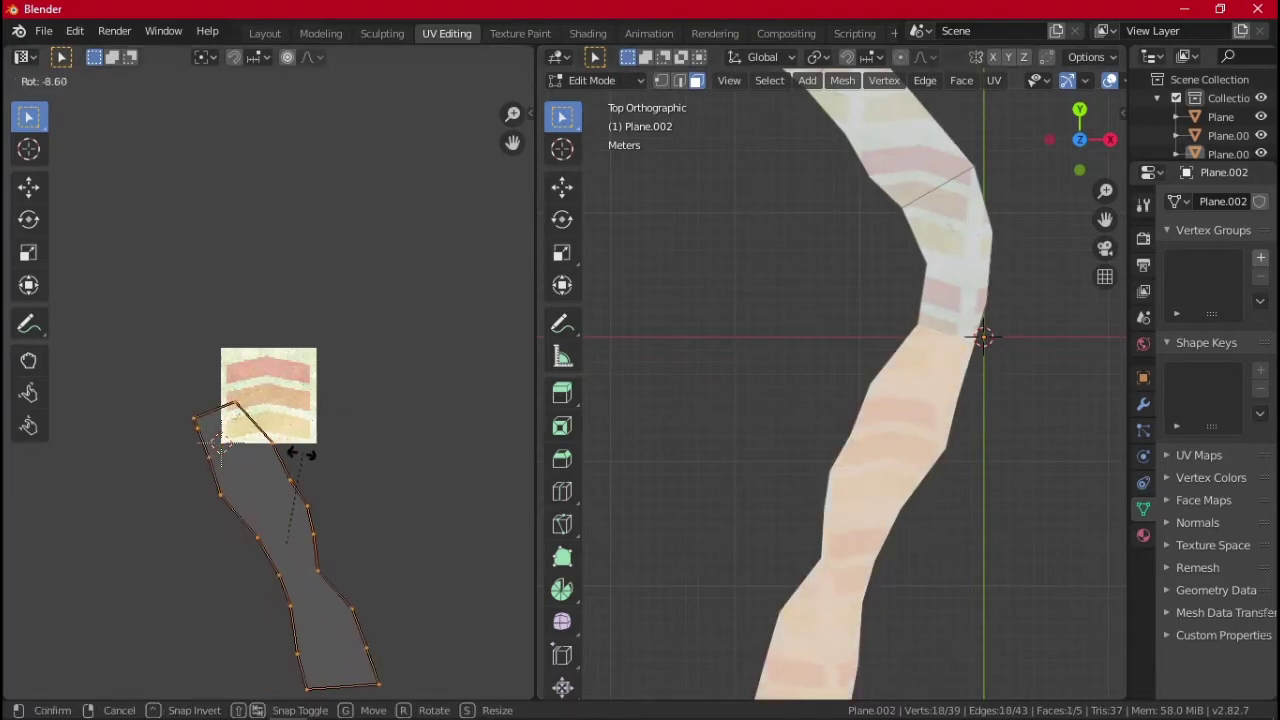
{"action": "left_click", "coordinate": [343, 429]}
Rotate and move the UVs of the bend section just above the origin to follow the path's direction
{"action": "left_click", "coordinate": [947, 228]}
{"action": "key", "text": "r"}
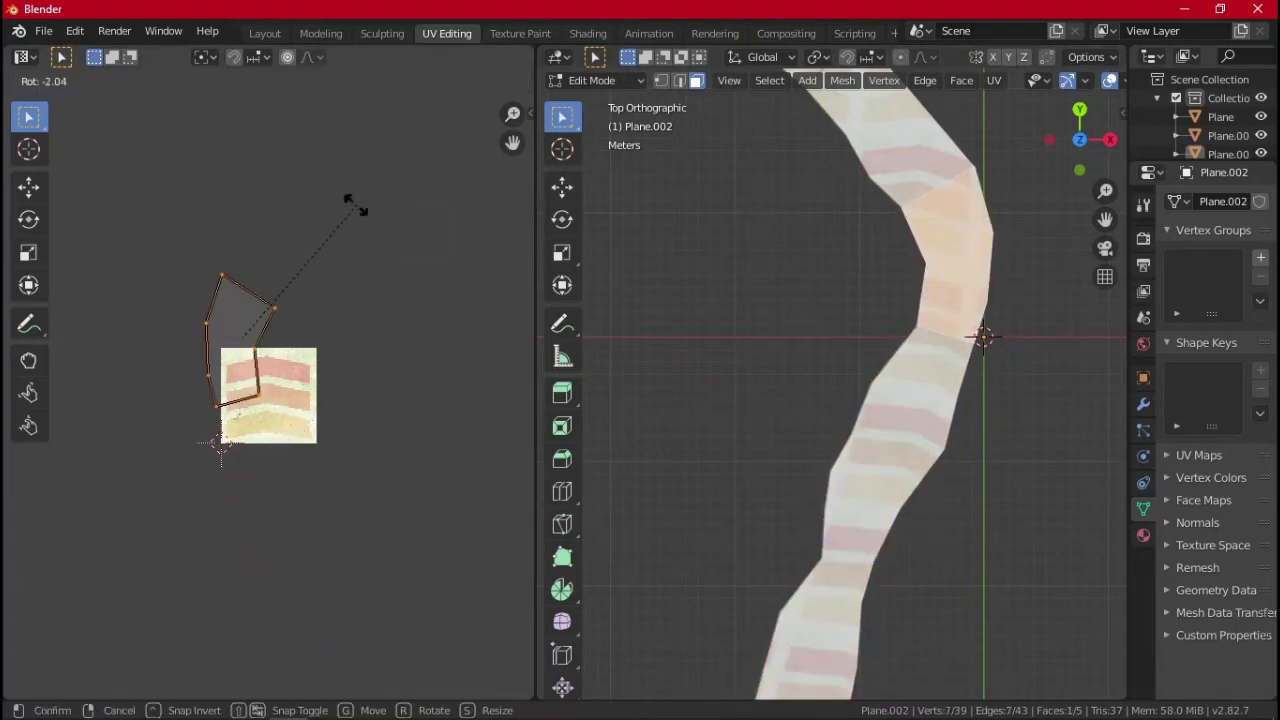
{"action": "left_click", "coordinate": [260, 222]}
{"action": "key", "text": "g"}
{"action": "left_click", "coordinate": [294, 211]}
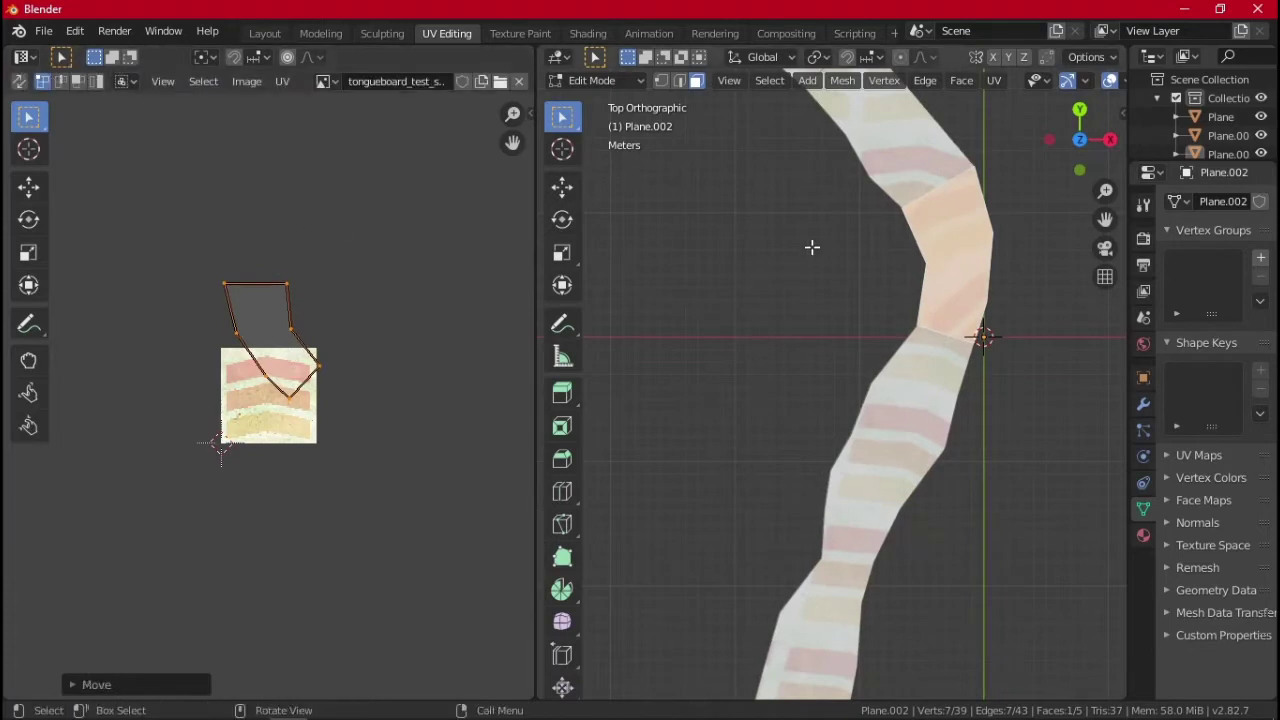
Rotate the long diagonal section's UVs upright and move them above the tongueboard image so the stripes cross the path
{"action": "middle_click_drag", "start_coordinate": [811, 246], "coordinate": [800, 420], "text": "shift"}
{"action": "left_click", "coordinate": [859, 310]}
{"action": "key", "text": "r"}
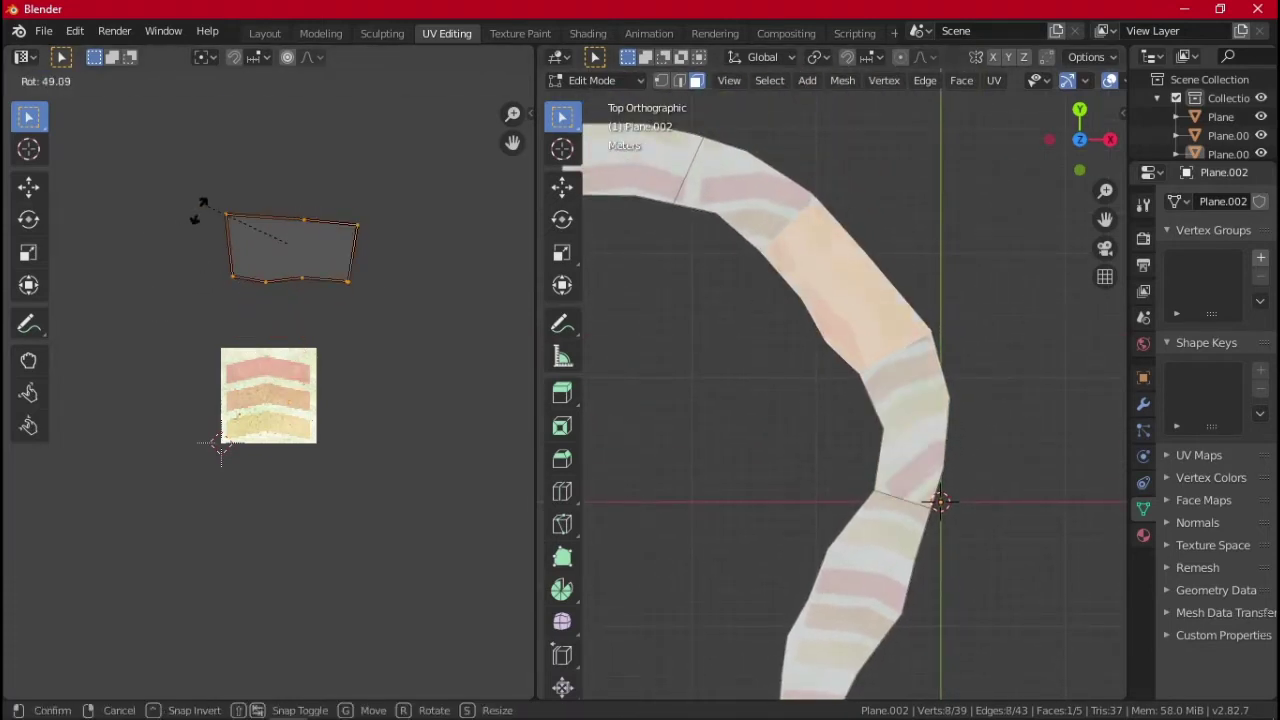
{"action": "left_click", "coordinate": [150, 500]}
{"action": "key", "text": "g"}
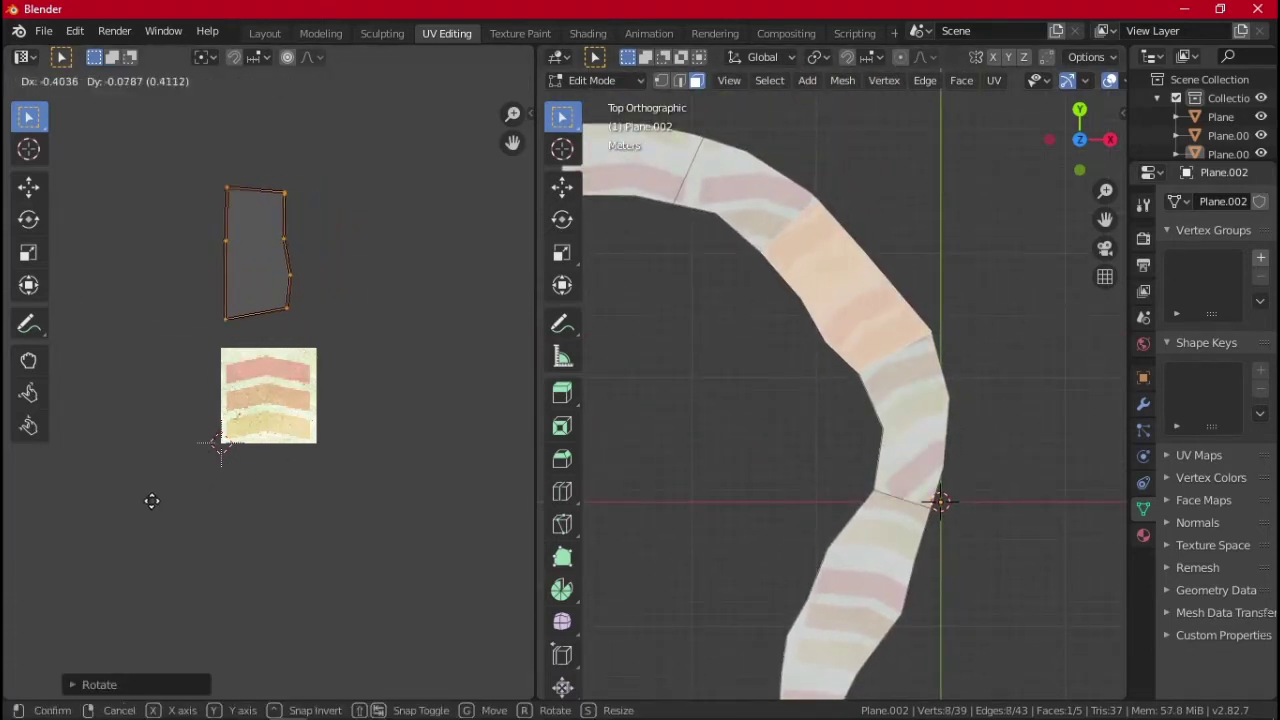
{"action": "left_click", "coordinate": [158, 494]}
Rotate and reposition the UVs of the section next to the far end so its stripes follow the curve
{"action": "middle_click_drag", "start_coordinate": [593, 428], "coordinate": [693, 514], "text": "shift"}
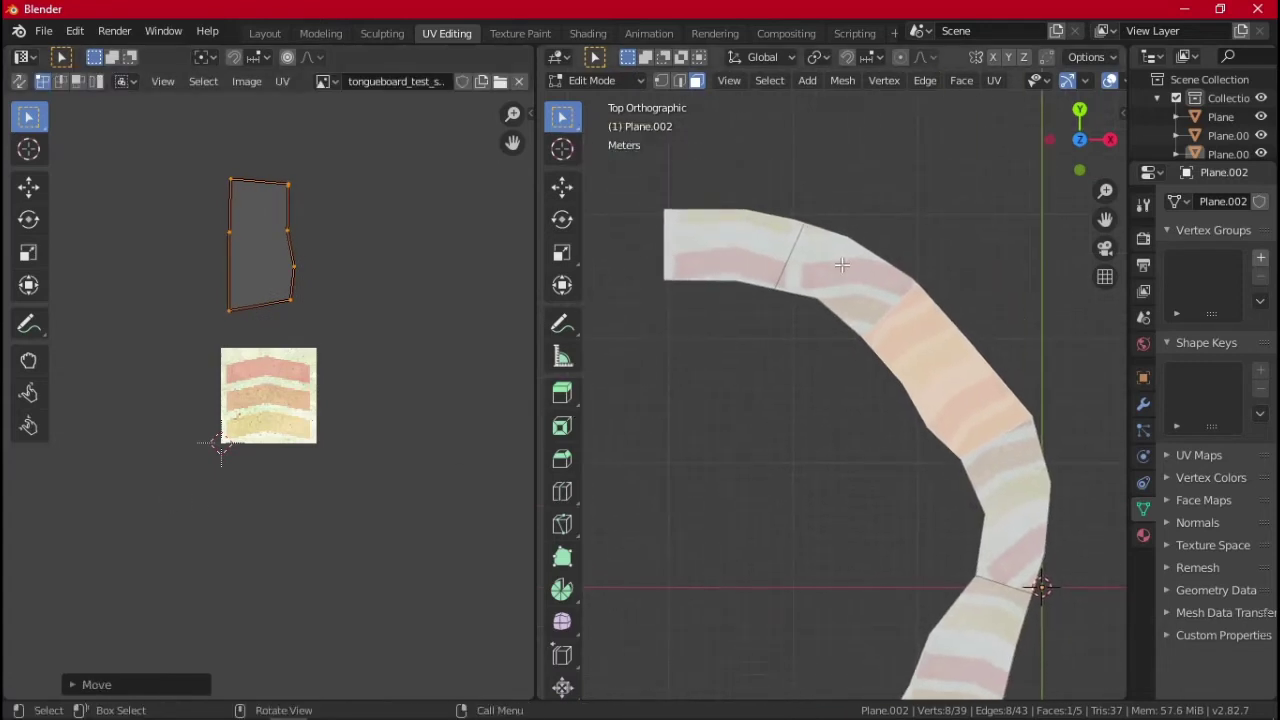
{"action": "left_click", "coordinate": [850, 270]}
{"action": "key", "text": "r"}
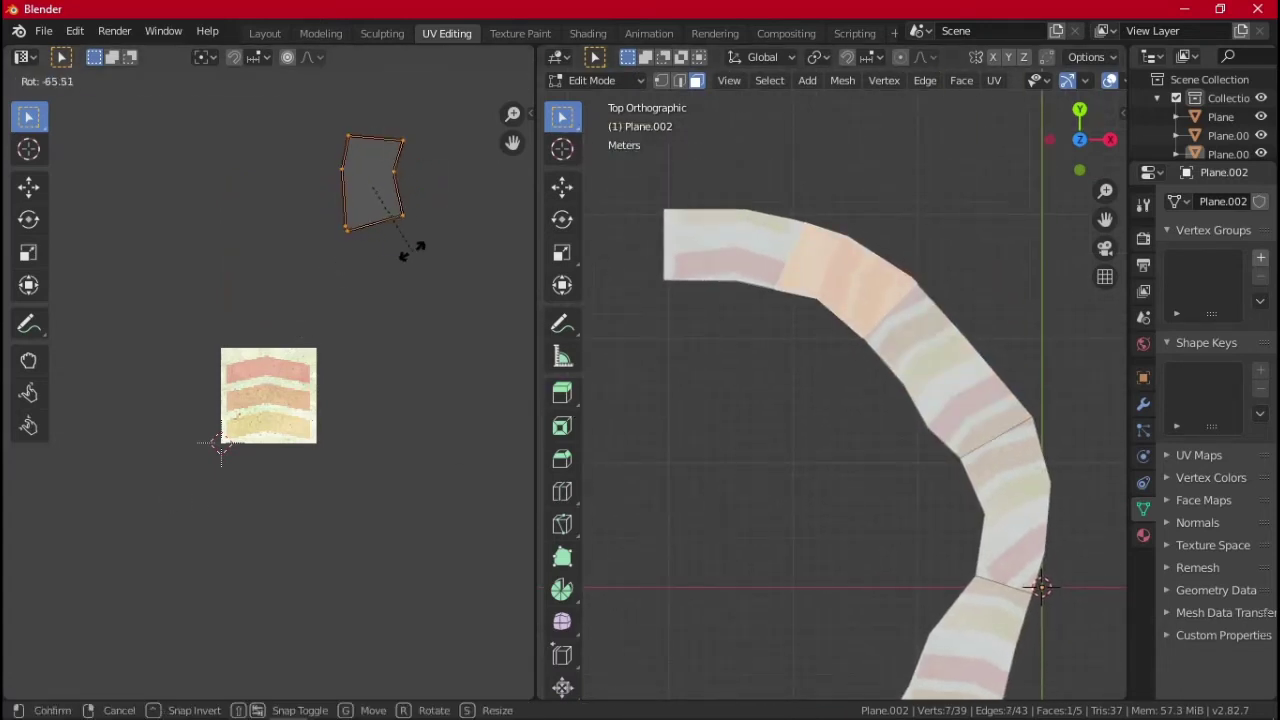
{"action": "left_click", "coordinate": [395, 262]}
{"action": "key", "text": "g"}
{"action": "left_click", "coordinate": [397, 277]}
Rotate the far end section's UVs upright to turn its stripes across the path, and scale them up
{"action": "key", "text": "r"}
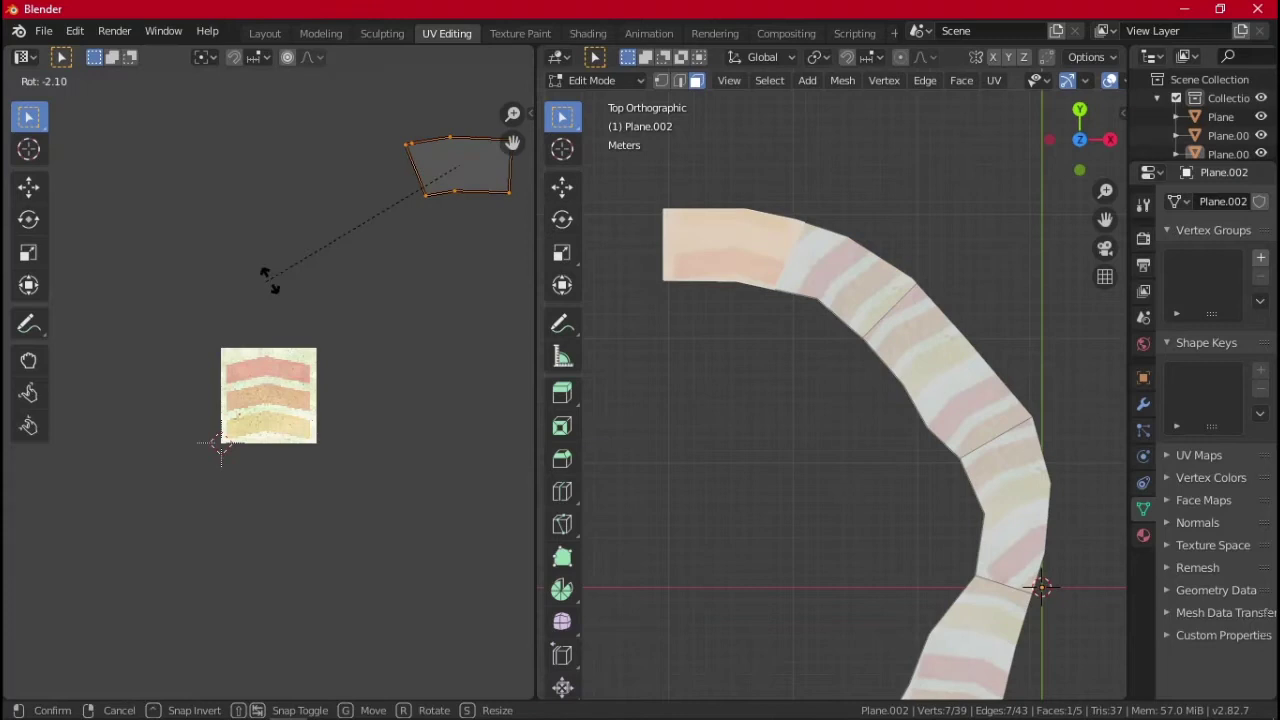
{"action": "left_click", "coordinate": [512, 182]}
{"action": "key", "text": "s"}
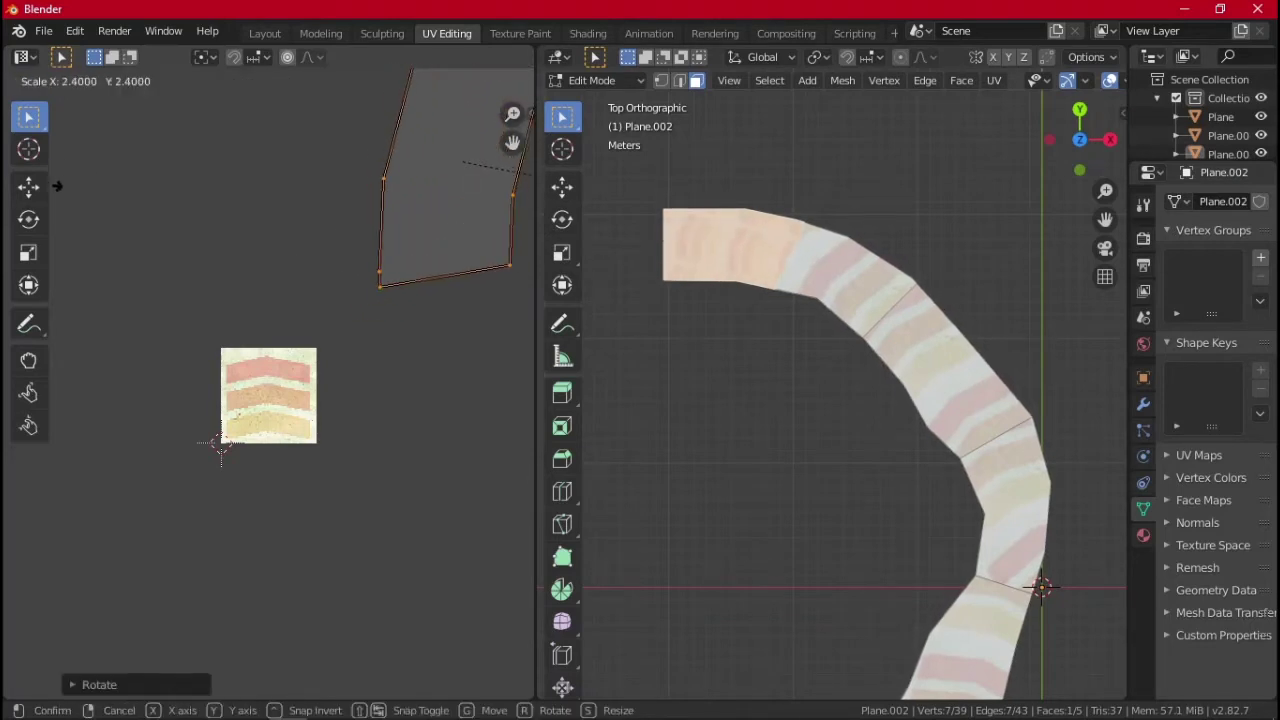
{"action": "left_click", "coordinate": [44, 199]}
{"action": "key", "text": "s"}
{"action": "left_click", "coordinate": [364, 363]}
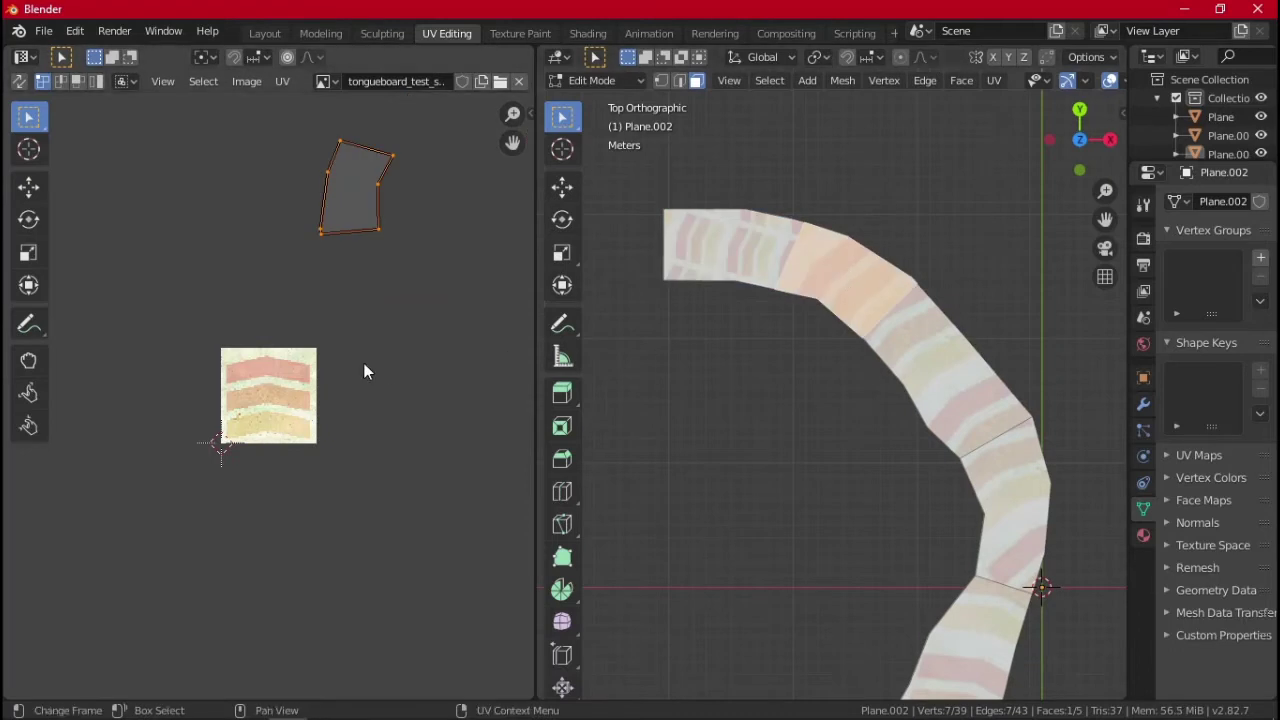
Select all floor sections and scale their UVs up together over the tongueboard image to make the stripes smaller
{"action": "key", "text": "a"}
{"action": "key", "text": "s"}
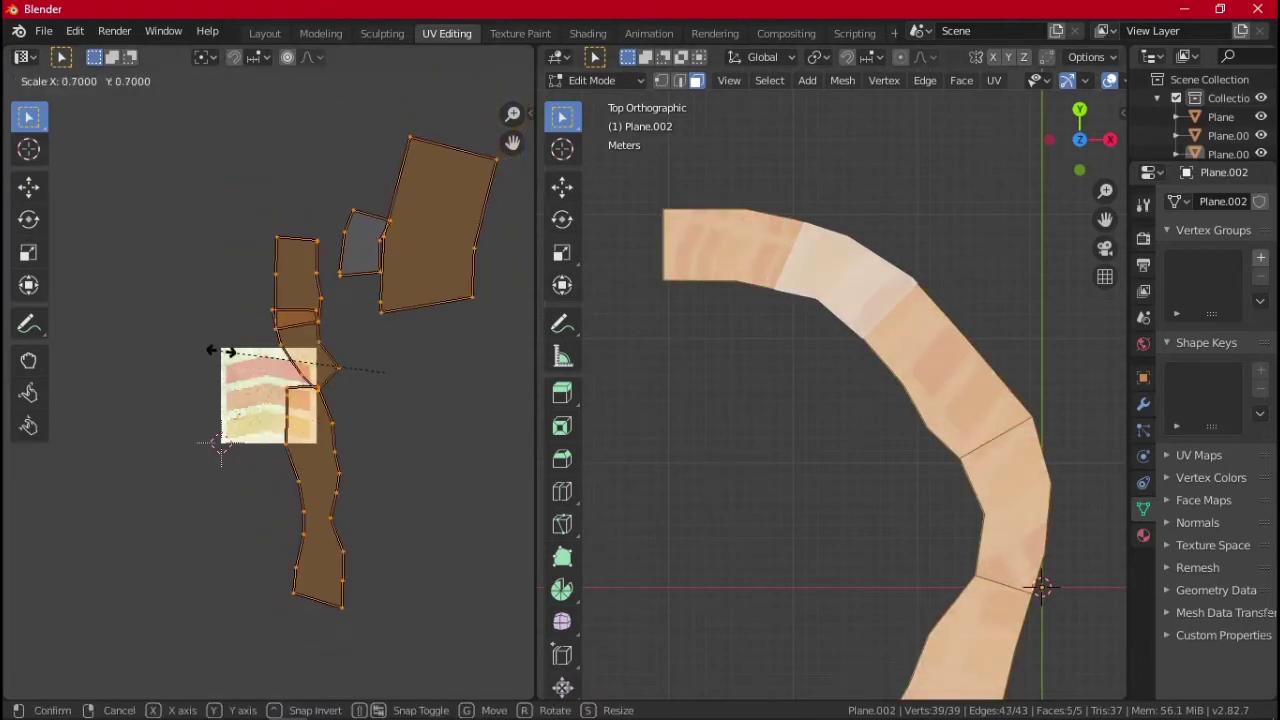
{"action": "left_click", "coordinate": [60, 400]}
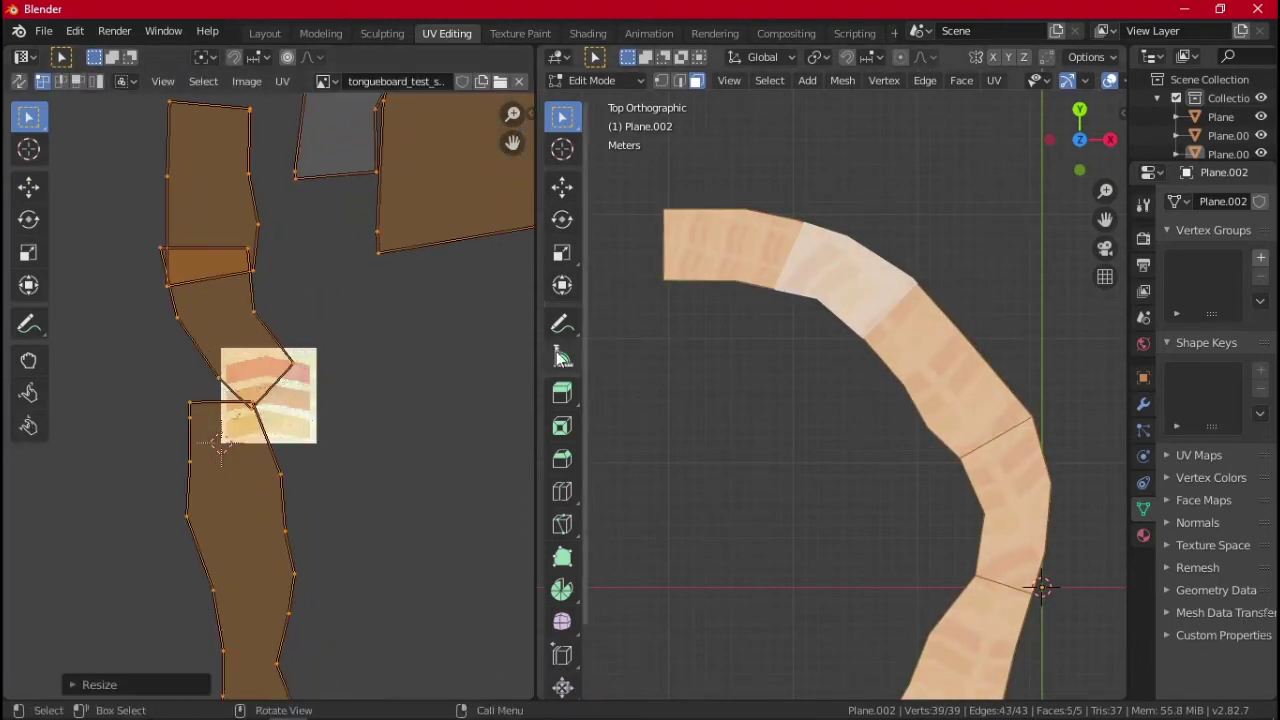
{"action": "key", "text": "ctrl+z"}
{"action": "key", "text": "ctrl+z"}
Move the UVs of the section beside the far end, the diagonal section and the bend section individually to line up their stripes
{"action": "key", "text": "g"}
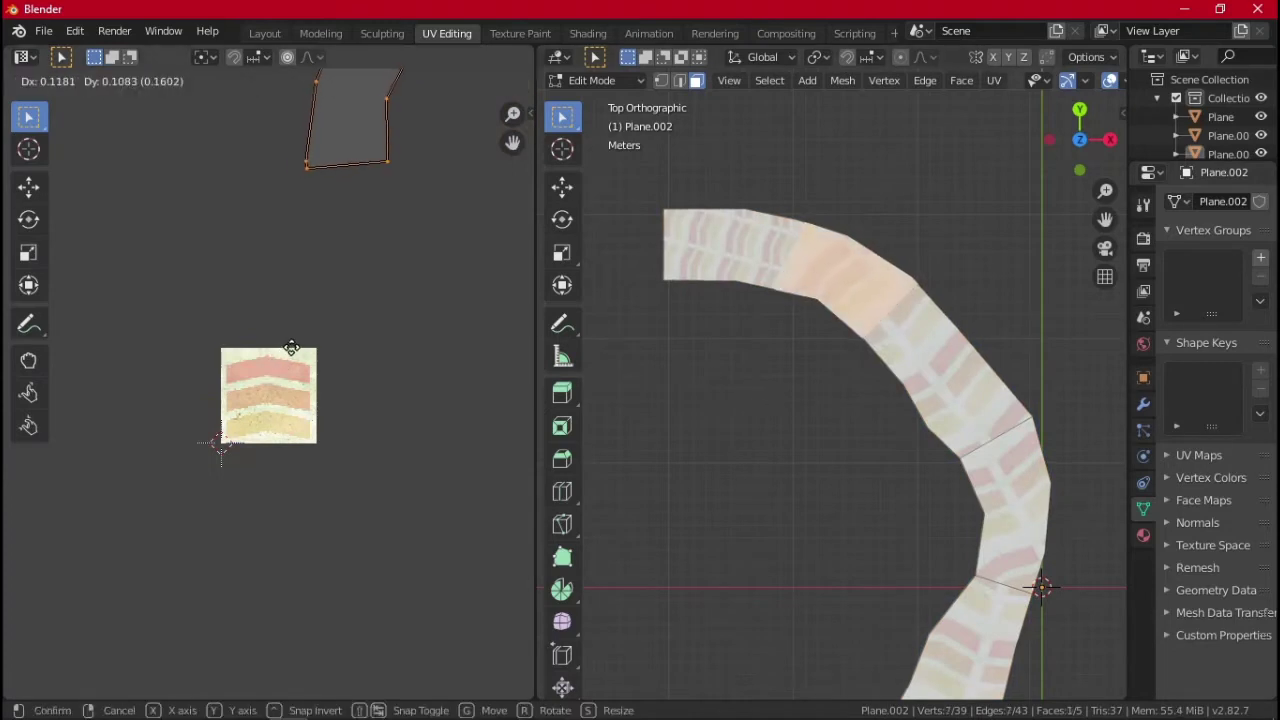
{"action": "left_click", "coordinate": [305, 352]}
{"action": "left_click", "coordinate": [940, 369]}
{"action": "key", "text": "g"}
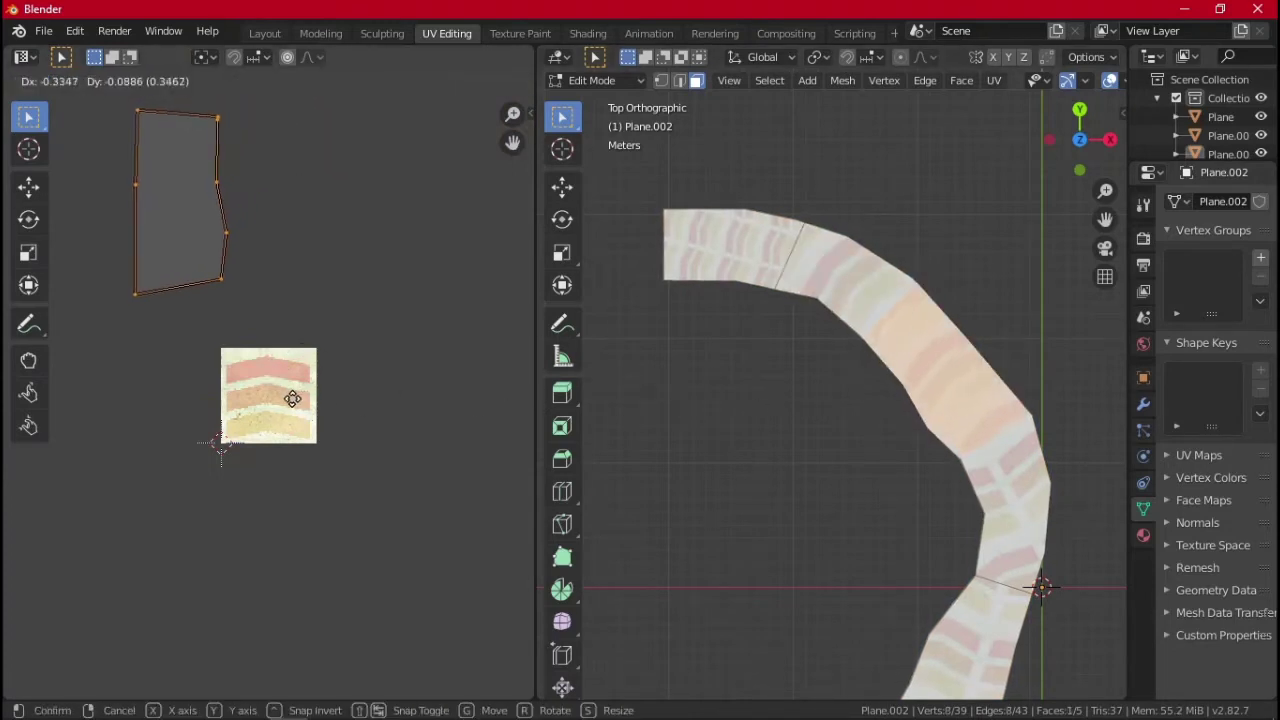
{"action": "left_click", "coordinate": [288, 409]}
{"action": "middle_click_drag", "start_coordinate": [867, 524], "coordinate": [865, 415], "text": "shift"}
{"action": "left_click", "coordinate": [1017, 385]}
{"action": "key", "text": "g"}
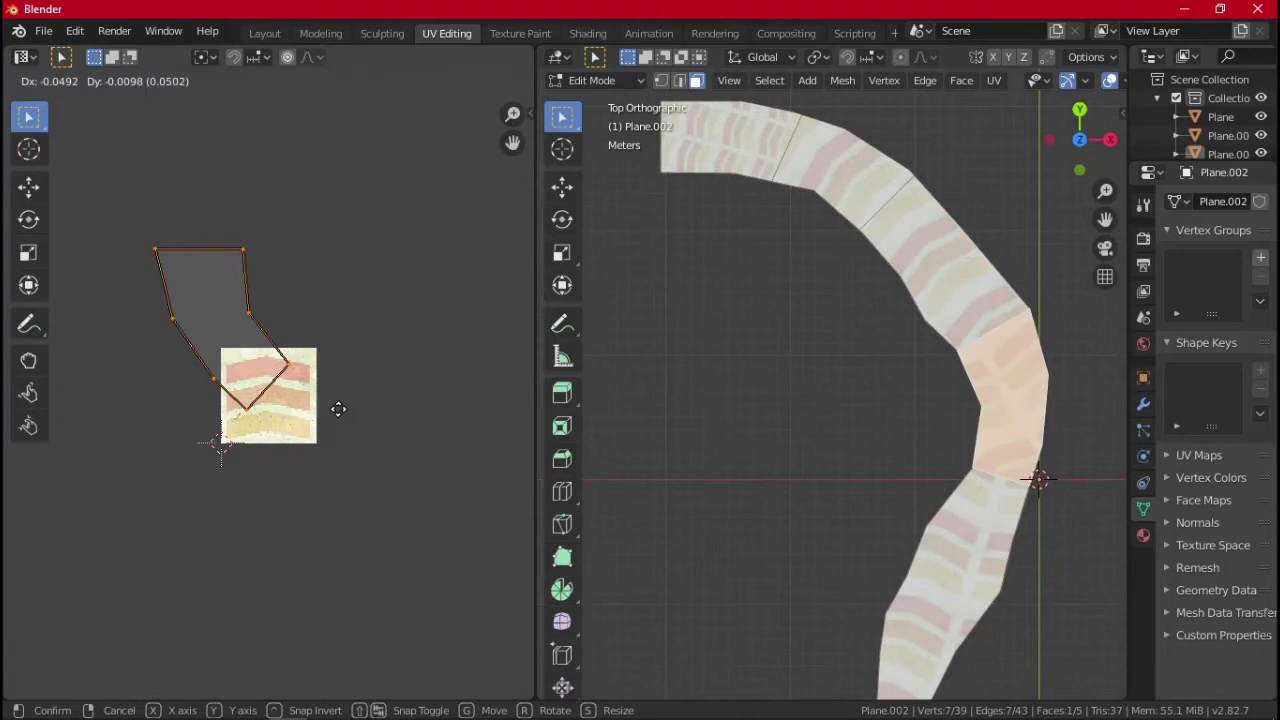
{"action": "left_click", "coordinate": [302, 418]}
Deselect the bend section, select the far end floor section, and scale its UVs to 0.5
{"action": "scroll", "coordinate": [839, 500], "scroll_direction": "down", "scroll_amount": 2}
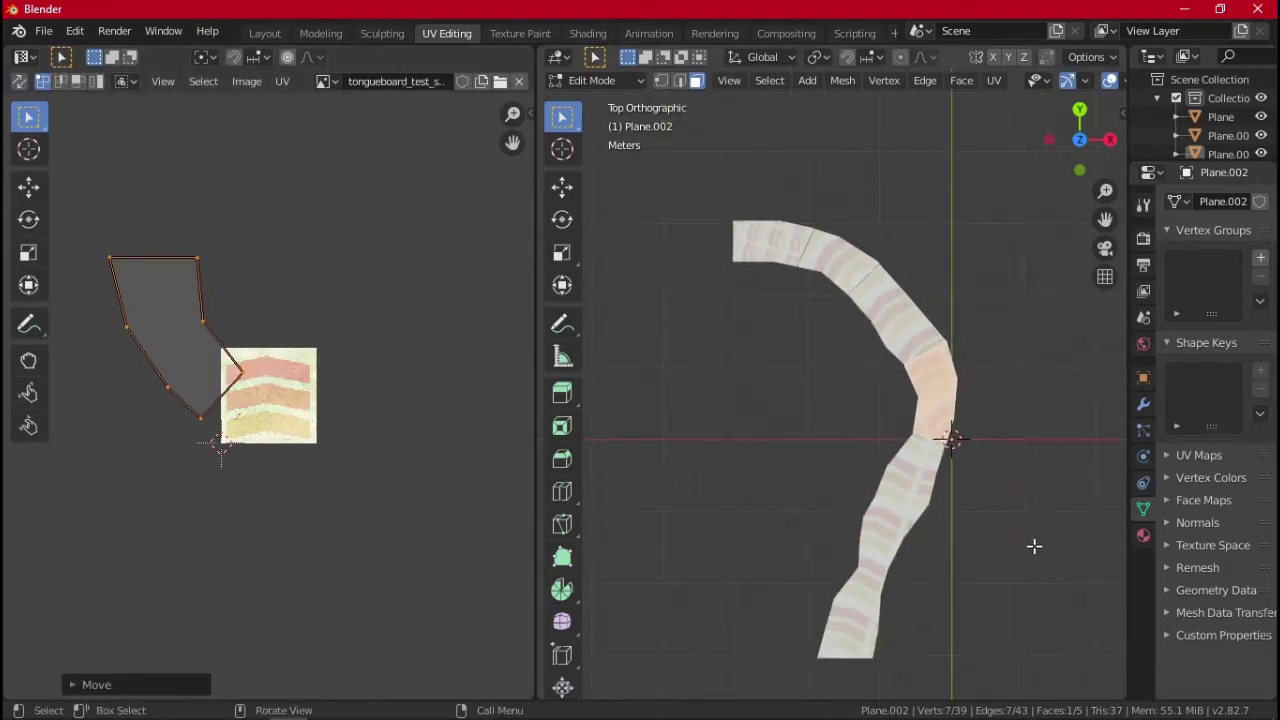
{"action": "left_click", "coordinate": [619, 492]}
{"action": "middle_click_drag", "start_coordinate": [714, 434], "coordinate": [739, 369], "text": "shift"}
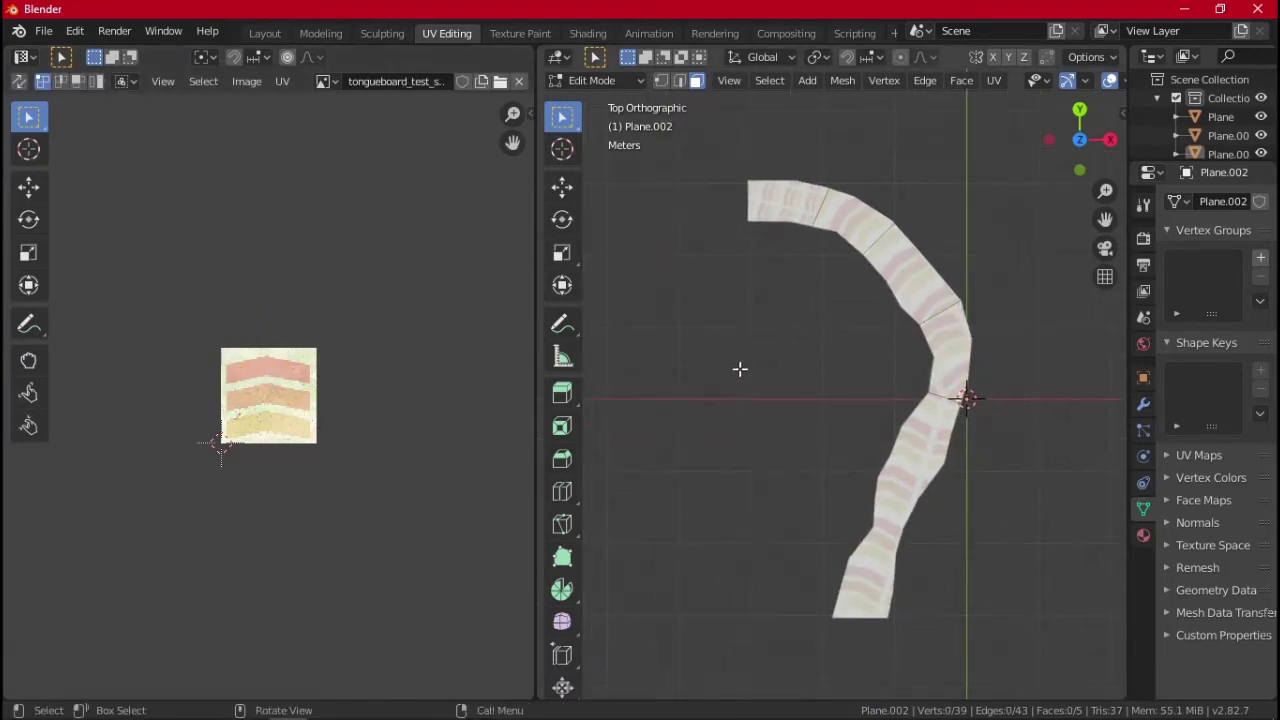
{"action": "left_click", "coordinate": [791, 199]}
{"action": "key", "text": "s"}
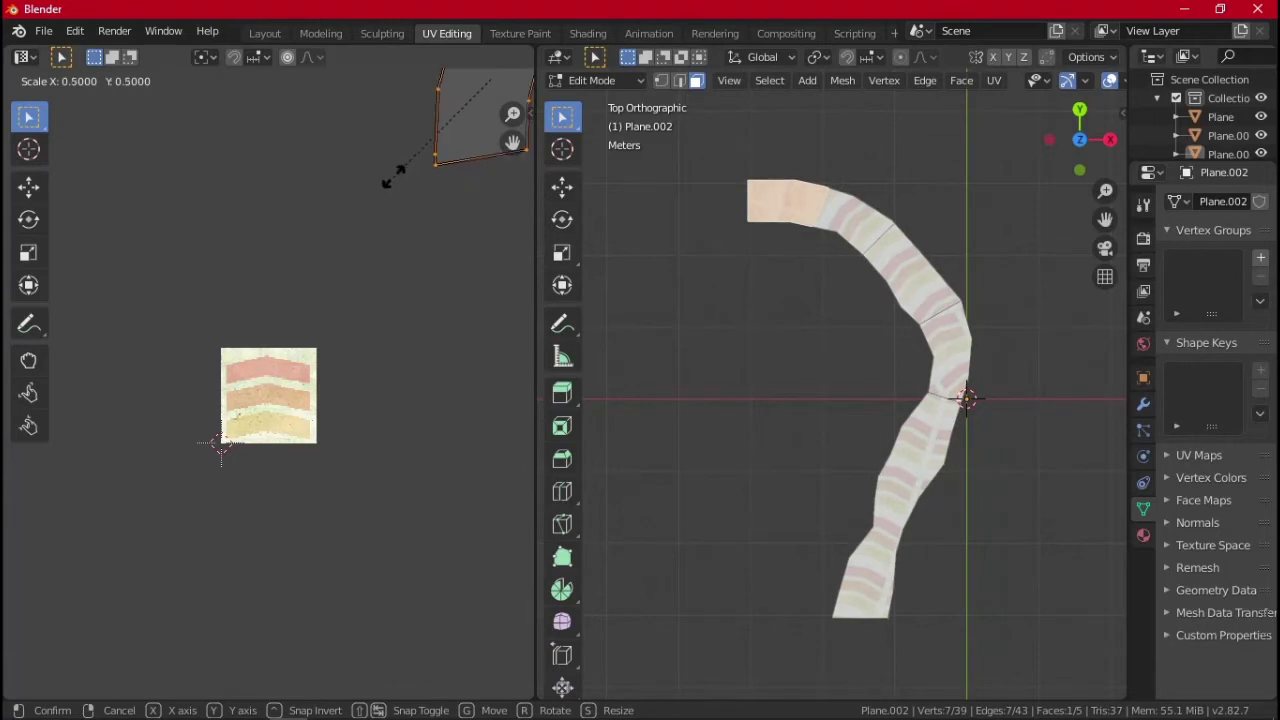
{"action": "left_click", "coordinate": [393, 175]}
Return to the Layout workspace and delete the striped floor overlay Plane.002
{"action": "left_click", "coordinate": [264, 34]}
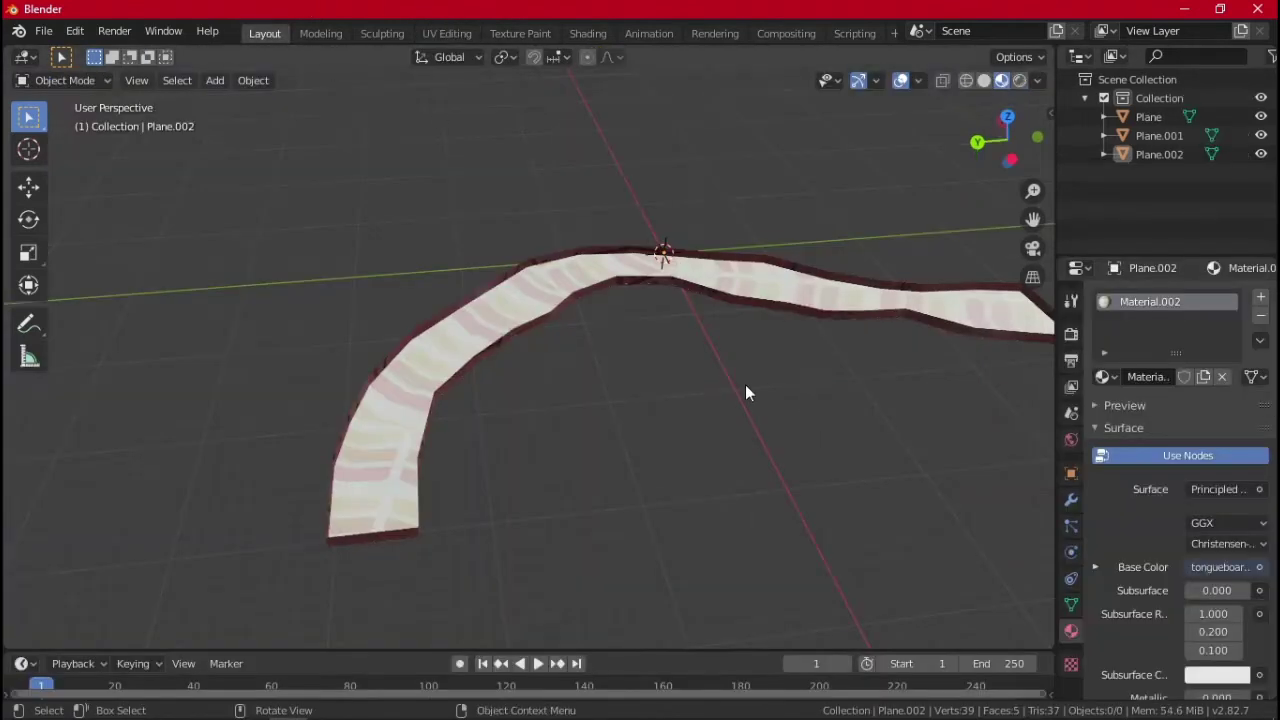
{"action": "left_click", "coordinate": [730, 290]}
{"action": "right_click", "coordinate": [1170, 160]}
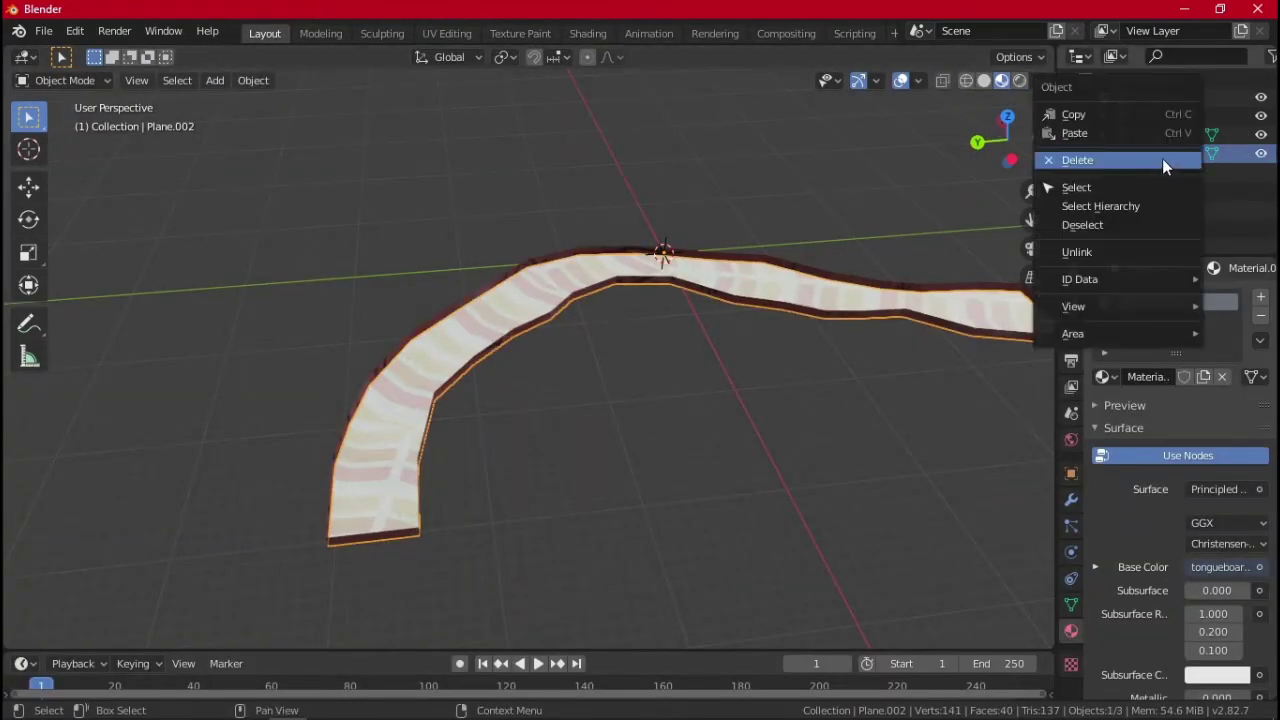
{"action": "left_click", "coordinate": [1162, 158]}
Select the remaining floor and wall objects and export them as the COLLADA file "slidem odel" on the Desktop
{"action": "key", "text": "a"}
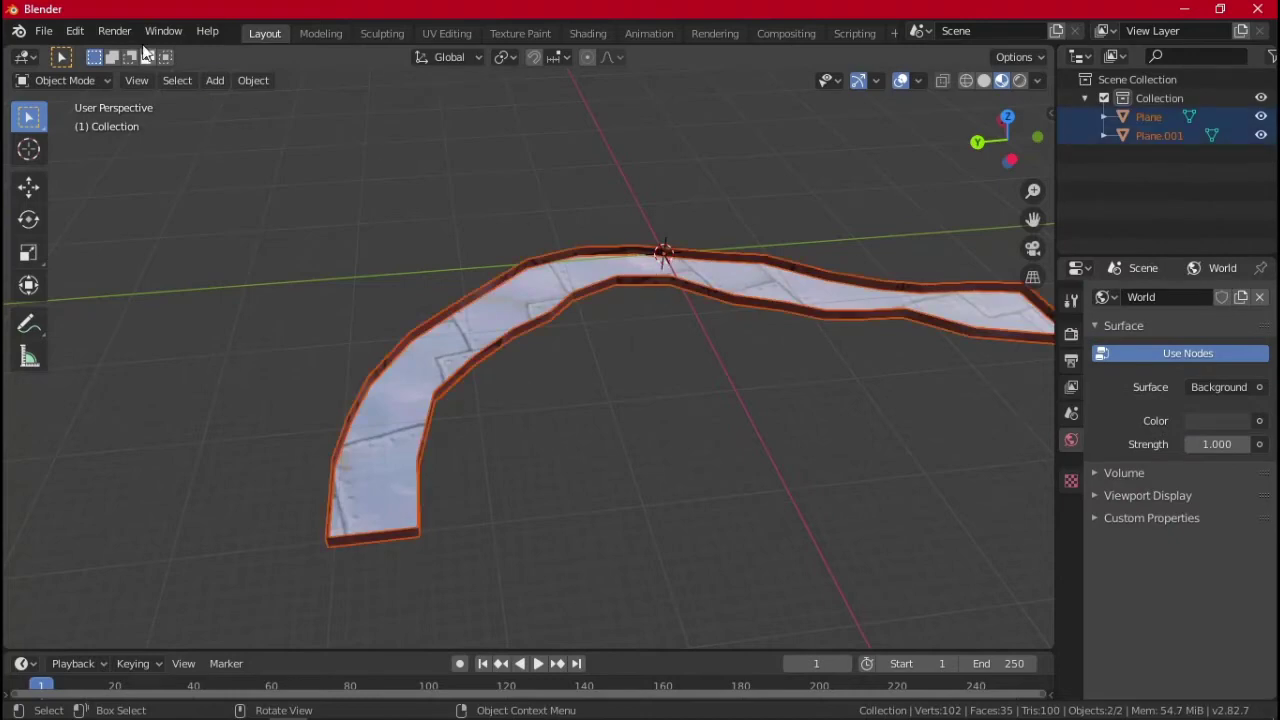
{"action": "left_click", "coordinate": [44, 31]}
{"action": "mouse_move", "coordinate": [76, 302]}
{"action": "left_click", "coordinate": [350, 302]}
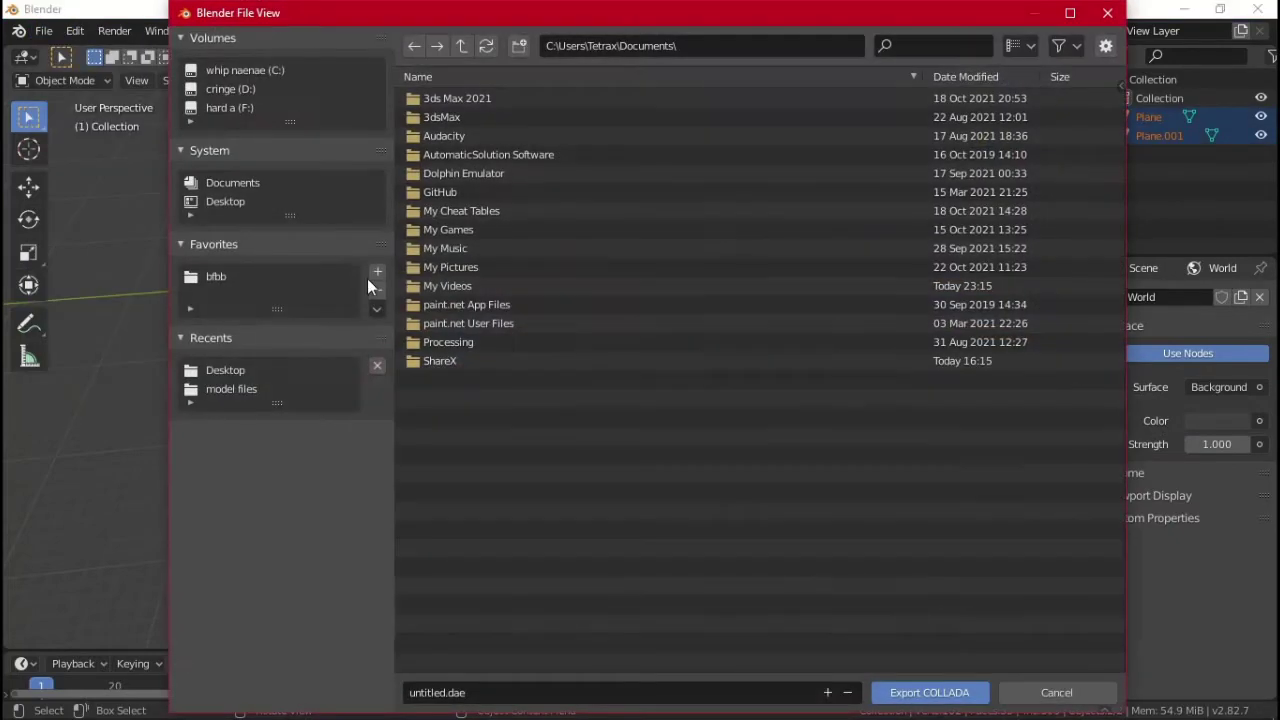
{"action": "left_click", "coordinate": [250, 202]}
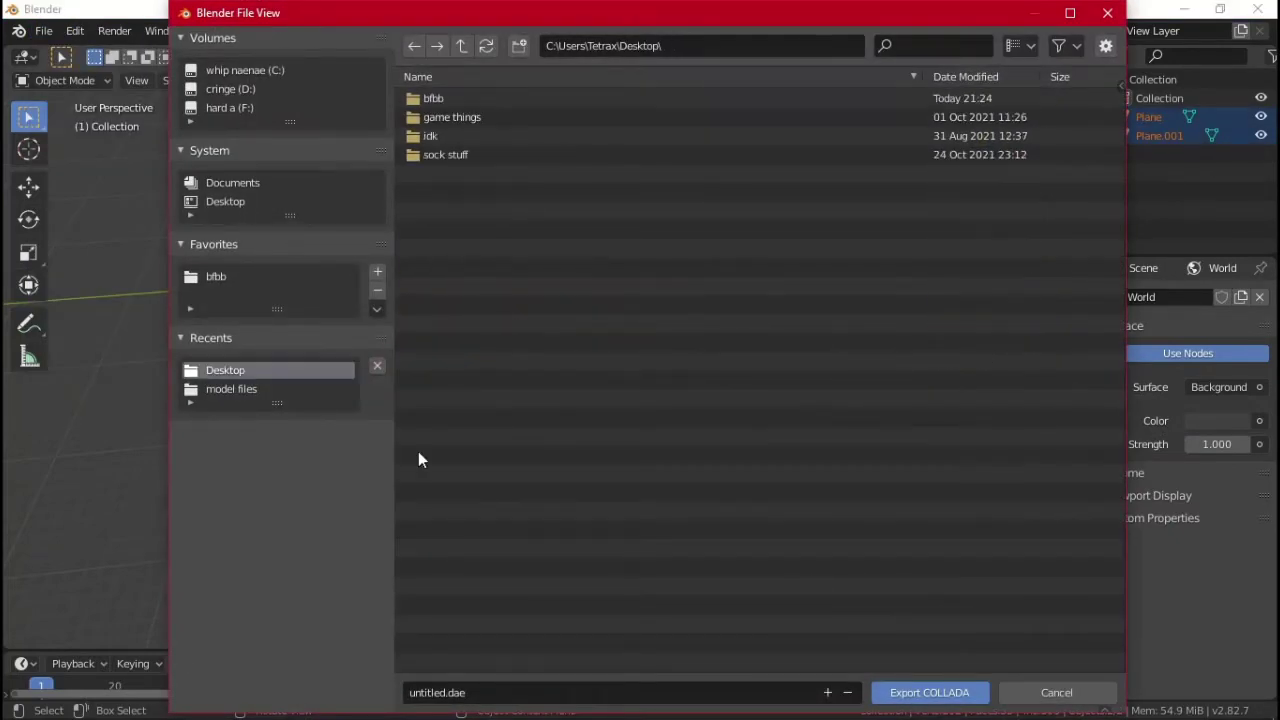
{"action": "left_click", "coordinate": [558, 692]}
{"action": "type", "text": "slidem o"}
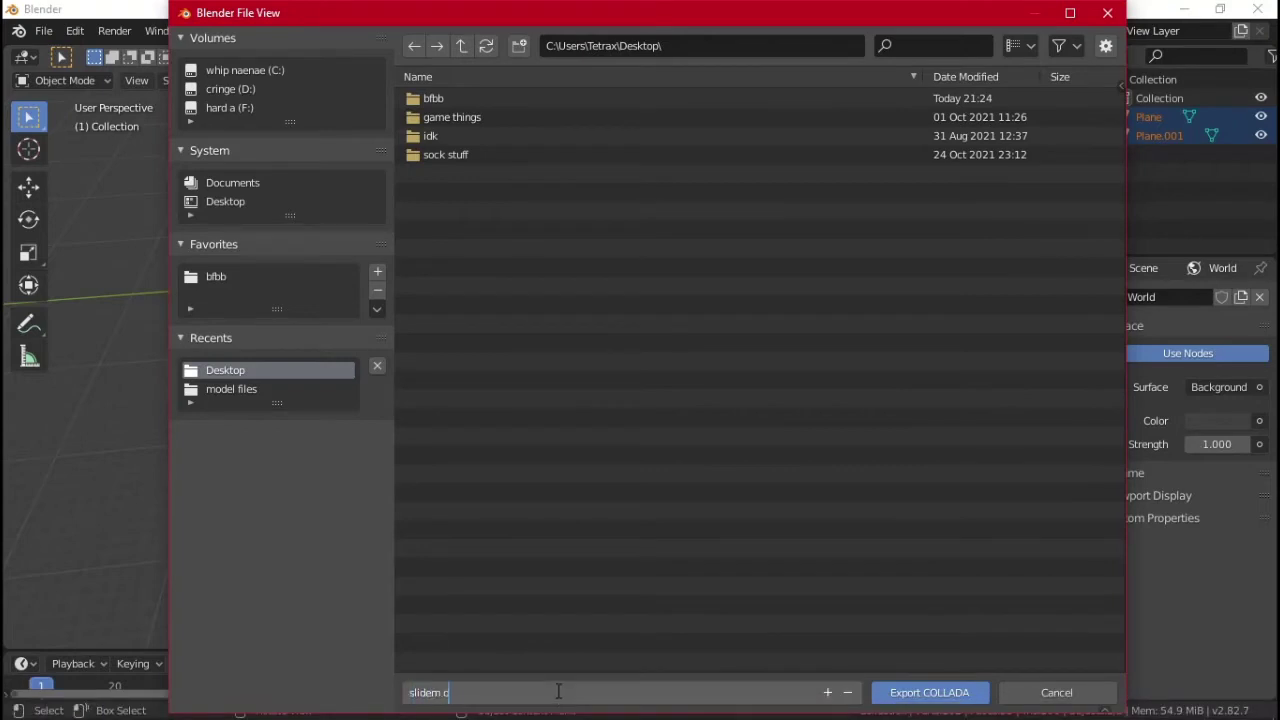
{"action": "type", "text": "del"}
{"action": "key", "text": "Return"}
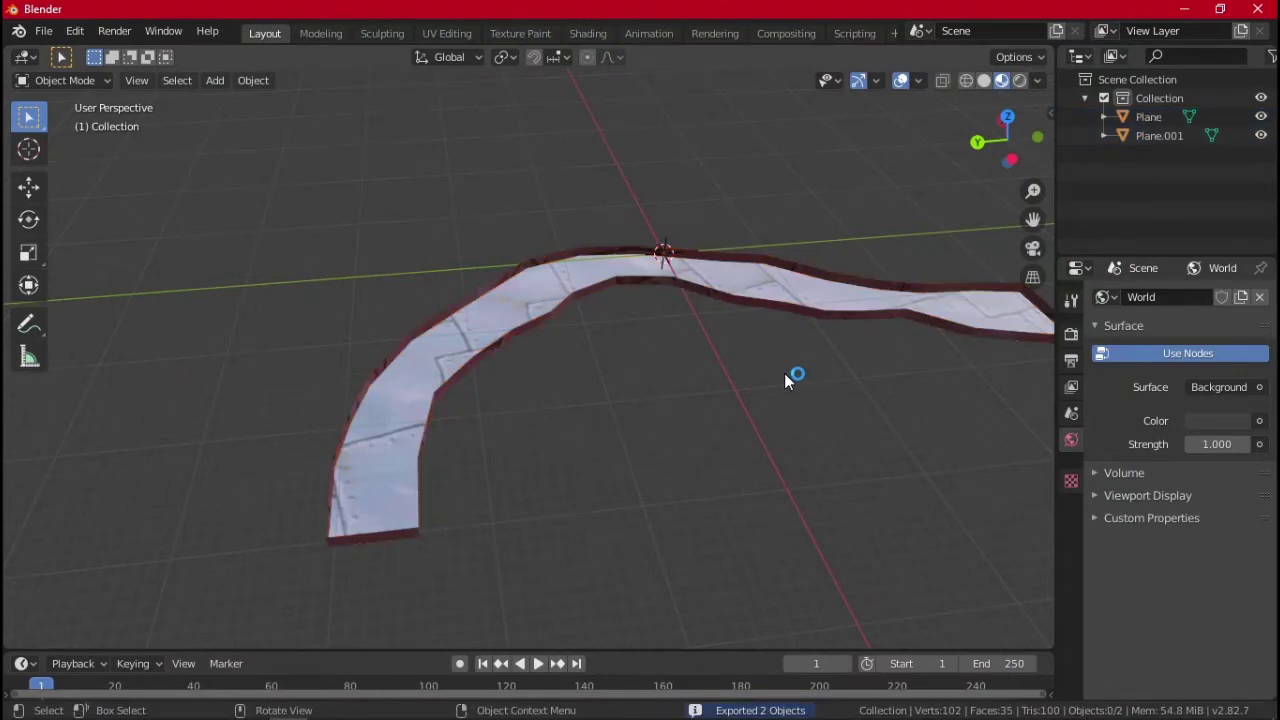
With the striped overlay restored, delete Plane and Plane.001, then select Plane.002
{"action": "left_click", "coordinate": [1164, 140]}
{"action": "left_click", "coordinate": [1155, 116], "text": "ctrl"}
{"action": "right_click", "coordinate": [1155, 116]}
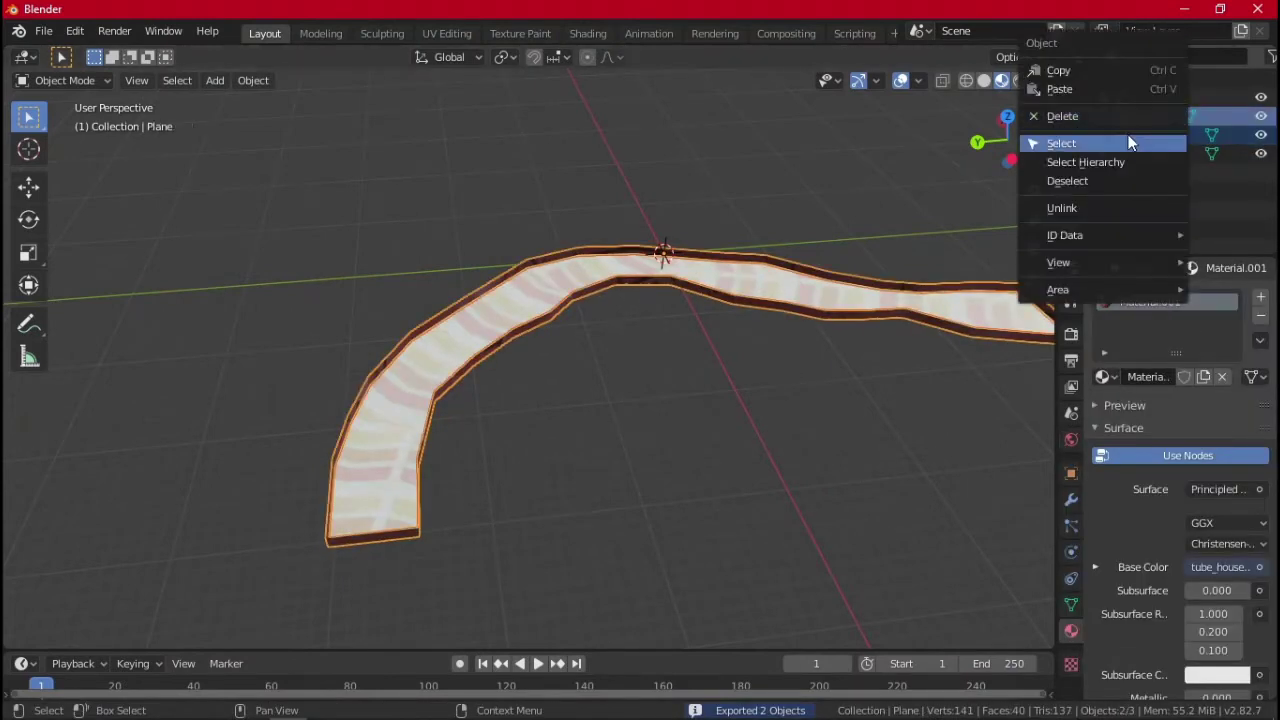
{"action": "left_click", "coordinate": [1119, 118]}
{"action": "left_click", "coordinate": [727, 295]}
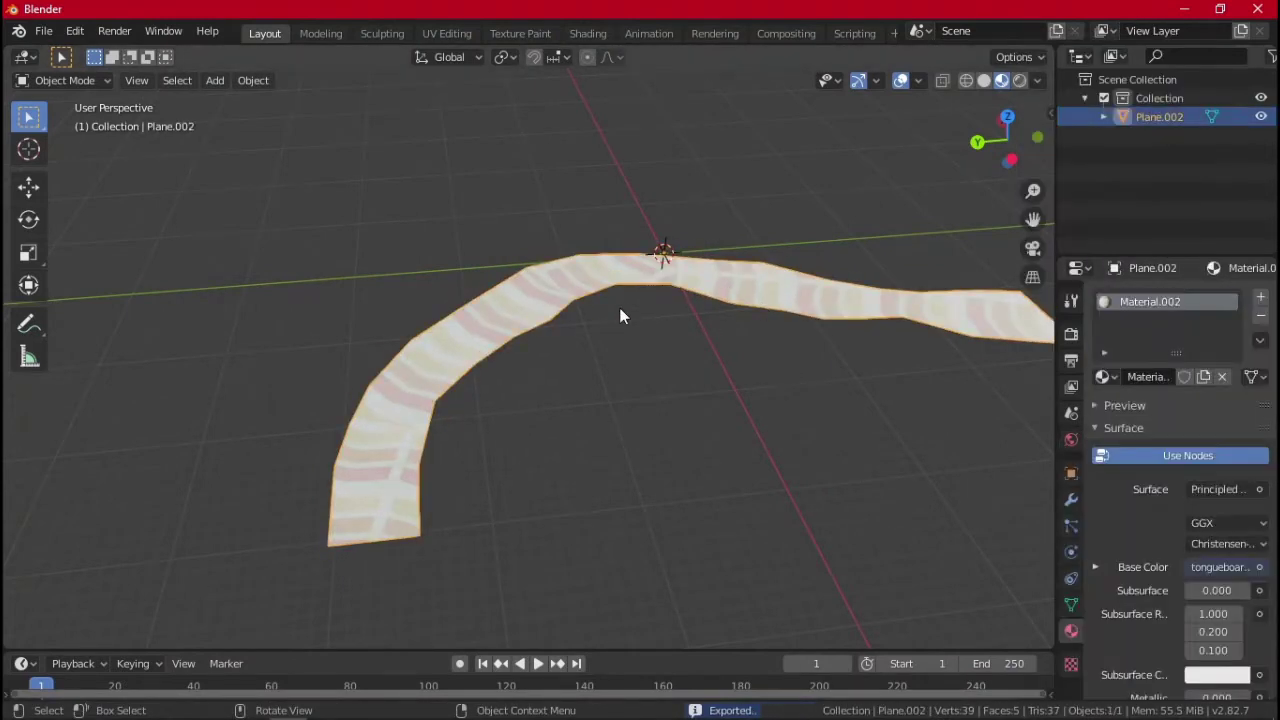
Export the striped floor overlay as the COLLADA file "track" on the Desktop
{"action": "left_click", "coordinate": [44, 31]}
{"action": "mouse_move", "coordinate": [90, 305]}
{"action": "left_click", "coordinate": [284, 301]}
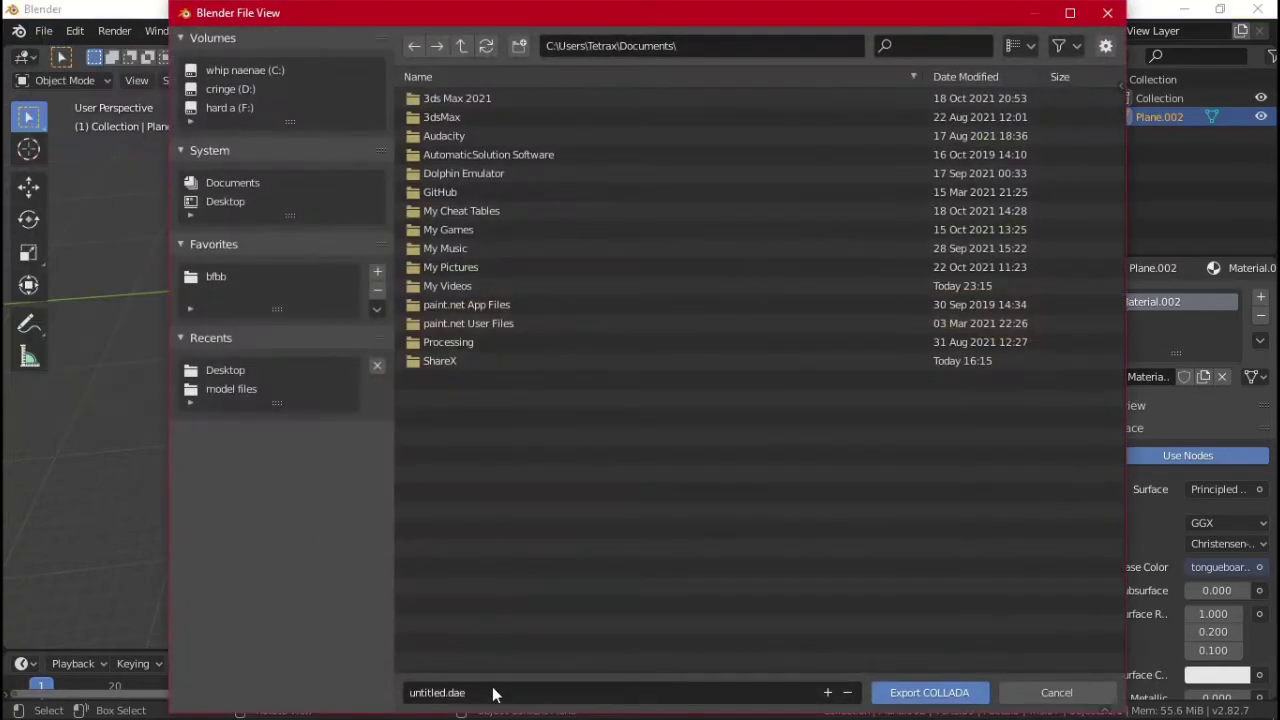
{"action": "left_click", "coordinate": [493, 690]}
{"action": "left_click", "coordinate": [222, 199]}
{"action": "left_click", "coordinate": [224, 202]}
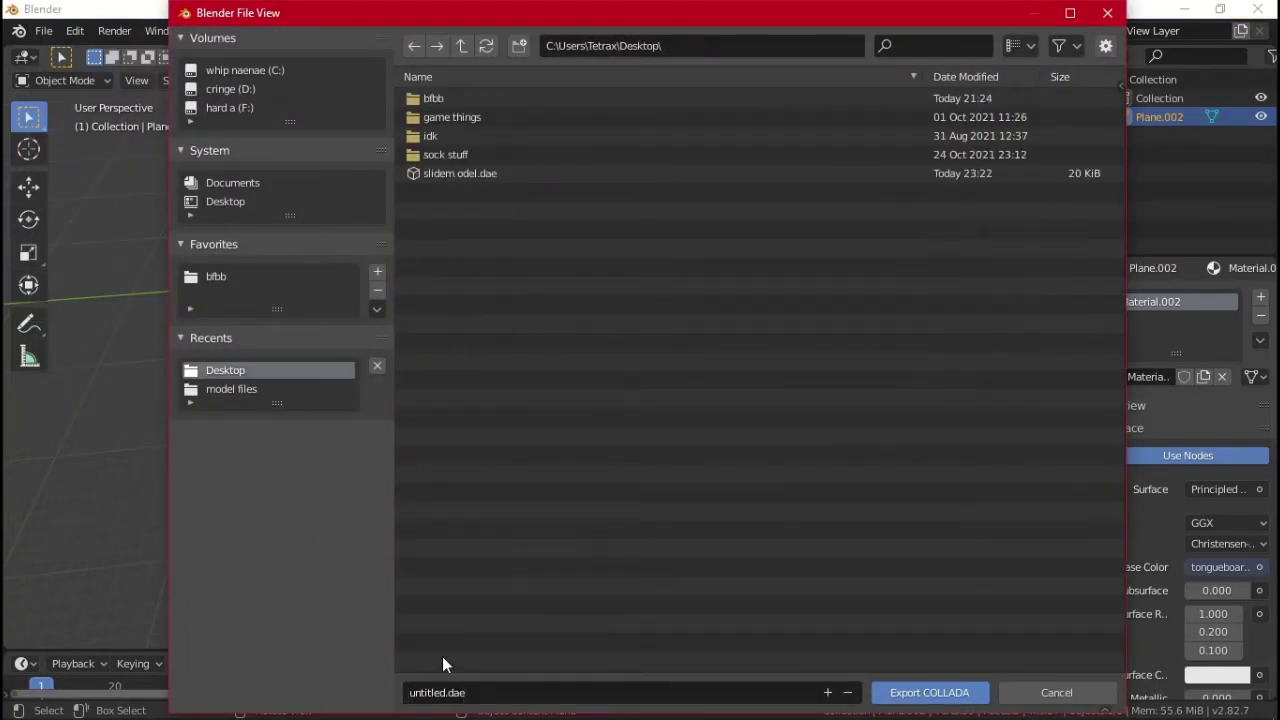
{"action": "left_click", "coordinate": [488, 690]}
{"action": "type", "text": "track"}
{"action": "key", "text": "Return"}
Switch to Industrial Park and open the gl07.HOP archive at Layer 00: TEXTURE
{"action": "key", "text": "alt+Tab"}
{"action": "left_click", "coordinate": [55, 38]}
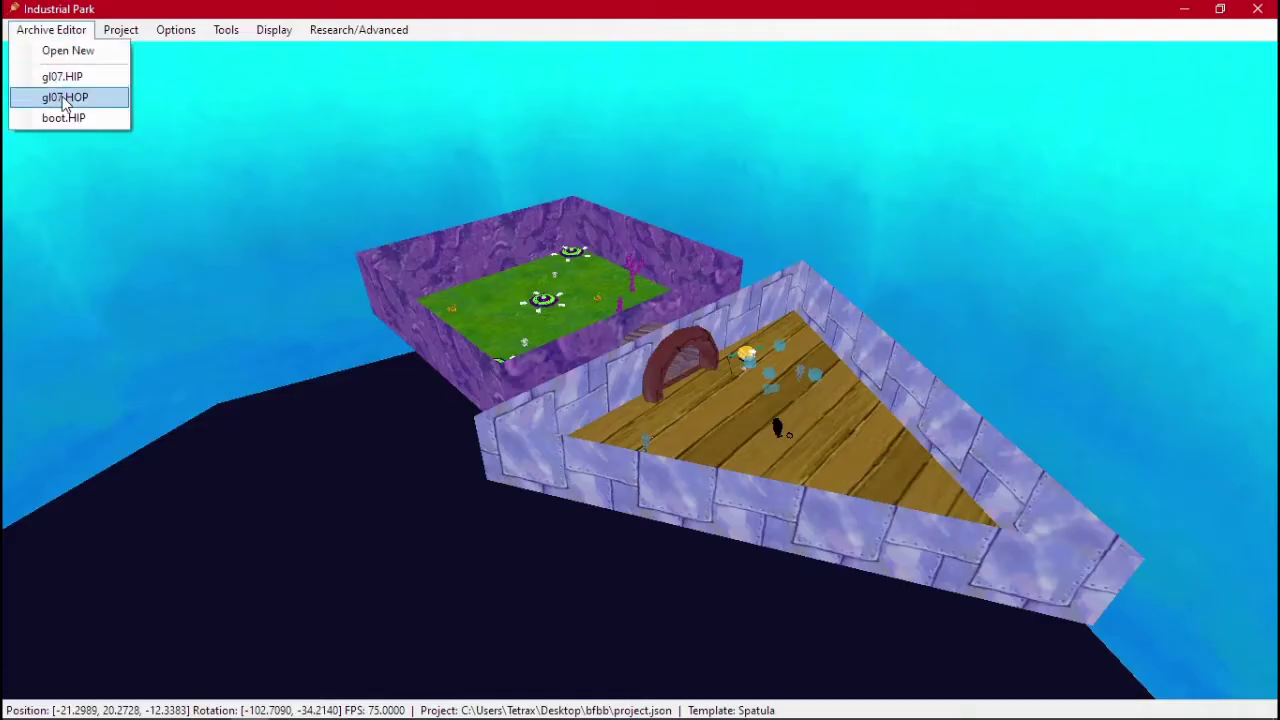
{"action": "left_click", "coordinate": [62, 97]}
{"action": "left_click", "coordinate": [424, 196]}
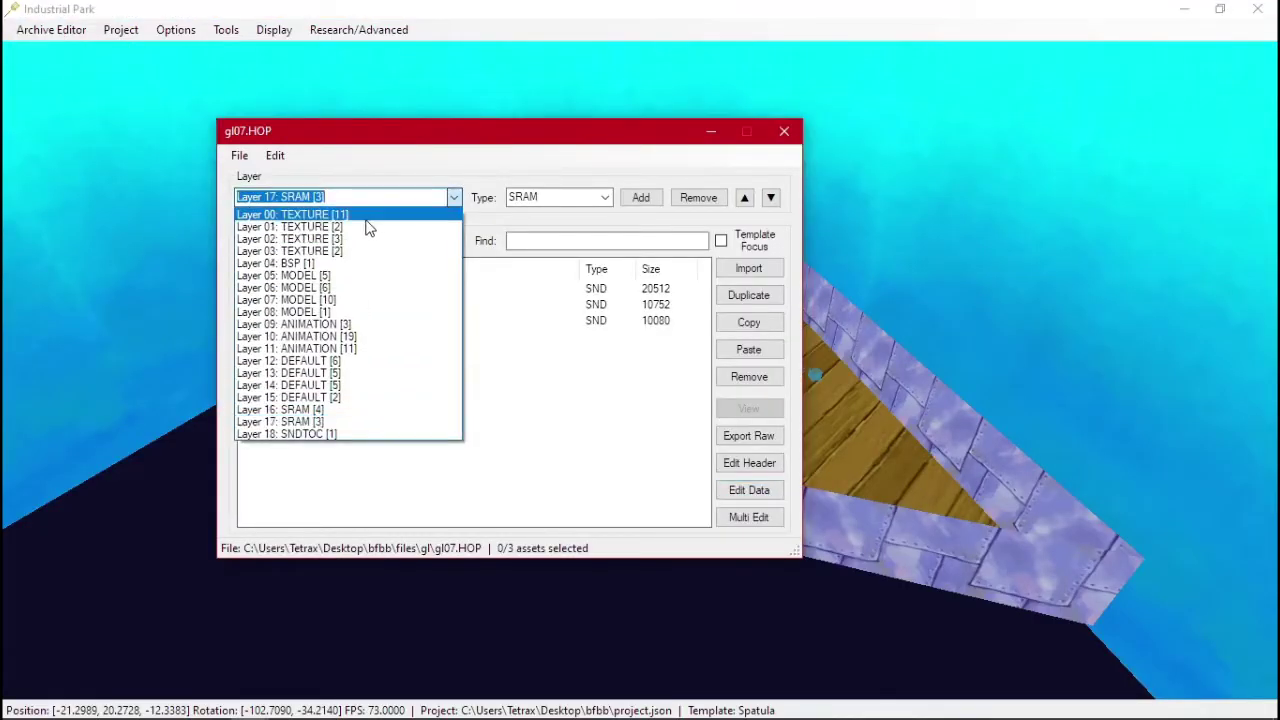
{"action": "left_click", "coordinate": [330, 214]}
Import the textures tongueboard_test_sand.png, tube_house4.png and tube_house8.png from the Desktop into the texture layer
{"action": "left_click", "coordinate": [276, 157]}
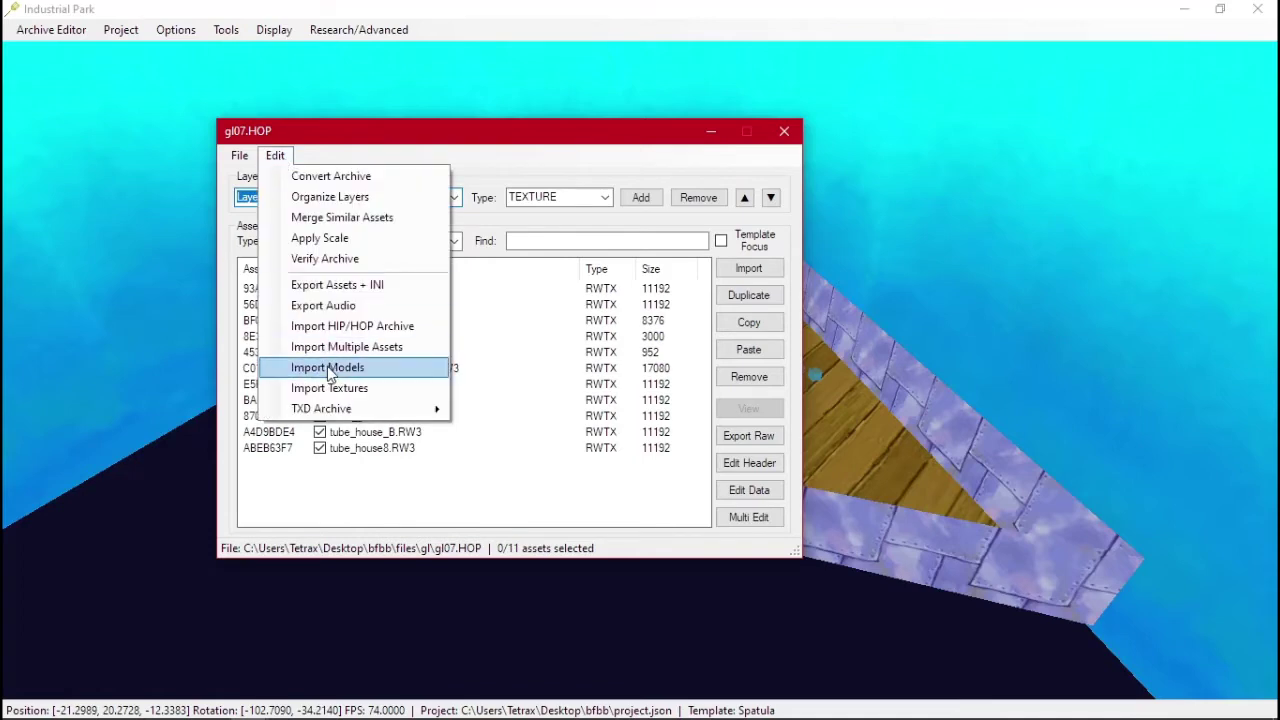
{"action": "left_click", "coordinate": [335, 388]}
{"action": "left_click", "coordinate": [610, 234]}
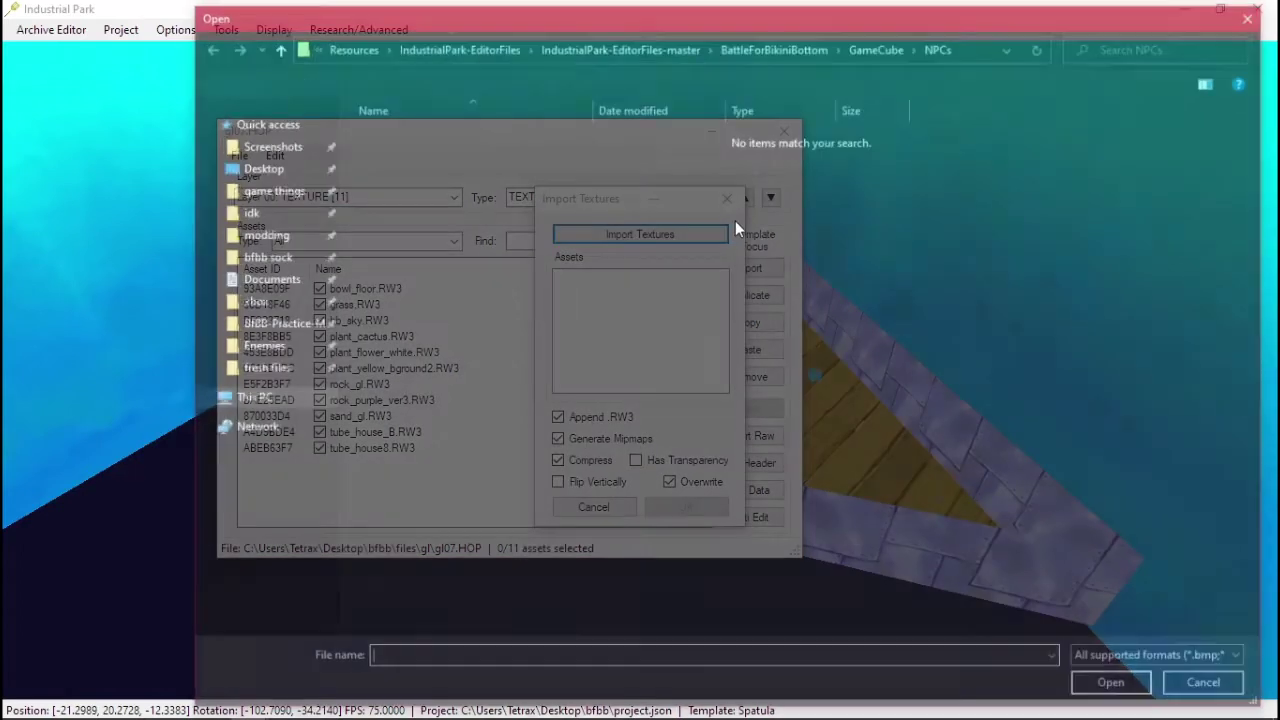
{"action": "left_click", "coordinate": [256, 166]}
{"action": "left_click", "coordinate": [806, 165]}
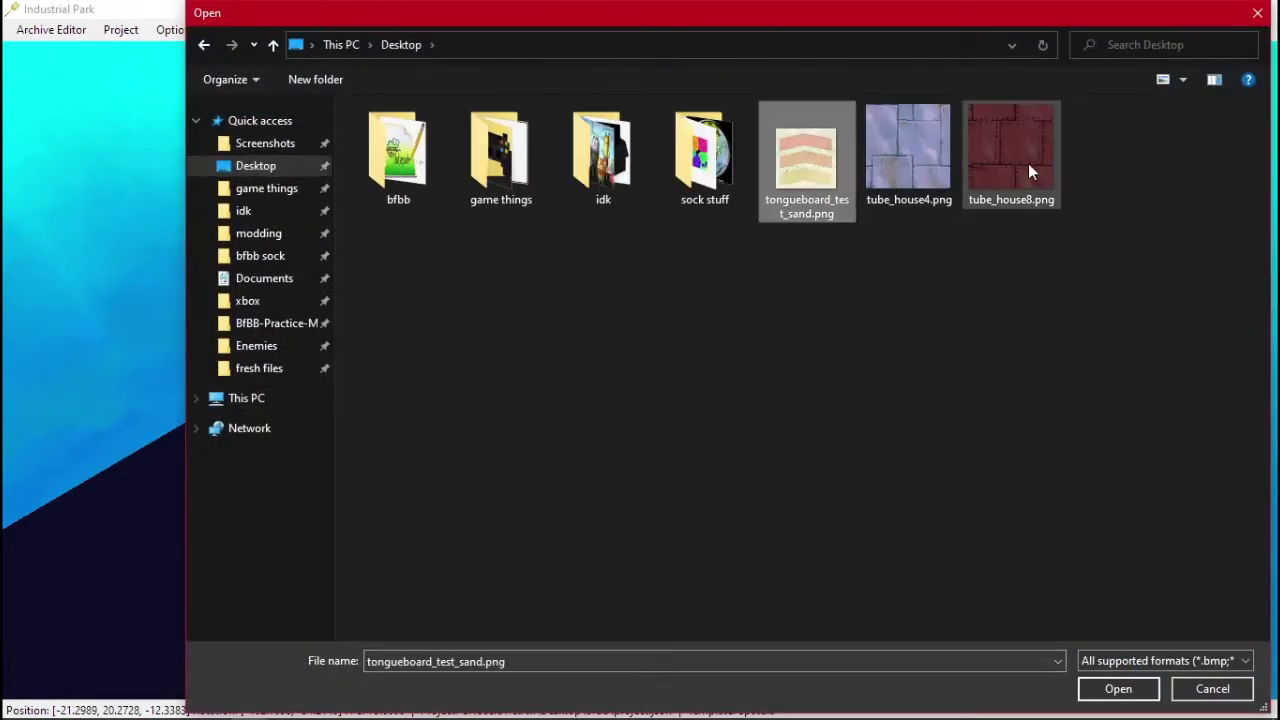
{"action": "left_click", "coordinate": [1028, 163], "text": "shift"}
{"action": "left_click", "coordinate": [1118, 688]}
{"action": "left_click", "coordinate": [686, 507]}
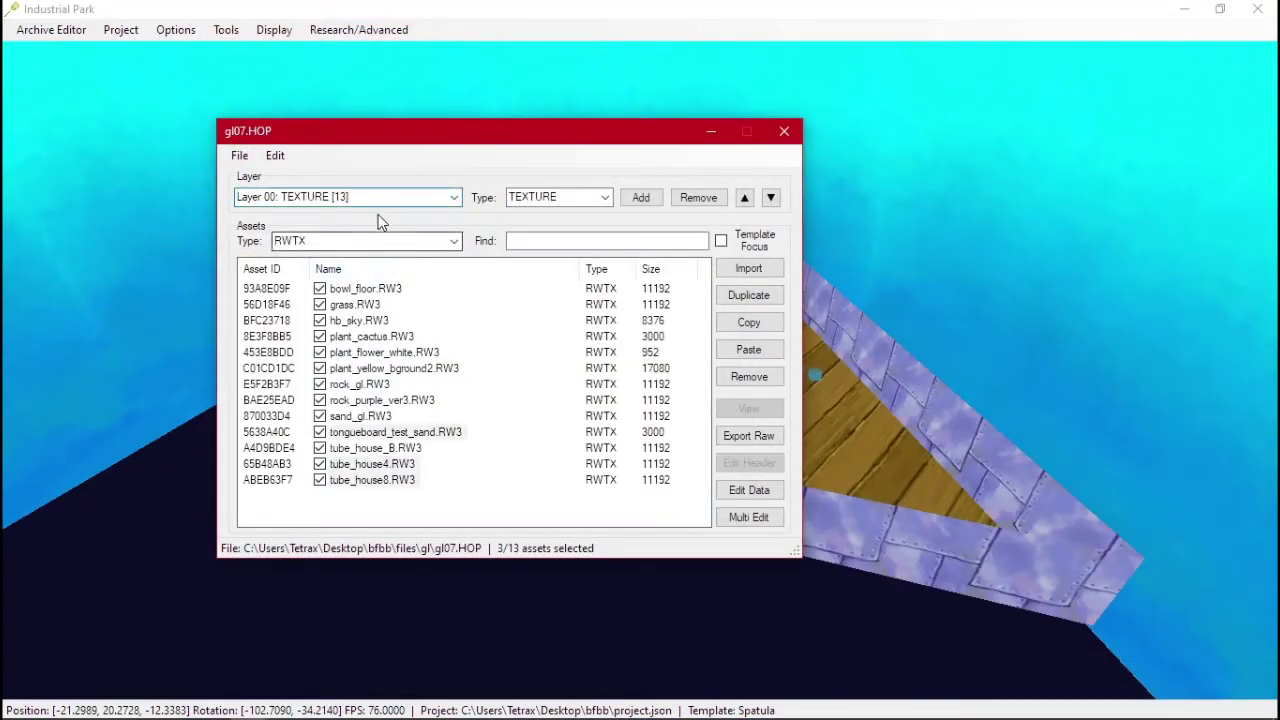
Import slidem odel.dae and track.dae into Layer 05: MODEL as MODL assets with Flip UVs and Generate SIMPs enabled
{"action": "scroll", "coordinate": [397, 198], "scroll_direction": "down", "scroll_amount": 5}
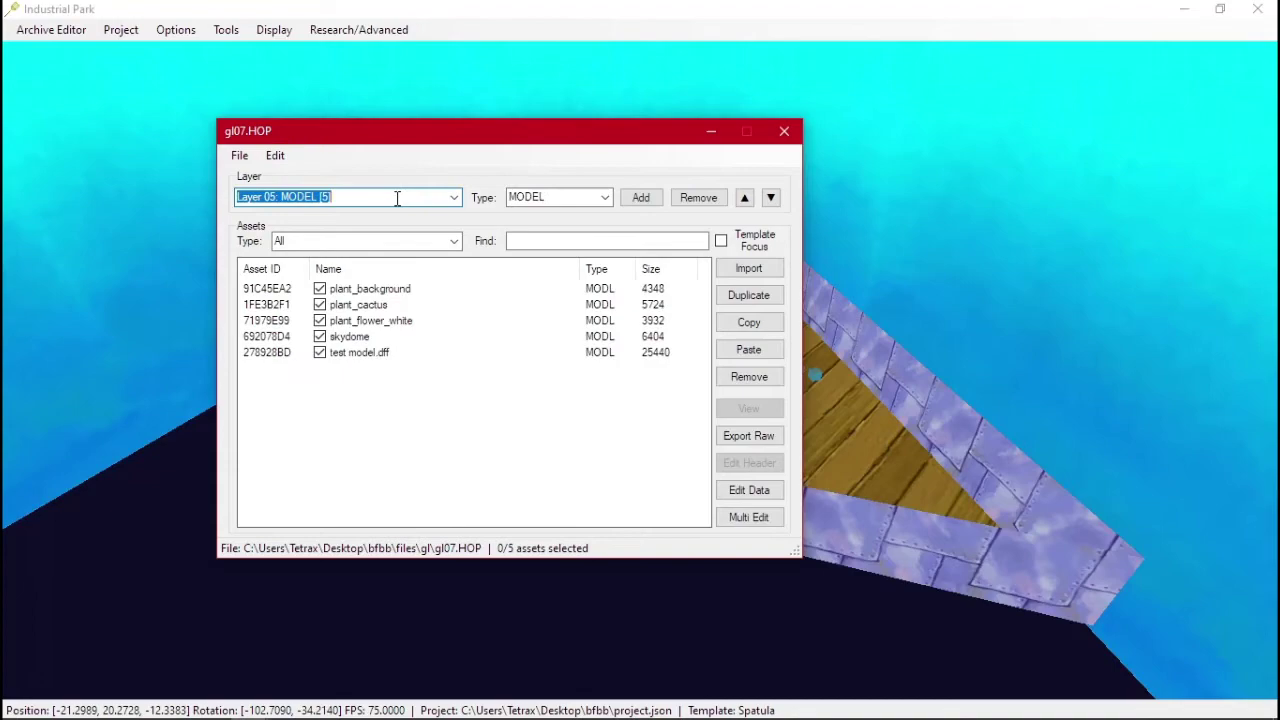
{"action": "left_click", "coordinate": [277, 156]}
{"action": "left_click", "coordinate": [333, 366]}
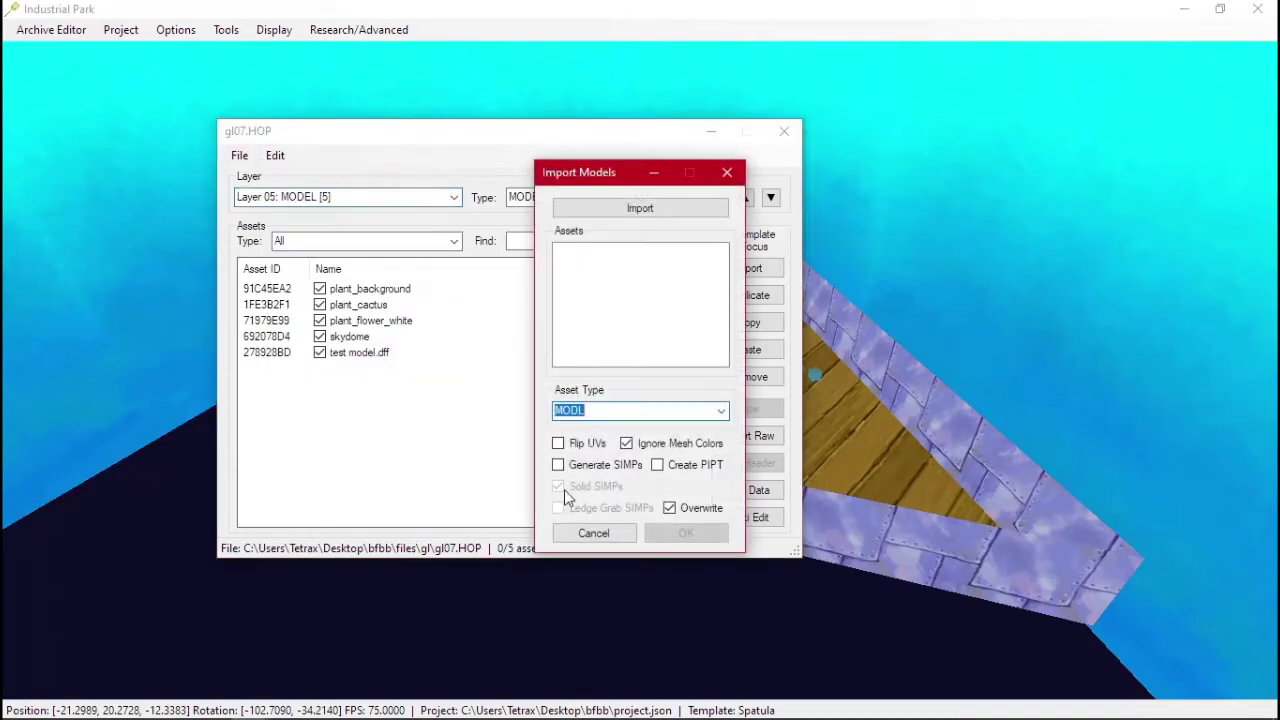
{"action": "left_click", "coordinate": [650, 214]}
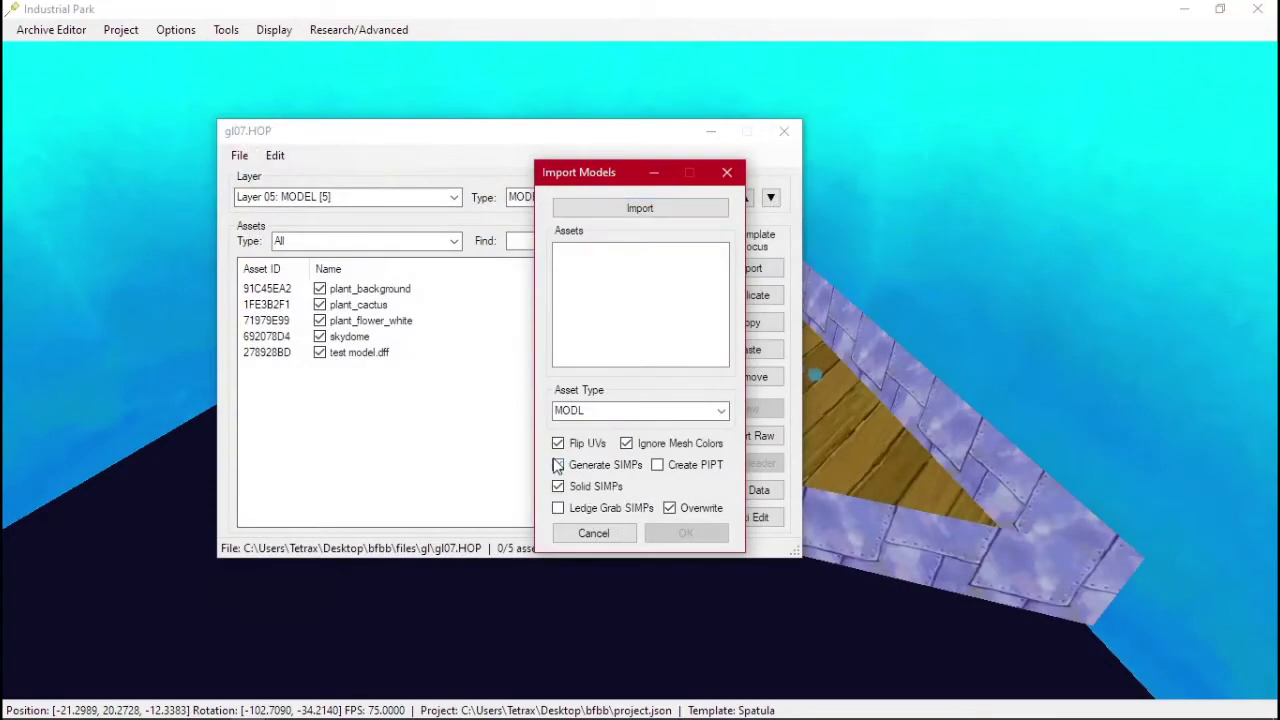
{"action": "left_click", "coordinate": [654, 208]}
{"action": "left_click", "coordinate": [825, 167]}
{"action": "left_click", "coordinate": [905, 160], "text": "ctrl"}
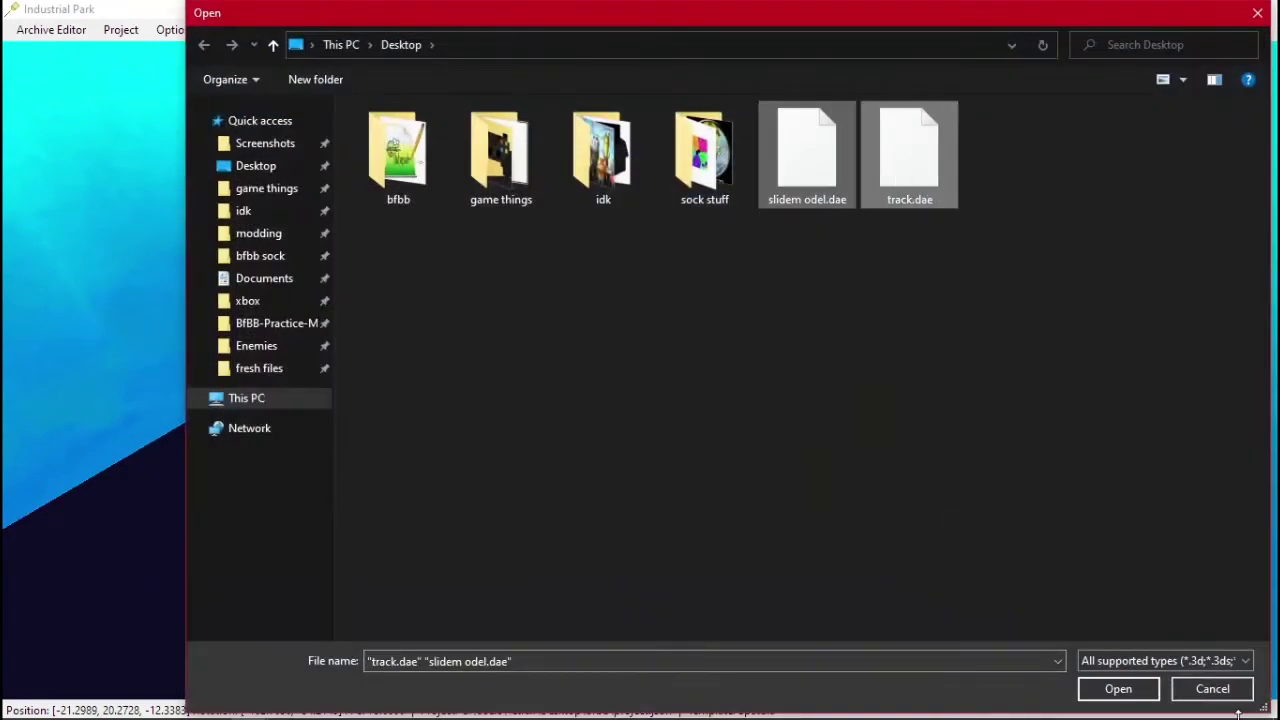
{"action": "left_click", "coordinate": [1133, 690]}
{"action": "left_click", "coordinate": [685, 533]}
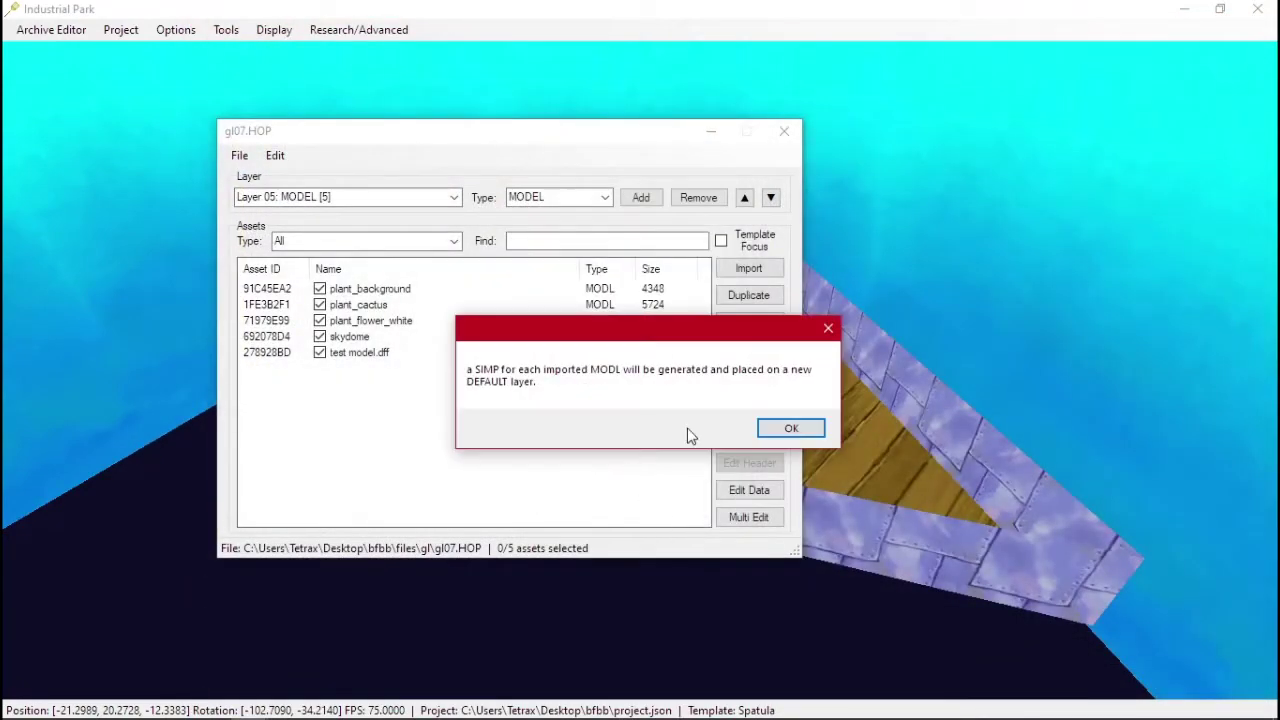
{"action": "left_click", "coordinate": [790, 430]}
Copy SIMP_SLIDEM ODEL_01 and SIMP_TRACK_01 from Layer 19: DEFAULT and remove them from that layer
{"action": "left_click", "coordinate": [437, 197]}
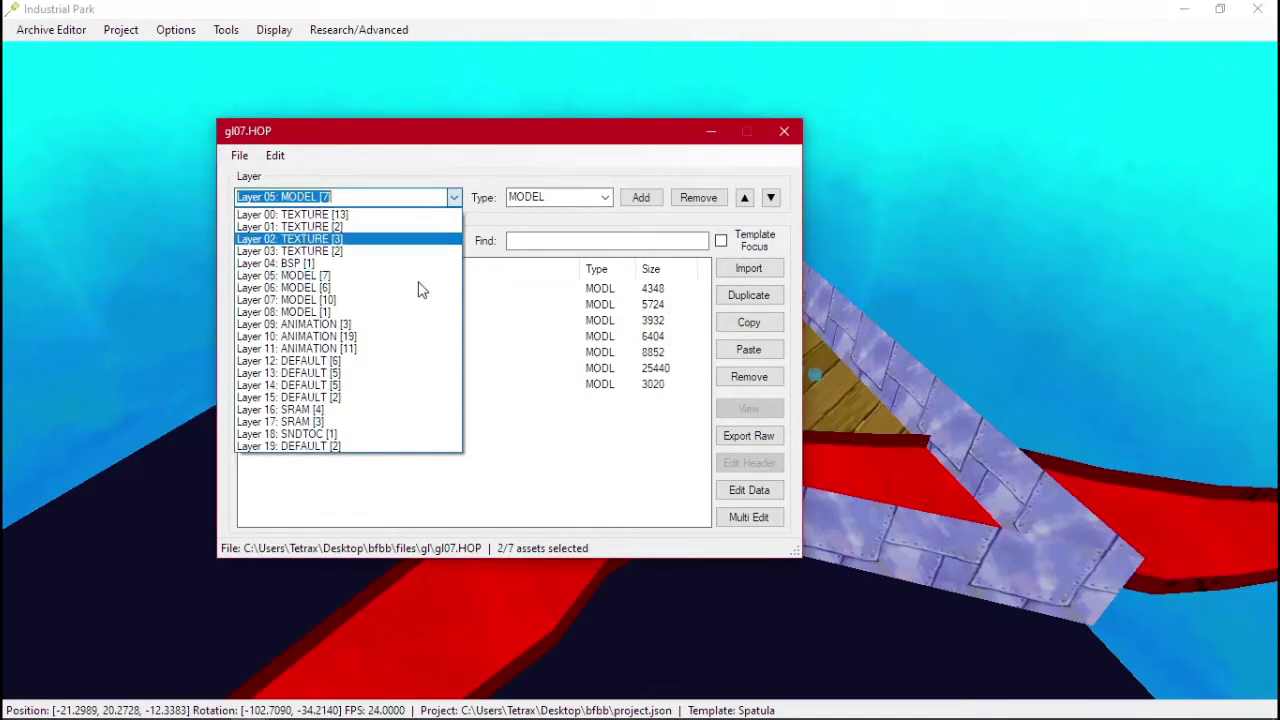
{"action": "left_click", "coordinate": [335, 446]}
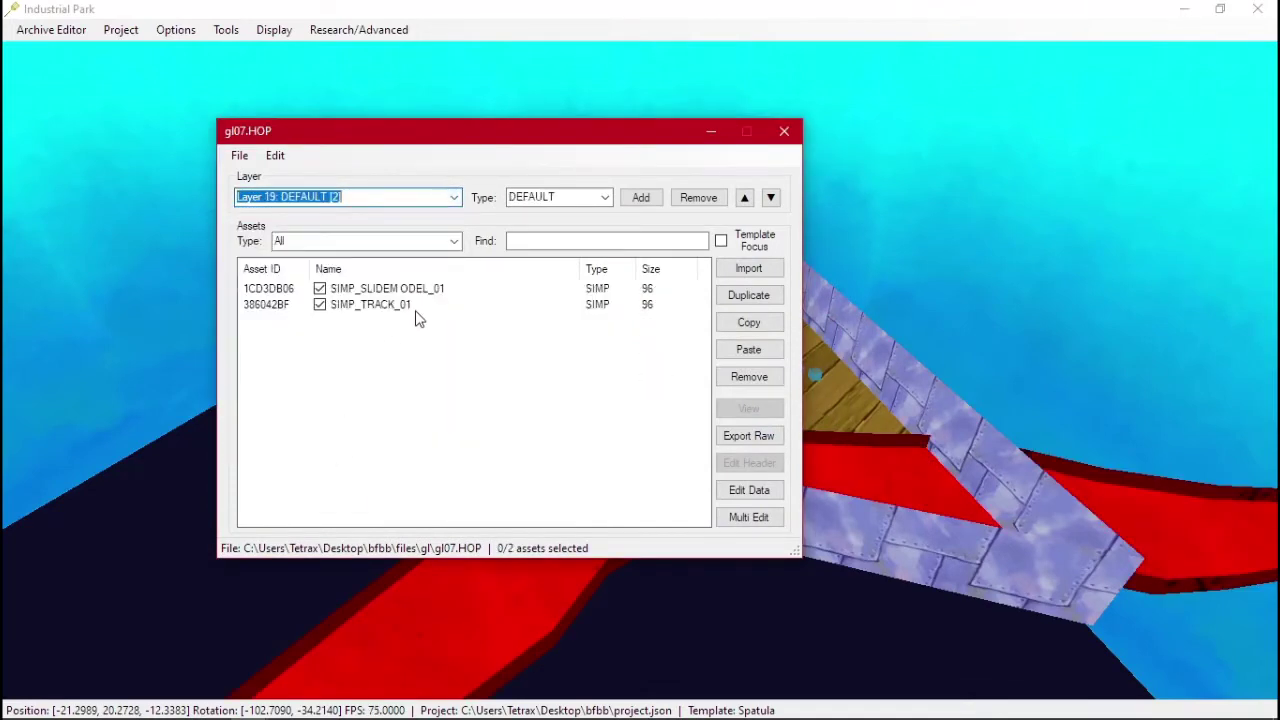
{"action": "left_click", "coordinate": [414, 304]}
{"action": "left_click", "coordinate": [414, 288], "text": "shift"}
{"action": "left_click", "coordinate": [752, 324]}
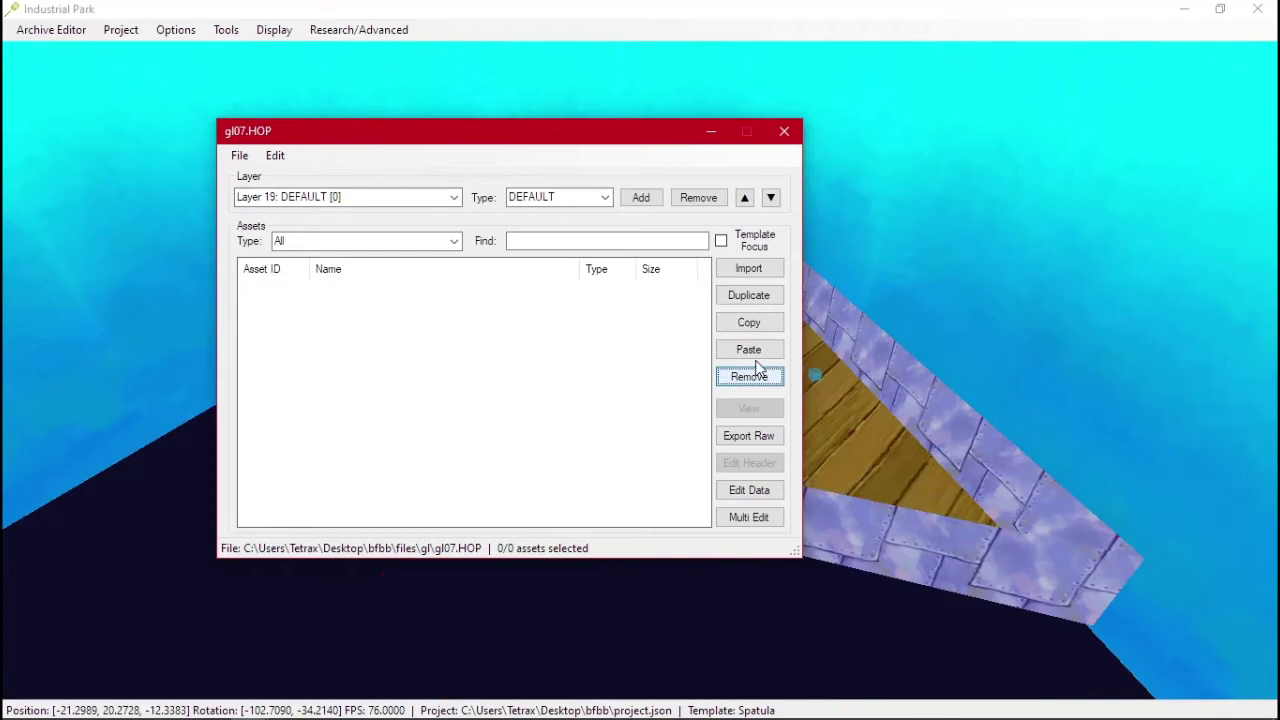
Save the gl07.HOP archive and close its editor
{"action": "left_click", "coordinate": [242, 156]}
{"action": "left_click", "coordinate": [336, 216]}
{"action": "left_click", "coordinate": [781, 138]}
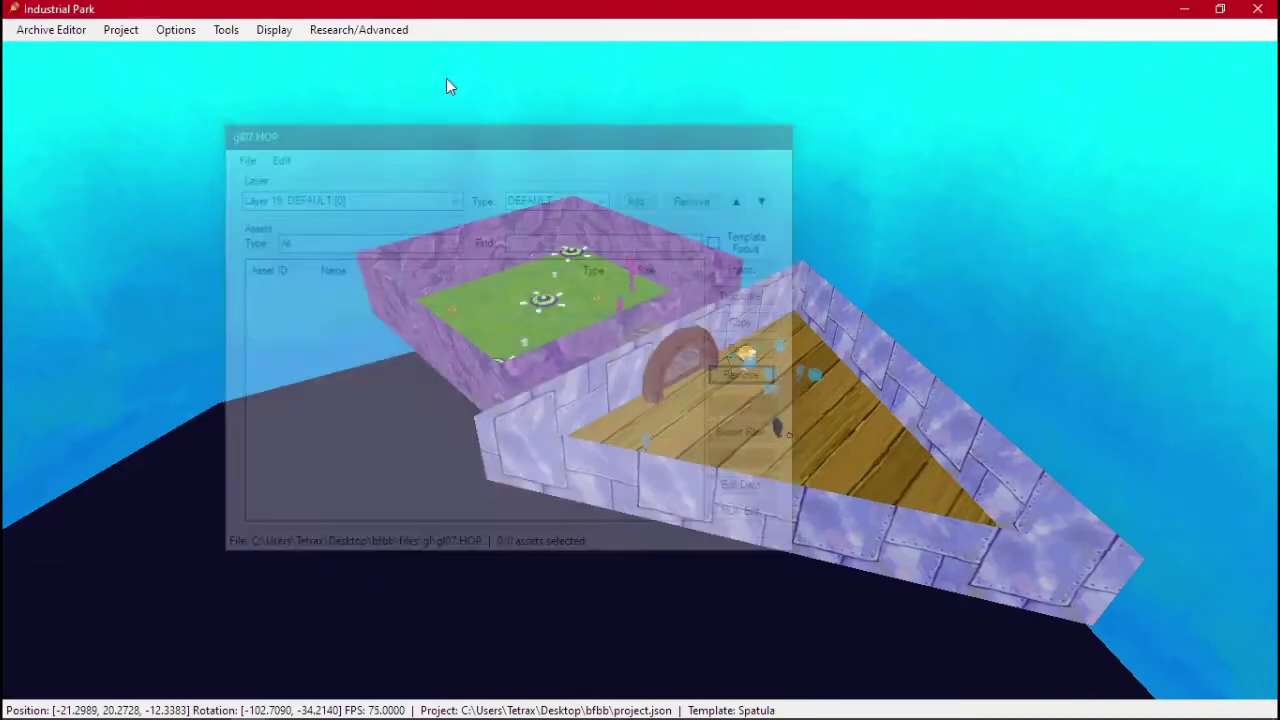
Open the gl07.HIP archive and paste the copied SIMPs into Layer 00: DEFAULT
{"action": "left_click", "coordinate": [75, 31]}
{"action": "left_click", "coordinate": [63, 76]}
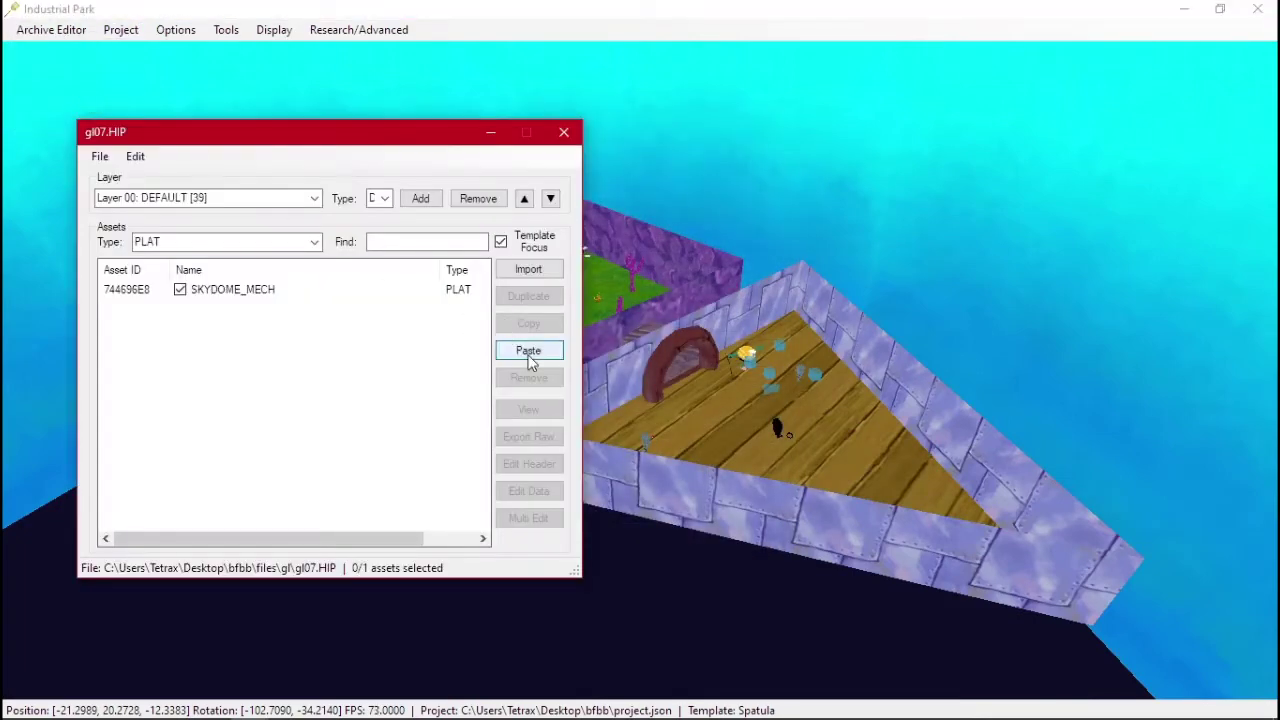
{"action": "left_click", "coordinate": [530, 358]}
{"action": "scroll", "coordinate": [786, 511], "scroll_direction": "down", "scroll_amount": 10}
{"action": "middle_click_drag", "start_coordinate": [913, 382], "coordinate": [675, 463]}
{"action": "left_click", "coordinate": [783, 522]}
{"action": "scroll", "coordinate": [786, 438], "scroll_direction": "up", "scroll_amount": 1}
{"action": "scroll", "coordinate": [675, 463], "scroll_direction": "down", "scroll_amount": 3}
Select SIMP_TEST MODEL_01 and SIMP_TRACK_01 and move them together along the Z axis by about -10.35 units
{"action": "left_click", "coordinate": [245, 401]}
{"action": "left_click", "coordinate": [267, 388], "text": "ctrl"}
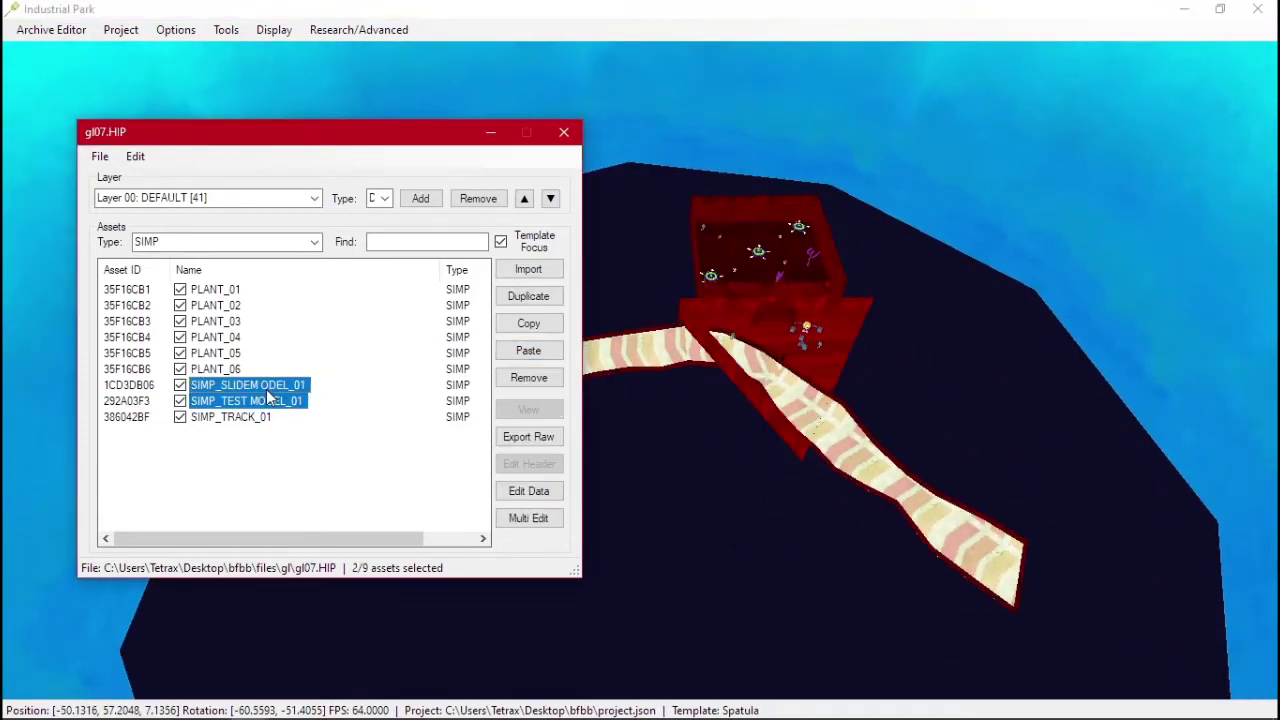
{"action": "left_click", "coordinate": [298, 431]}
{"action": "left_click", "coordinate": [270, 402]}
{"action": "left_click", "coordinate": [265, 417], "text": "ctrl"}
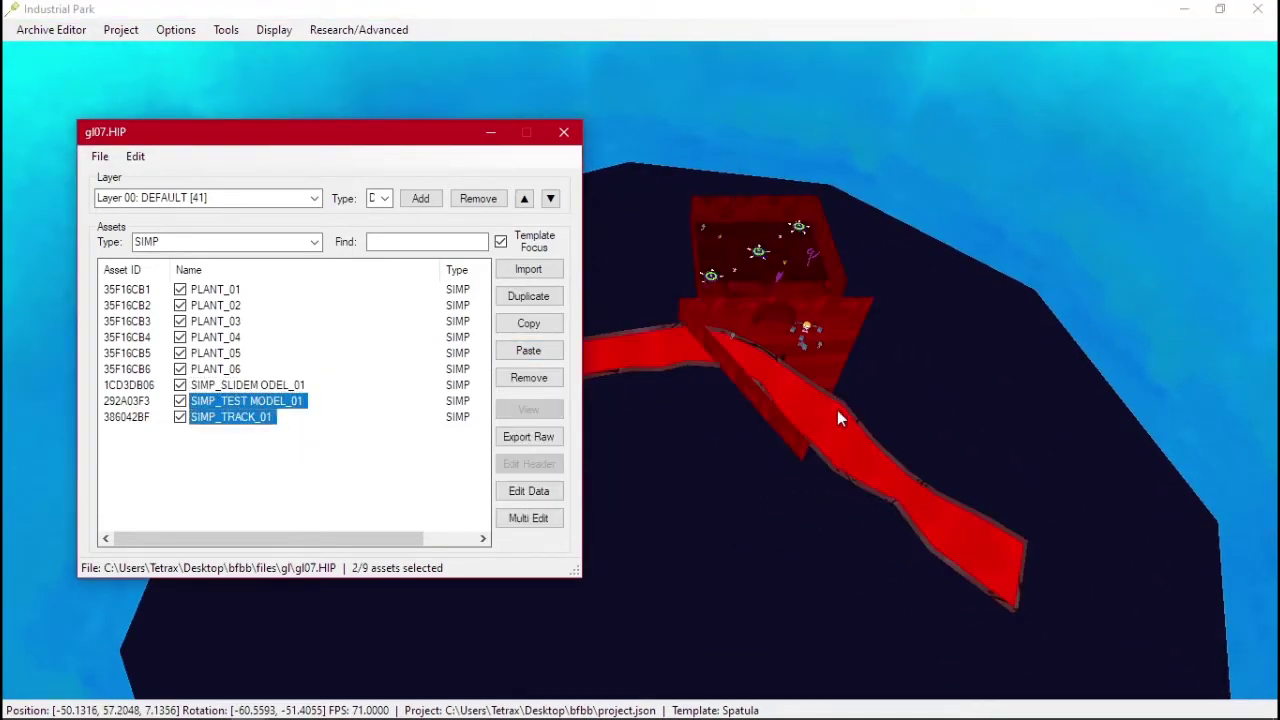
{"action": "middle_click_drag", "start_coordinate": [837, 410], "coordinate": [716, 391]}
{"action": "left_click_drag", "start_coordinate": [997, 442], "coordinate": [913, 398]}
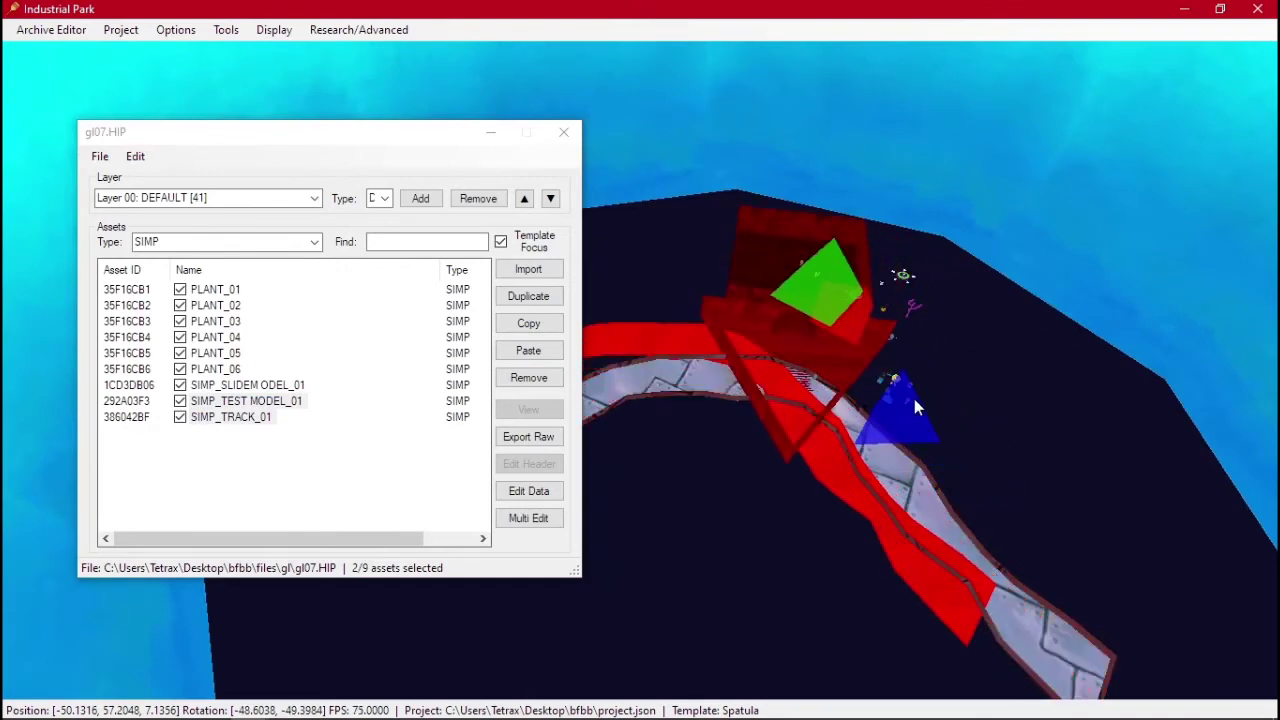
Inspect the position values of SIMP_TEST MODEL_01 in its asset data
{"action": "left_click", "coordinate": [529, 491]}
{"action": "left_click", "coordinate": [462, 155]}
{"action": "left_click", "coordinate": [443, 139]}
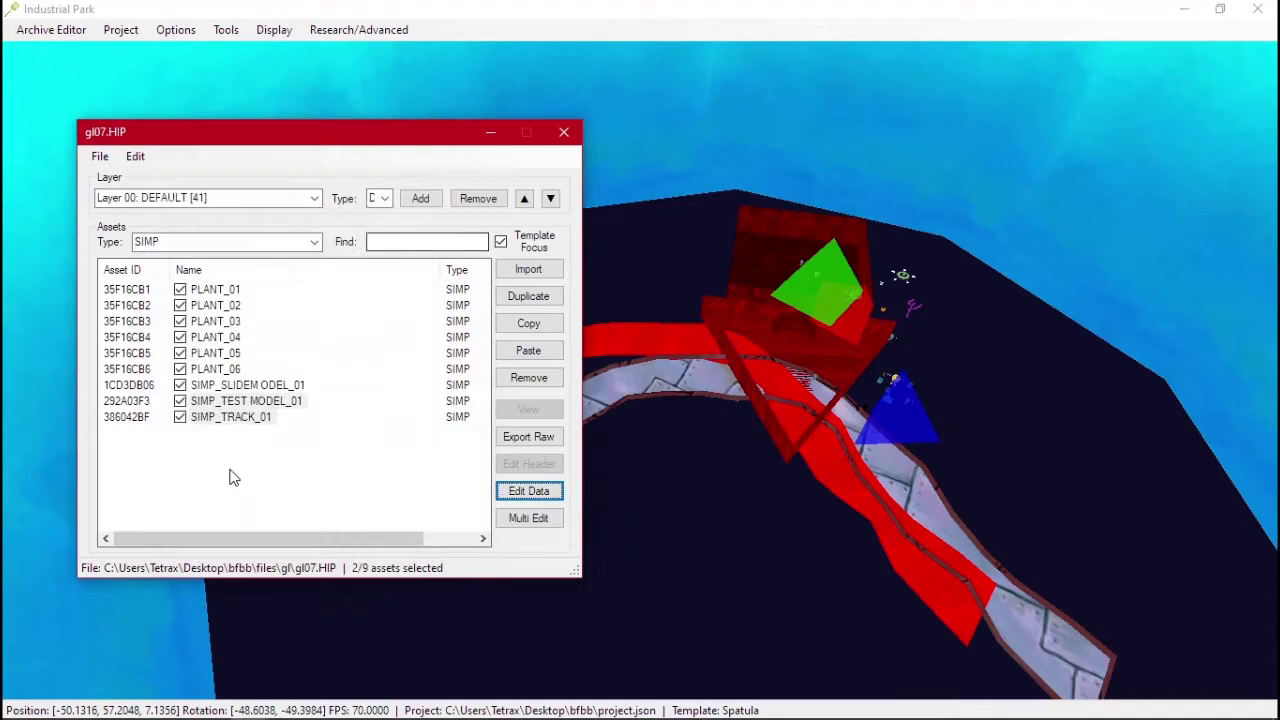
{"action": "left_click", "coordinate": [229, 477]}
{"action": "left_click", "coordinate": [262, 400]}
{"action": "left_click", "coordinate": [529, 491]}
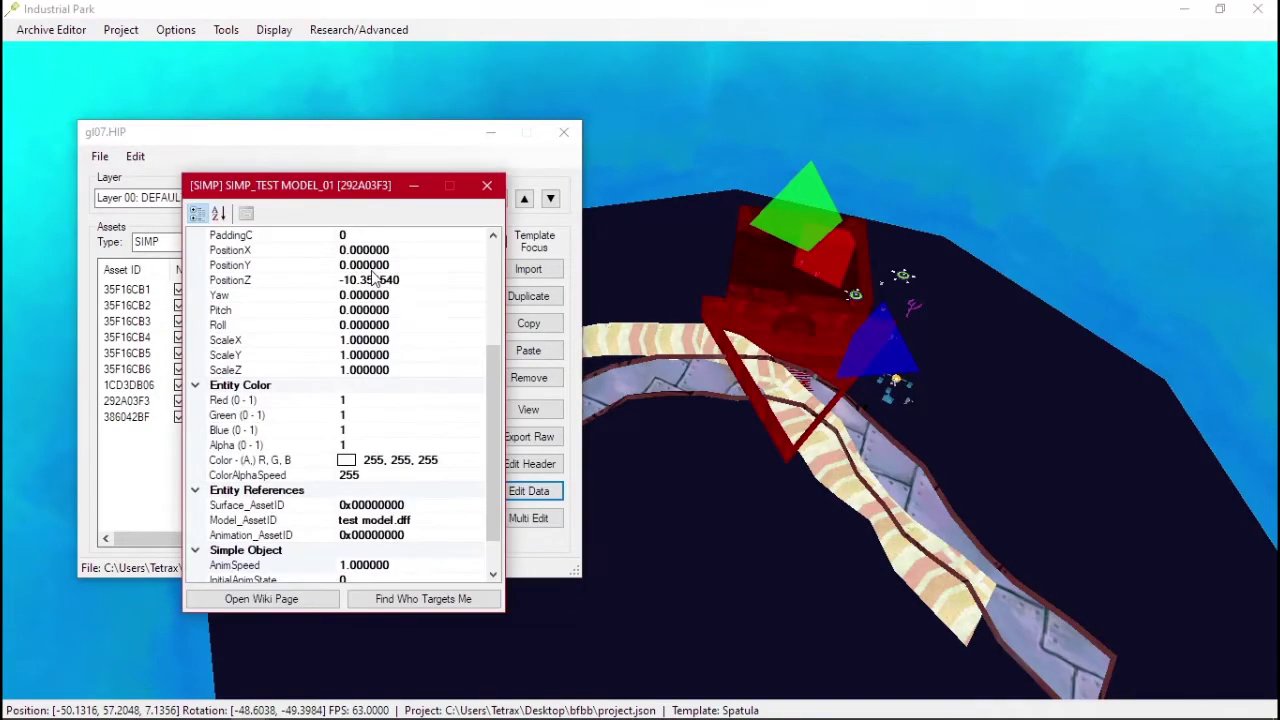
{"action": "left_click", "coordinate": [488, 187]}
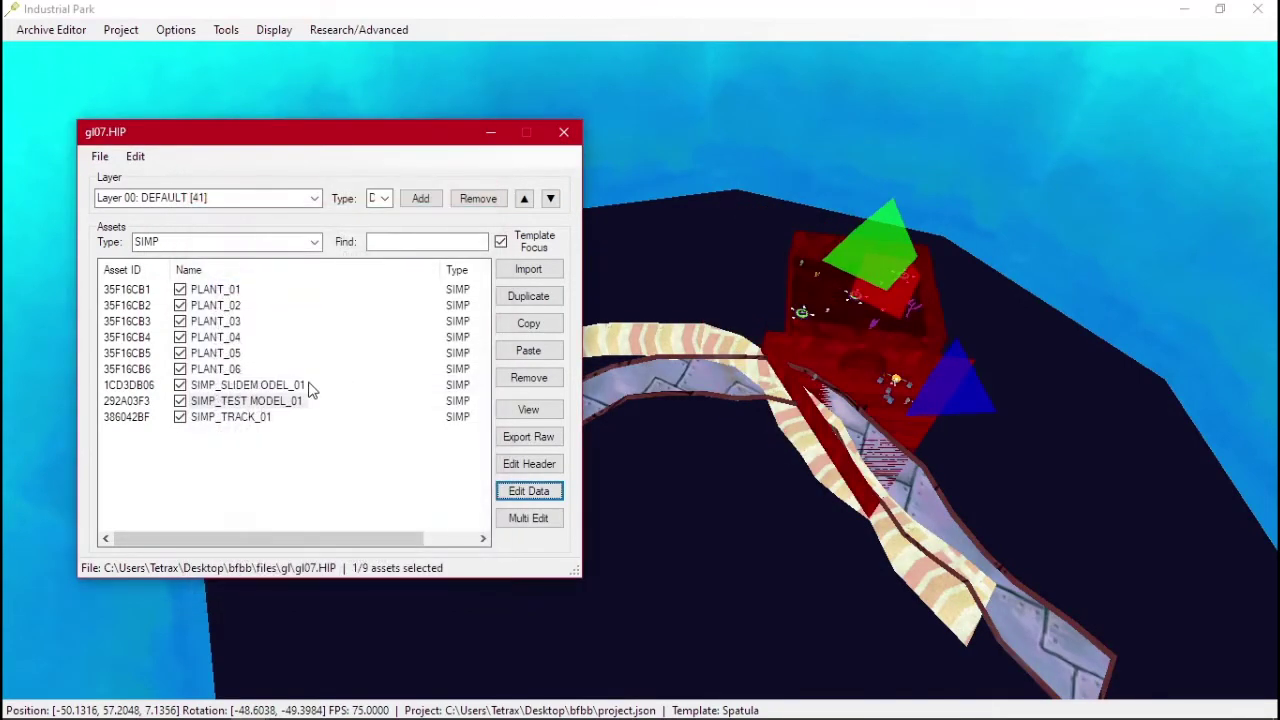
Rename the SIMP_SLIDEM ODEL_01 asset as SLIDE_MODEL
{"action": "left_click", "coordinate": [248, 385]}
{"action": "left_click", "coordinate": [530, 464]}
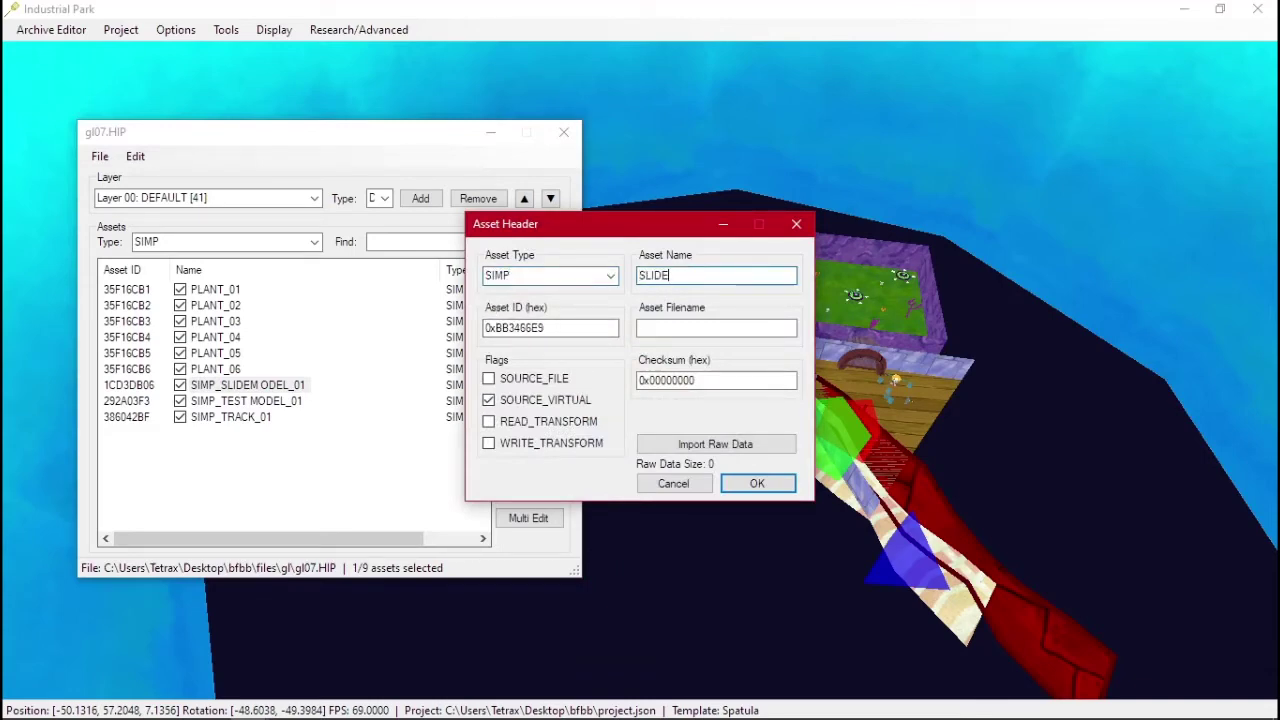
{"action": "type", "text": "SLIDE_MODEL"}
{"action": "key", "text": "Return"}
Rename the SIMP_TRACK_01 asset as TRACK00
{"action": "left_click", "coordinate": [263, 402]}
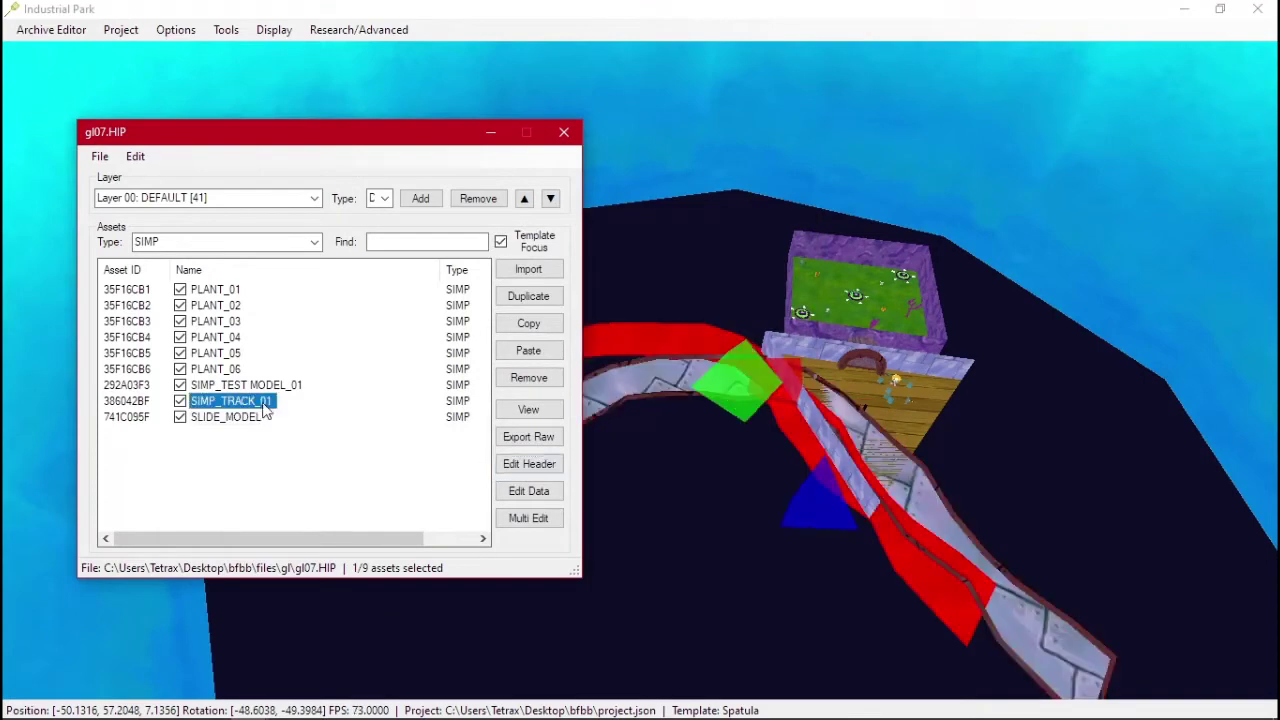
{"action": "left_click", "coordinate": [546, 467]}
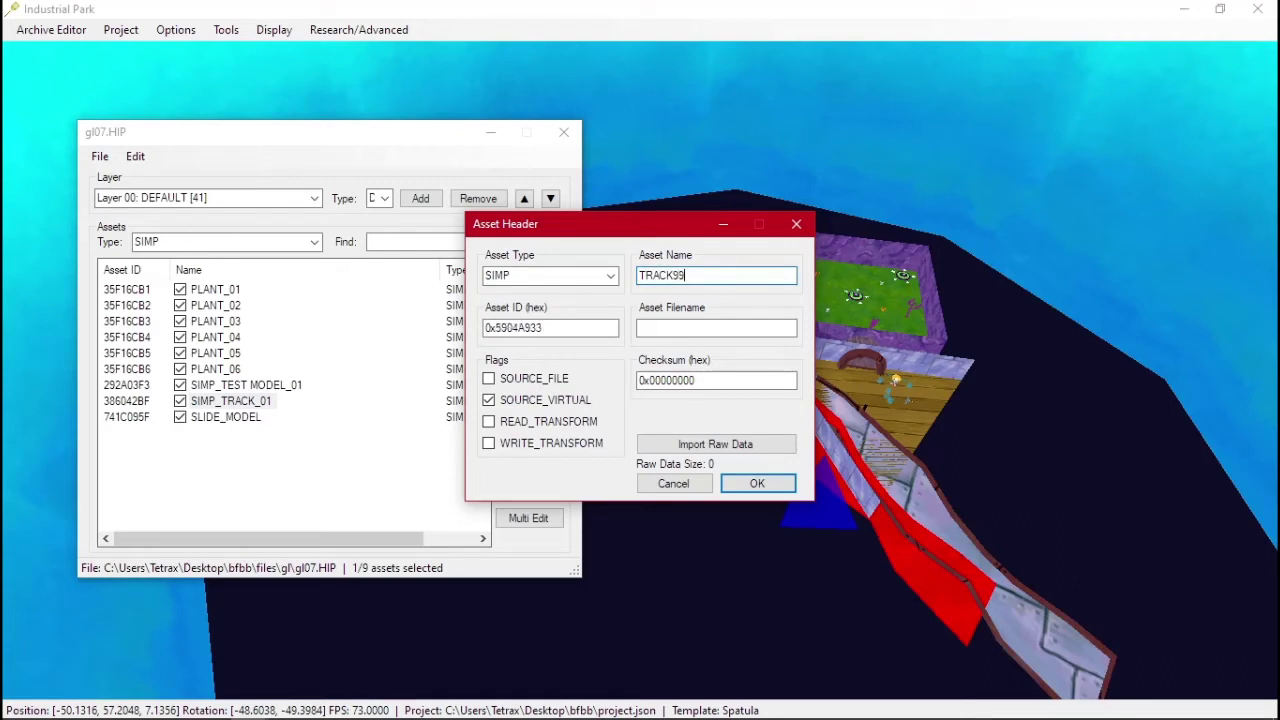
{"action": "type", "text": "TRACK00"}
{"action": "key", "text": "Return"}
Set PositionZ of TRACK00 to 0 in its asset data and close the data window
{"action": "left_click", "coordinate": [532, 492]}
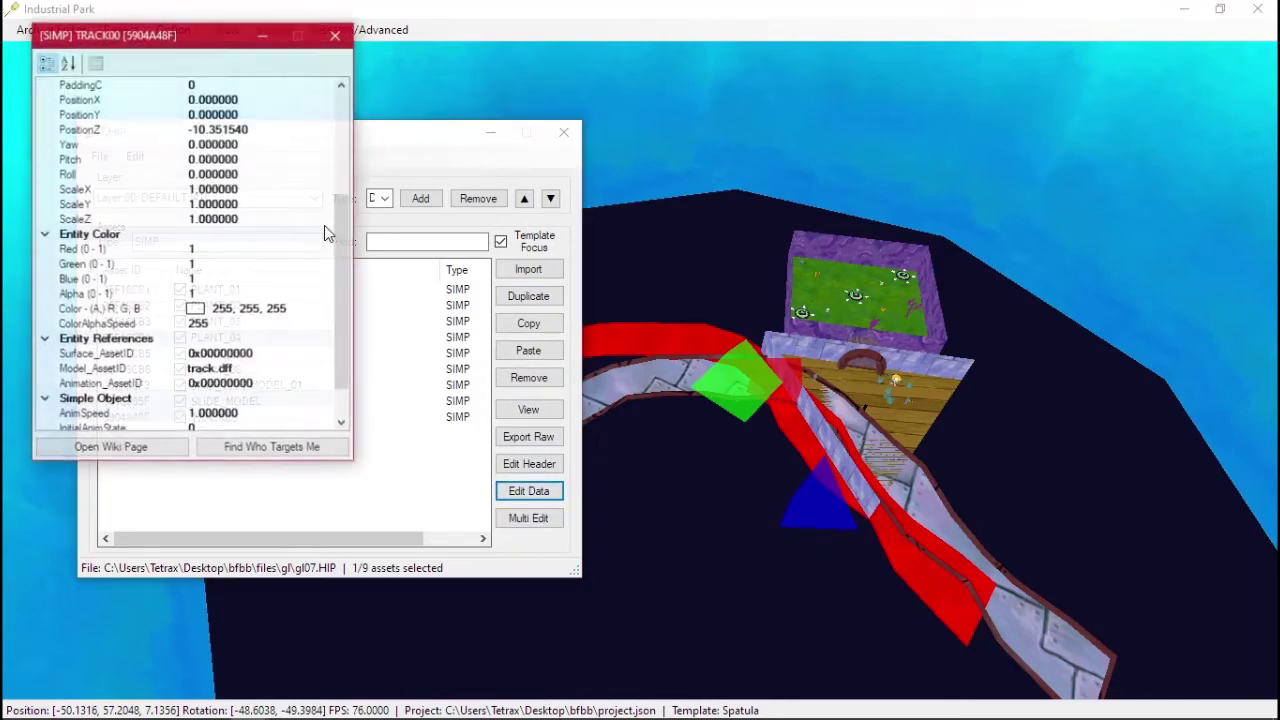
{"action": "type", "text": "0"}
{"action": "key", "text": "Return"}
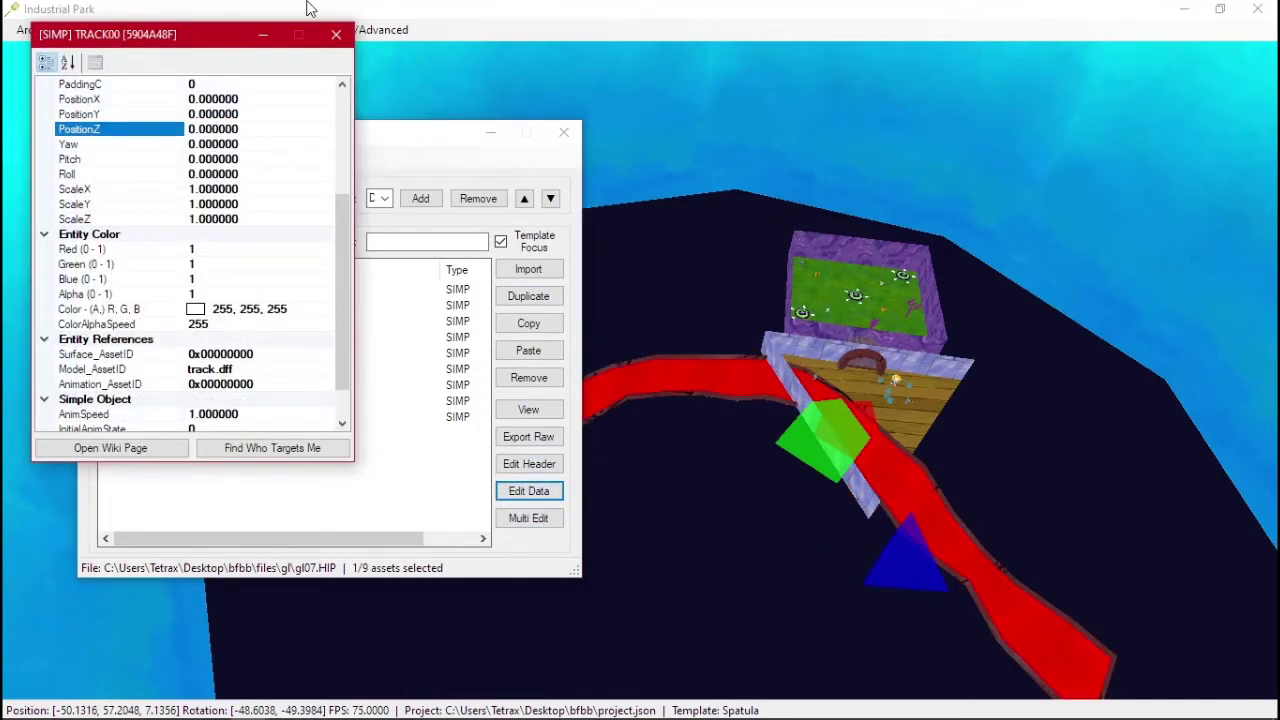
{"action": "left_click", "coordinate": [338, 36]}
Select TRACK00 and SLIDE_MODEL and rotate them together about the vertical axis, turning the slide's end away from the viewer
{"action": "left_click", "coordinate": [230, 418]}
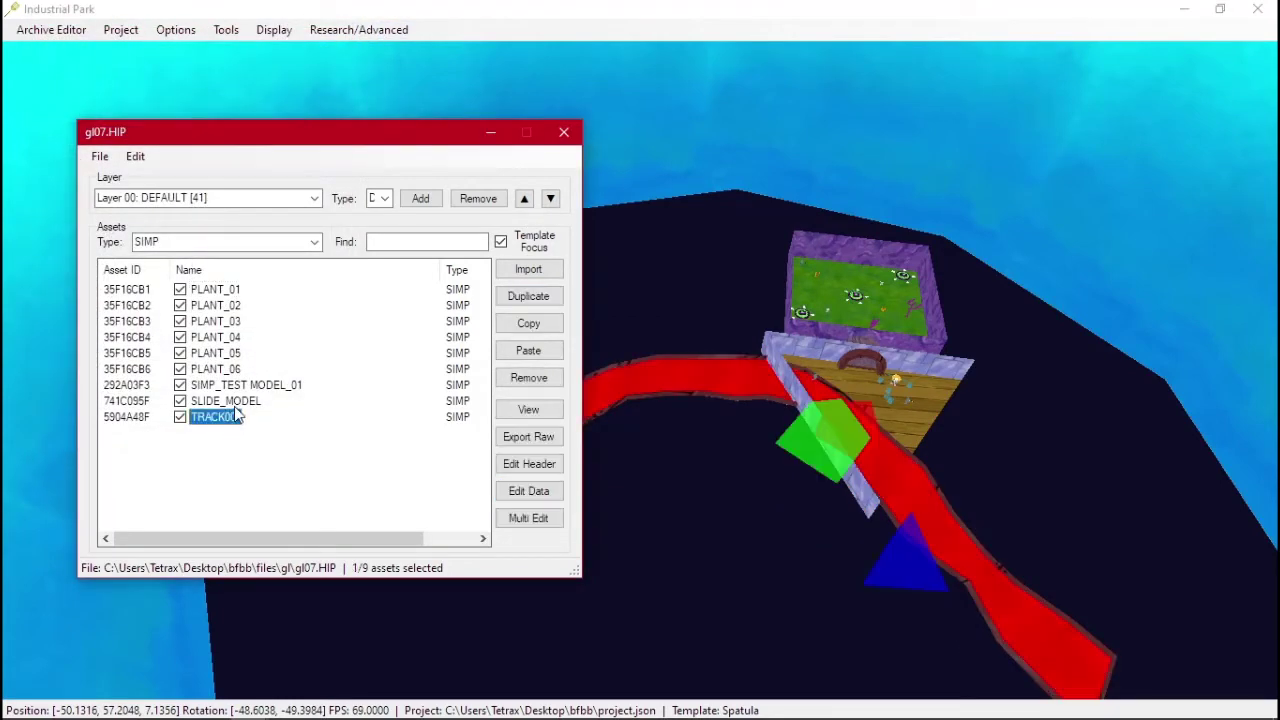
{"action": "left_click", "coordinate": [236, 408], "text": "ctrl"}
{"action": "middle_click_drag", "start_coordinate": [755, 425], "coordinate": [749, 457]}
{"action": "key", "text": "v"}
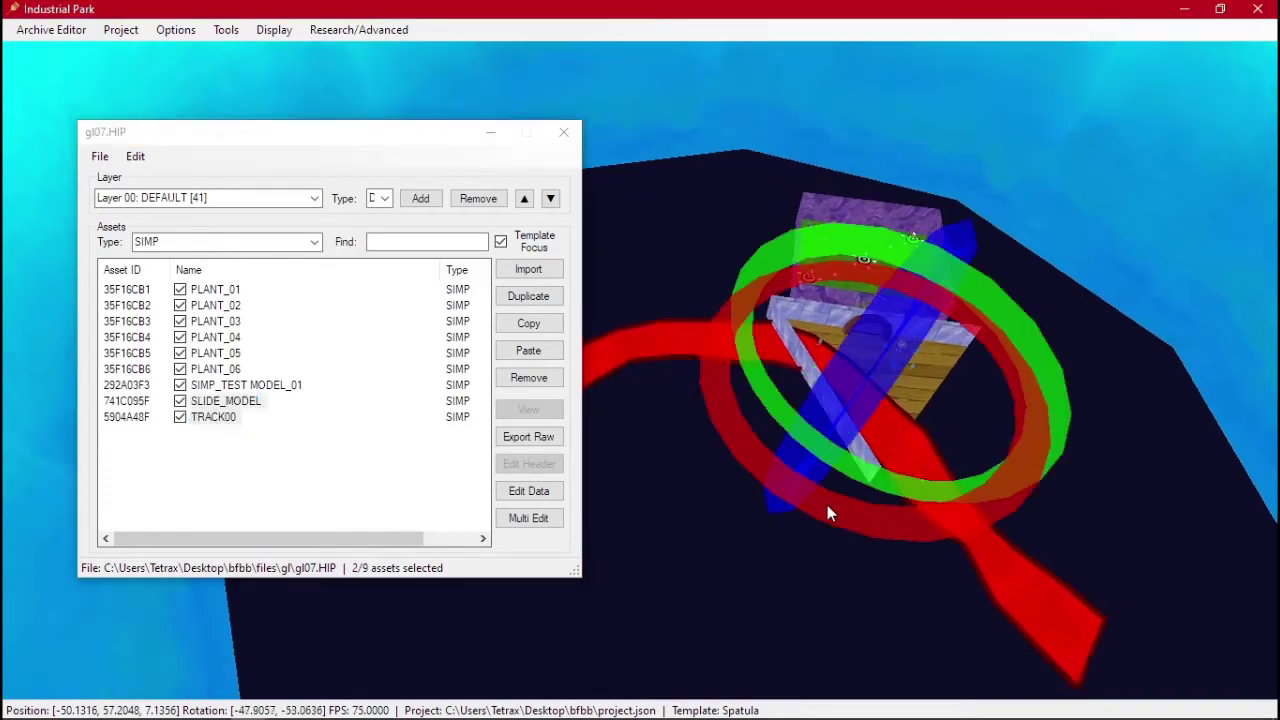
{"action": "left_click_drag", "start_coordinate": [912, 529], "coordinate": [959, 580]}
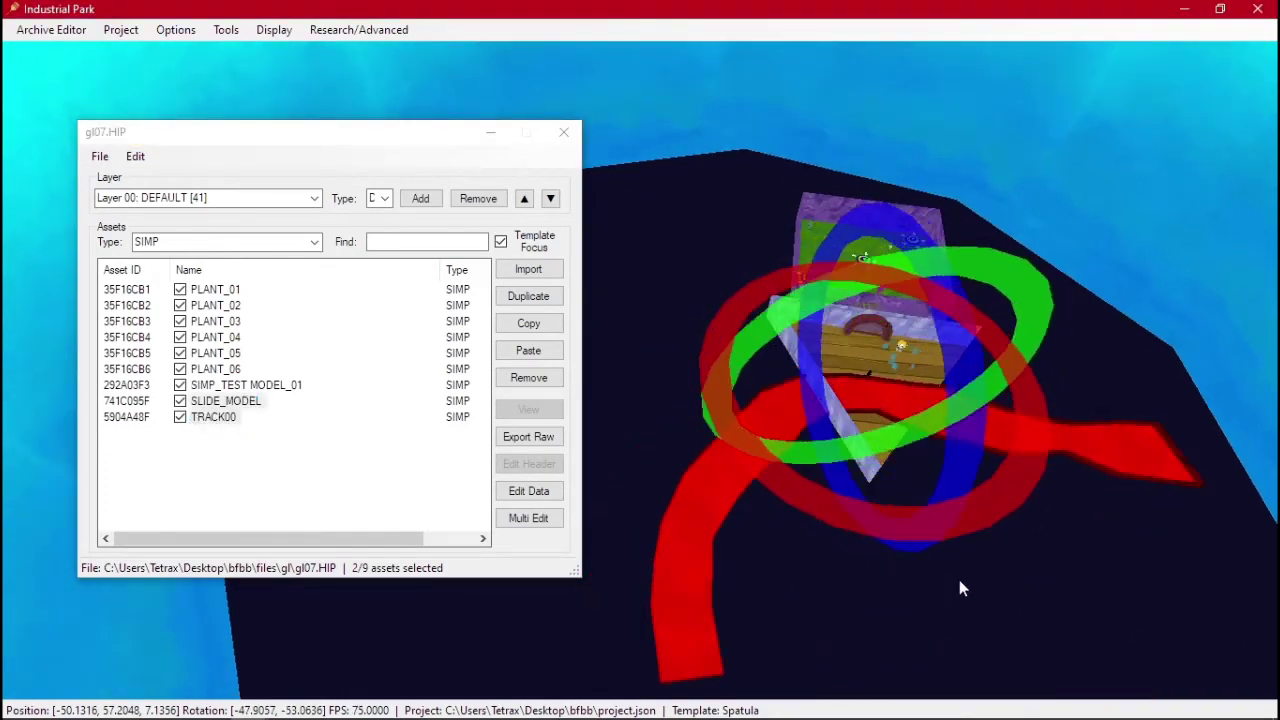
Move SLIDE_MODEL and TRACK00 horizontally until the end of the slide meets the edge of the triangular wooden platform
{"action": "key", "text": "v"}
{"action": "key", "text": "v"}
{"action": "left_click_drag", "start_coordinate": [1042, 598], "coordinate": [752, 518]}
{"action": "middle_click_drag", "start_coordinate": [855, 333], "coordinate": [790, 337]}
{"action": "right_click_drag", "start_coordinate": [790, 337], "coordinate": [775, 323]}
{"action": "left_click_drag", "start_coordinate": [795, 282], "coordinate": [590, 357]}
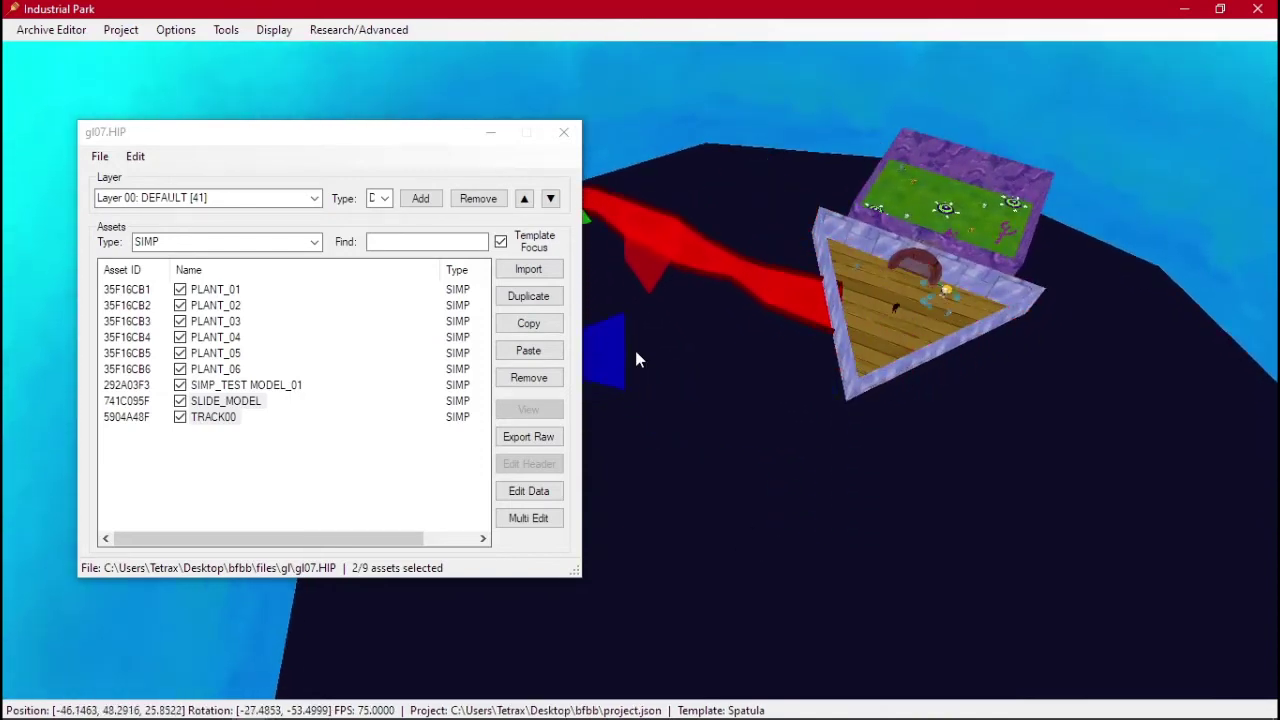
{"action": "key", "text": "d"}
{"action": "middle_click_drag", "start_coordinate": [637, 349], "coordinate": [612, 304]}
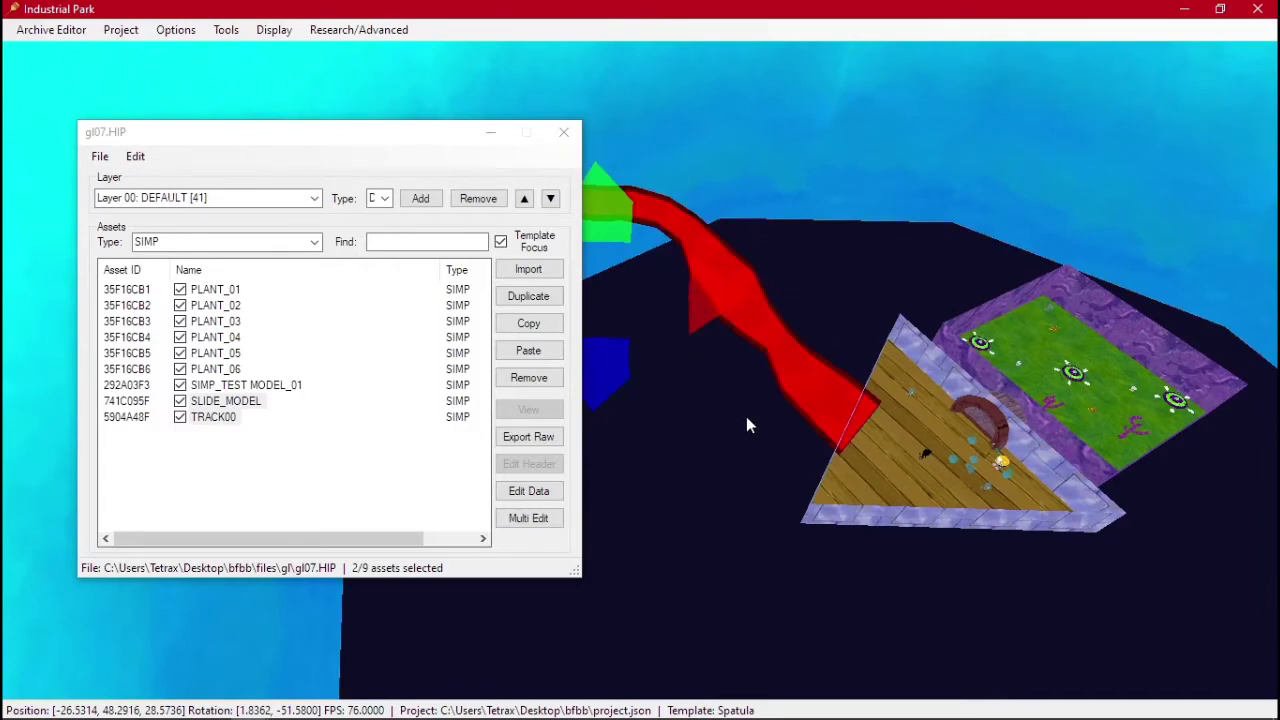
Rotate SLIDE_MODEL and TRACK00 slightly further about the vertical axis to a yaw of about 60 degrees
{"action": "middle_click_drag", "start_coordinate": [1034, 468], "coordinate": [890, 438]}
{"action": "scroll", "coordinate": [843, 433], "scroll_direction": "down", "scroll_amount": 3}
{"action": "key", "text": "v"}
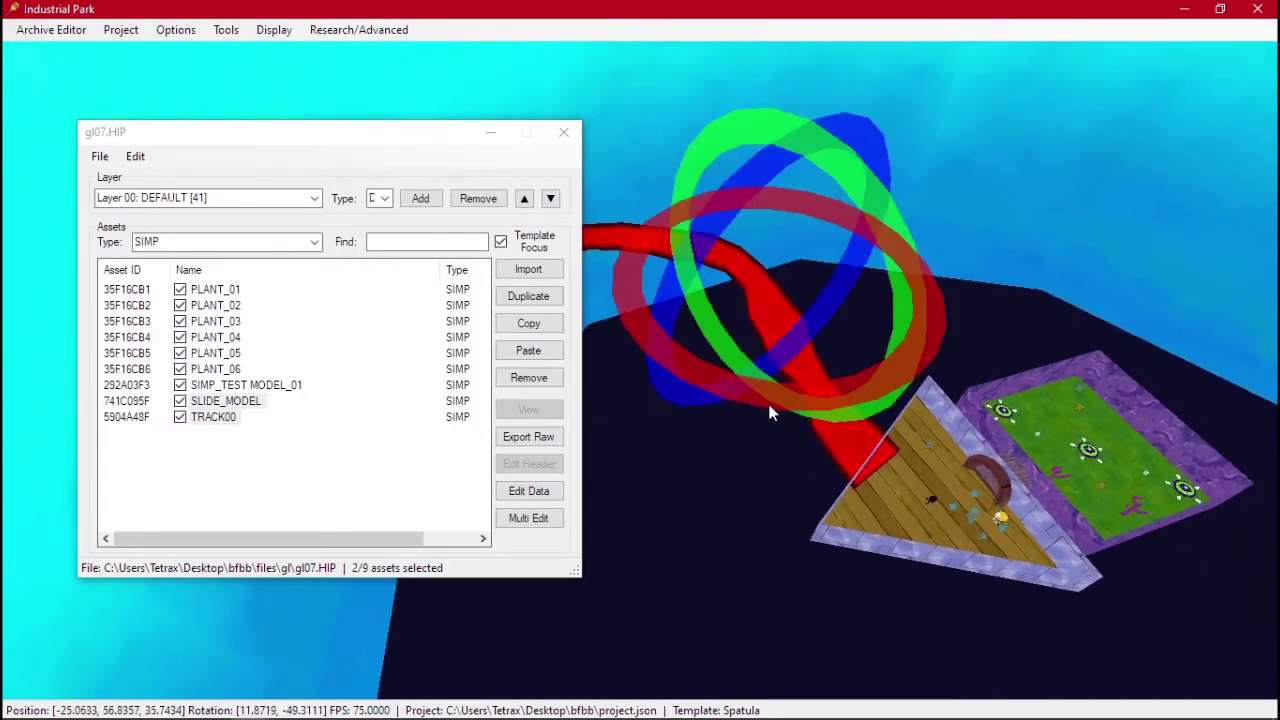
{"action": "left_click_drag", "start_coordinate": [732, 400], "coordinate": [746, 410]}
{"action": "key", "text": "v"}
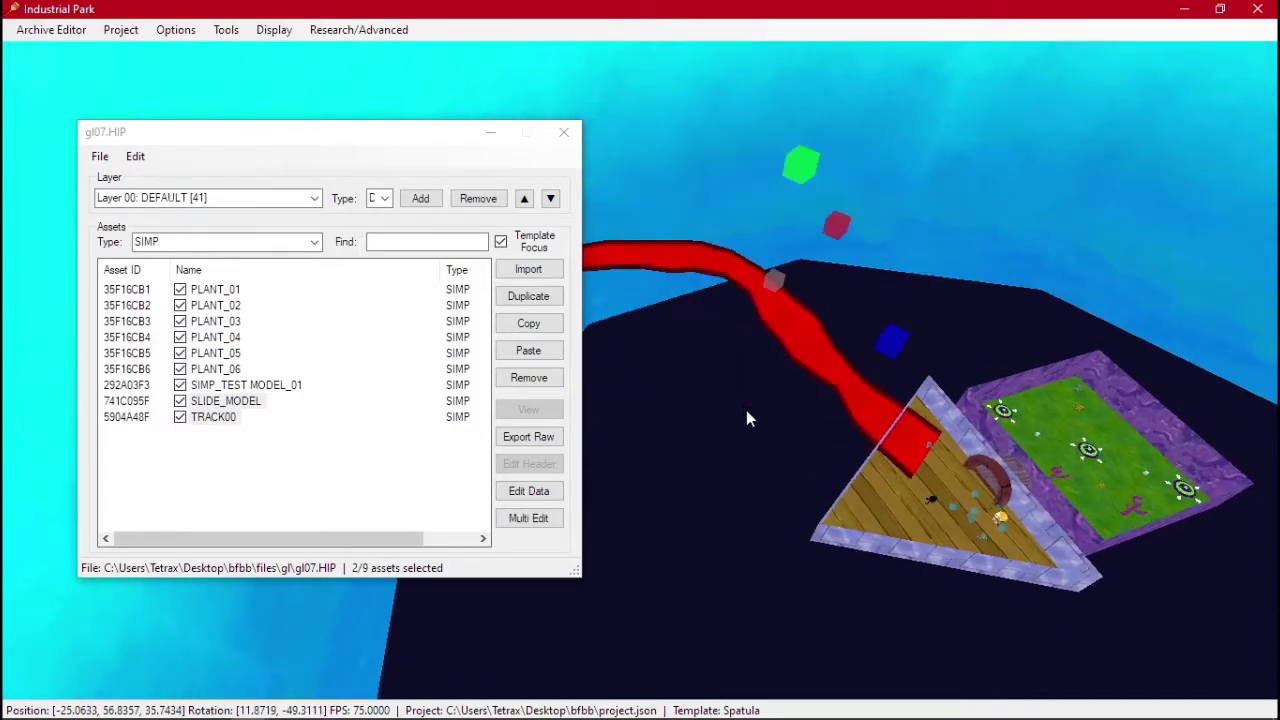
{"action": "key", "text": "v"}
{"action": "key", "text": "v"}
Move SLIDE_MODEL and TRACK00 against the platform wall at about X -24.3, Y 3.1, Z -33.9
{"action": "left_click_drag", "start_coordinate": [789, 356], "coordinate": [736, 356]}
{"action": "middle_click_drag", "start_coordinate": [816, 252], "coordinate": [678, 237]}
{"action": "mouse_move", "coordinate": [678, 237]}
{"action": "left_mouse_down"}
{"action": "mouse_move", "coordinate": [694, 216]}
{"action": "mouse_move", "coordinate": [693, 230]}
{"action": "left_mouse_up"}
{"action": "right_click_drag", "start_coordinate": [693, 232], "coordinate": [644, 300]}
{"action": "left_click_drag", "start_coordinate": [627, 289], "coordinate": [628, 307]}
{"action": "key", "text": "s"}
{"action": "middle_click_drag", "start_coordinate": [628, 307], "coordinate": [892, 330]}
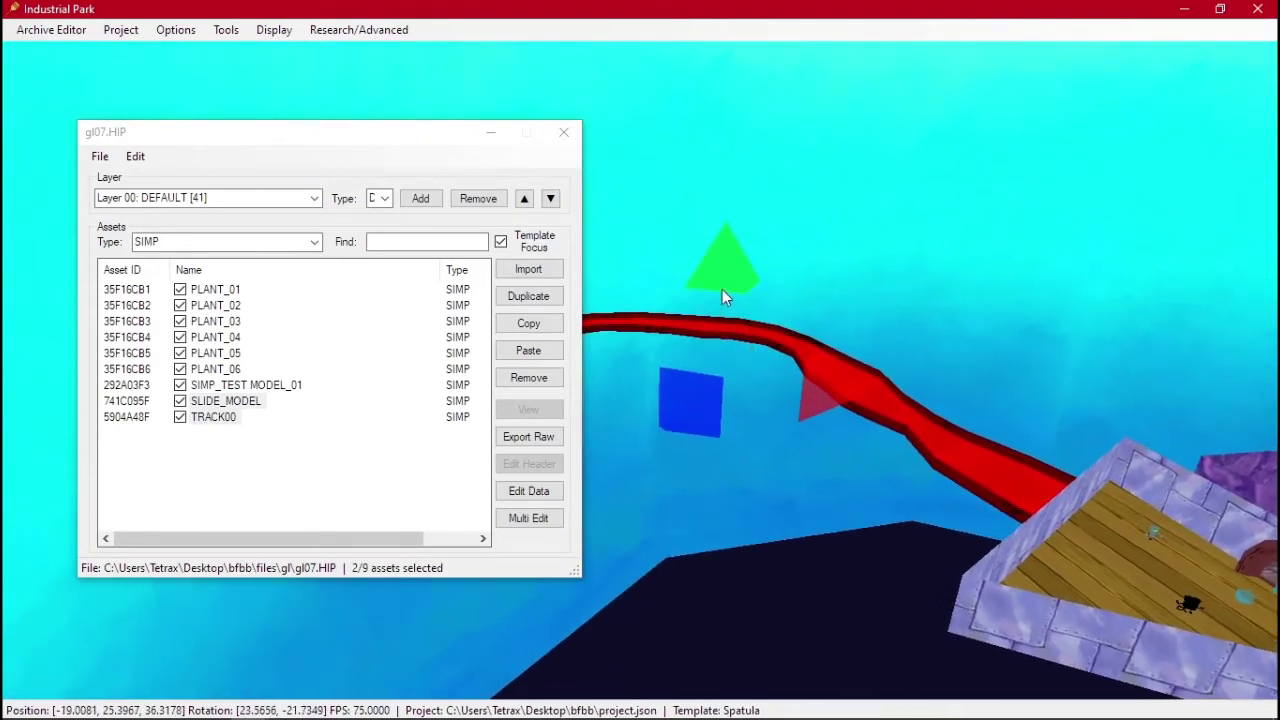
{"action": "left_click_drag", "start_coordinate": [722, 289], "coordinate": [732, 257]}
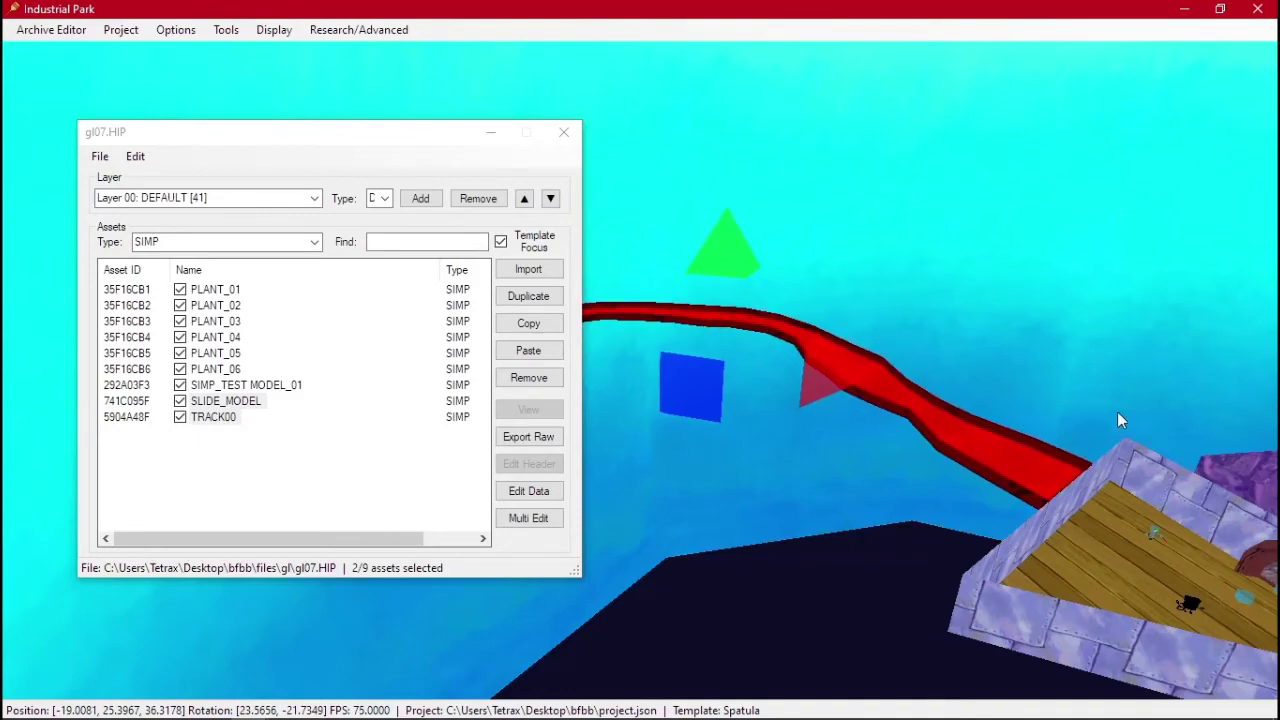
Check where the slide meets the platform wall and review the position and yaw values of TRACK00
{"action": "right_click_drag", "start_coordinate": [1117, 411], "coordinate": [795, 437]}
{"action": "left_click", "coordinate": [726, 478]}
{"action": "right_click_drag", "start_coordinate": [726, 478], "coordinate": [935, 470]}
{"action": "left_click", "coordinate": [861, 400]}
{"action": "right_click_drag", "start_coordinate": [861, 400], "coordinate": [611, 394]}
{"action": "left_click", "coordinate": [505, 489]}
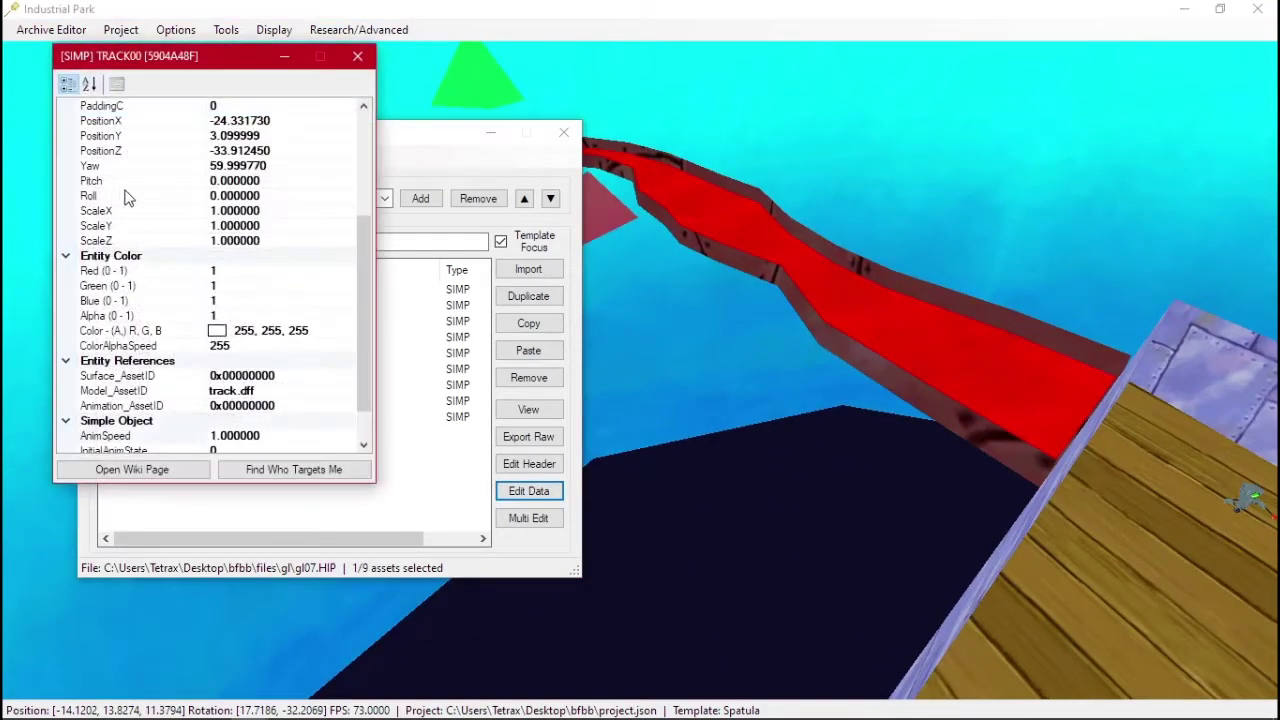
{"action": "left_click", "coordinate": [66, 136]}
{"action": "left_click", "coordinate": [356, 56]}
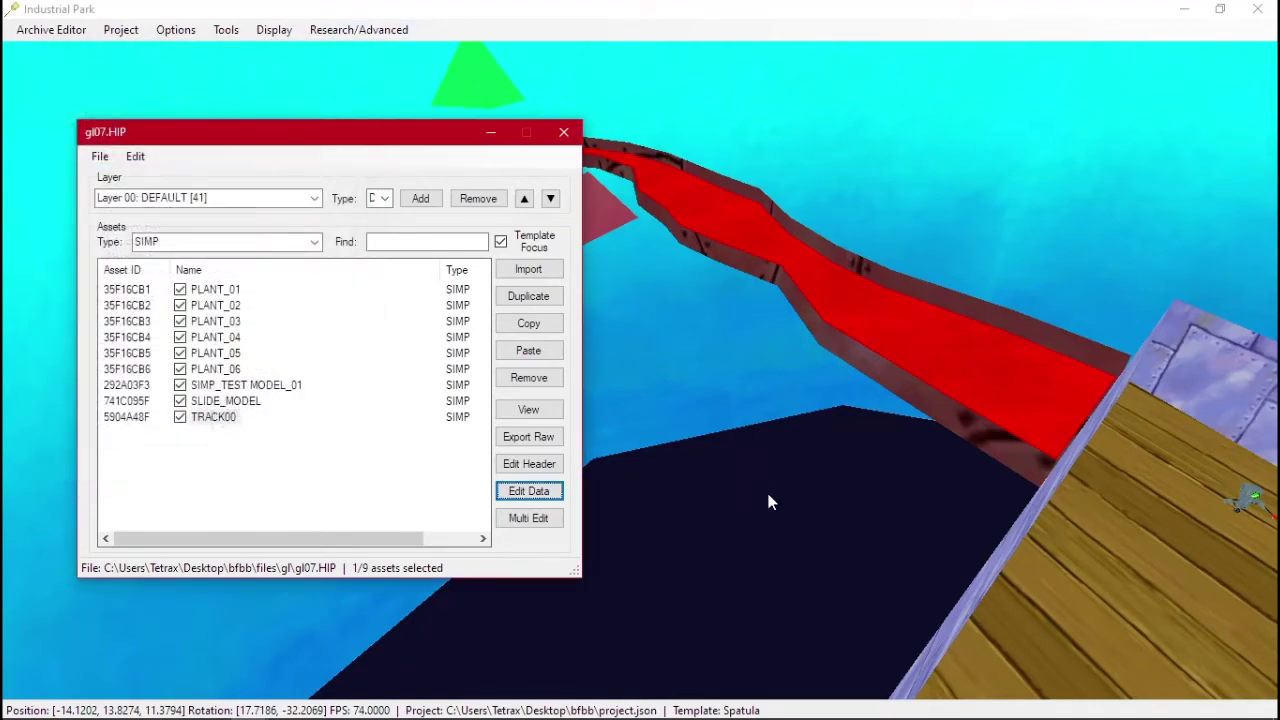
Deselect the track and choose FloatingTiki from the Battle For Bikini Bottom pickups and tikis as the placement template
{"action": "left_click", "coordinate": [766, 480]}
{"action": "right_click_drag", "start_coordinate": [766, 428], "coordinate": [834, 447]}
{"action": "right_click", "coordinate": [833, 453]}
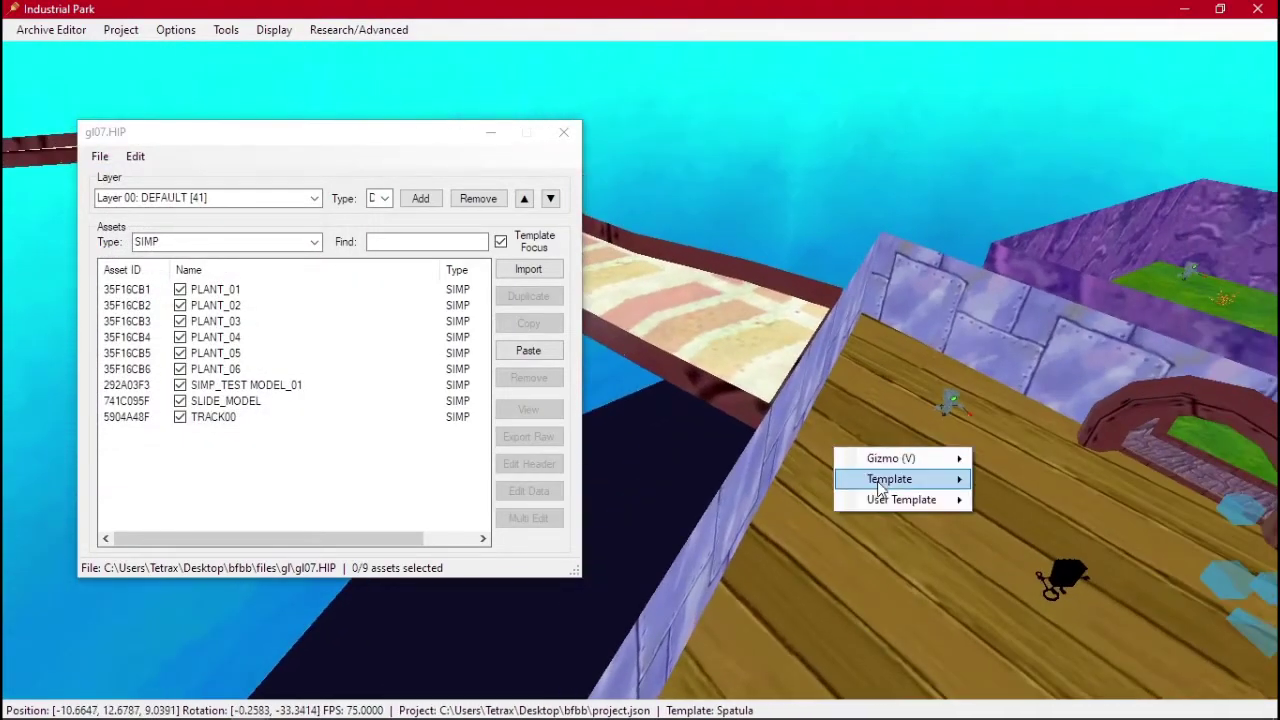
{"action": "key", "text": "Escape"}
{"action": "right_click", "coordinate": [346, 671]}
{"action": "mouse_move", "coordinate": [408, 643]}
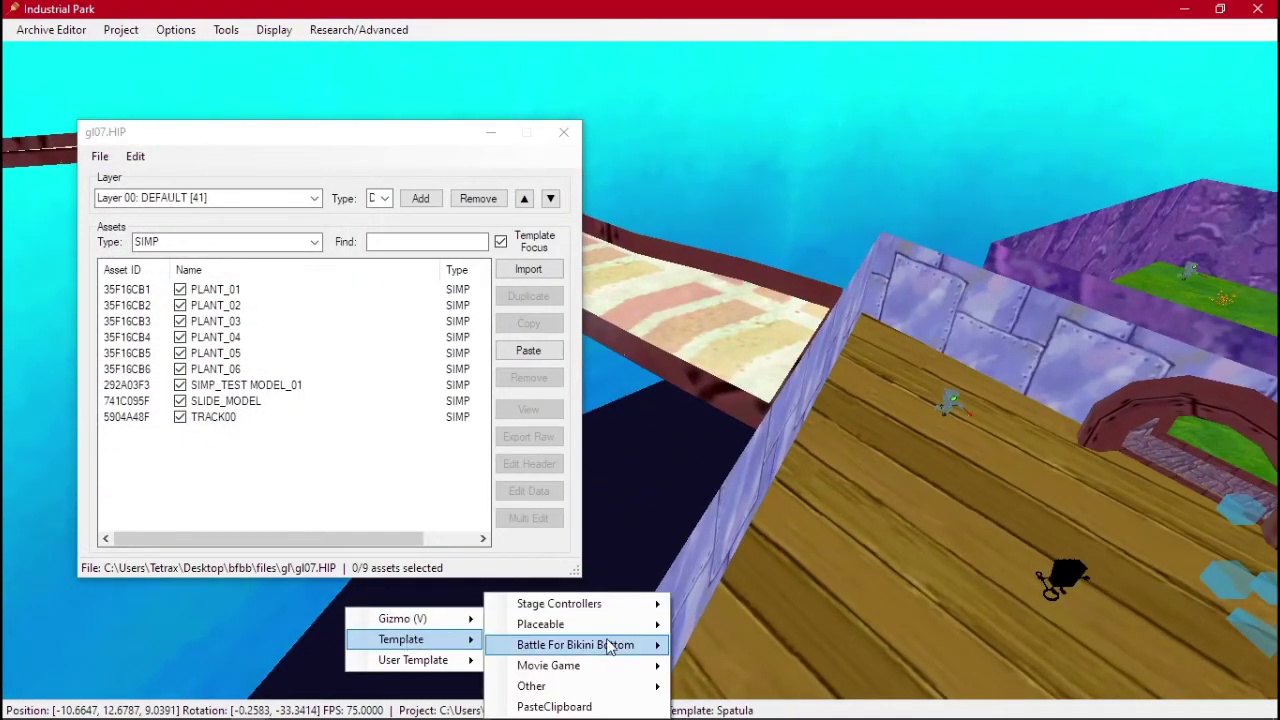
{"action": "mouse_move", "coordinate": [608, 645]}
{"action": "mouse_move", "coordinate": [772, 655]}
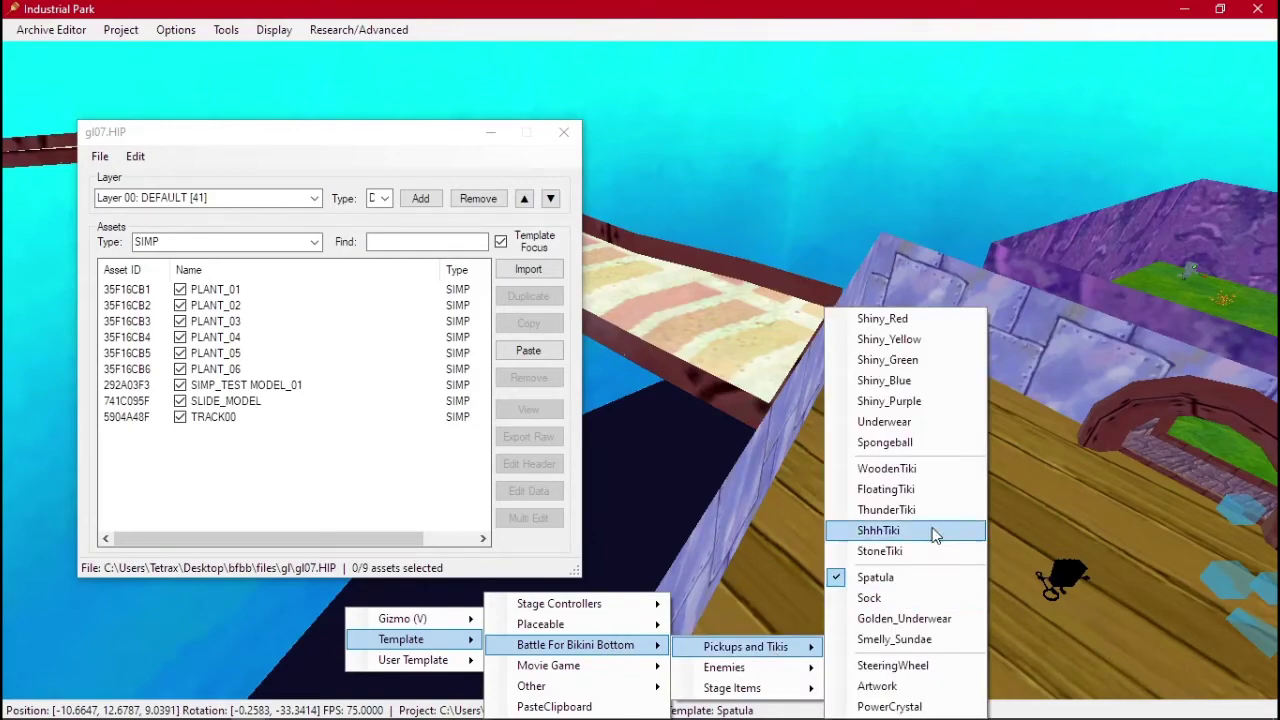
{"action": "left_click", "coordinate": [886, 489]}
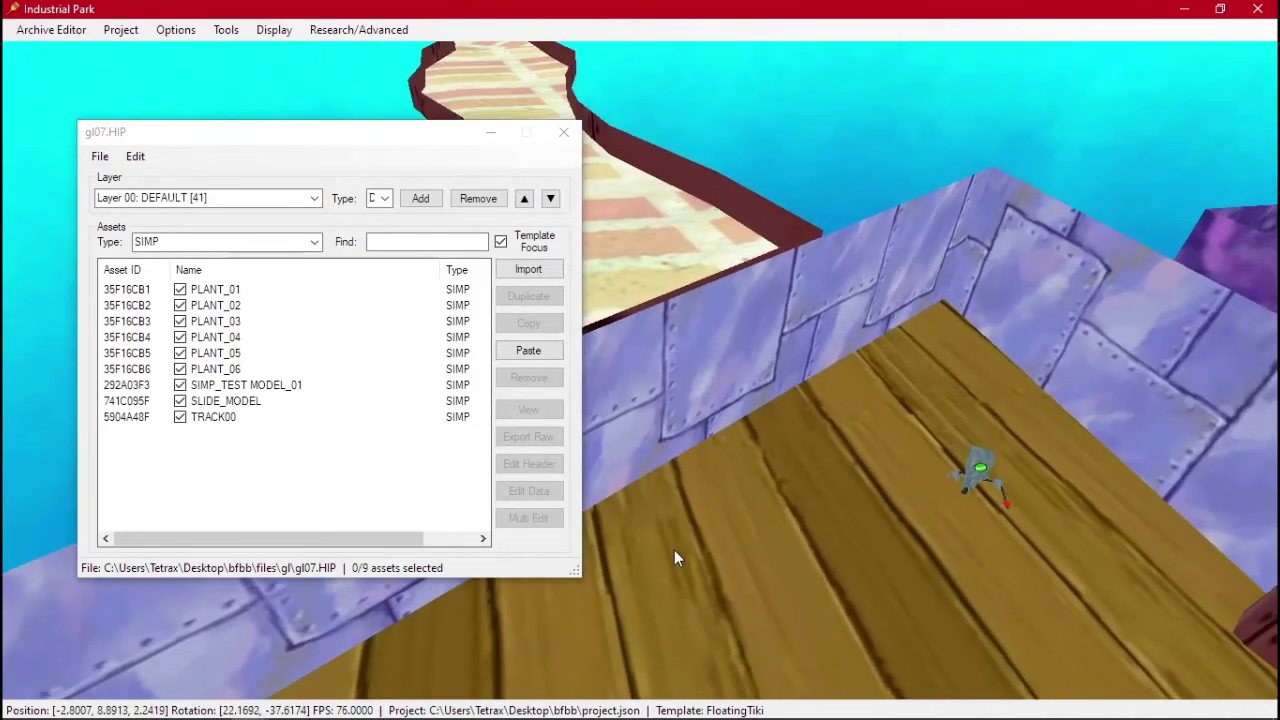
Place two floating tikis on the wooden floor beside the wall at the slide's end
{"action": "scroll", "coordinate": [675, 539], "scroll_direction": "down", "scroll_amount": 3}
{"action": "middle_click_drag", "start_coordinate": [675, 535], "coordinate": [768, 511]}
{"action": "right_click", "coordinate": [751, 516], "text": "ctrl"}
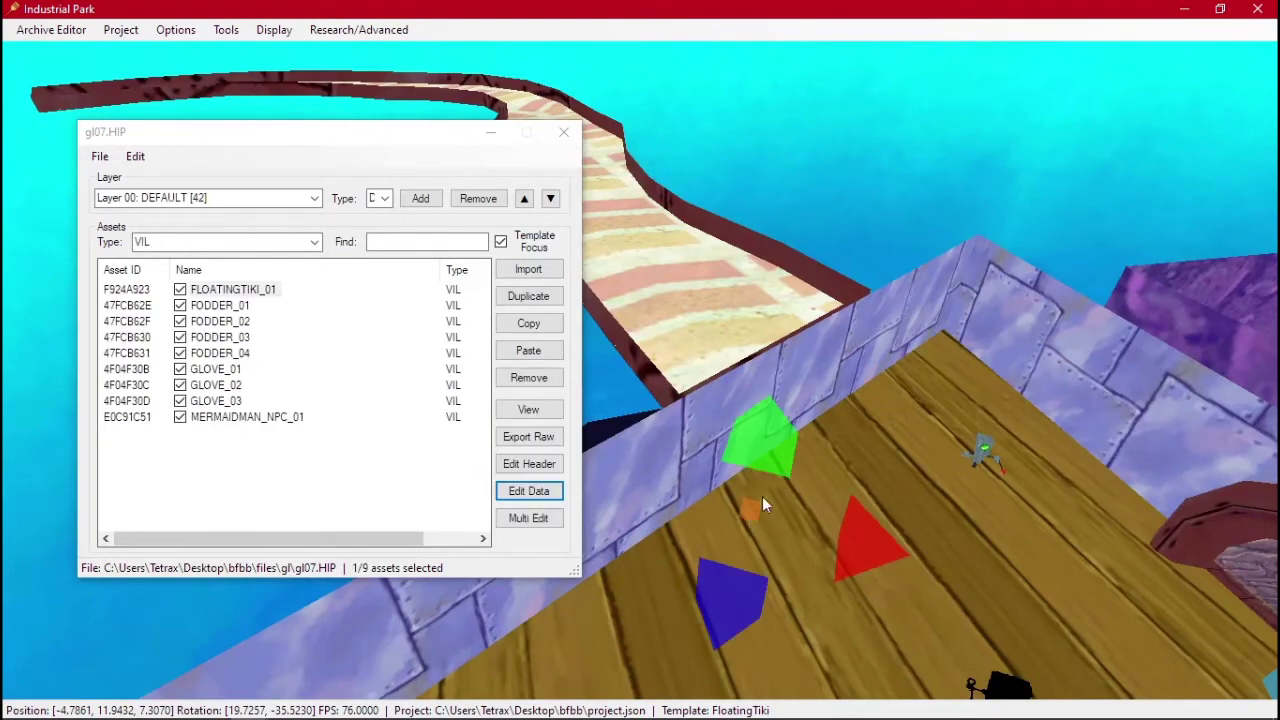
{"action": "right_click", "coordinate": [806, 407], "text": "ctrl"}
Import the tiki_floating.HIP archive from the editor files' Utility folder into gl07.HOP
{"action": "left_click", "coordinate": [86, 29]}
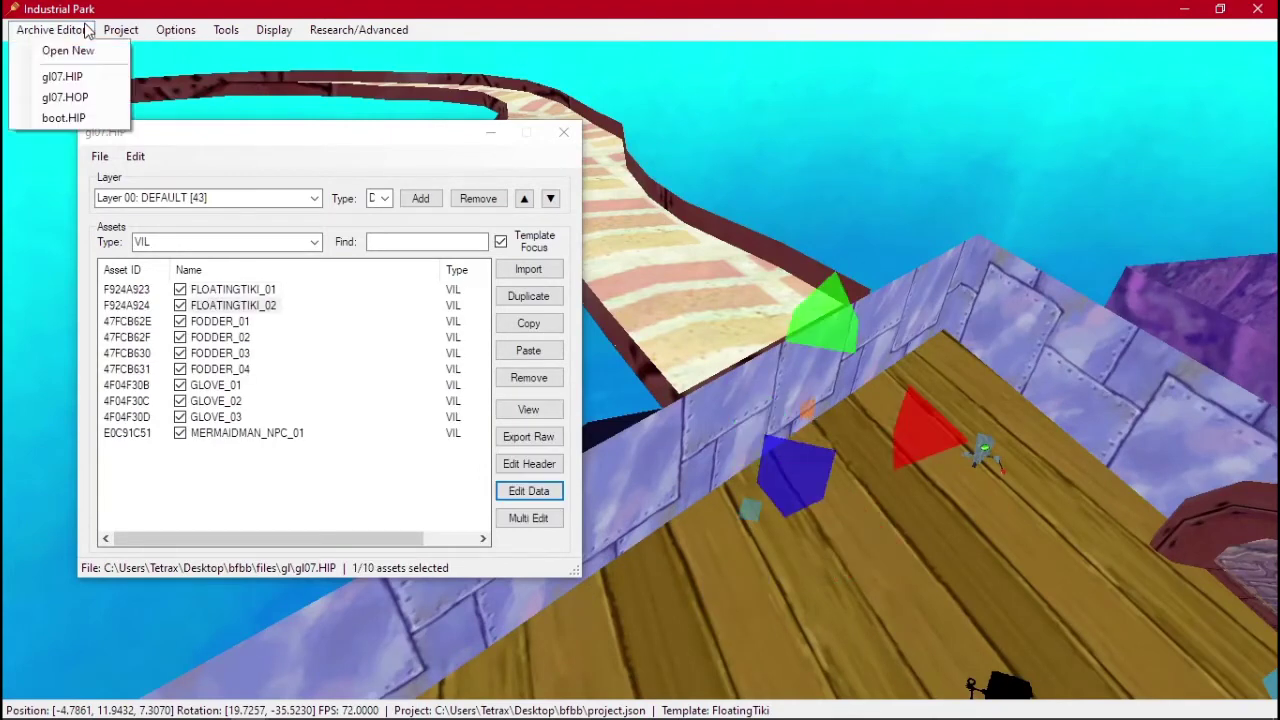
{"action": "left_click", "coordinate": [65, 97]}
{"action": "left_click", "coordinate": [275, 157]}
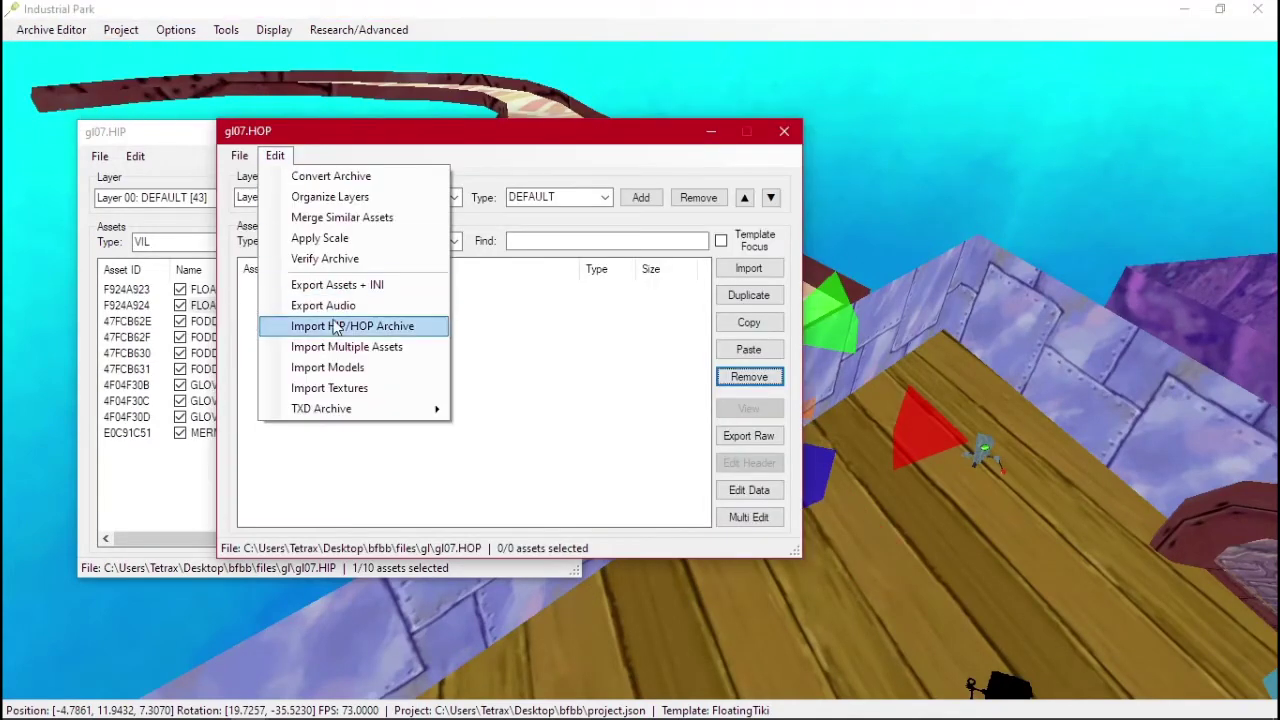
{"action": "left_click", "coordinate": [372, 330]}
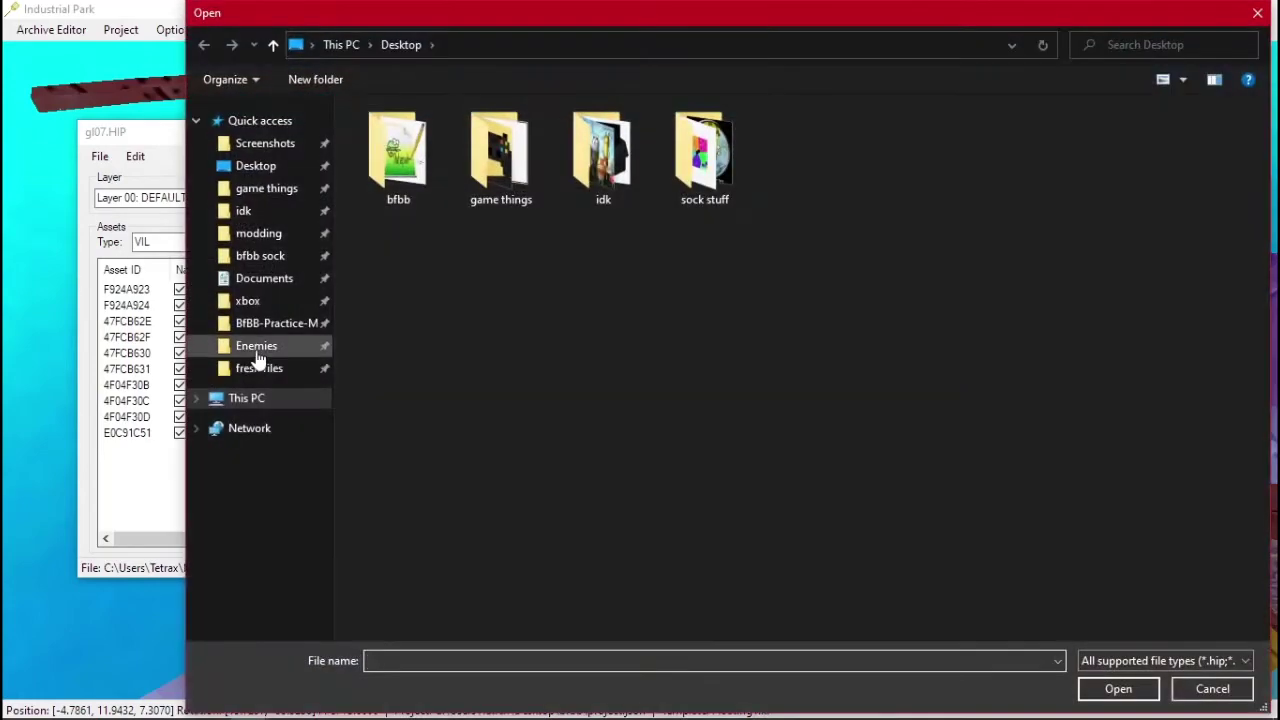
{"action": "left_click", "coordinate": [262, 345]}
{"action": "left_click", "coordinate": [804, 44]}
{"action": "double_click", "coordinate": [385, 193]}
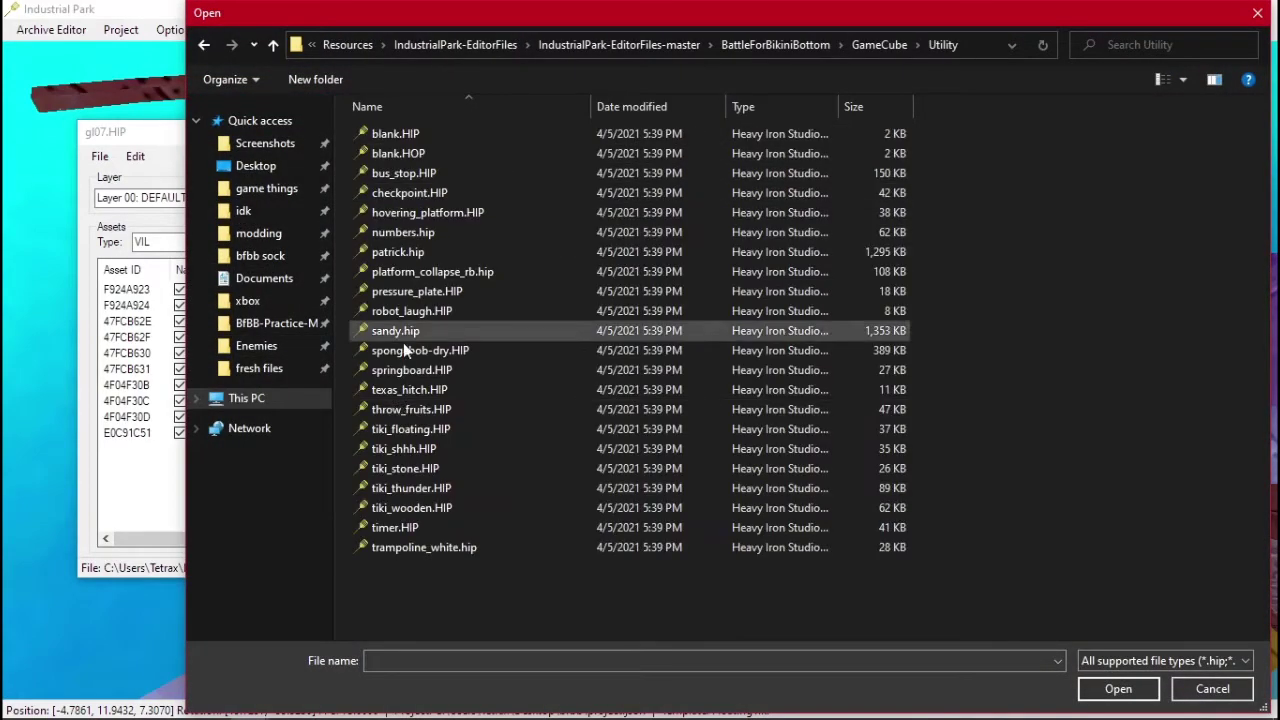
{"action": "double_click", "coordinate": [448, 429]}
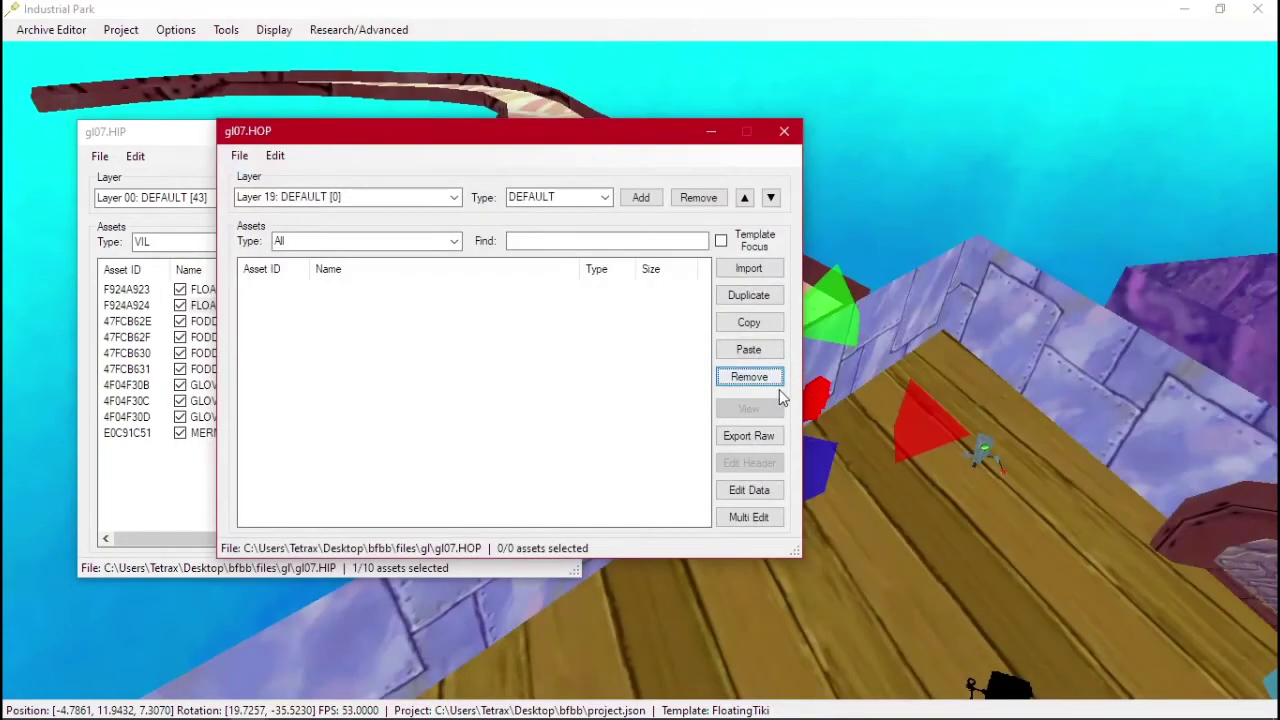
Save the gl07.HOP archive with the imported tiki assets and close its editor
{"action": "left_click", "coordinate": [240, 156]}
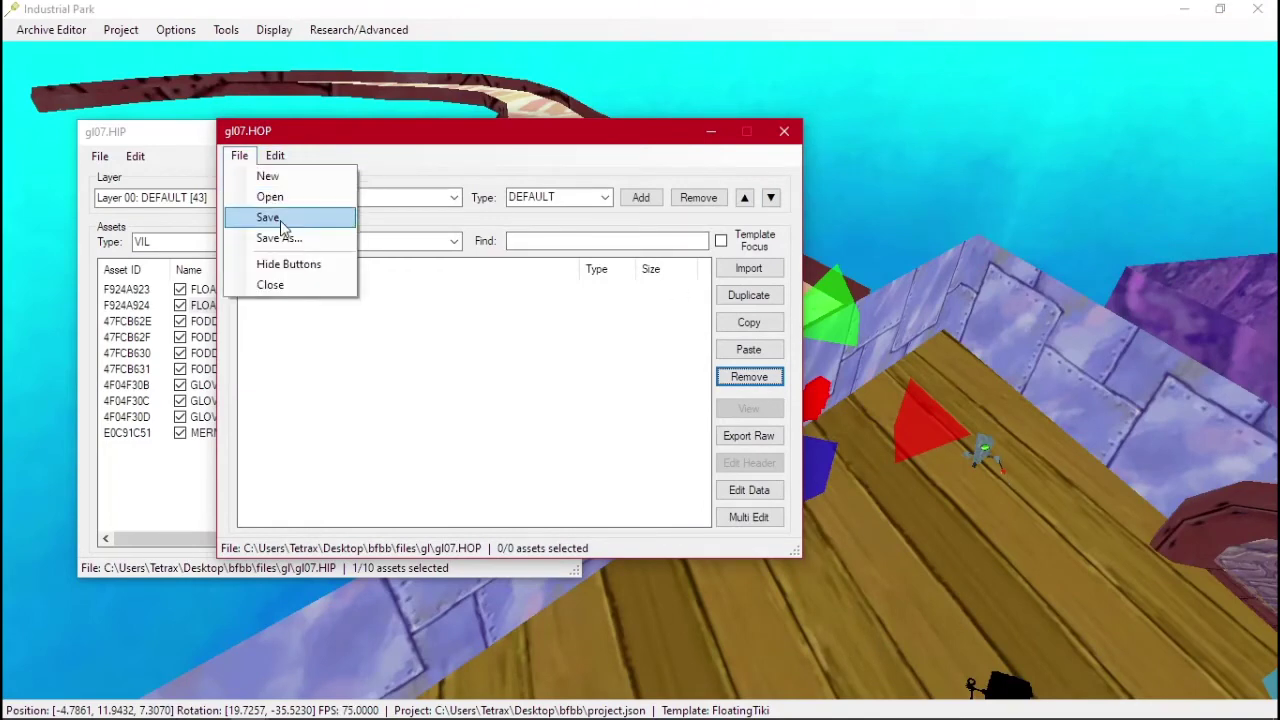
{"action": "left_click", "coordinate": [263, 214]}
{"action": "left_click", "coordinate": [784, 131]}
Examine the placed tikis up close and remove FLOATINGTIKI_02 from Layer 00: DEFAULT
{"action": "left_click", "coordinate": [155, 33]}
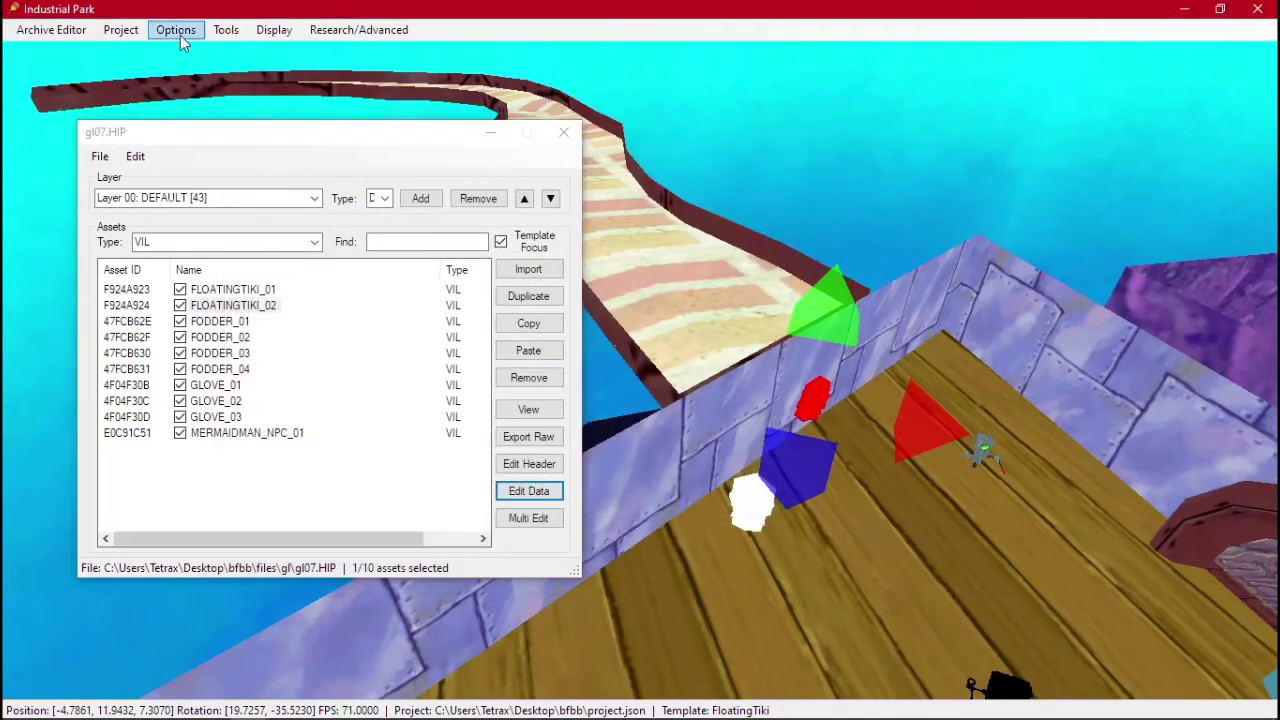
{"action": "left_click", "coordinate": [180, 35]}
{"action": "left_click", "coordinate": [280, 89]}
{"action": "left_click", "coordinate": [762, 500]}
{"action": "middle_click_drag", "start_coordinate": [762, 497], "coordinate": [797, 372]}
{"action": "right_click_drag", "start_coordinate": [797, 372], "coordinate": [800, 404]}
{"action": "middle_click_drag", "start_coordinate": [800, 404], "coordinate": [792, 223]}
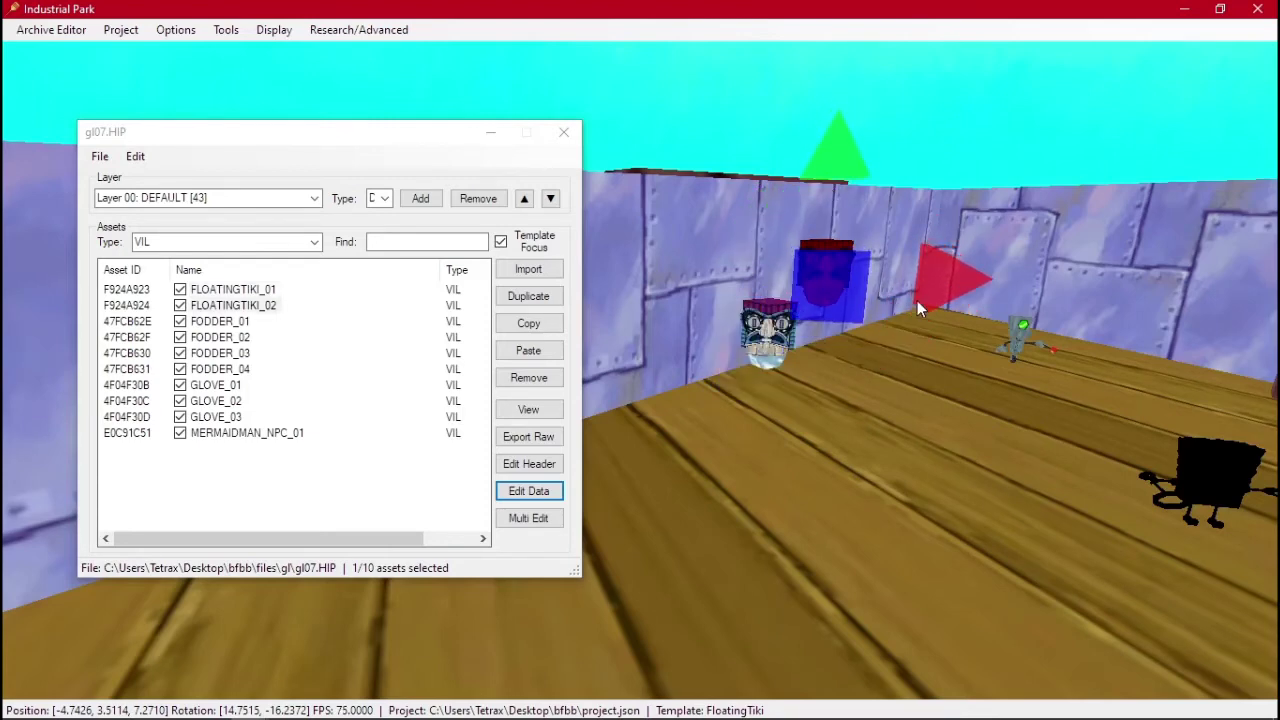
{"action": "middle_click_drag", "start_coordinate": [917, 300], "coordinate": [694, 417]}
{"action": "left_click", "coordinate": [516, 381]}
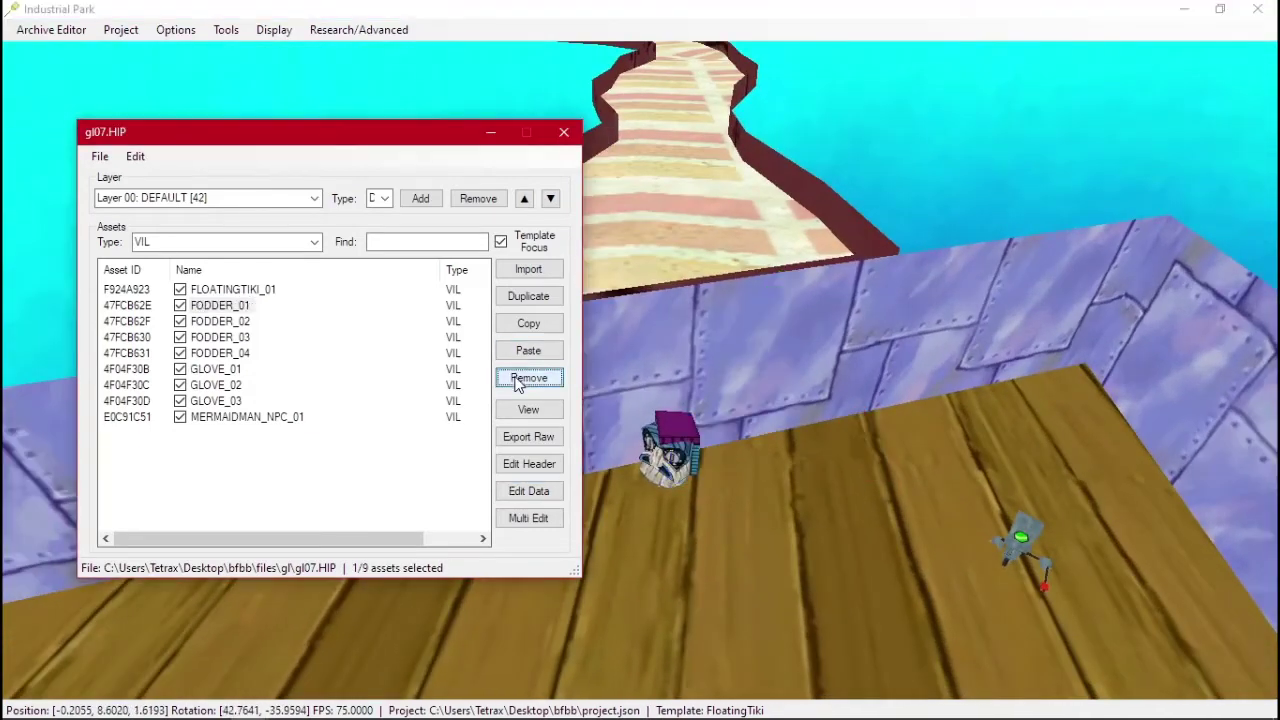
Select FLOATINGTIKI_01 and rotate it about its vertical axis
{"action": "left_click", "coordinate": [685, 475]}
{"action": "right_click_drag", "start_coordinate": [685, 475], "coordinate": [691, 484]}
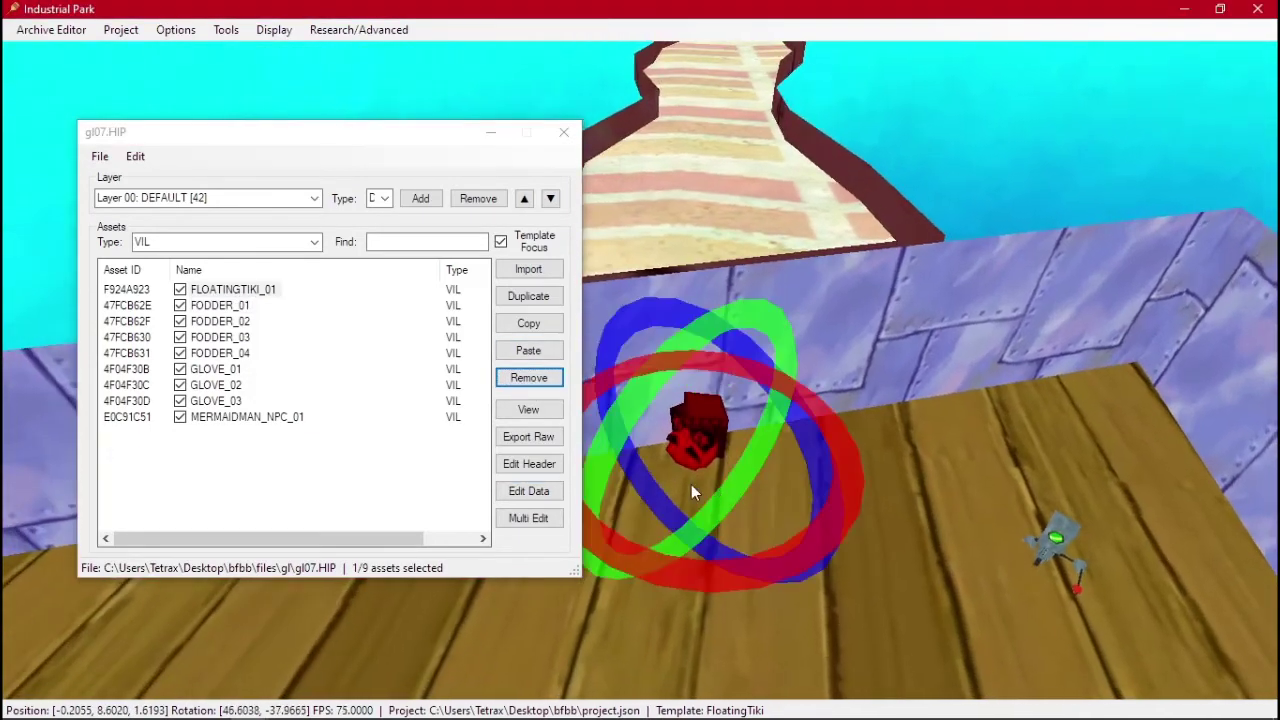
{"action": "left_click_drag", "start_coordinate": [733, 585], "coordinate": [694, 603]}
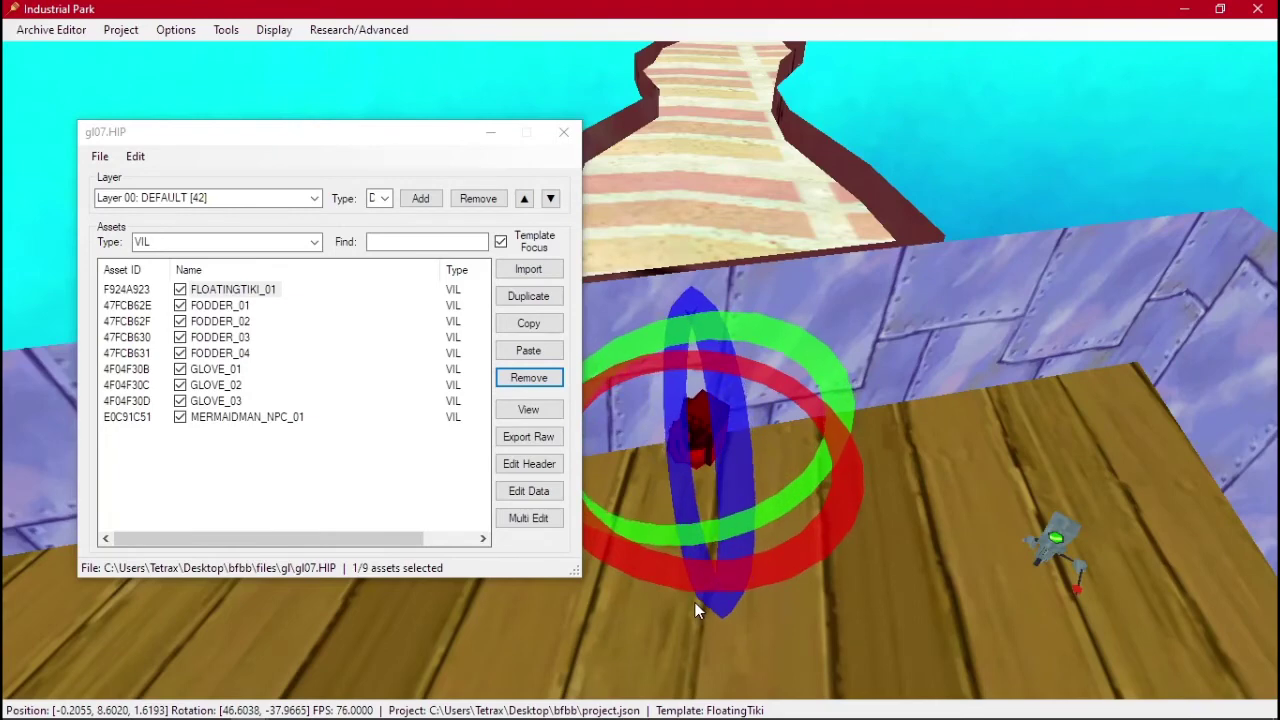
Duplicate FLOATINGTIKI_01, move the copy along the metal wall beside the original and raise it slightly
{"action": "key", "text": "v"}
{"action": "key", "text": "v"}
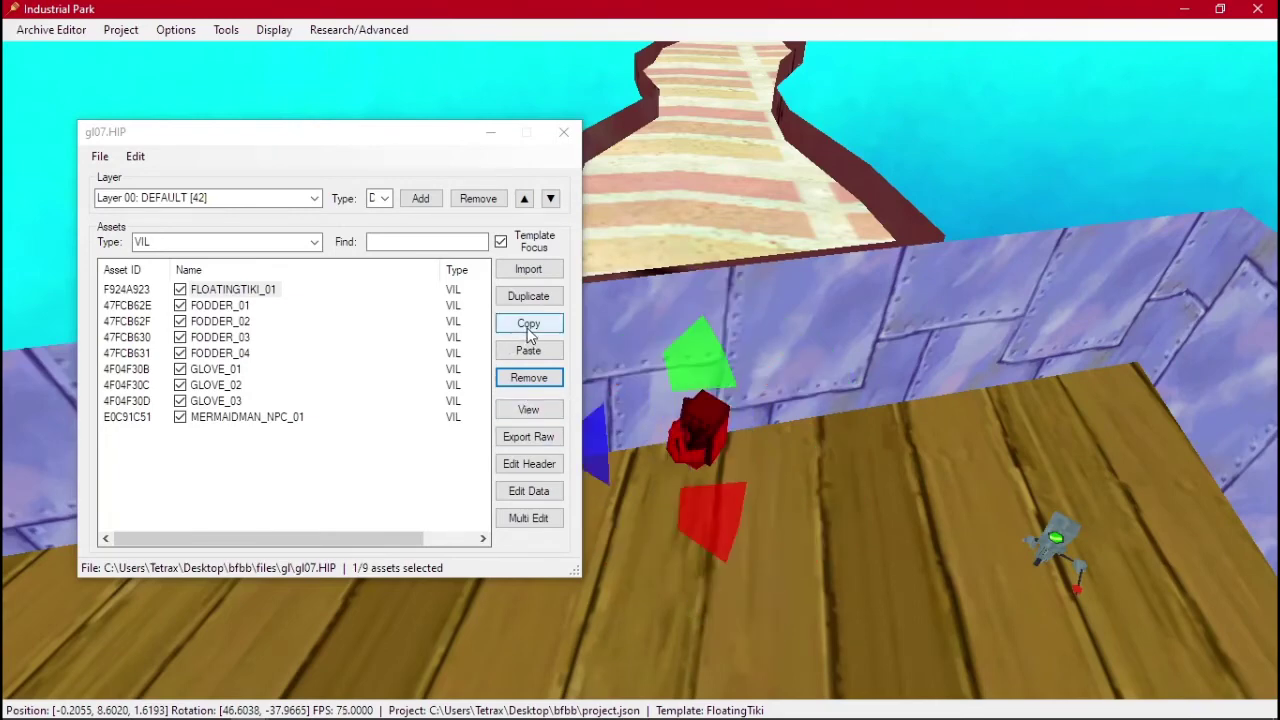
{"action": "right_click", "coordinate": [744, 584]}
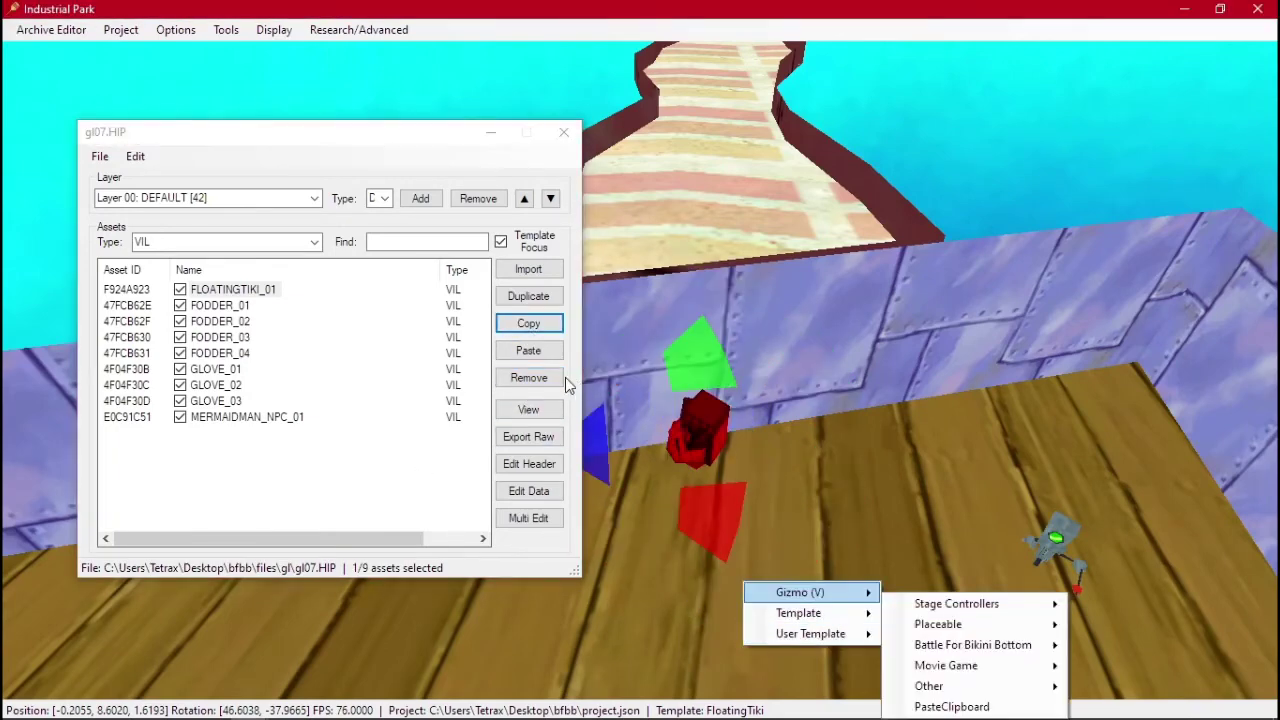
{"action": "left_click", "coordinate": [528, 296]}
{"action": "right_click_drag", "start_coordinate": [603, 453], "coordinate": [650, 453]}
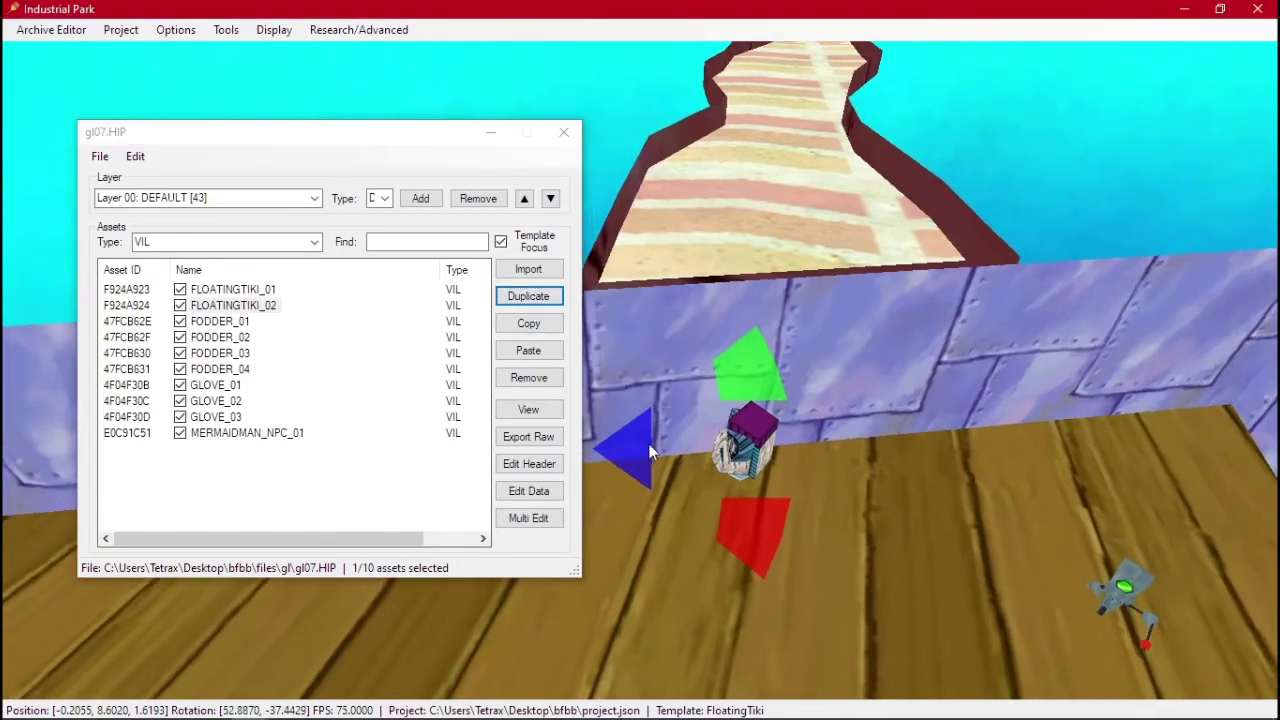
{"action": "mouse_move", "coordinate": [633, 456]}
{"action": "left_mouse_down"}
{"action": "mouse_move", "coordinate": [623, 452]}
{"action": "mouse_move", "coordinate": [652, 457]}
{"action": "left_mouse_up"}
{"action": "left_click", "coordinate": [673, 428]}
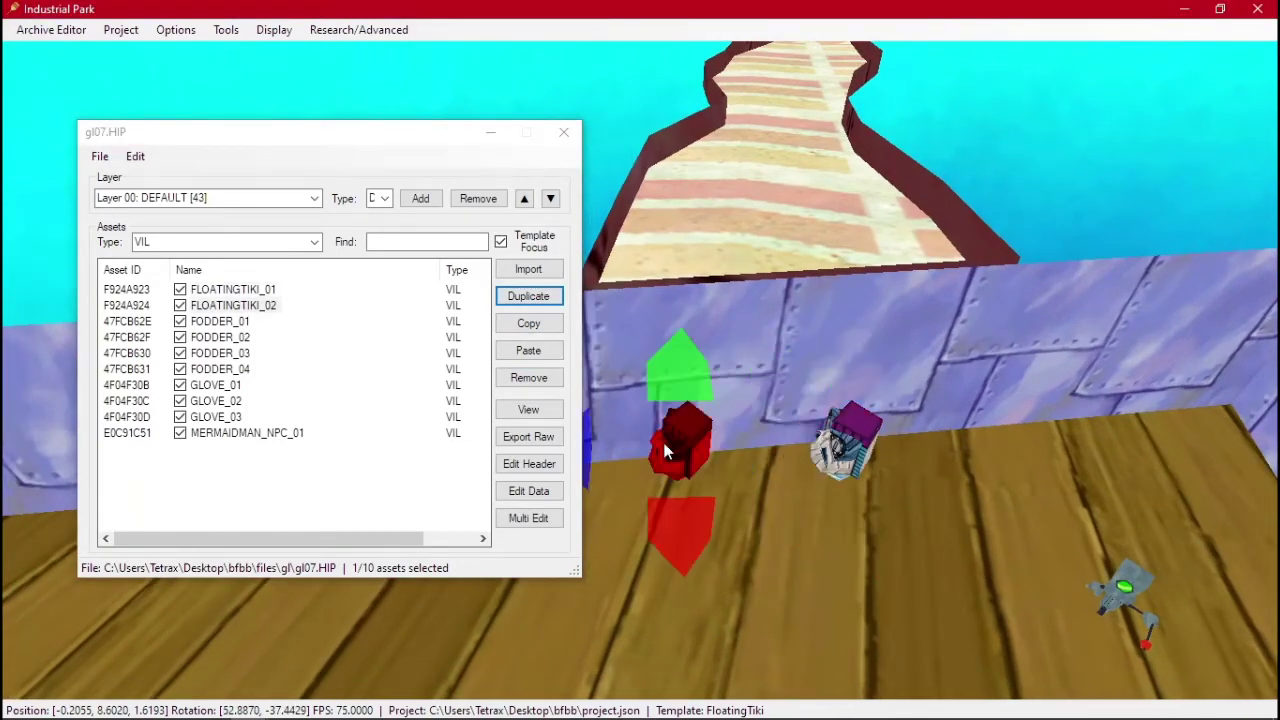
{"action": "middle_click_drag", "start_coordinate": [664, 443], "coordinate": [614, 437]}
{"action": "mouse_move", "coordinate": [613, 437]}
{"action": "left_mouse_down"}
{"action": "mouse_move", "coordinate": [633, 448]}
{"action": "mouse_move", "coordinate": [620, 450]}
{"action": "left_mouse_up"}
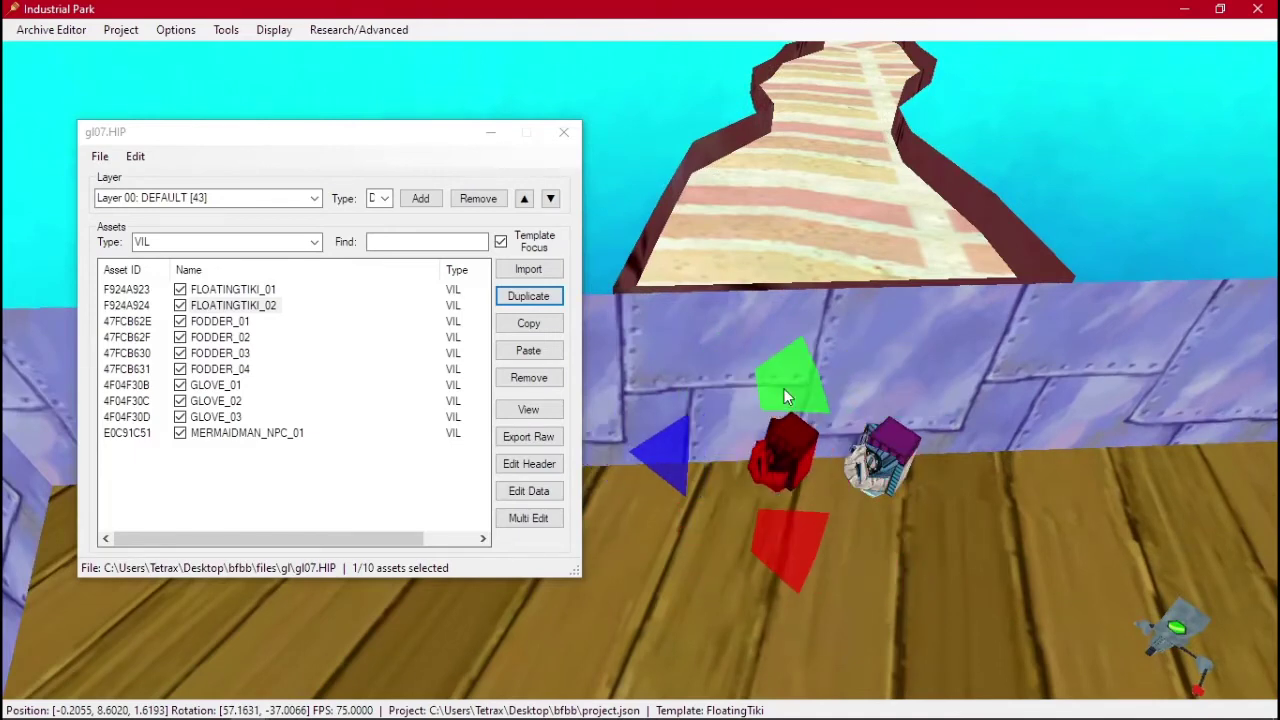
{"action": "left_click_drag", "start_coordinate": [785, 396], "coordinate": [783, 390]}
Duplicate FLOATINGTIKI_02 and move the new copy further along the wall and higher, continuing the rising row of tikis
{"action": "left_click", "coordinate": [547, 298]}
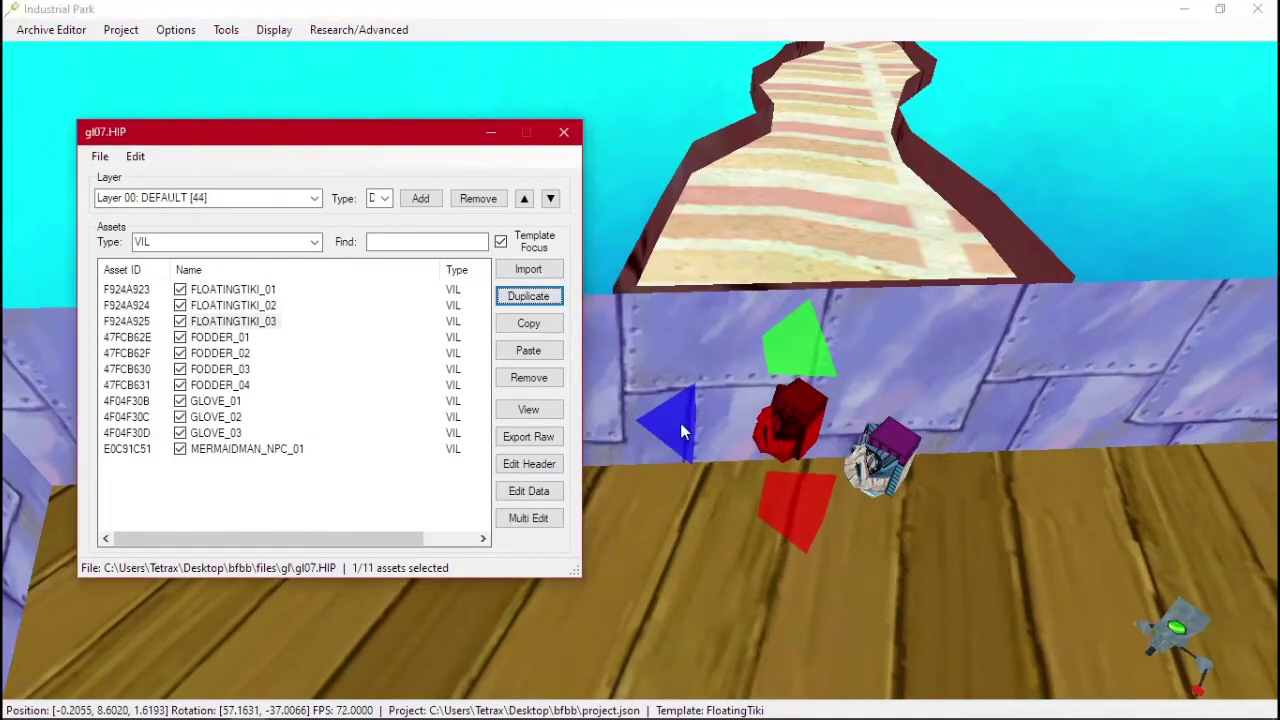
{"action": "left_click_drag", "start_coordinate": [680, 430], "coordinate": [652, 421]}
{"action": "left_click_drag", "start_coordinate": [704, 342], "coordinate": [678, 325]}
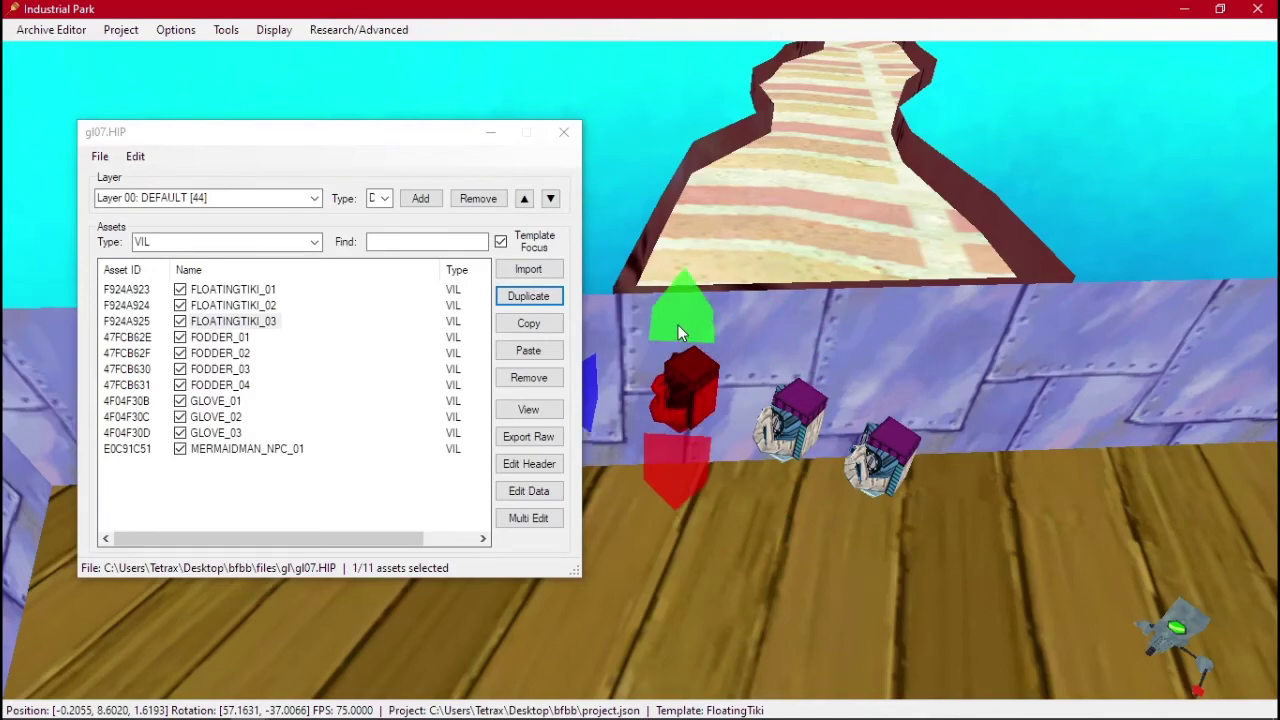
{"action": "middle_click_drag", "start_coordinate": [878, 480], "coordinate": [886, 188]}
{"action": "key", "text": "shift+s"}
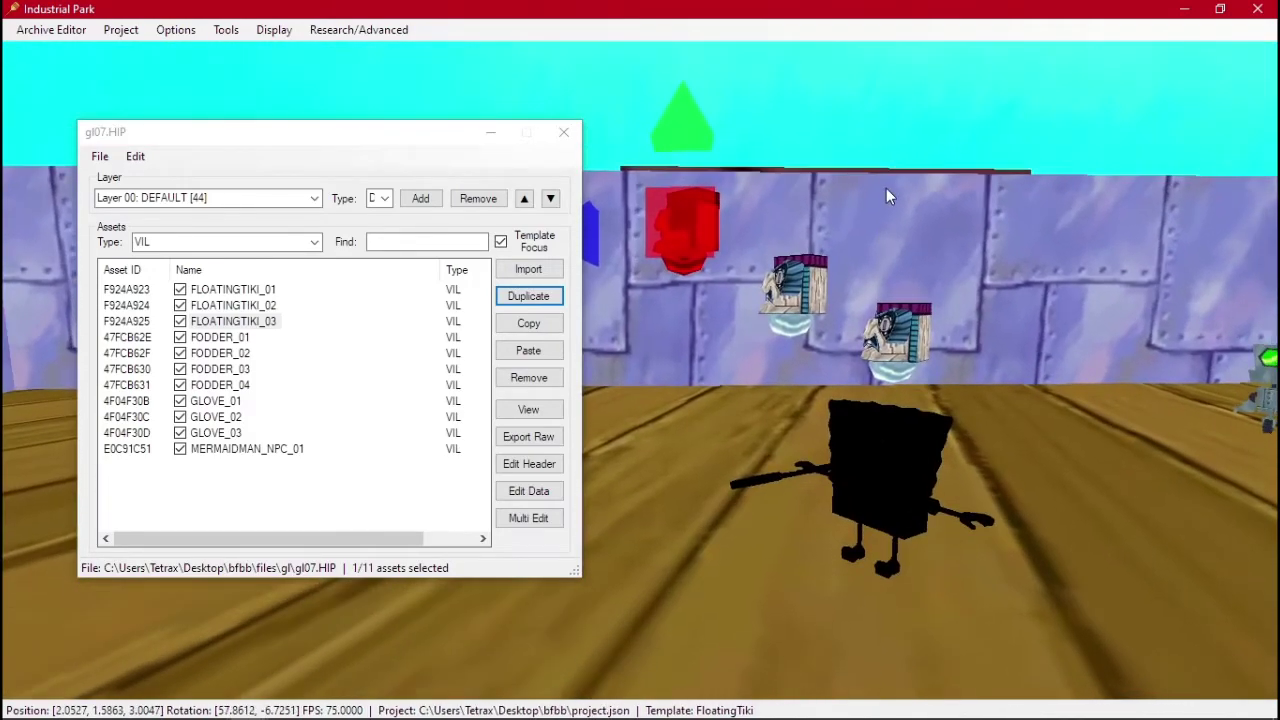
Save the gl07.HIP archive, test the level in Dolphin and stop the emulation
{"action": "left_click", "coordinate": [110, 159]}
{"action": "left_click", "coordinate": [133, 219]}
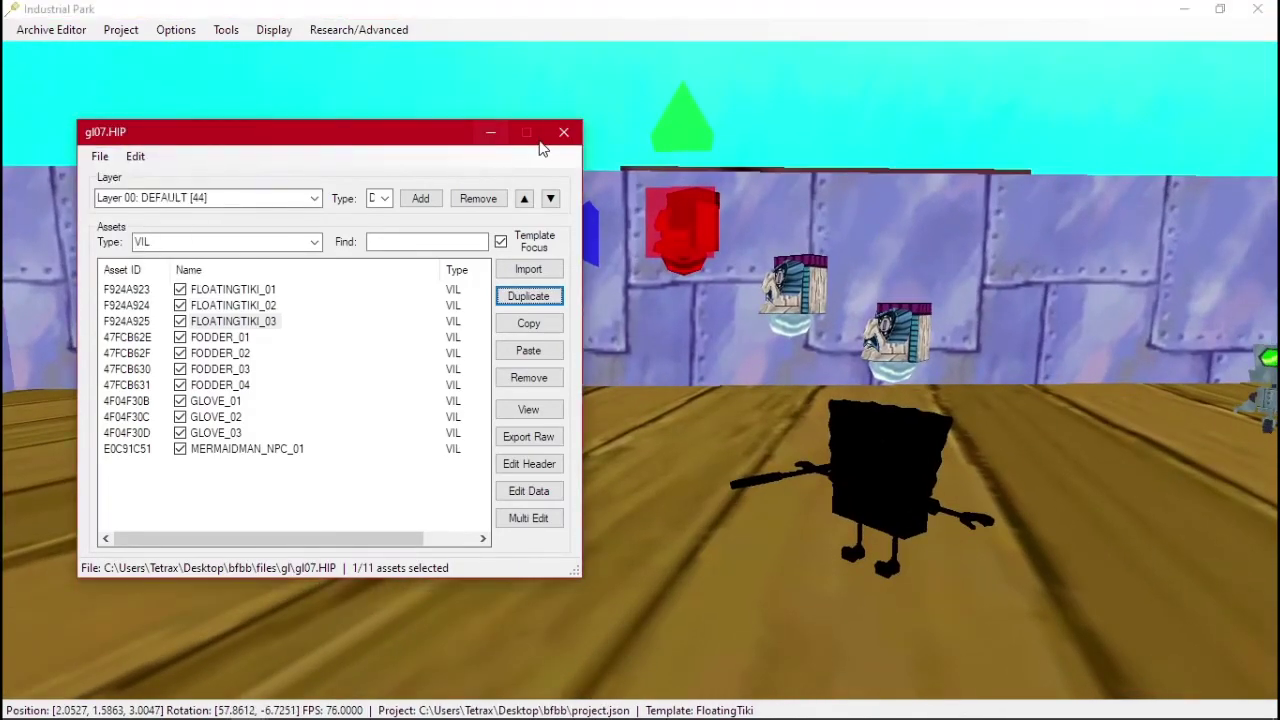
{"action": "key", "text": "alt+Tab"}
{"action": "key", "text": "super"}
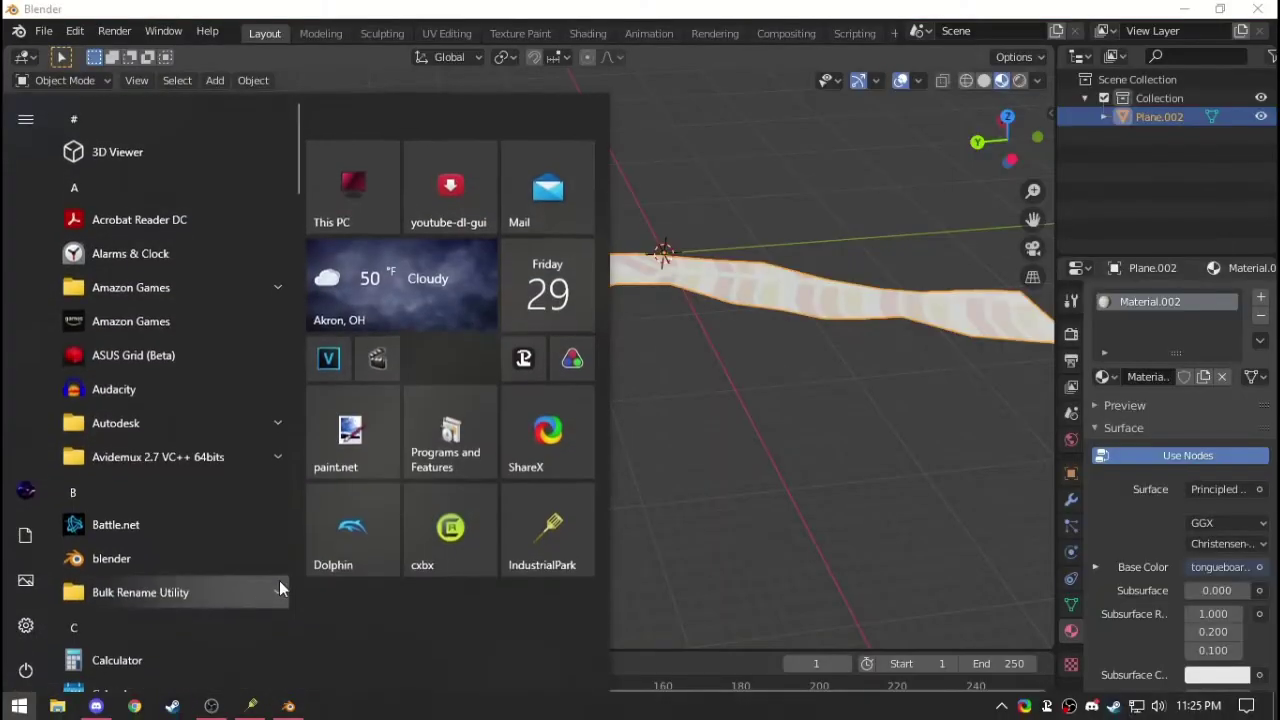
{"action": "left_click", "coordinate": [343, 530]}
{"action": "key", "text": "alt+Tab"}
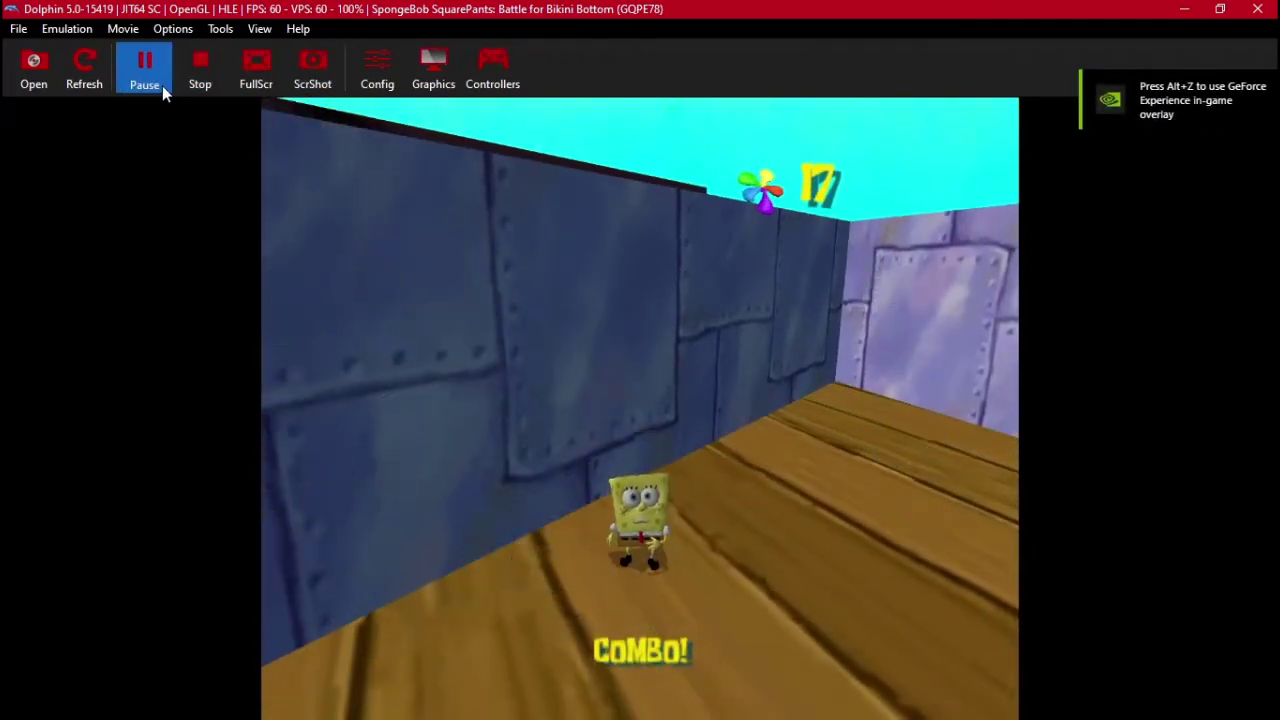
{"action": "left_click", "coordinate": [205, 82]}
Select all three floating tikis in Industrial Park and shift them together slightly away from the metal wall
{"action": "key", "text": "alt+Tab"}
{"action": "left_click", "coordinate": [640, 385]}
{"action": "middle_click_drag", "start_coordinate": [602, 329], "coordinate": [765, 439]}
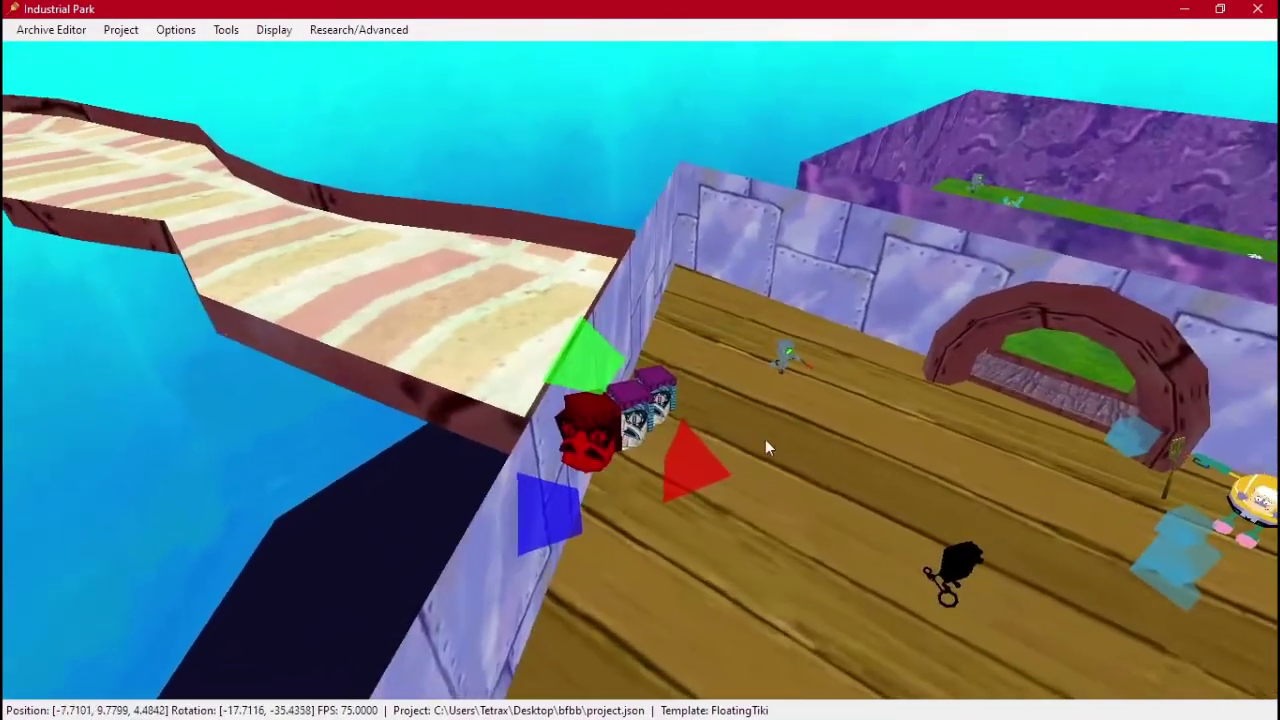
{"action": "left_click", "coordinate": [621, 399], "text": "ctrl"}
{"action": "left_click", "coordinate": [650, 392], "text": "ctrl"}
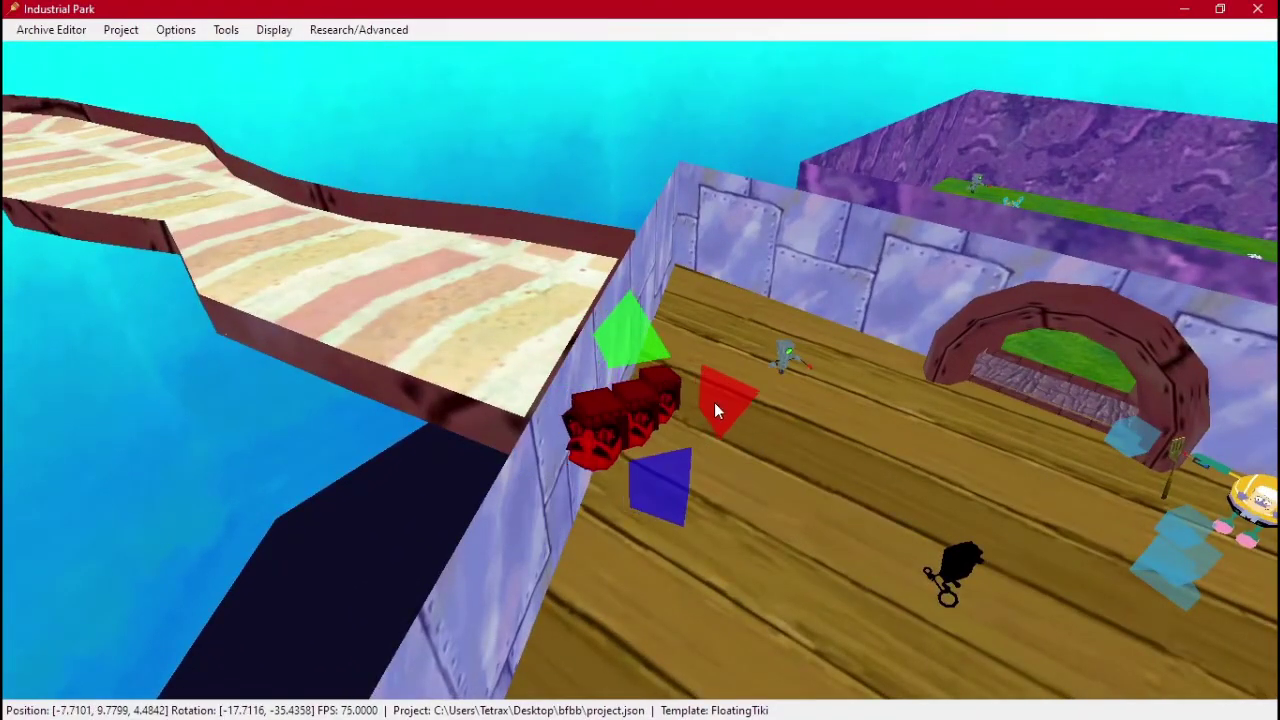
{"action": "left_click_drag", "start_coordinate": [714, 402], "coordinate": [717, 402]}
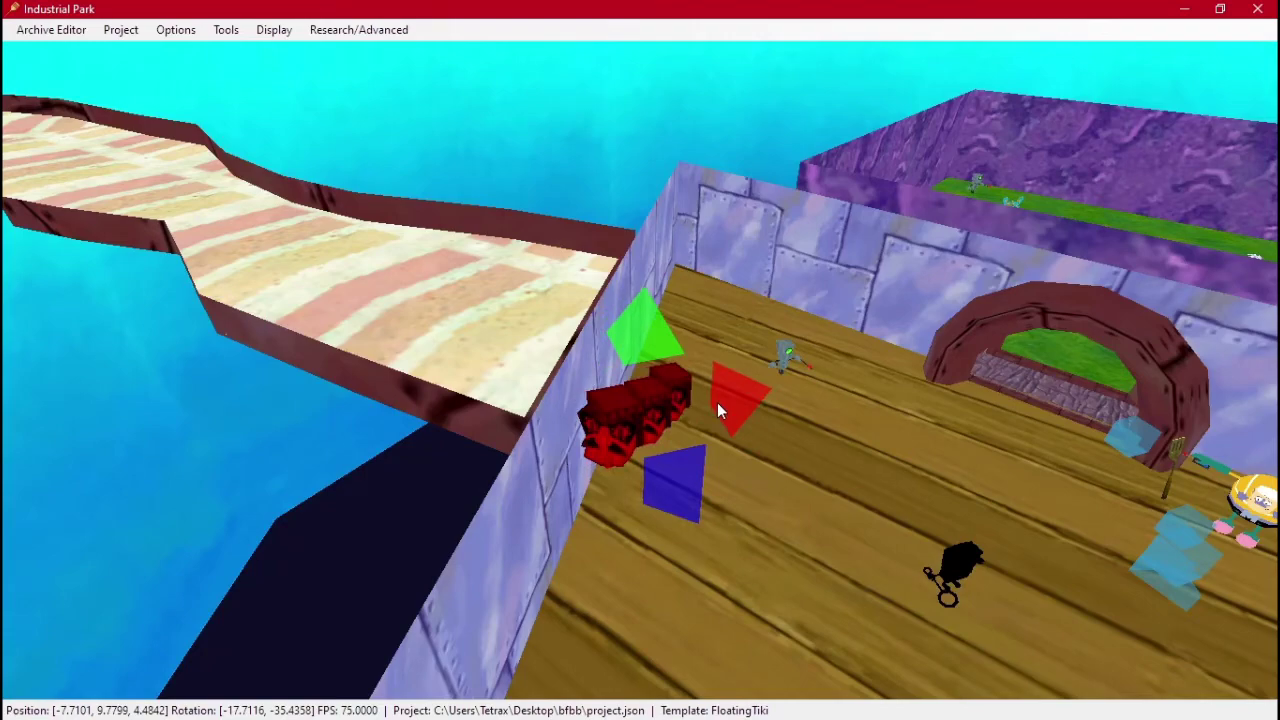
Switch to Dolphin and run the SpongeBob SquarePants: Battle for Bikini Bottom entry tagged "bfbb modded"
{"action": "left_click", "coordinate": [226, 30]}
{"action": "key", "text": "alt+Tab"}
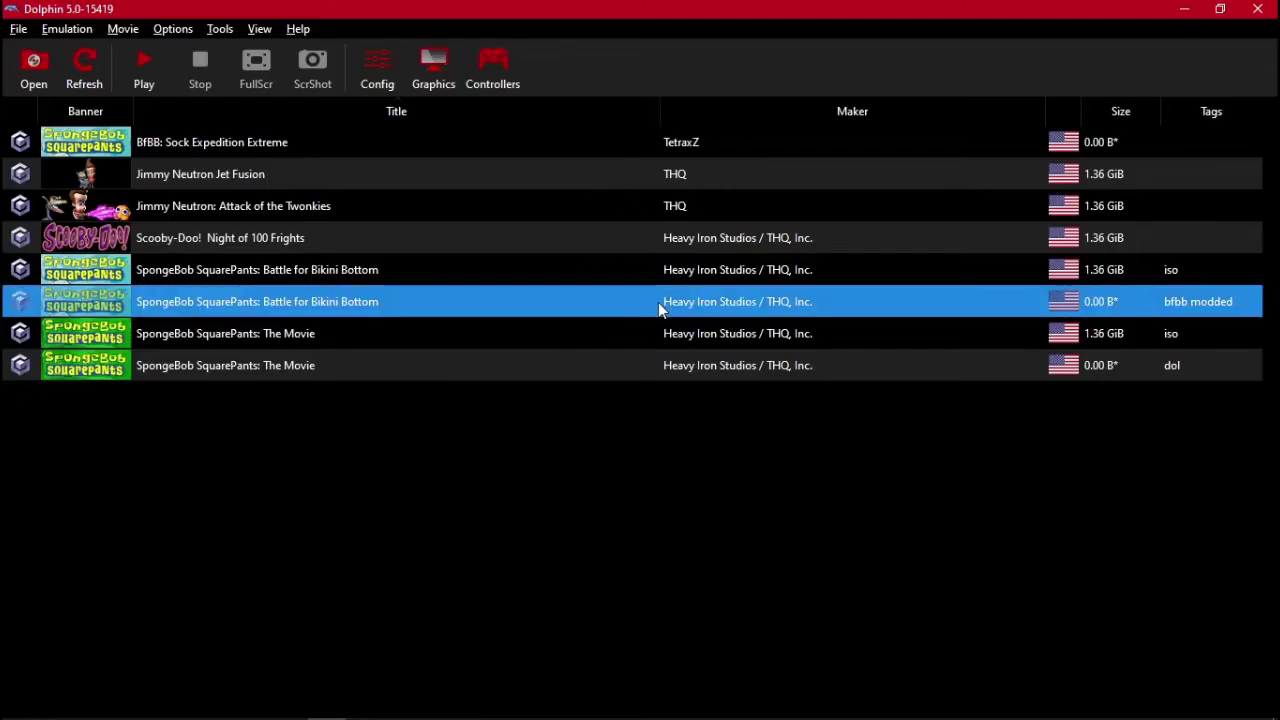
{"action": "double_click", "coordinate": [658, 302]}
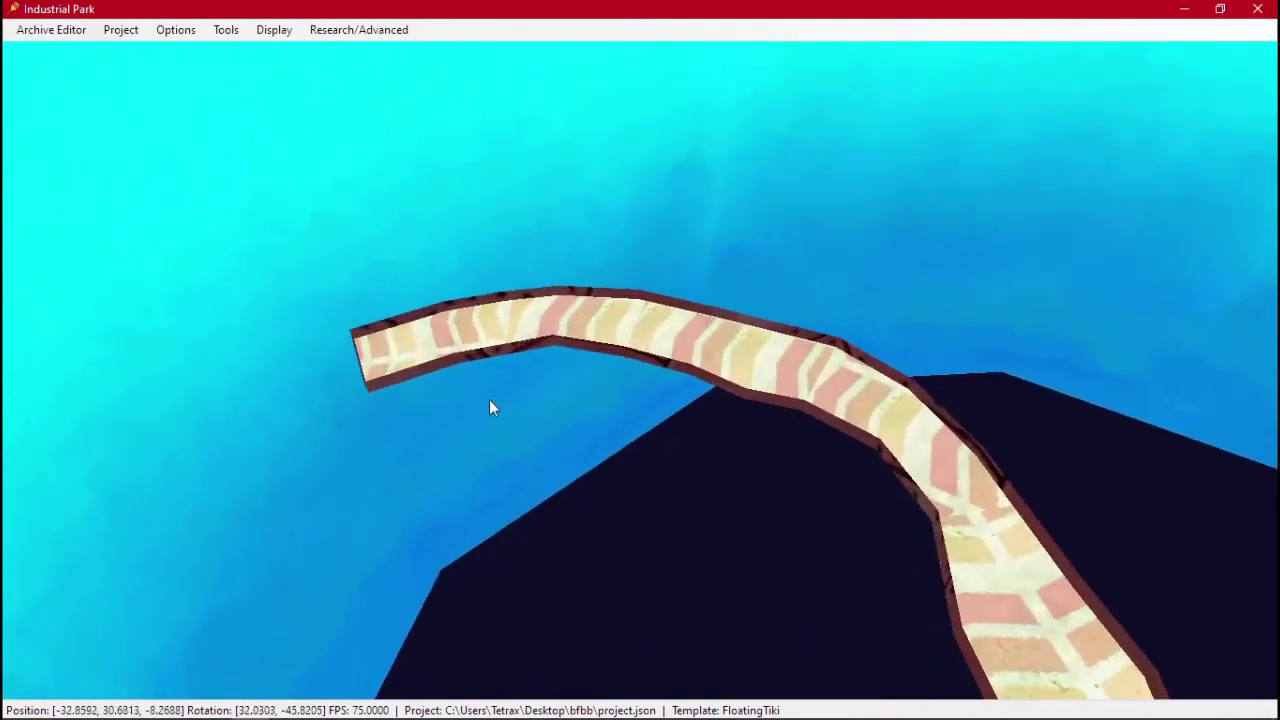
Check the slide path's striped floor in Industrial Park, then open Plane.002 for UV editing in Blender
{"action": "middle_click_drag", "start_coordinate": [489, 400], "coordinate": [528, 358]}
{"action": "scroll", "coordinate": [528, 358], "scroll_direction": "up", "scroll_amount": 3}
{"action": "right_click_drag", "start_coordinate": [577, 233], "coordinate": [645, 330]}
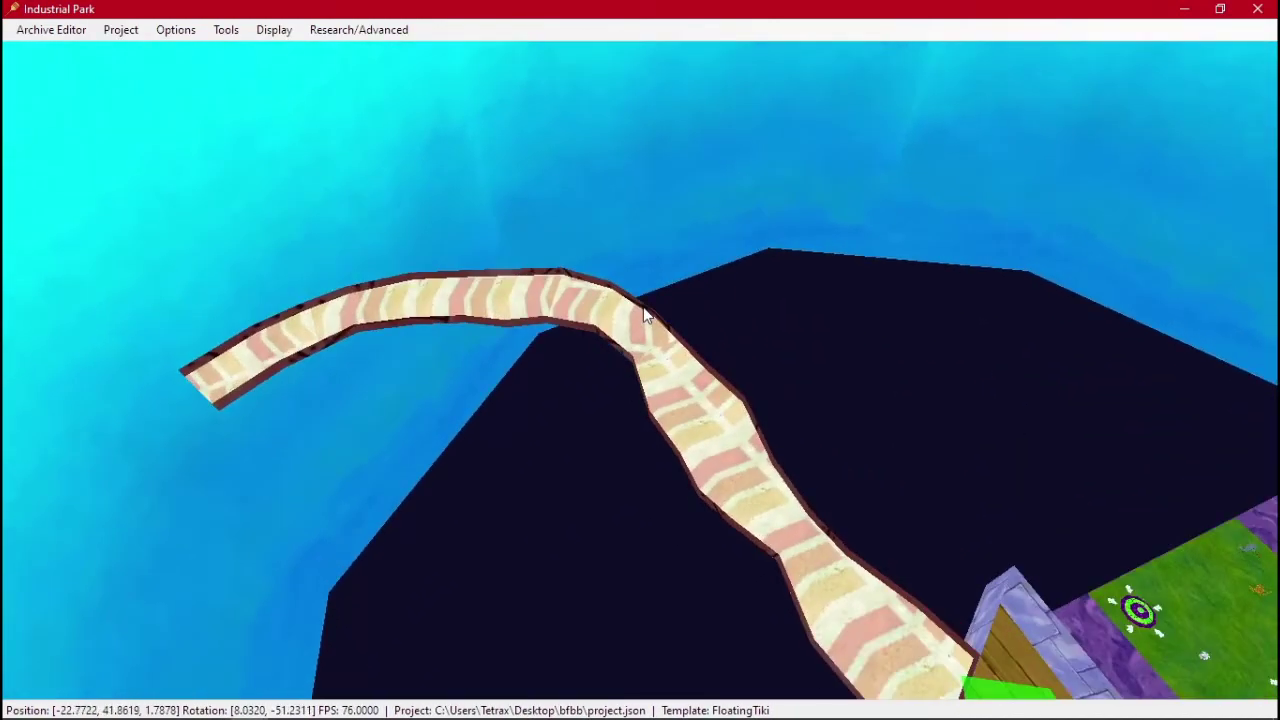
{"action": "key", "text": "alt+Tab"}
{"action": "key", "text": "Tab"}
{"action": "middle_click_drag", "start_coordinate": [536, 475], "coordinate": [532, 468]}
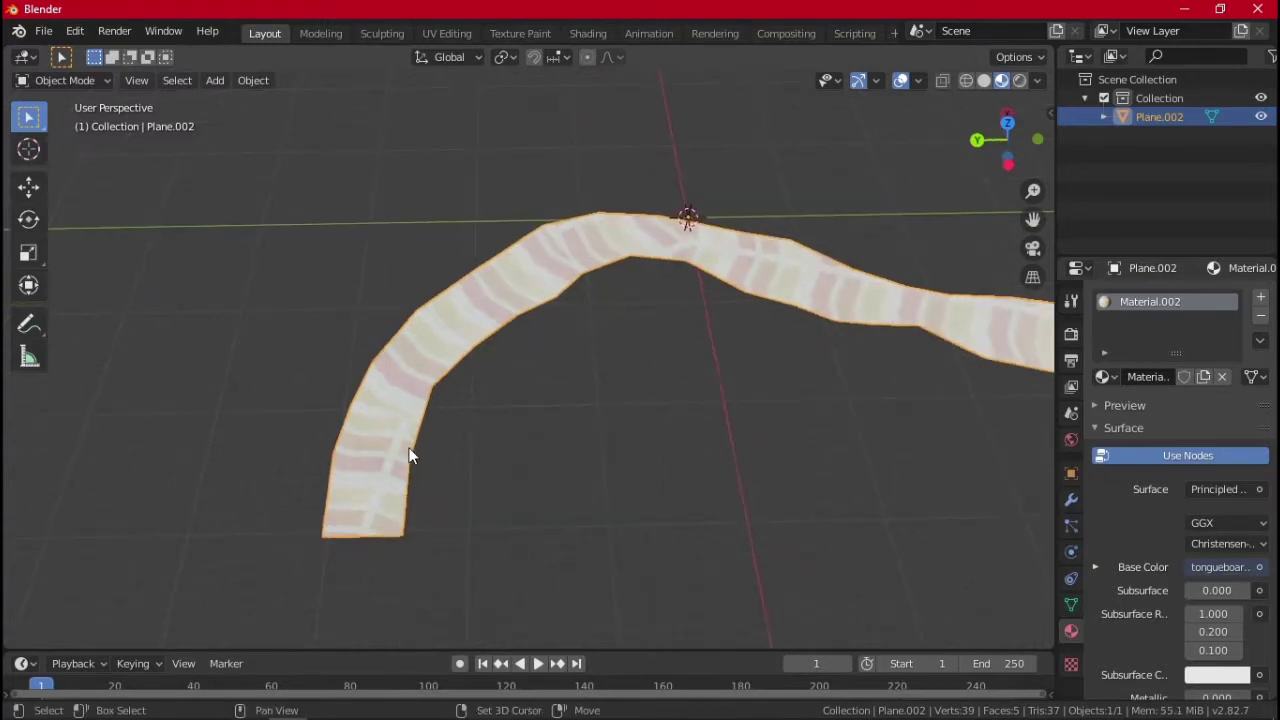
{"action": "key", "text": "Tab"}
{"action": "middle_click_drag", "start_coordinate": [408, 450], "coordinate": [503, 386], "text": "shift"}
{"action": "left_click", "coordinate": [446, 33]}
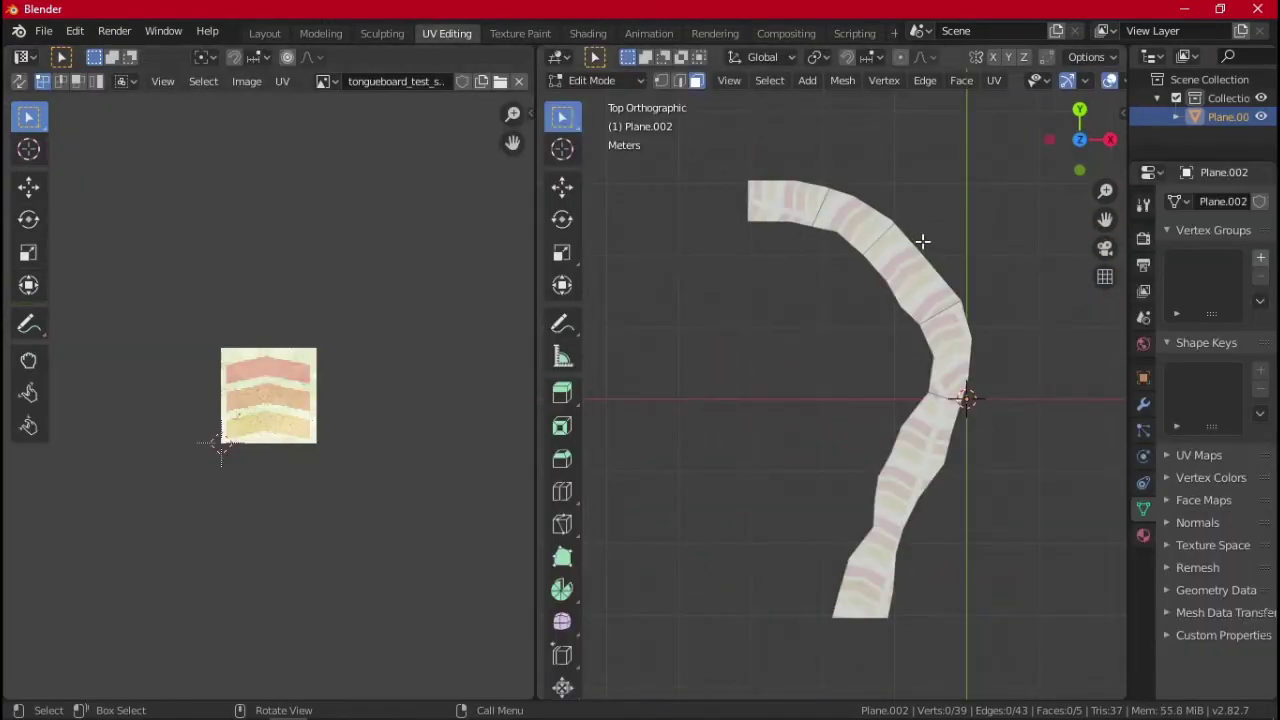
Rotate the UVs of the floor's end segment and the adjoining segment to realign their stripes
{"action": "left_click", "coordinate": [785, 215]}
{"action": "middle_click_drag", "start_coordinate": [777, 290], "coordinate": [772, 520], "text": "shift"}
{"action": "scroll", "coordinate": [755, 363], "scroll_direction": "up", "scroll_amount": 1}
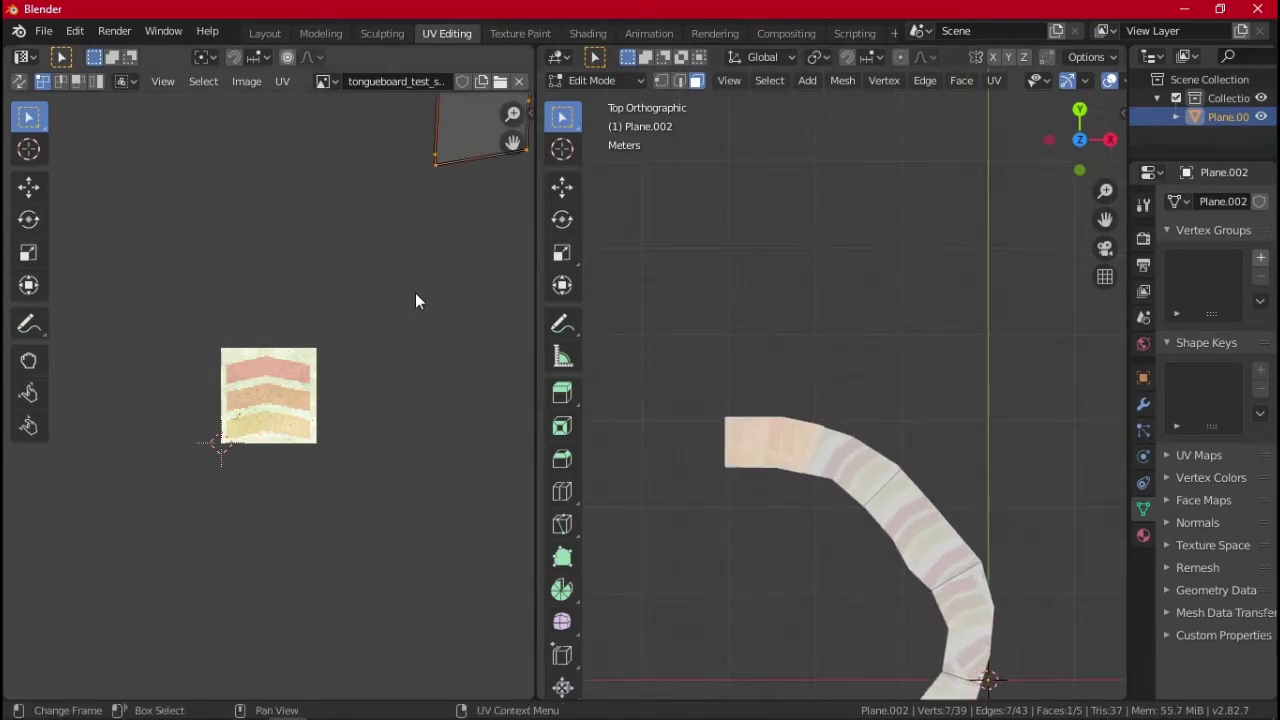
{"action": "middle_click_drag", "start_coordinate": [417, 294], "coordinate": [330, 376]}
{"action": "left_click", "coordinate": [400, 366]}
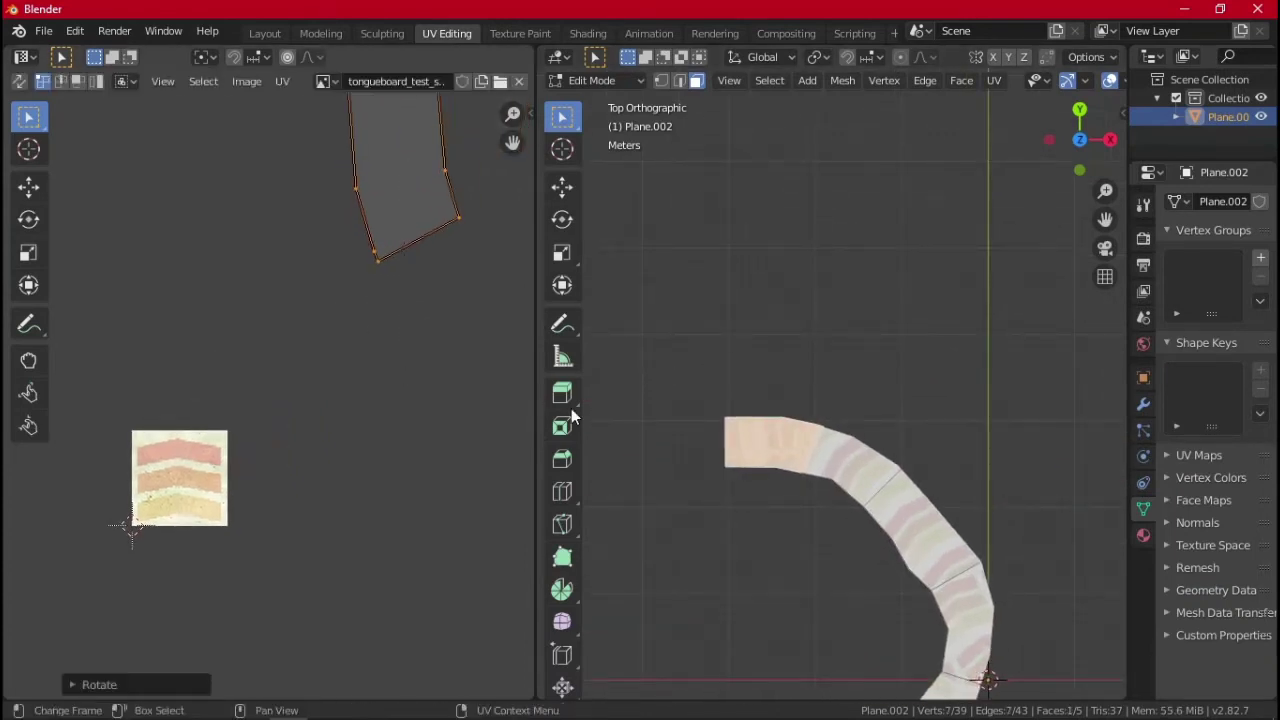
{"action": "key", "text": "g"}
{"action": "key", "text": "Escape"}
{"action": "key", "text": "g"}
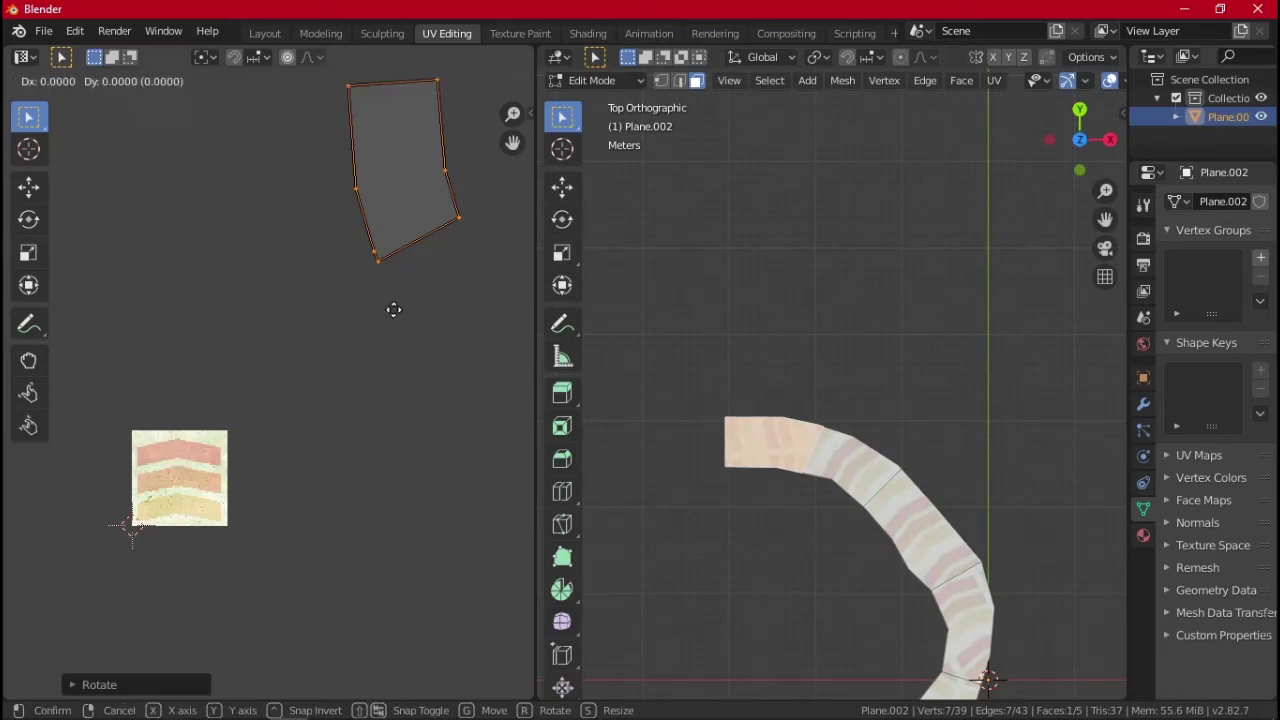
{"action": "left_click", "coordinate": [349, 419]}
{"action": "key", "text": "ctrl+z"}
{"action": "key", "text": "r"}
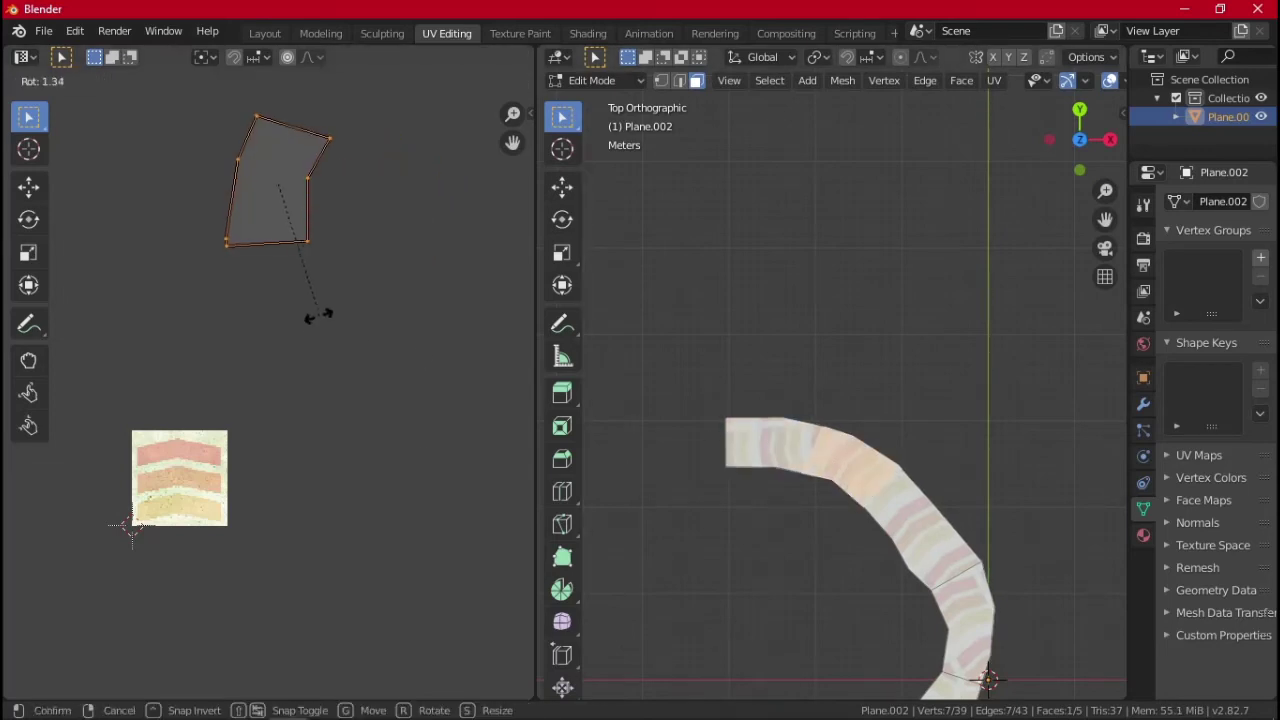
{"action": "left_click", "coordinate": [376, 303]}
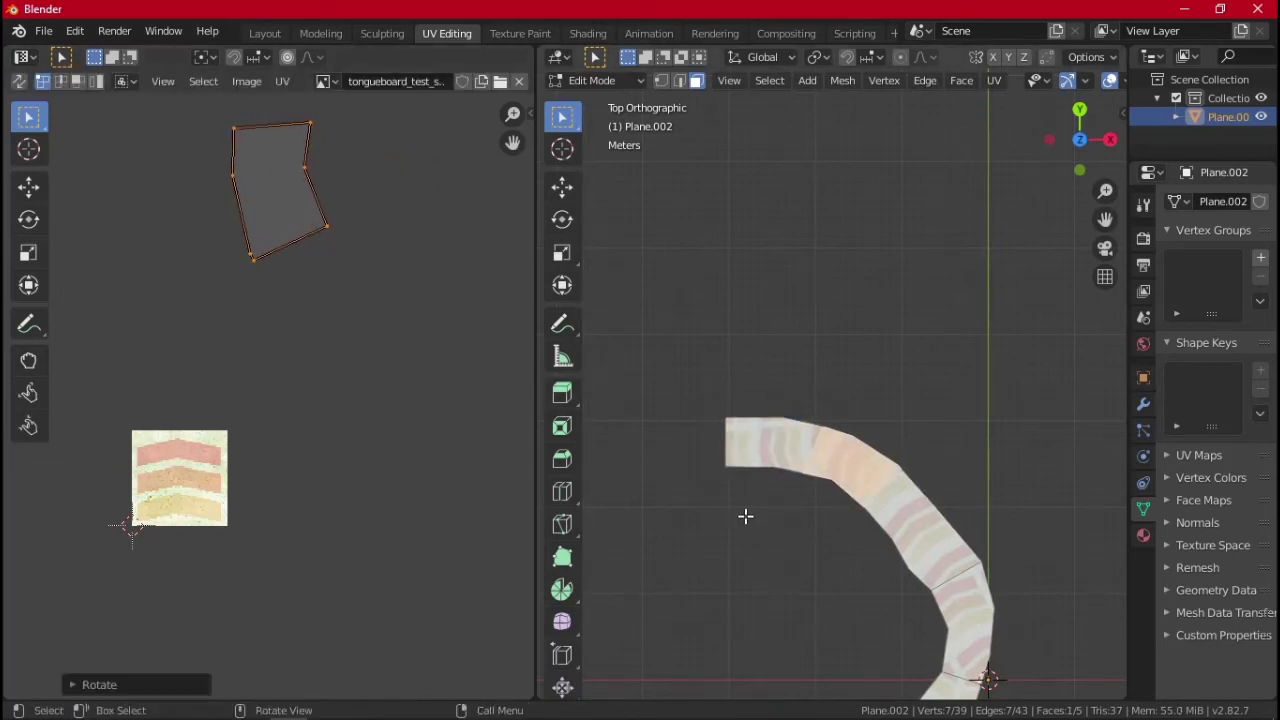
Export the striped floor as a Collada file to the Desktop, overwriting track.dae
{"action": "scroll", "coordinate": [745, 516], "scroll_direction": "down", "scroll_amount": 2}
{"action": "left_click", "coordinate": [44, 31]}
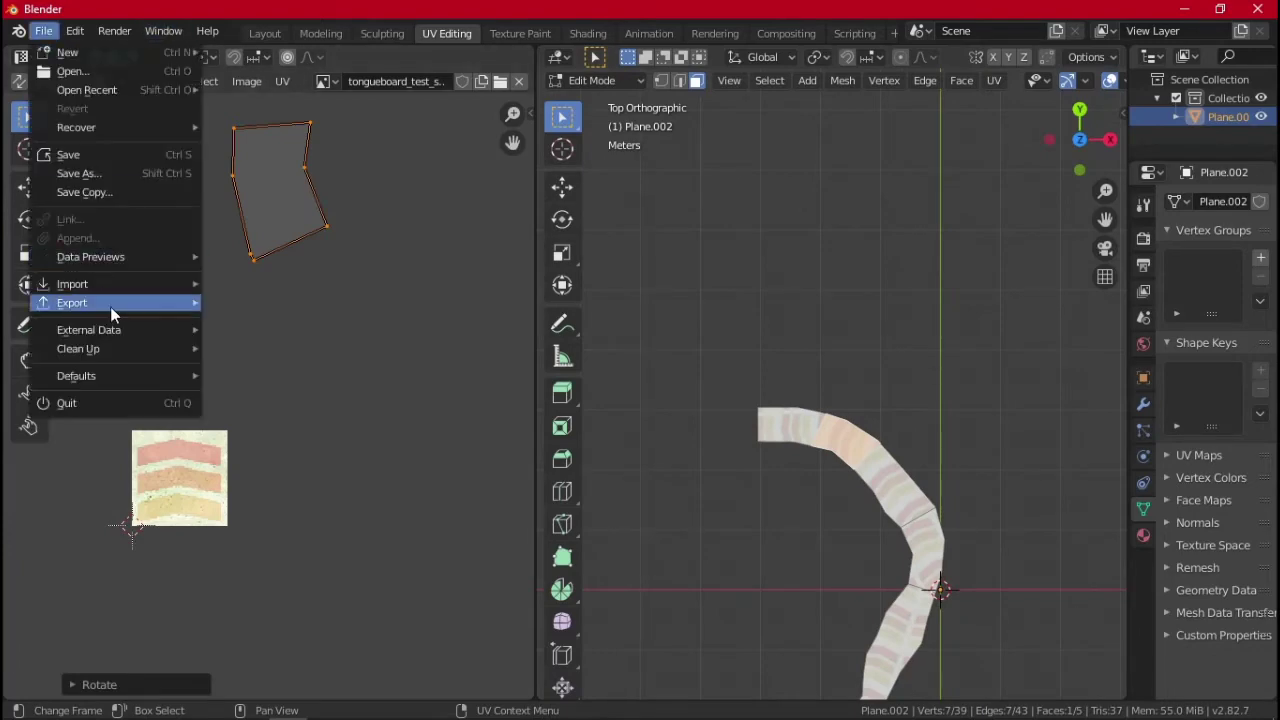
{"action": "mouse_move", "coordinate": [110, 306]}
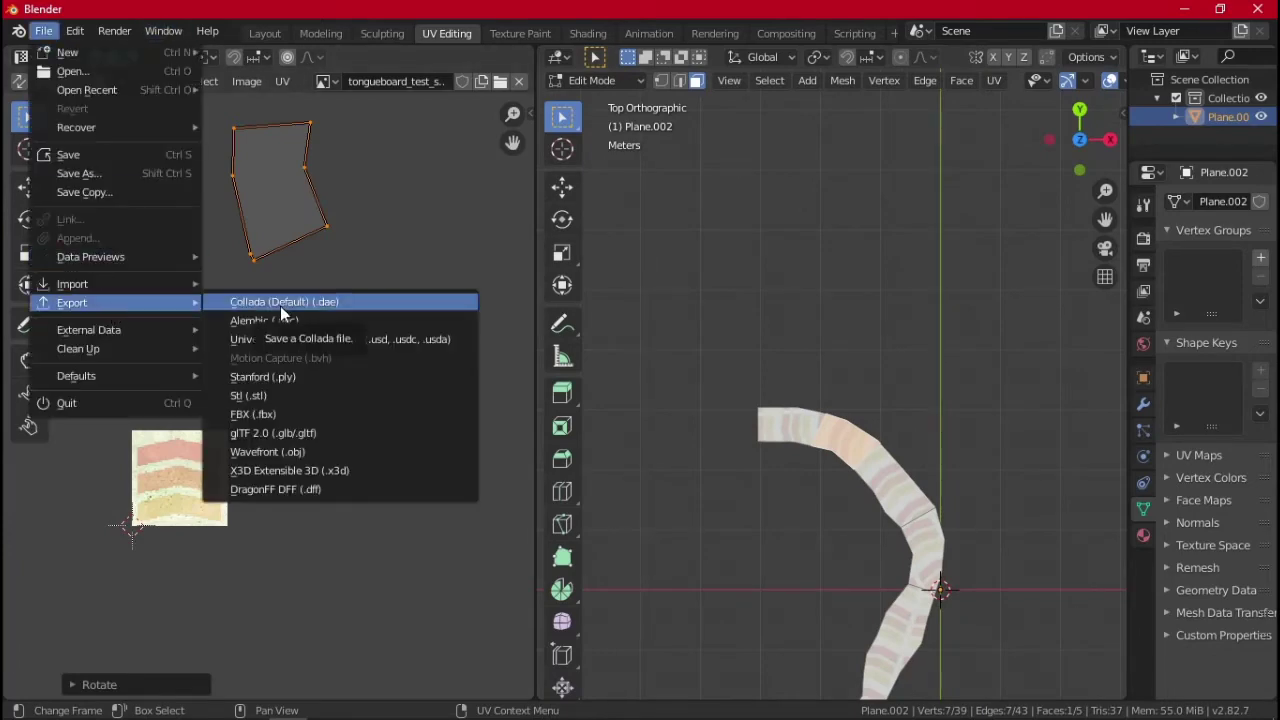
{"action": "left_click", "coordinate": [280, 306]}
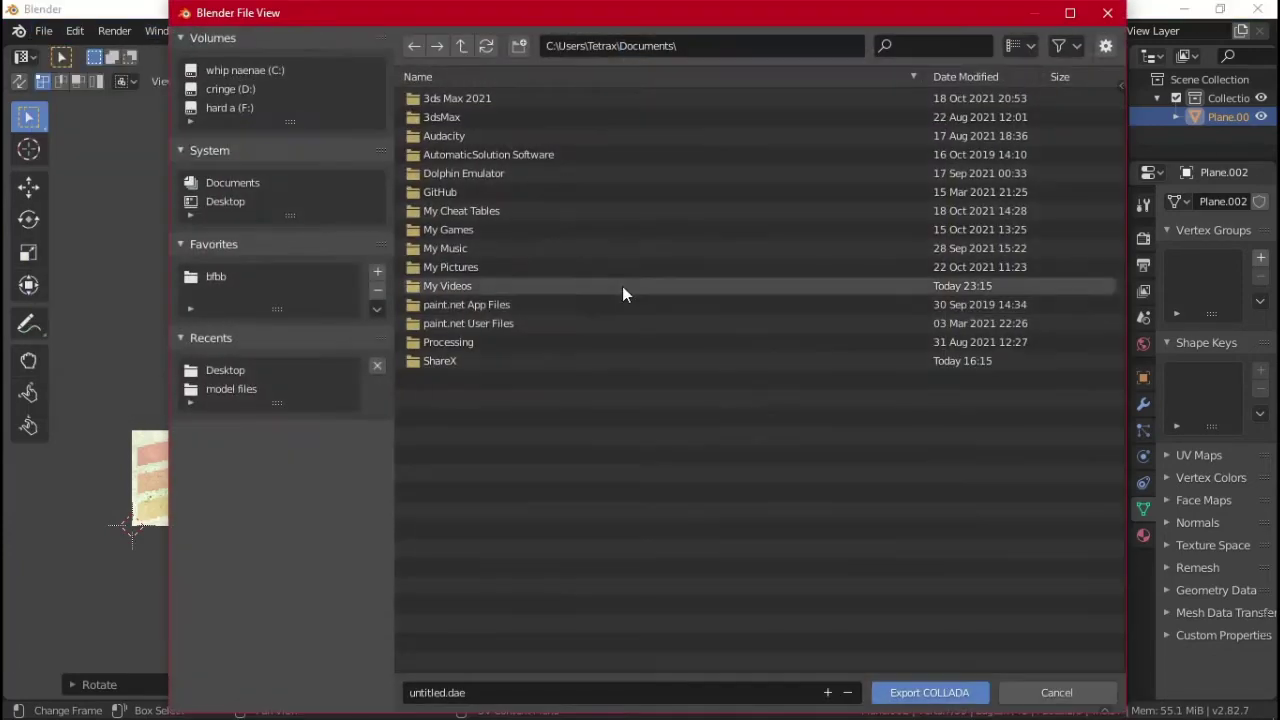
{"action": "left_click", "coordinate": [236, 203]}
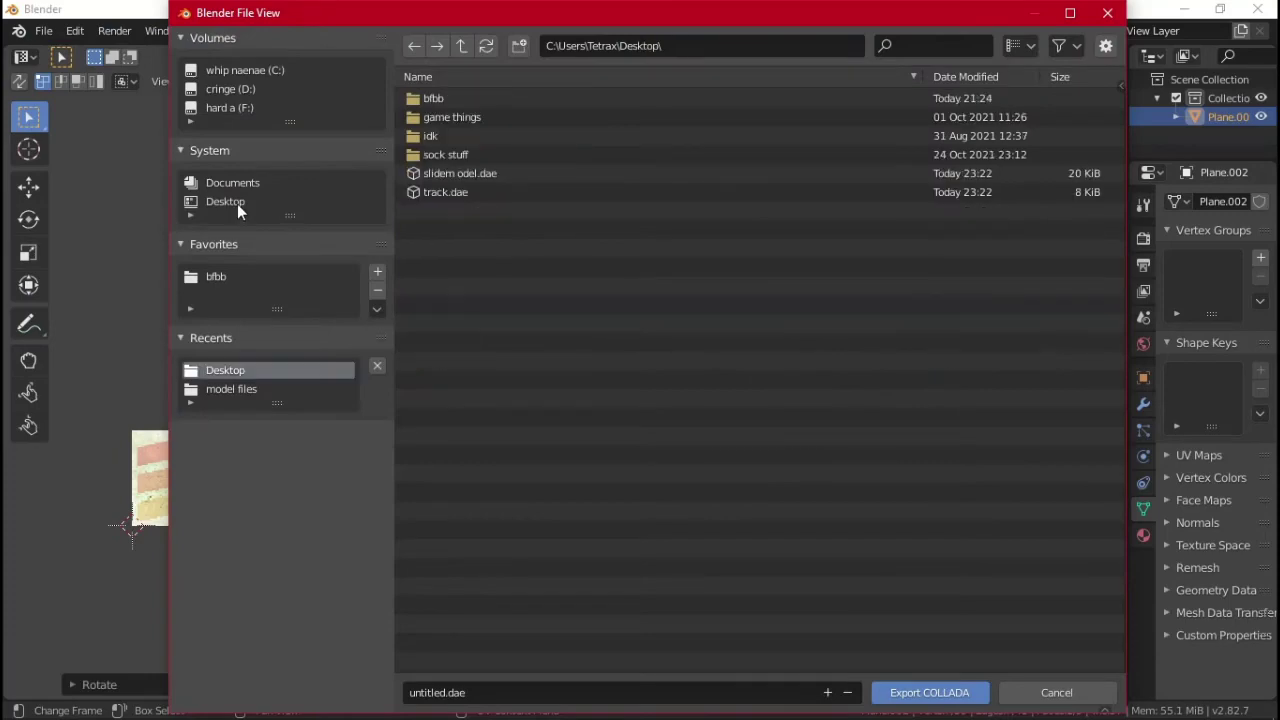
{"action": "double_click", "coordinate": [479, 189]}
Open the gl07.HOP archive in Industrial Park and gather the assets of the small texture layers into one TEXTURE layer
{"action": "key", "text": "alt+Tab"}
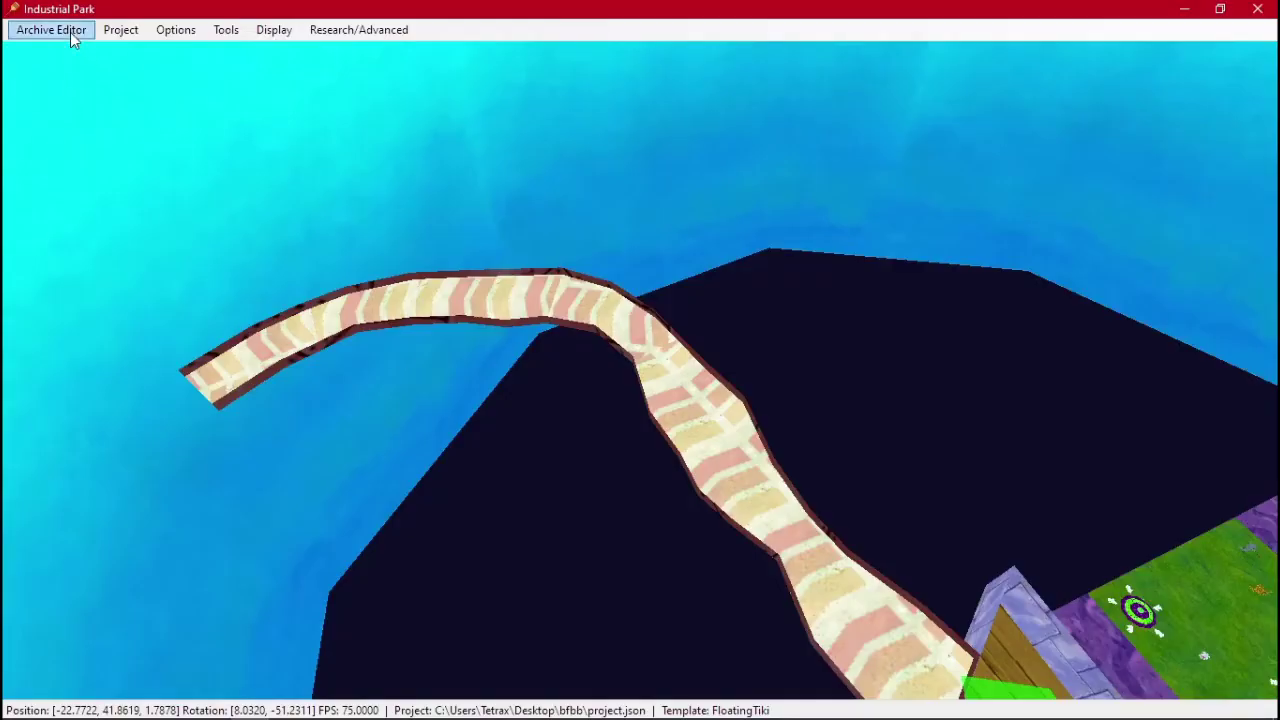
{"action": "left_click", "coordinate": [51, 30]}
{"action": "left_click", "coordinate": [45, 94]}
{"action": "left_click", "coordinate": [453, 199]}
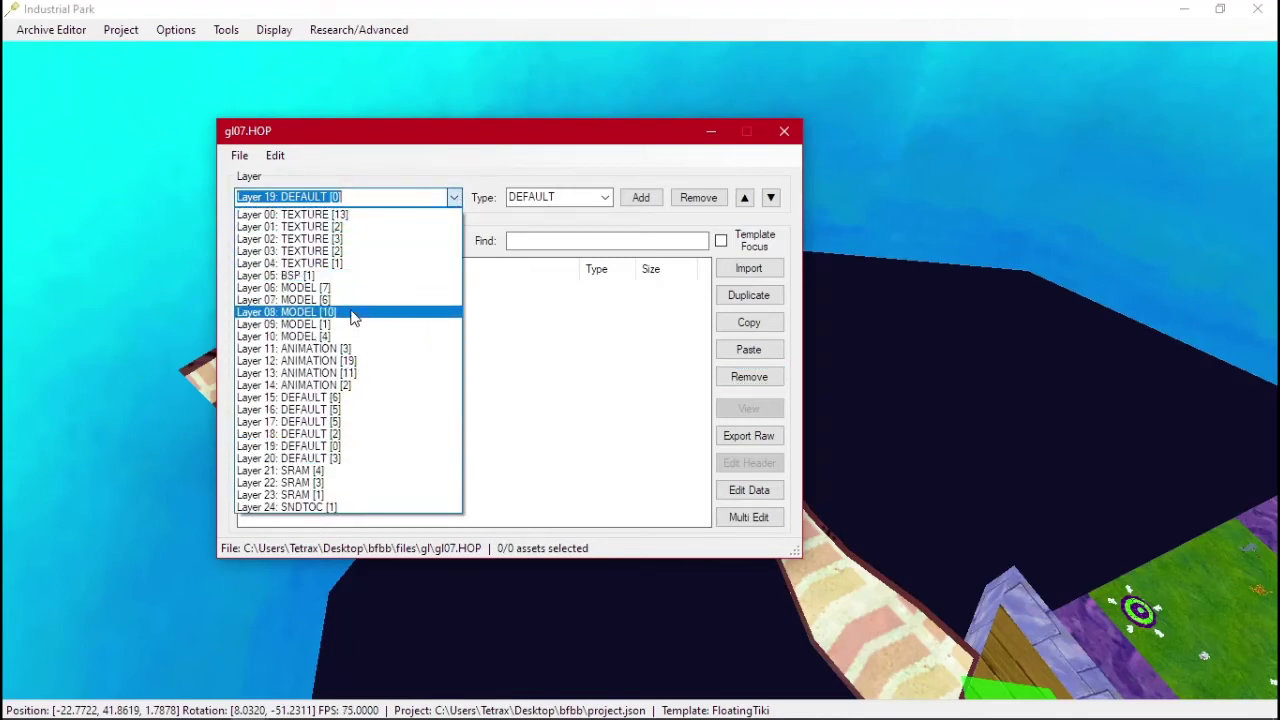
{"action": "left_click", "coordinate": [358, 228]}
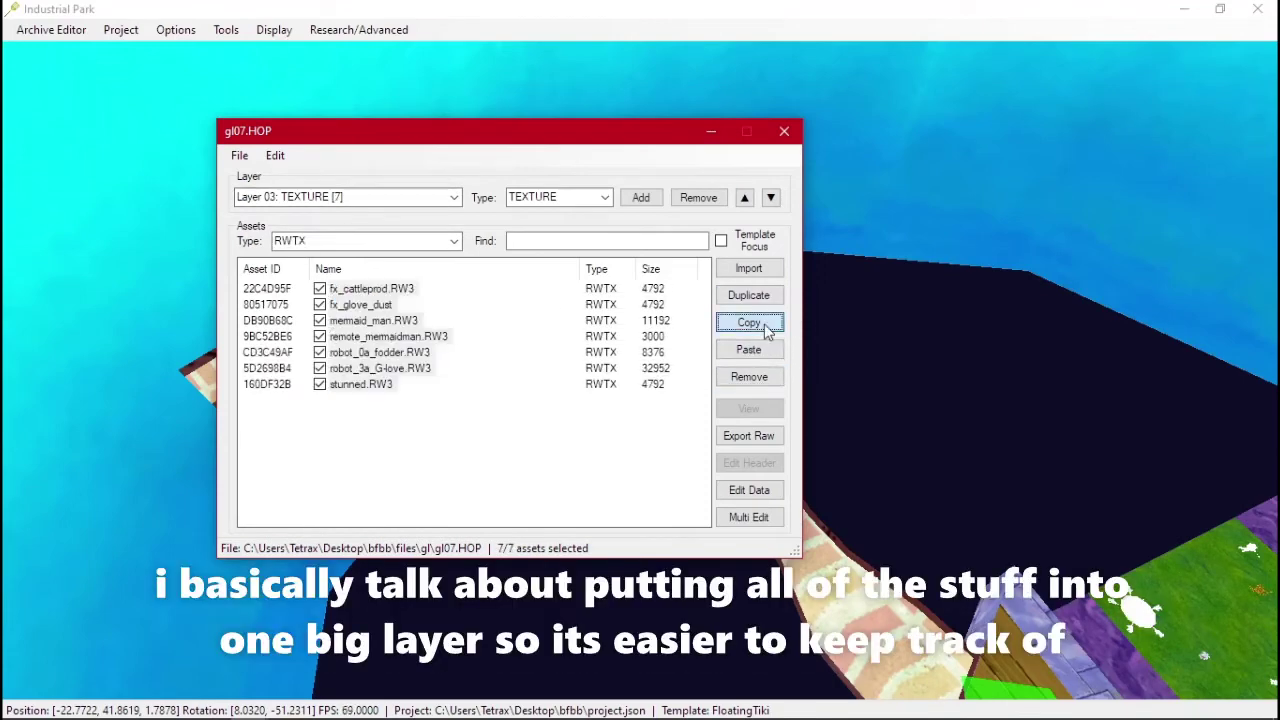
{"action": "left_click", "coordinate": [766, 346]}
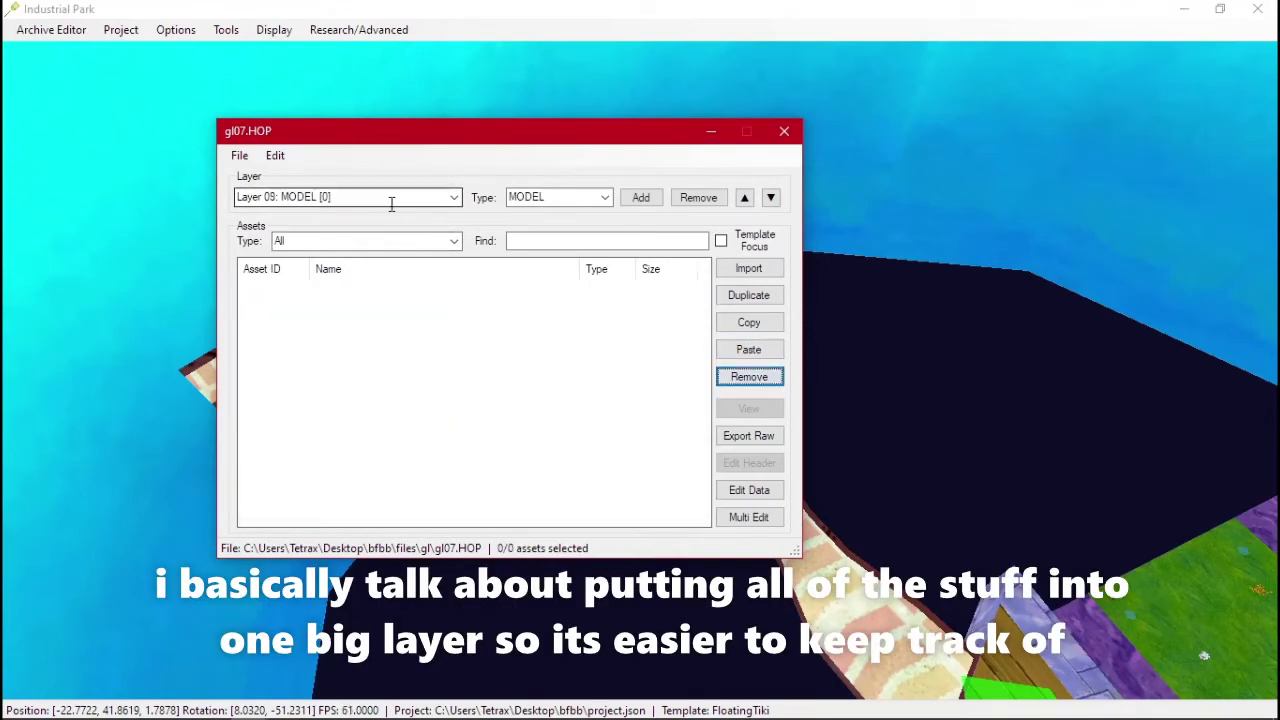
Consolidate the scattered MODEL, ANIMATION, DEFAULT and SRAM assets into one layer per type and remove the emptied layers
{"action": "left_click", "coordinate": [698, 197]}
{"action": "left_click", "coordinate": [370, 197]}
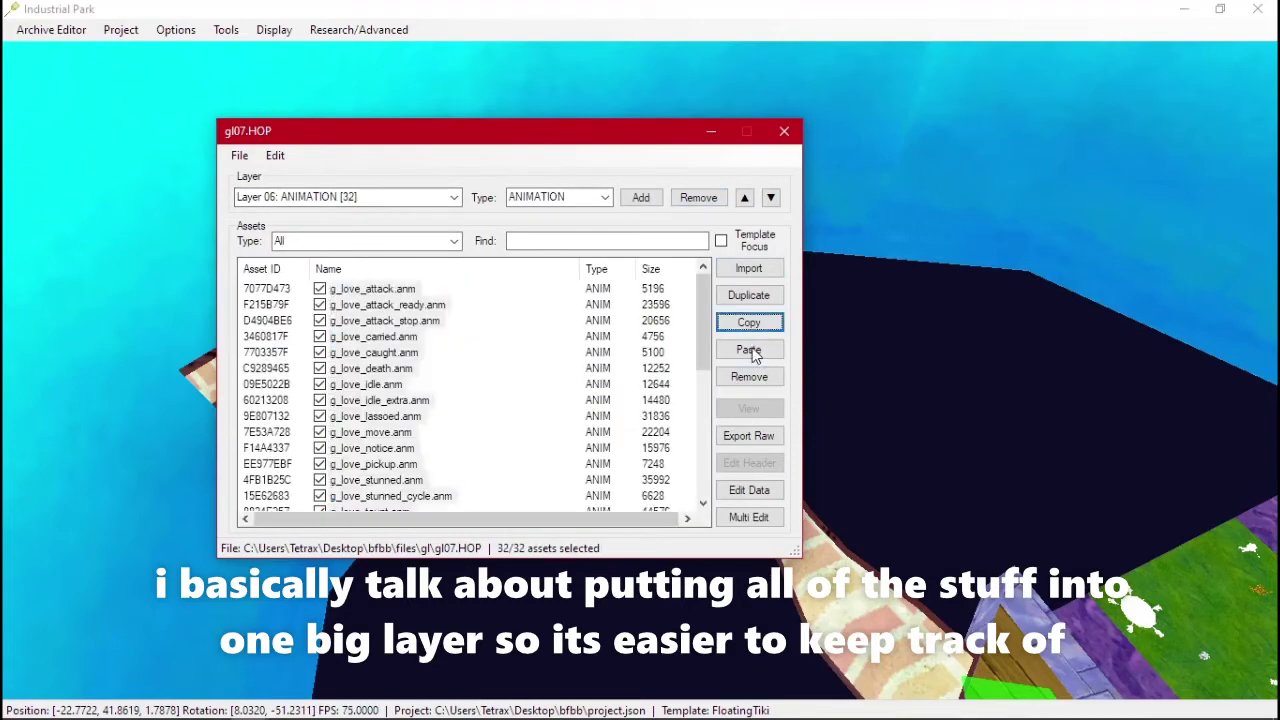
{"action": "left_click", "coordinate": [370, 197]}
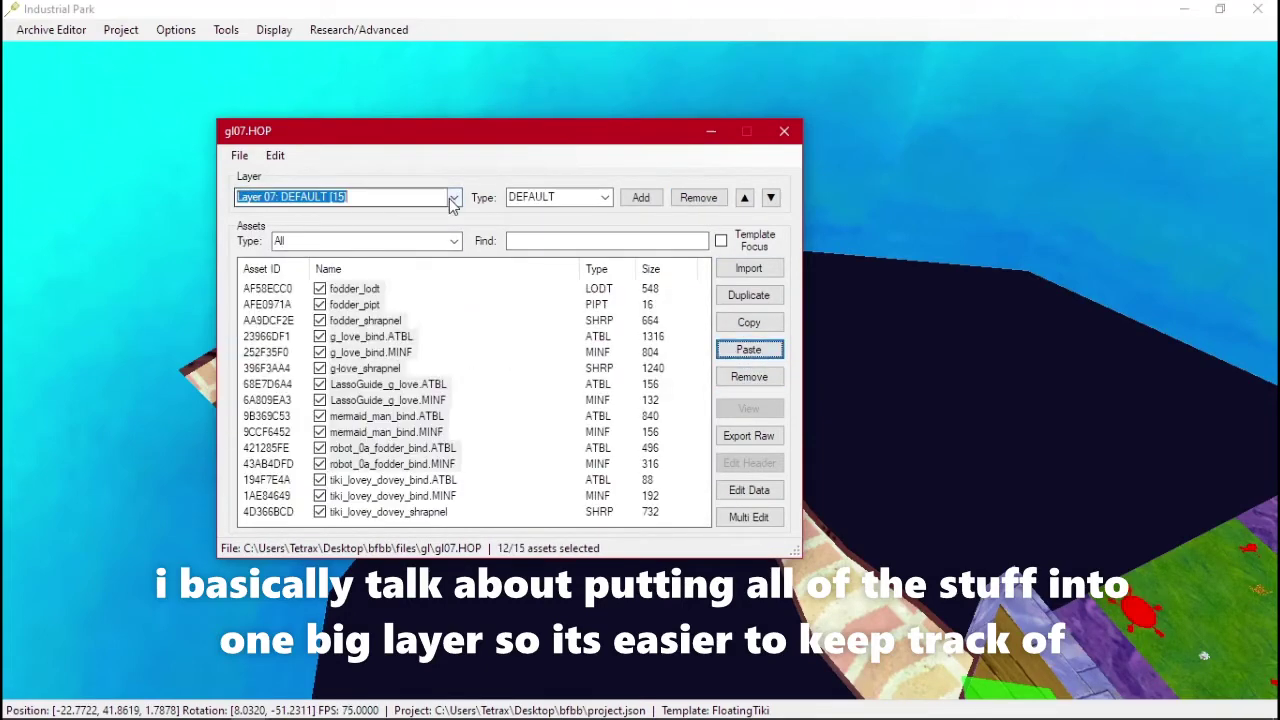
{"action": "left_click", "coordinate": [455, 198]}
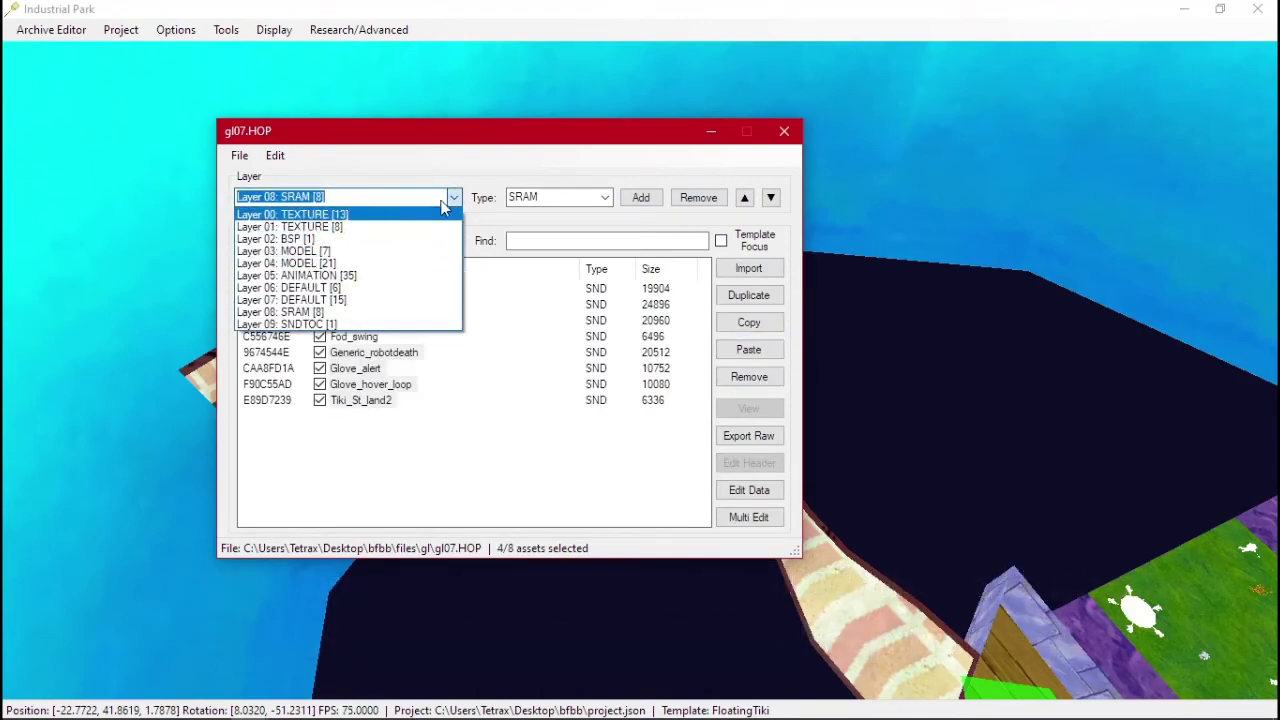
Reimport track.dae from the Desktop into the track.dff asset of the 7-asset MODEL layer, with Flip UVs enabled
{"action": "left_click", "coordinate": [449, 204]}
{"action": "left_click", "coordinate": [455, 198]}
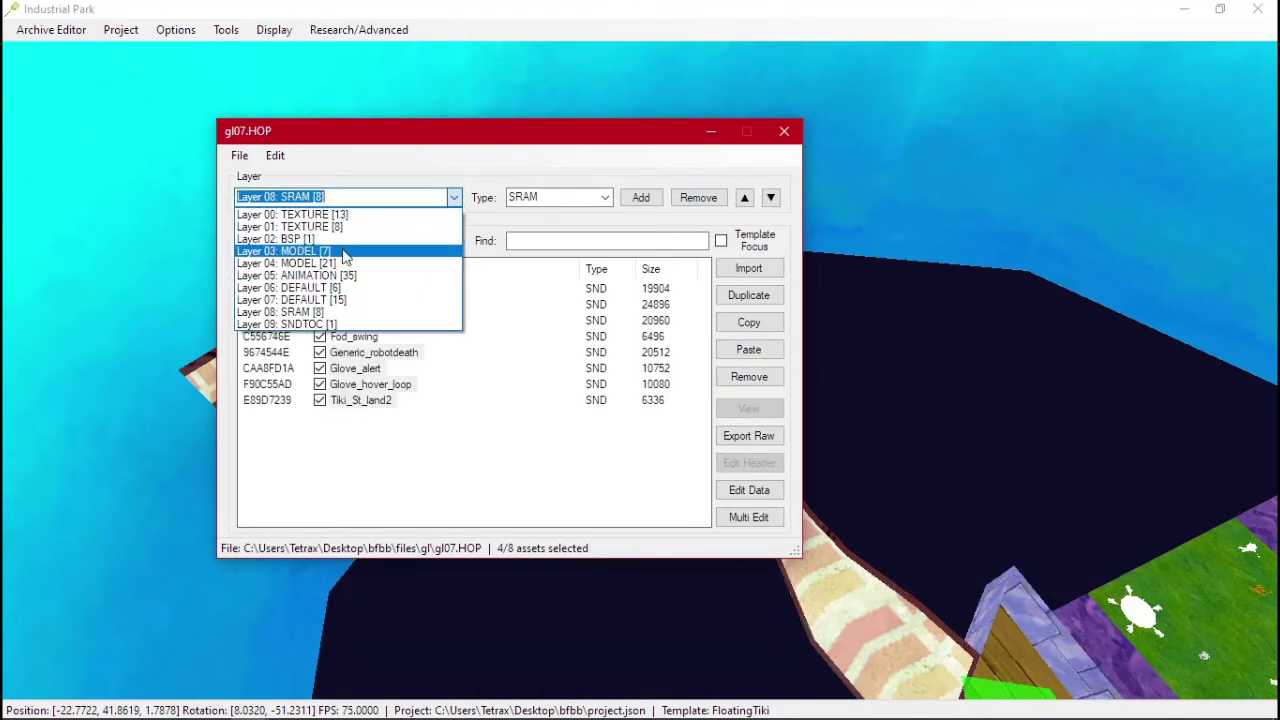
{"action": "left_click", "coordinate": [345, 246]}
{"action": "left_click", "coordinate": [352, 385]}
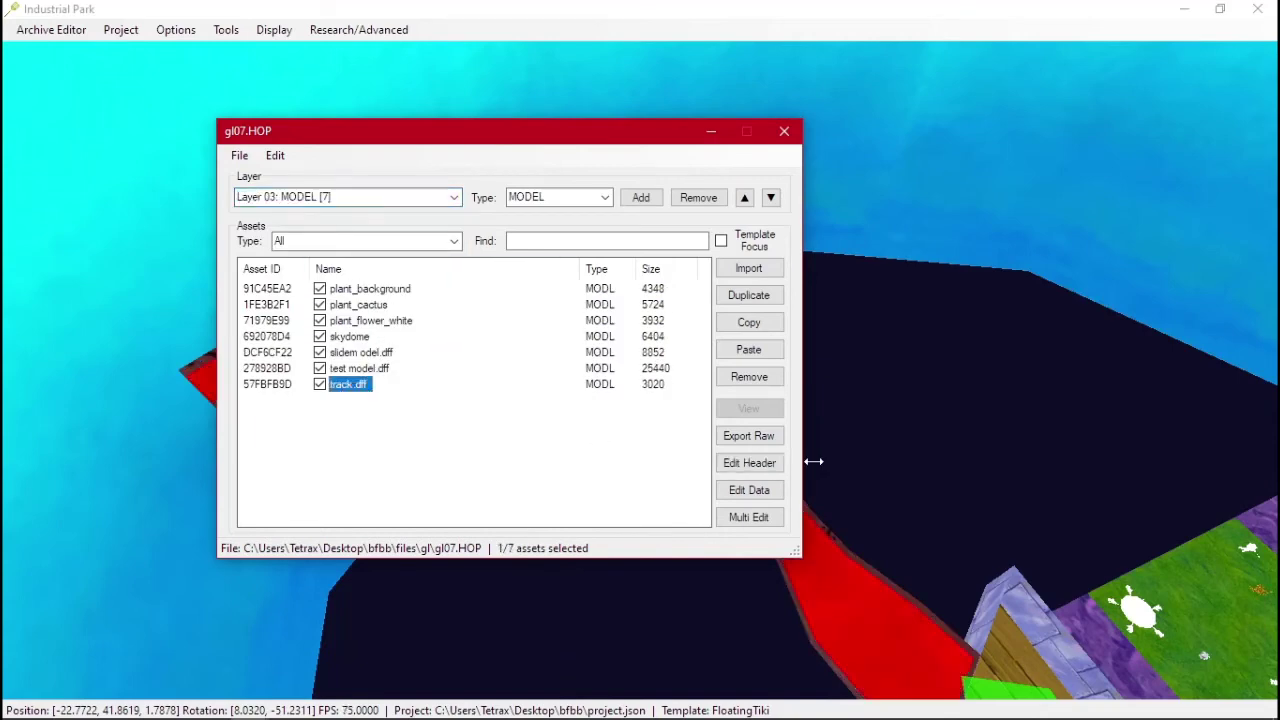
{"action": "left_click", "coordinate": [743, 491]}
{"action": "left_click", "coordinate": [128, 463]}
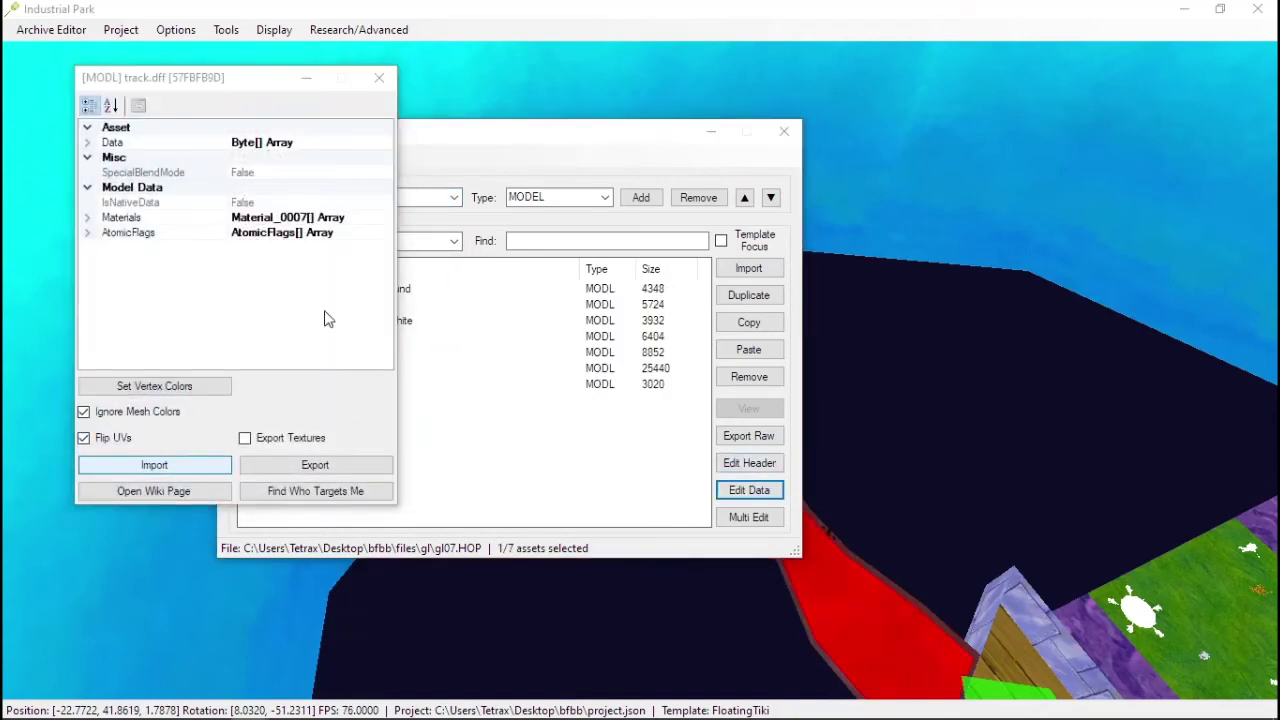
{"action": "left_click", "coordinate": [152, 168]}
{"action": "double_click", "coordinate": [791, 182]}
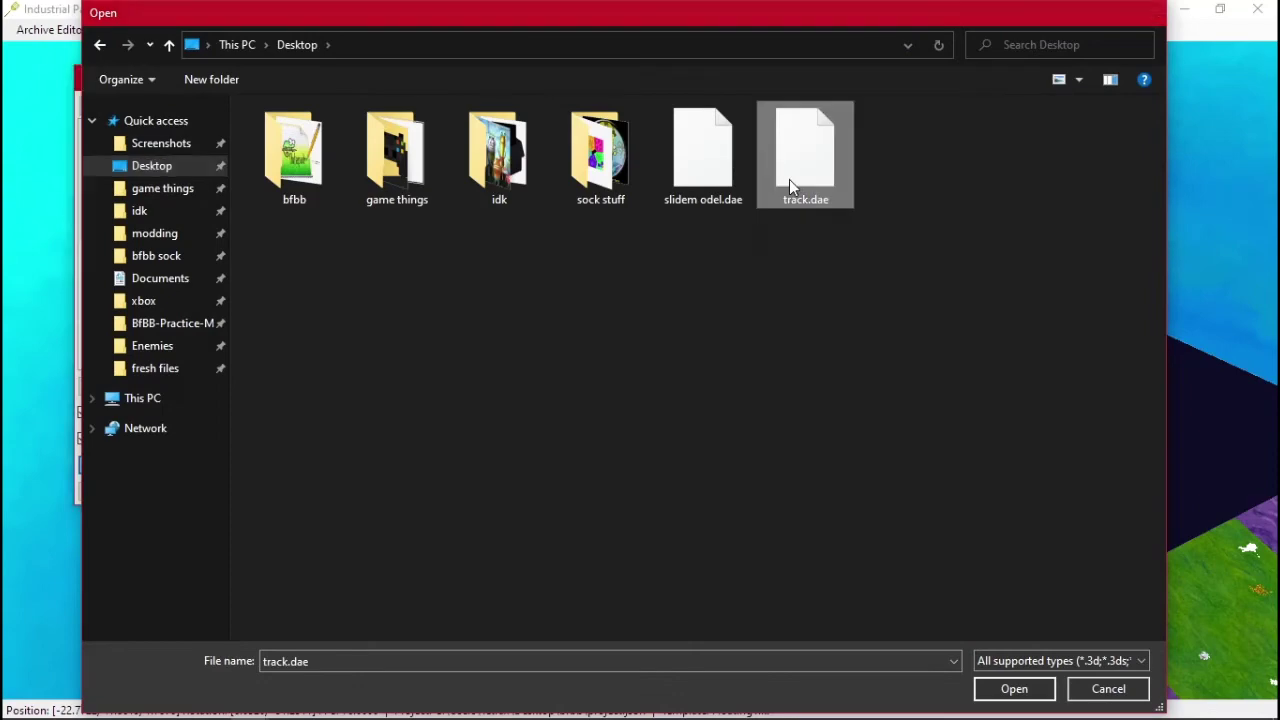
{"action": "left_click", "coordinate": [745, 651]}
{"action": "key", "text": "a"}
{"action": "middle_click_drag", "start_coordinate": [1113, 325], "coordinate": [825, 354]}
{"action": "key", "text": "w"}
{"action": "key", "text": "shift+w"}
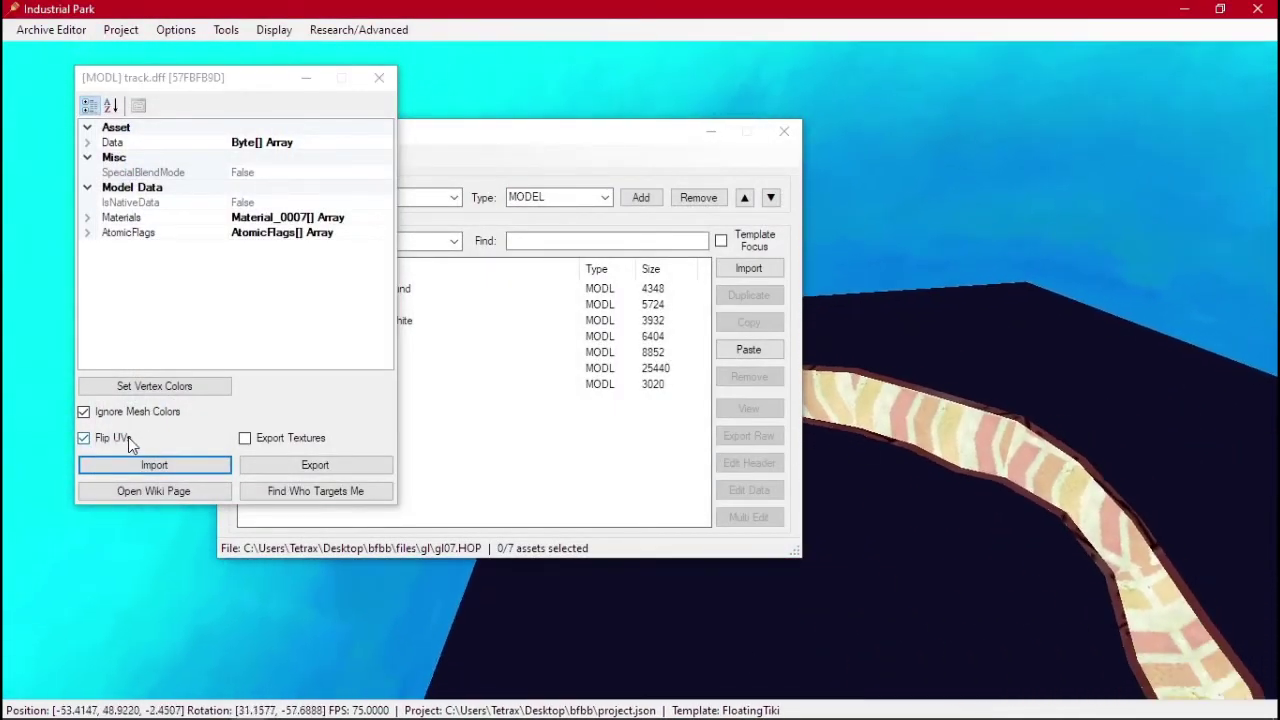
Try reimporting track.dae into the track.dff asset with Flip UVs disabled and inspect the stripes along the slide
{"action": "left_click", "coordinate": [128, 437]}
{"action": "left_click", "coordinate": [154, 465]}
{"action": "double_click", "coordinate": [805, 170]}
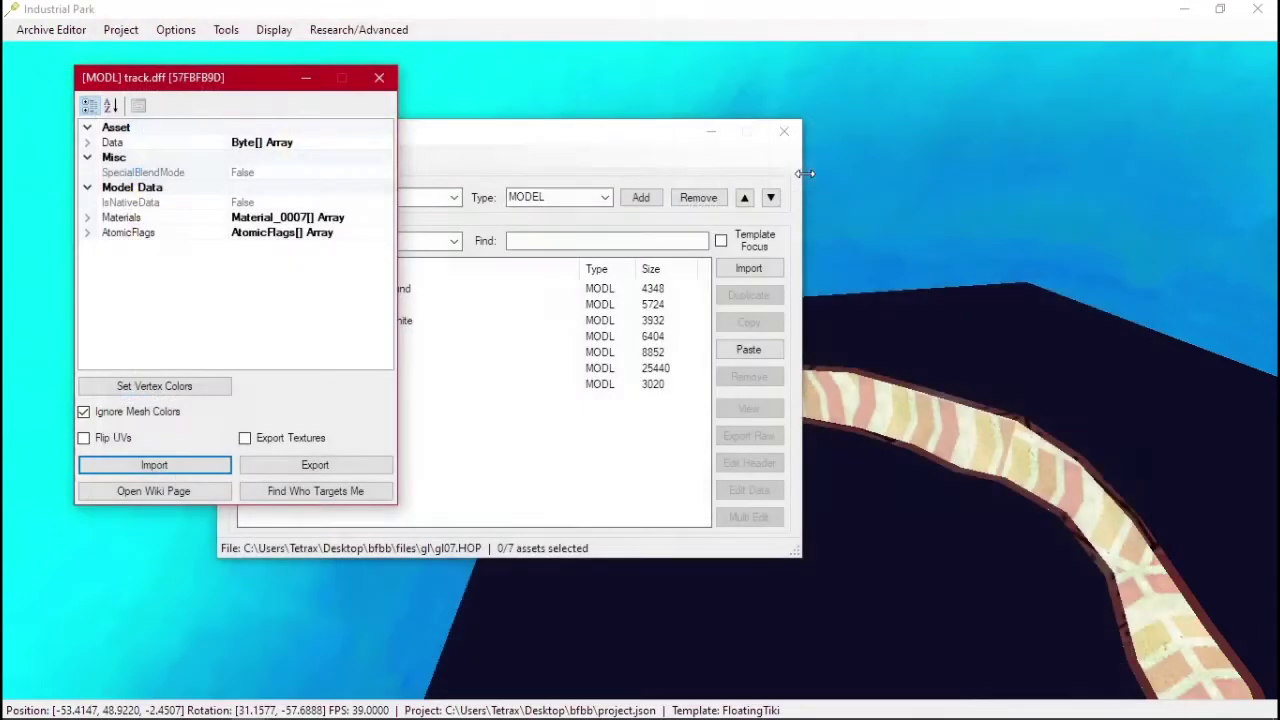
{"action": "middle_click_drag", "start_coordinate": [935, 470], "coordinate": [1175, 518]}
{"action": "key", "text": "shift+s"}
{"action": "key", "text": "w"}
{"action": "key", "text": "shift+w"}
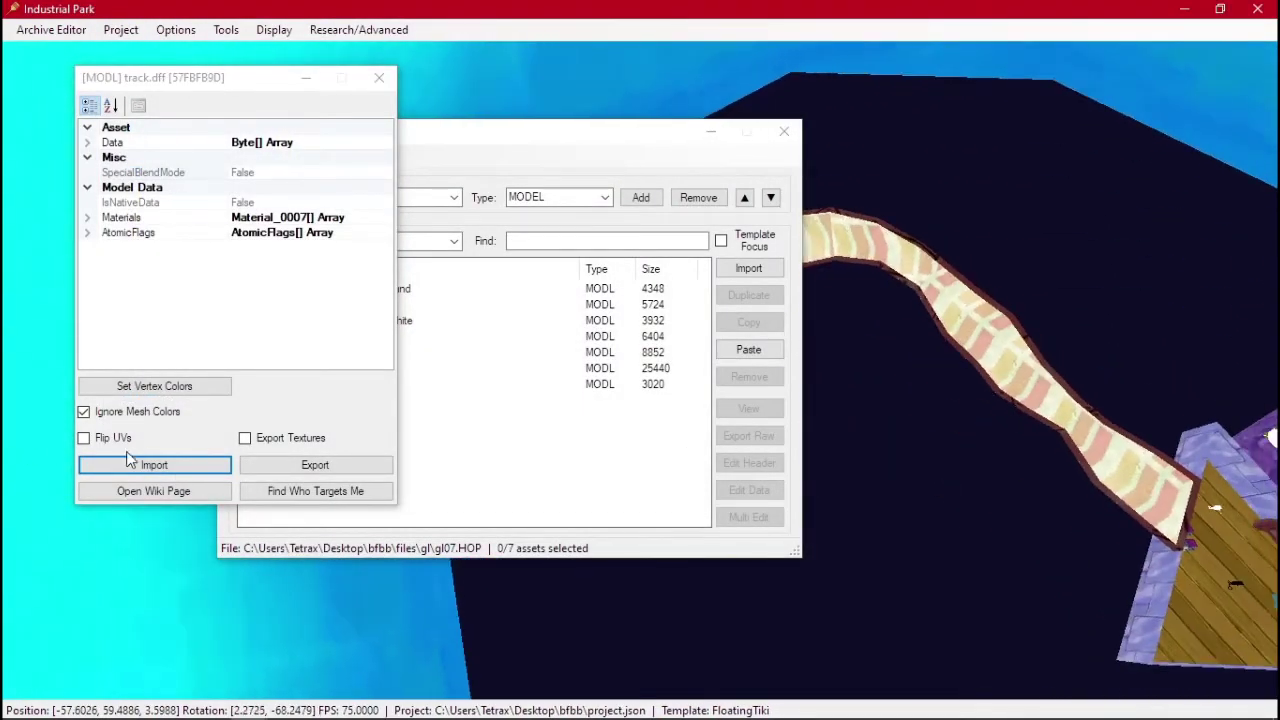
Reimport track.dae into track.dff with Flip UVs enabled, then save and close the gl07.HOP archive
{"action": "left_click", "coordinate": [130, 441]}
{"action": "left_click", "coordinate": [148, 468]}
{"action": "double_click", "coordinate": [803, 157]}
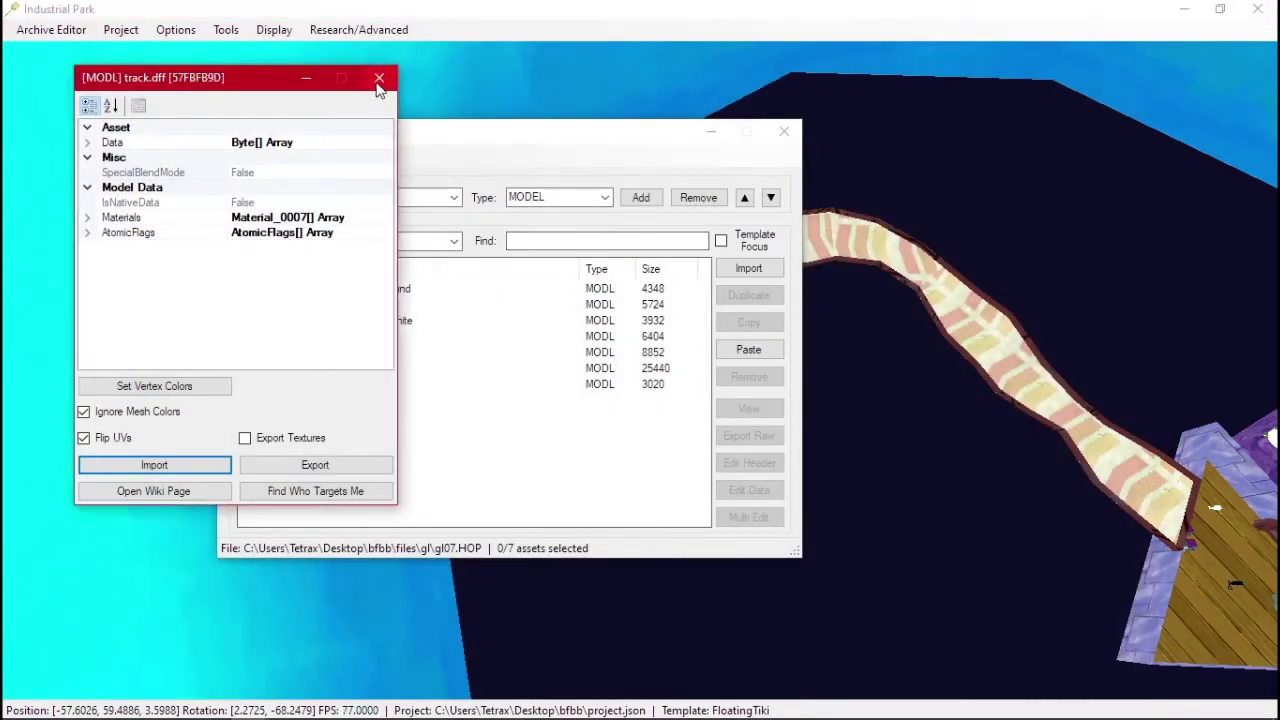
{"action": "left_click", "coordinate": [379, 77]}
{"action": "left_click", "coordinate": [240, 155]}
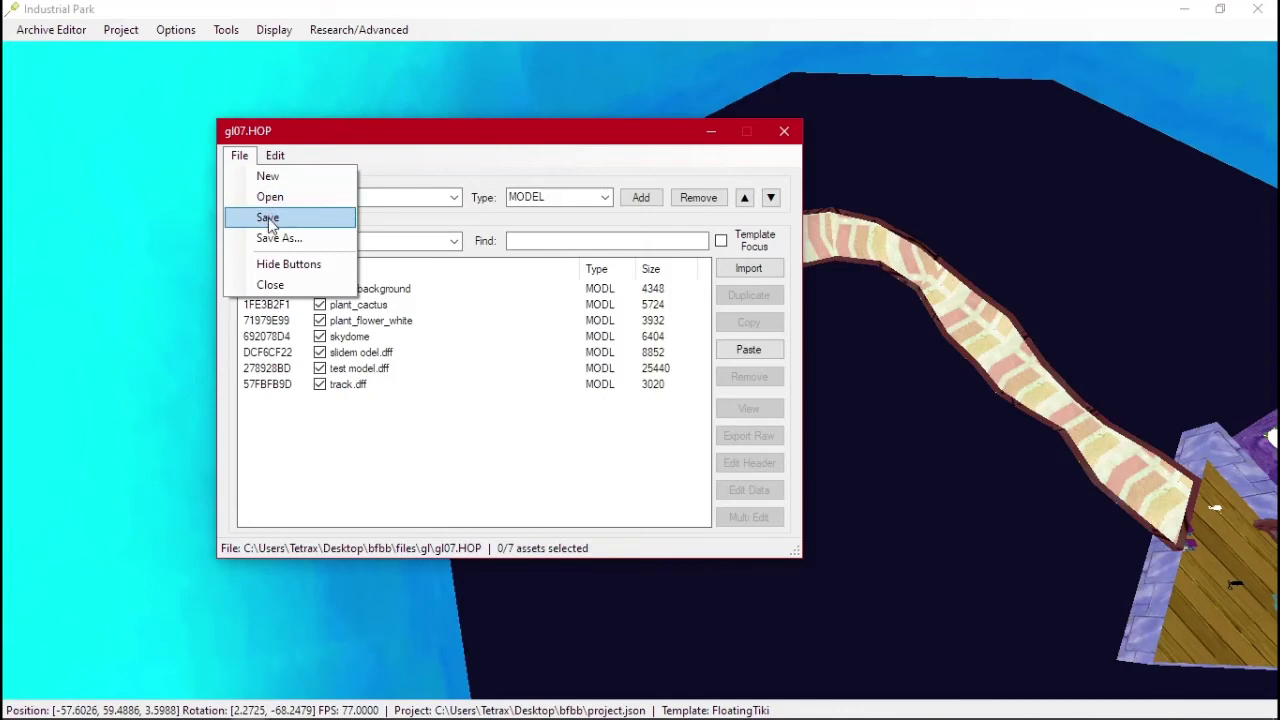
{"action": "left_click", "coordinate": [268, 222]}
{"action": "left_click", "coordinate": [780, 133]}
Refresh the textures and models shown in the level view
{"action": "key", "text": "w"}
{"action": "key", "text": "d"}
{"action": "middle_click_drag", "start_coordinate": [759, 283], "coordinate": [646, 267]}
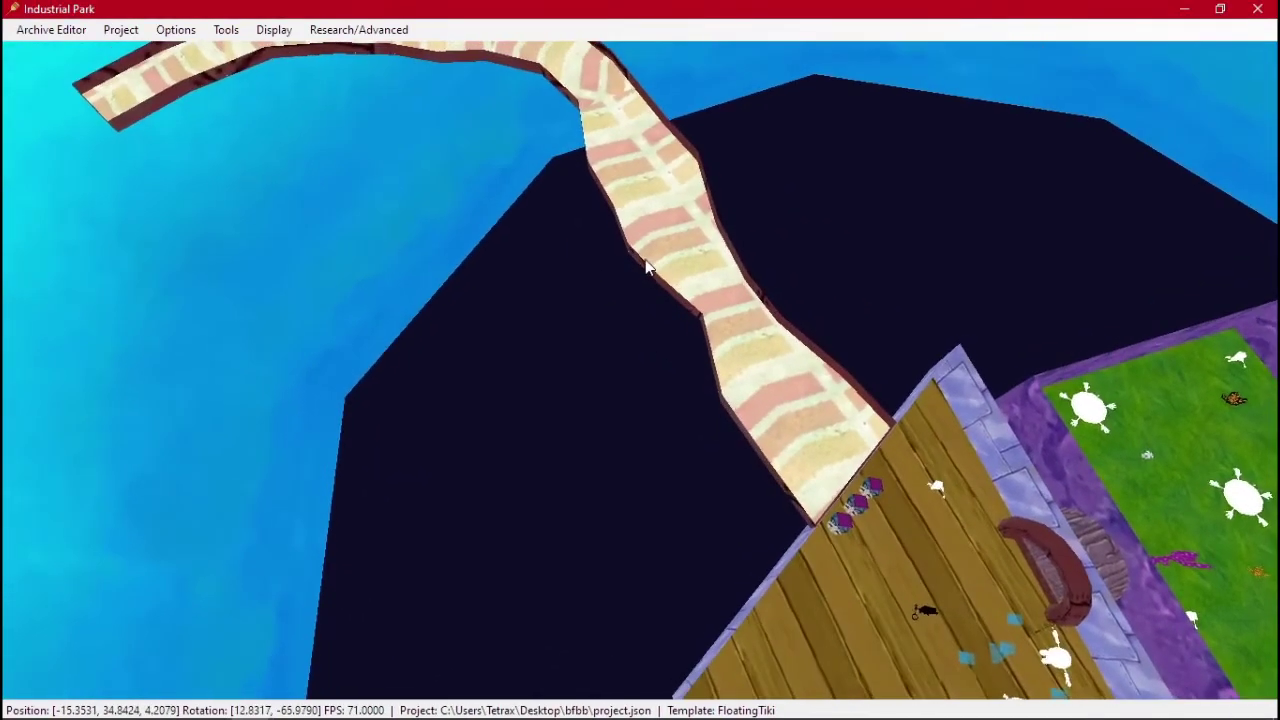
{"action": "left_click", "coordinate": [47, 30]}
{"action": "left_click", "coordinate": [62, 78]}
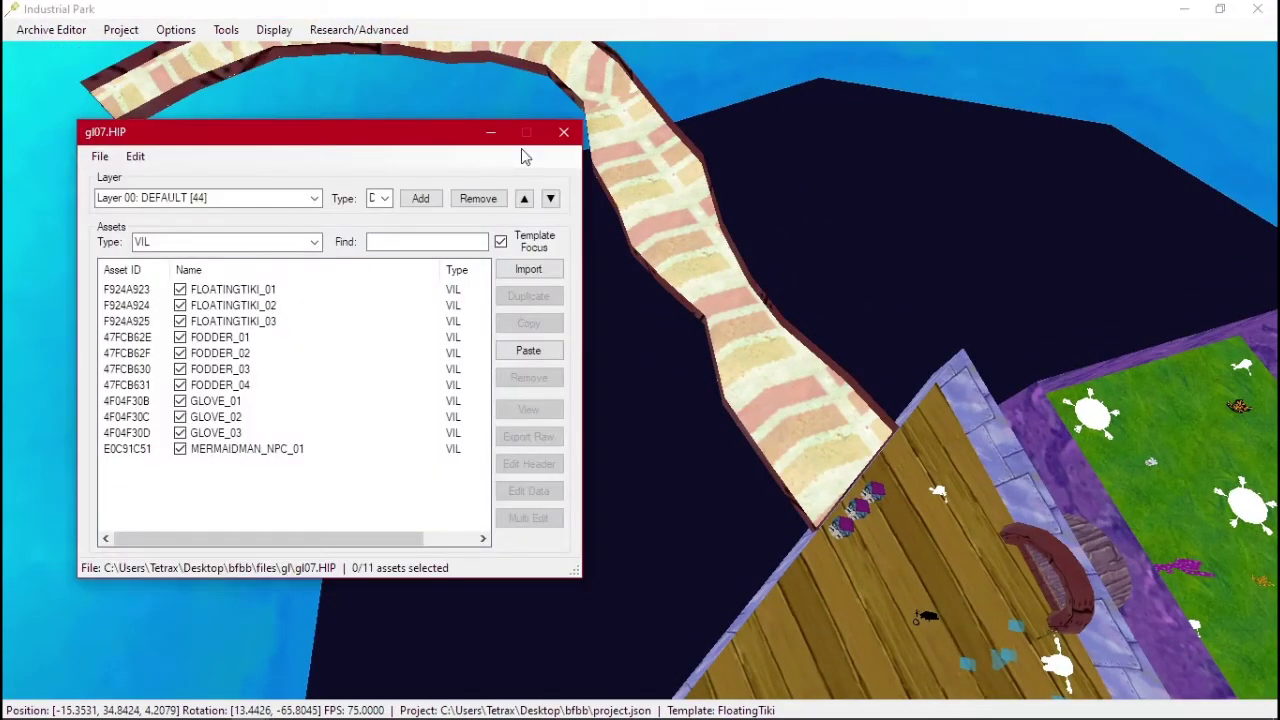
{"action": "left_click", "coordinate": [562, 133]}
{"action": "middle_click_drag", "start_coordinate": [342, 272], "coordinate": [581, 193]}
{"action": "left_click", "coordinate": [161, 32]}
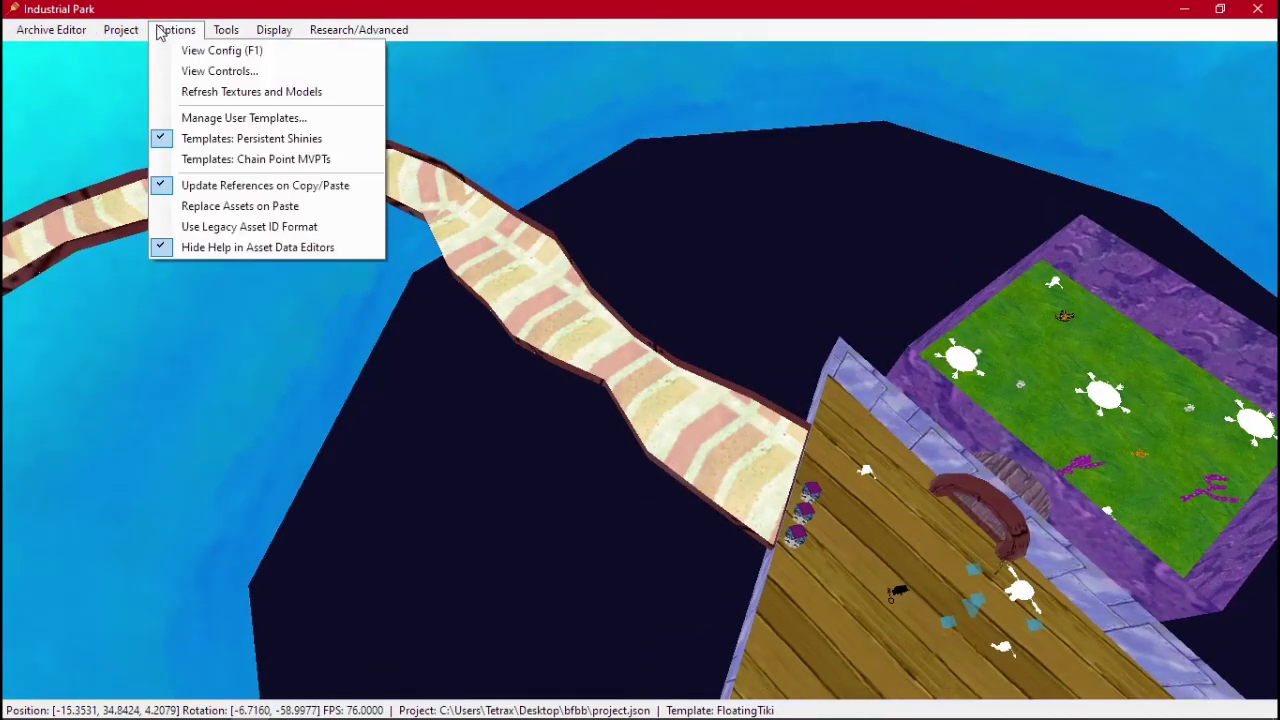
{"action": "left_click", "coordinate": [196, 91]}
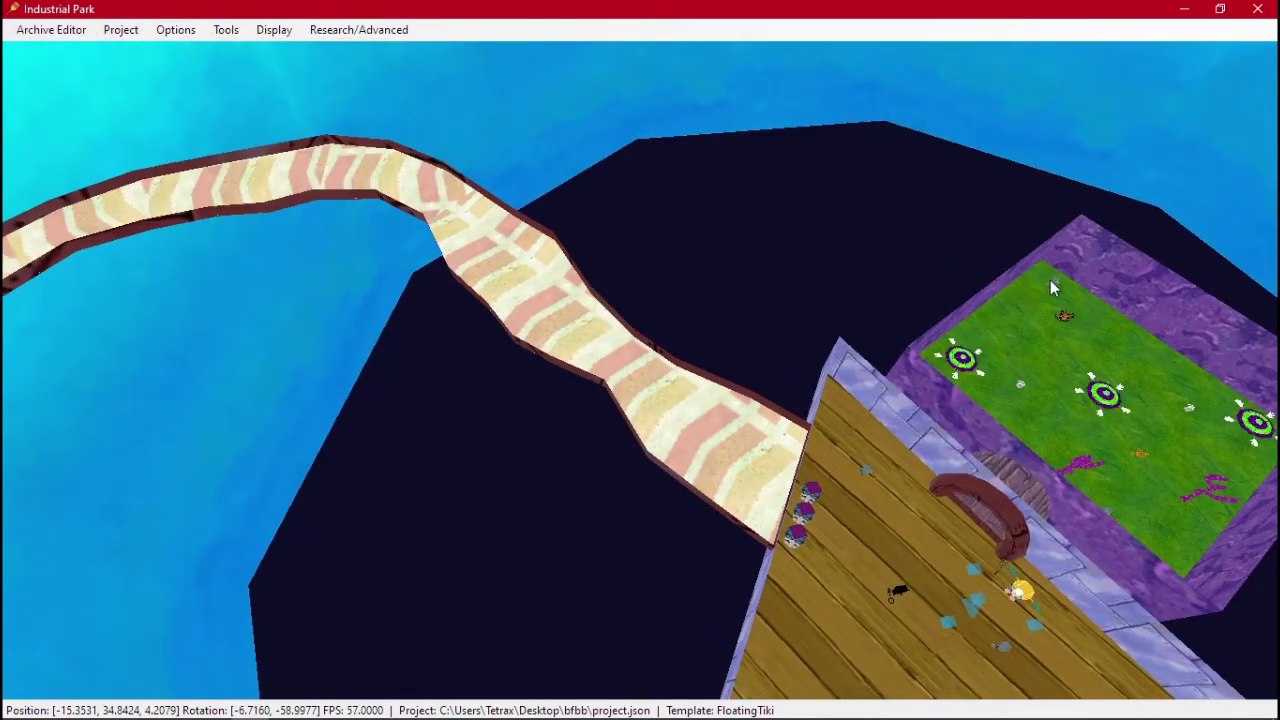
Choose the Battle For Bikini Bottom Fodder enemy template and, with gl07.HIP open, place one on the slide near the wooden platform
{"action": "left_click", "coordinate": [1050, 280]}
{"action": "left_click", "coordinate": [488, 452]}
{"action": "mouse_move", "coordinate": [577, 484]}
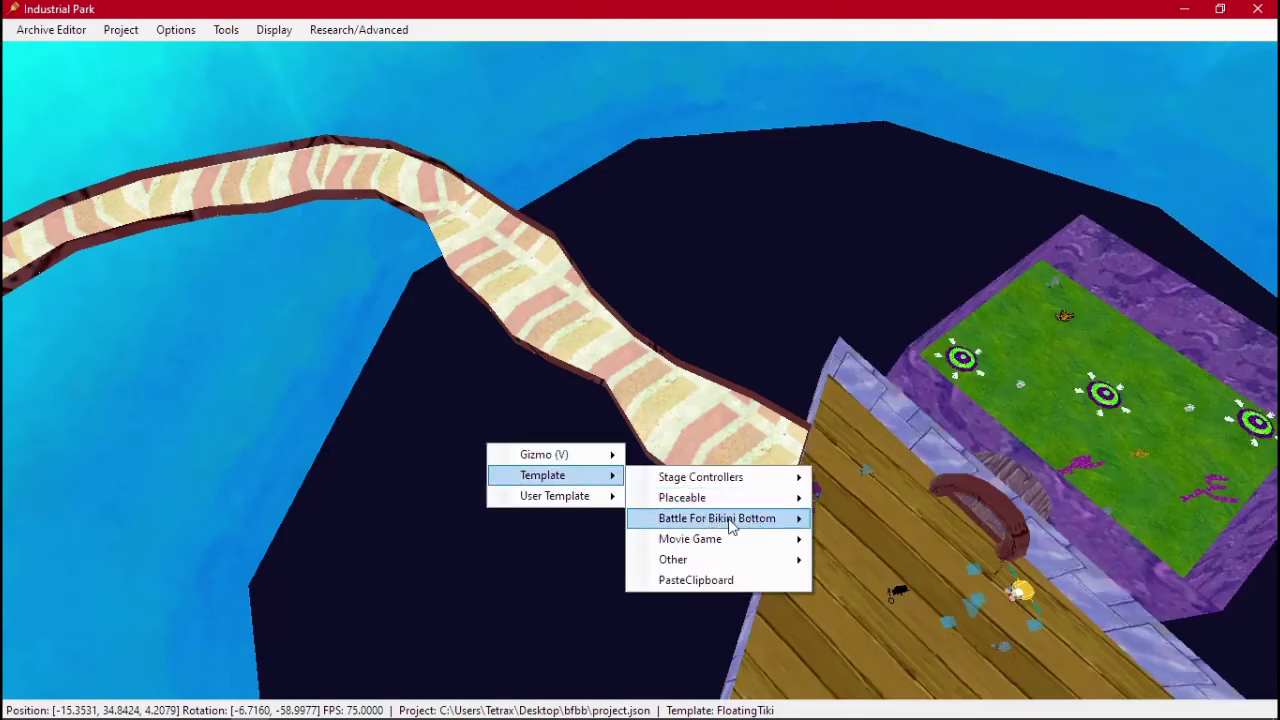
{"action": "mouse_move", "coordinate": [730, 527]}
{"action": "mouse_move", "coordinate": [908, 548]}
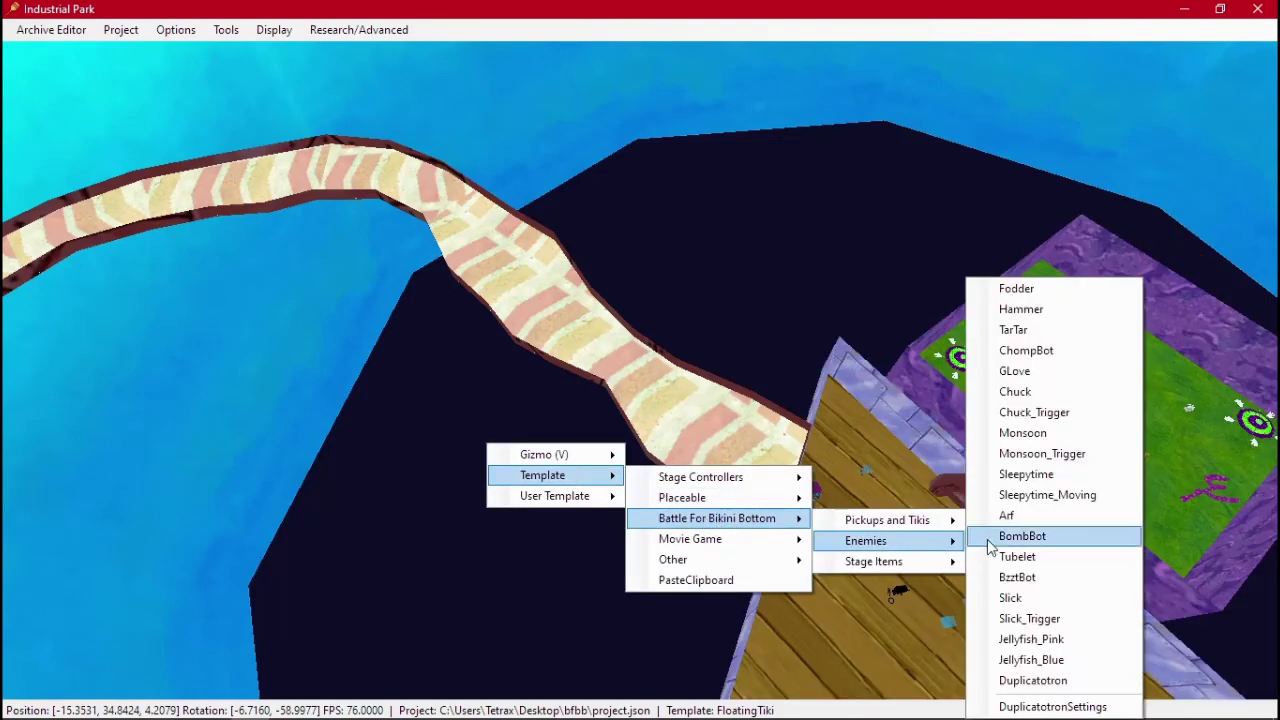
{"action": "left_click", "coordinate": [1025, 297]}
{"action": "left_click", "coordinate": [50, 30]}
{"action": "left_click", "coordinate": [55, 71]}
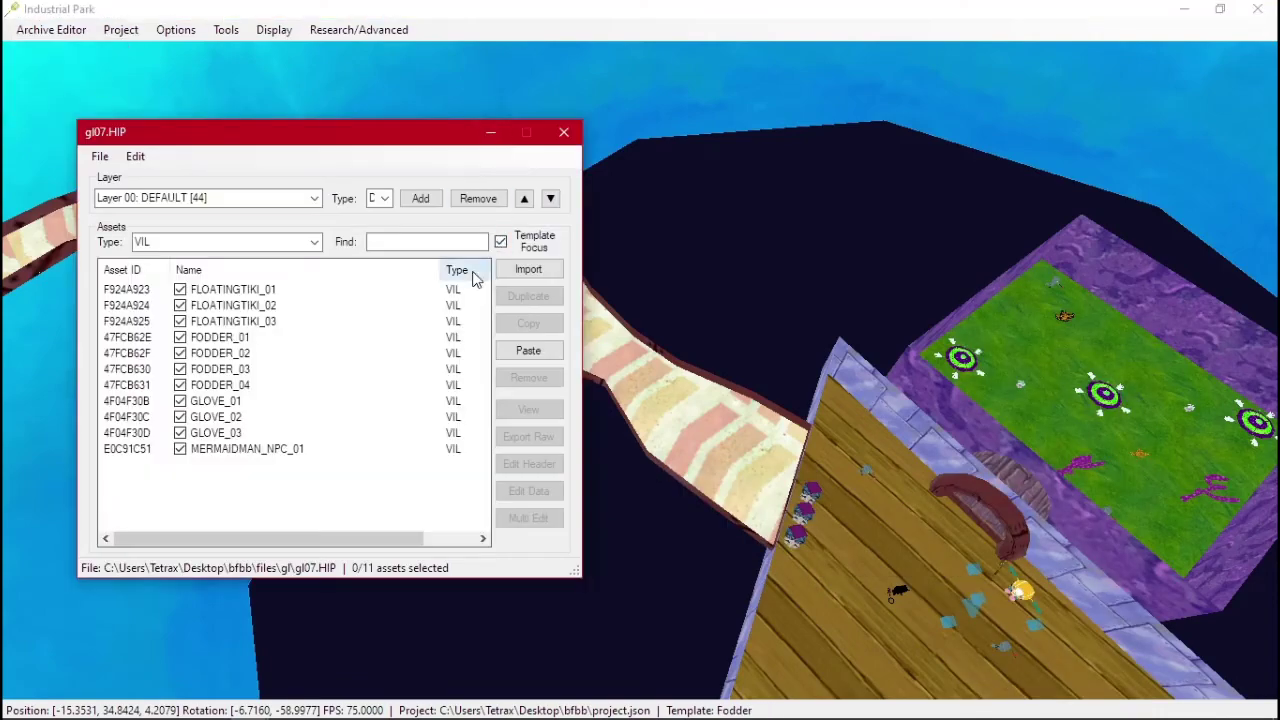
{"action": "key", "text": "w"}
{"action": "middle_click_drag", "start_coordinate": [950, 462], "coordinate": [615, 505]}
{"action": "right_click", "coordinate": [733, 405], "text": "shift"}
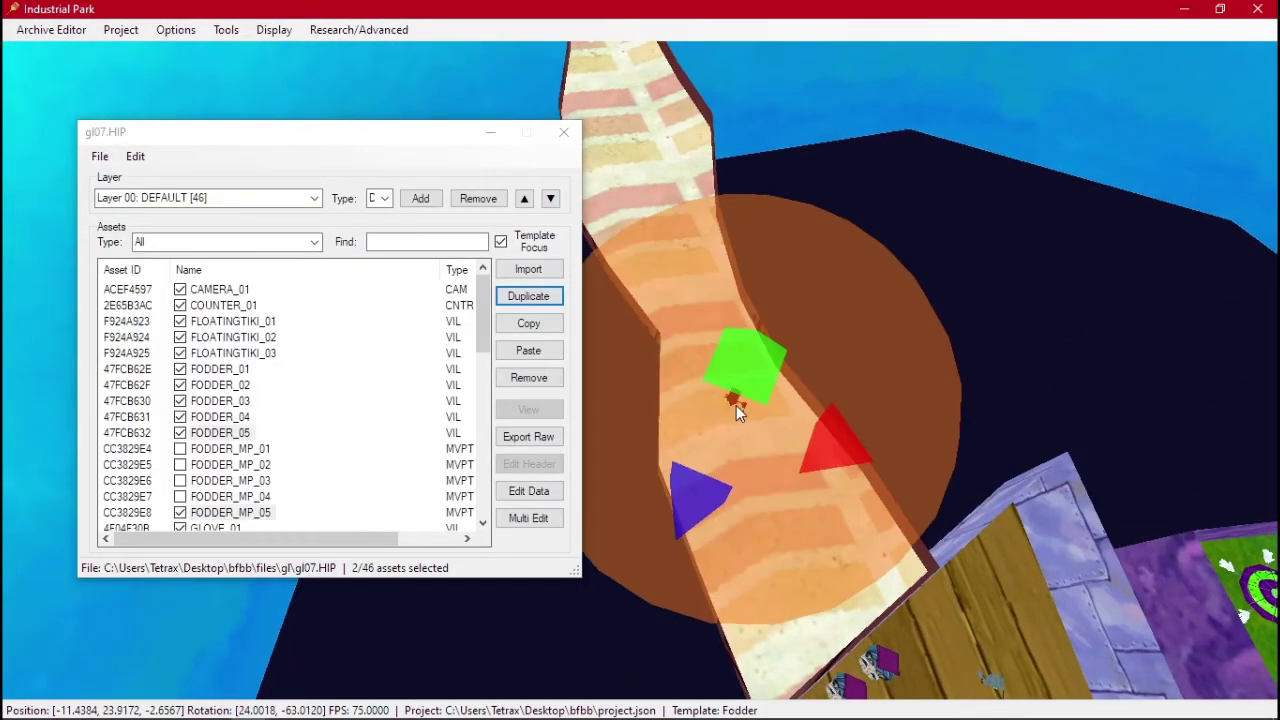
Reduce the radius of the FODDER_MP_05 move point to 2
{"action": "middle_click_drag", "start_coordinate": [736, 405], "coordinate": [722, 378]}
{"action": "key", "text": "s"}
{"action": "left_click", "coordinate": [249, 519]}
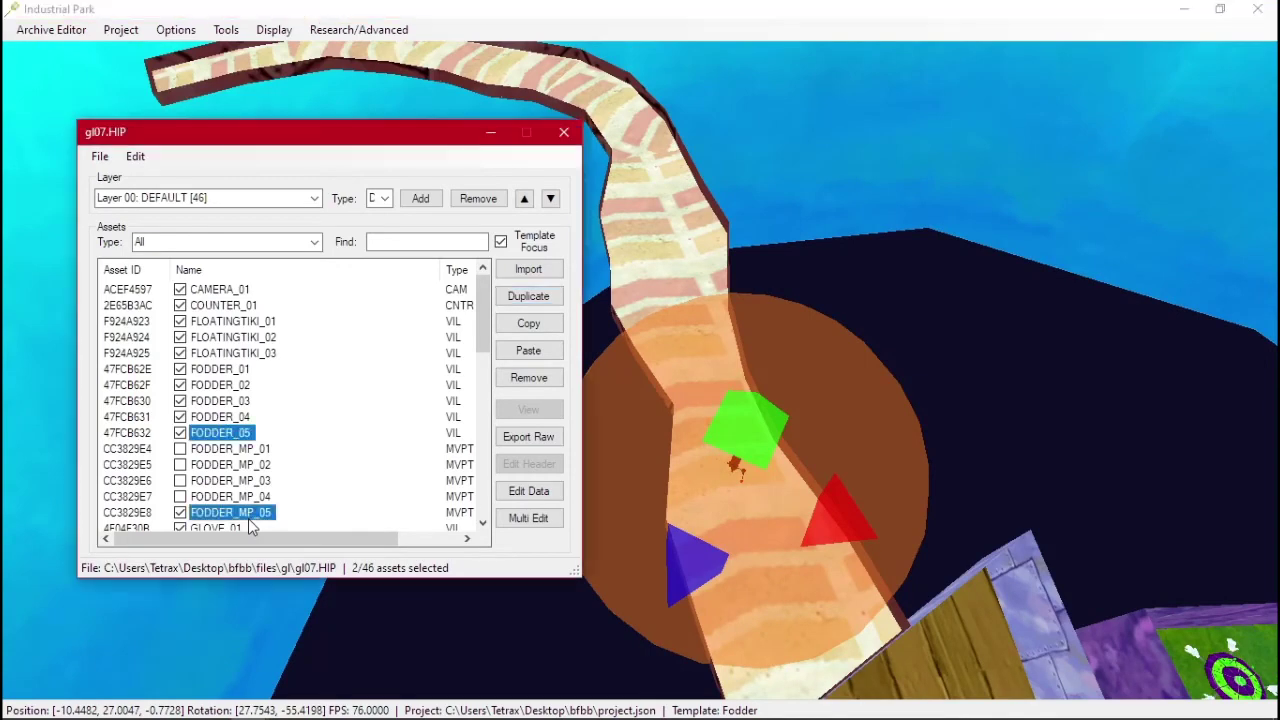
{"action": "left_click", "coordinate": [528, 491]}
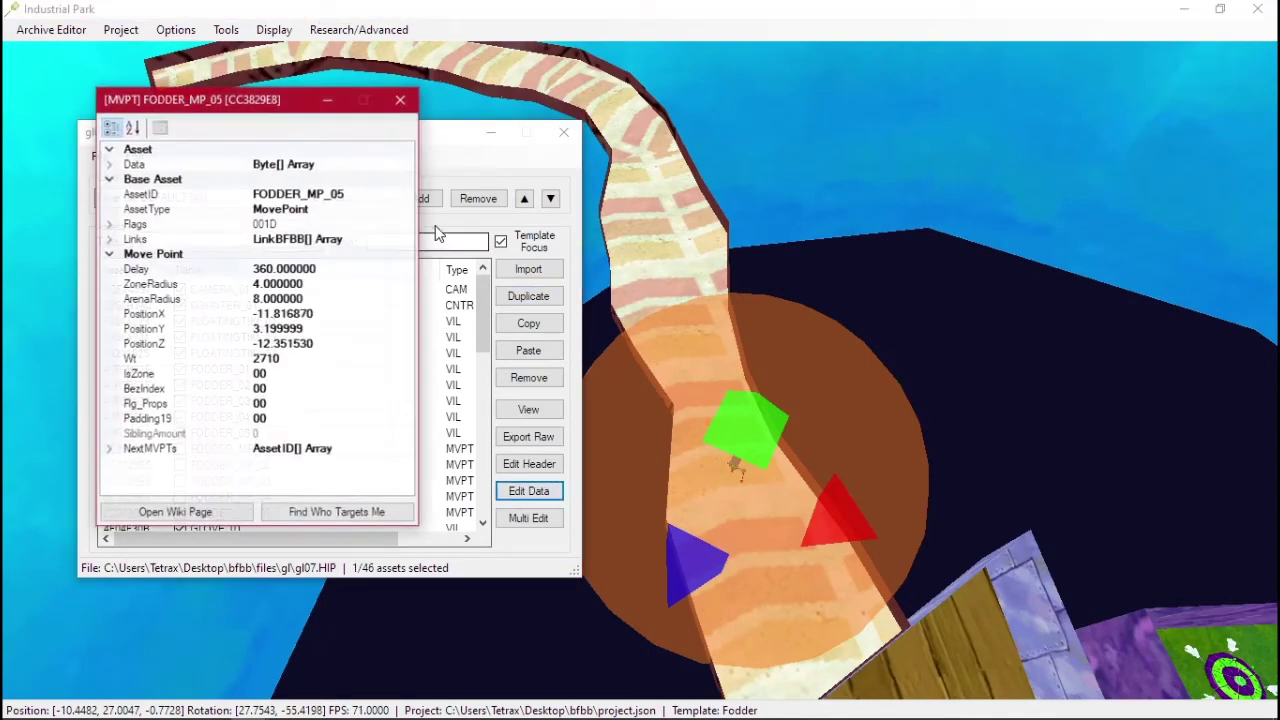
{"action": "type", "text": "2"}
{"action": "left_click", "coordinate": [305, 284]}
{"action": "left_click", "coordinate": [401, 100]}
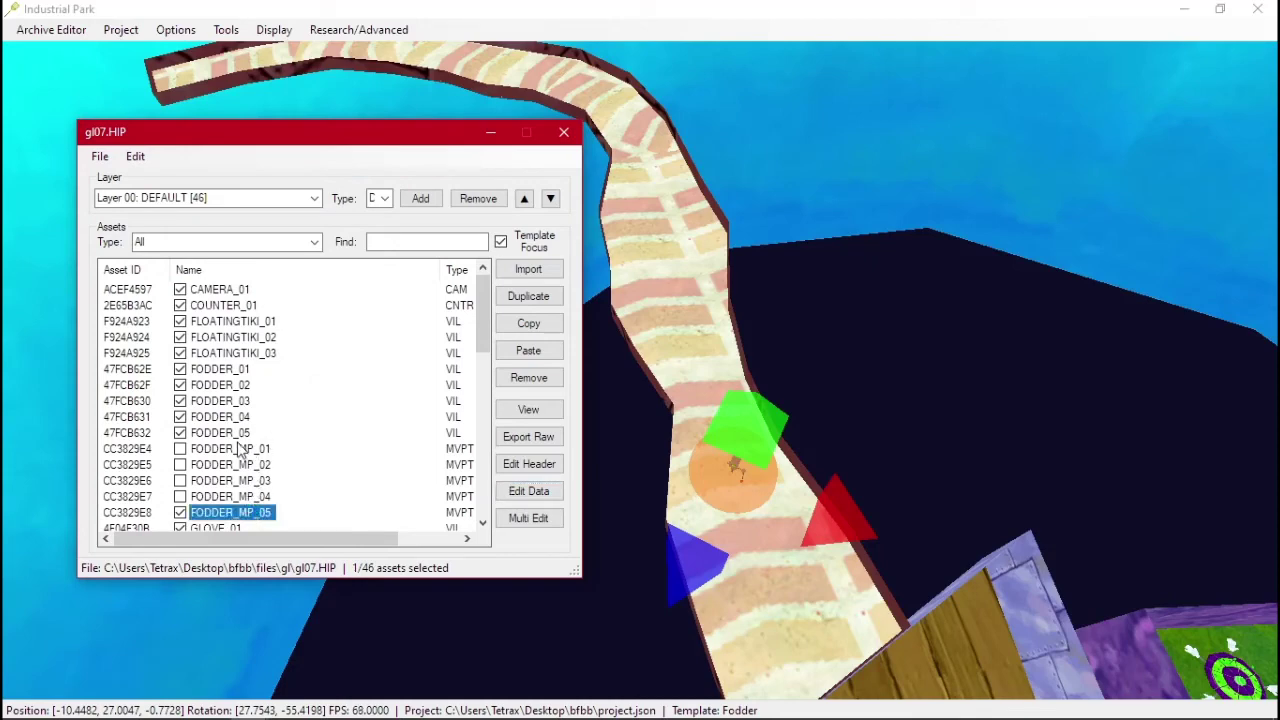
Copy FODDER_05 together with FODDER_MP_05, set the placement template to PasteClipboard and minimize the archive editor
{"action": "right_click", "coordinate": [326, 616]}
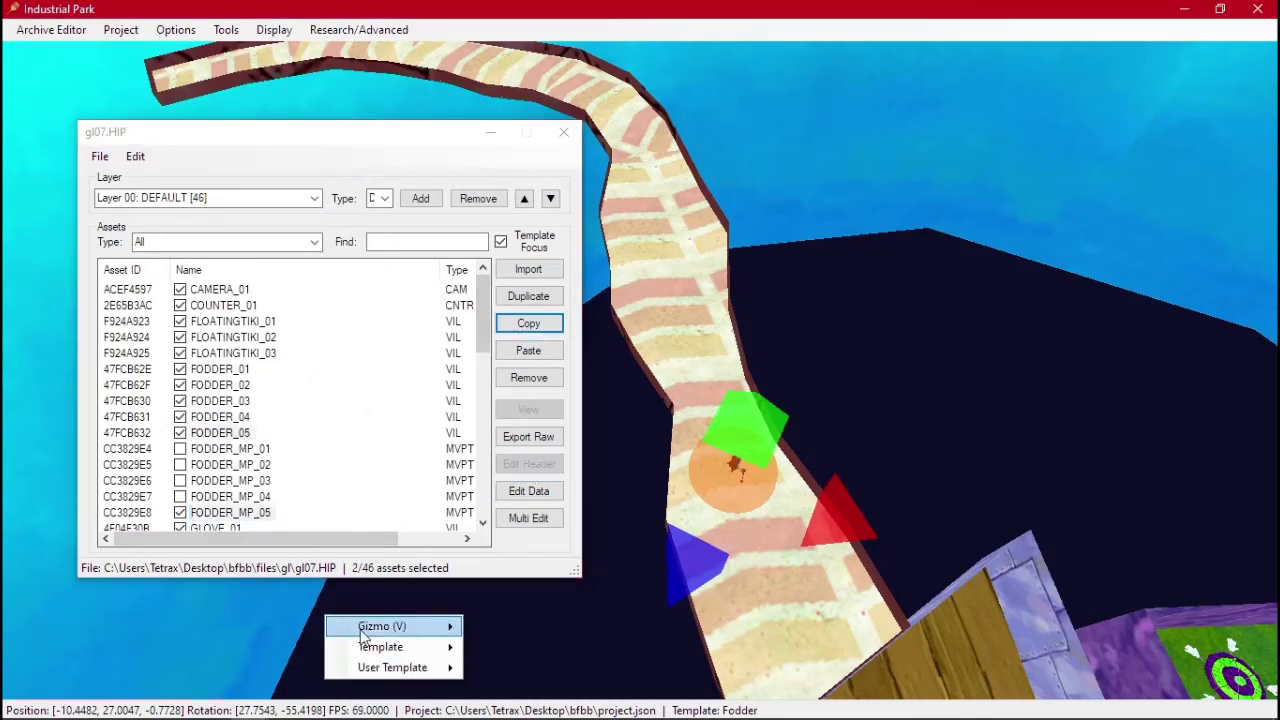
{"action": "mouse_move", "coordinate": [401, 648]}
{"action": "left_click", "coordinate": [567, 708]}
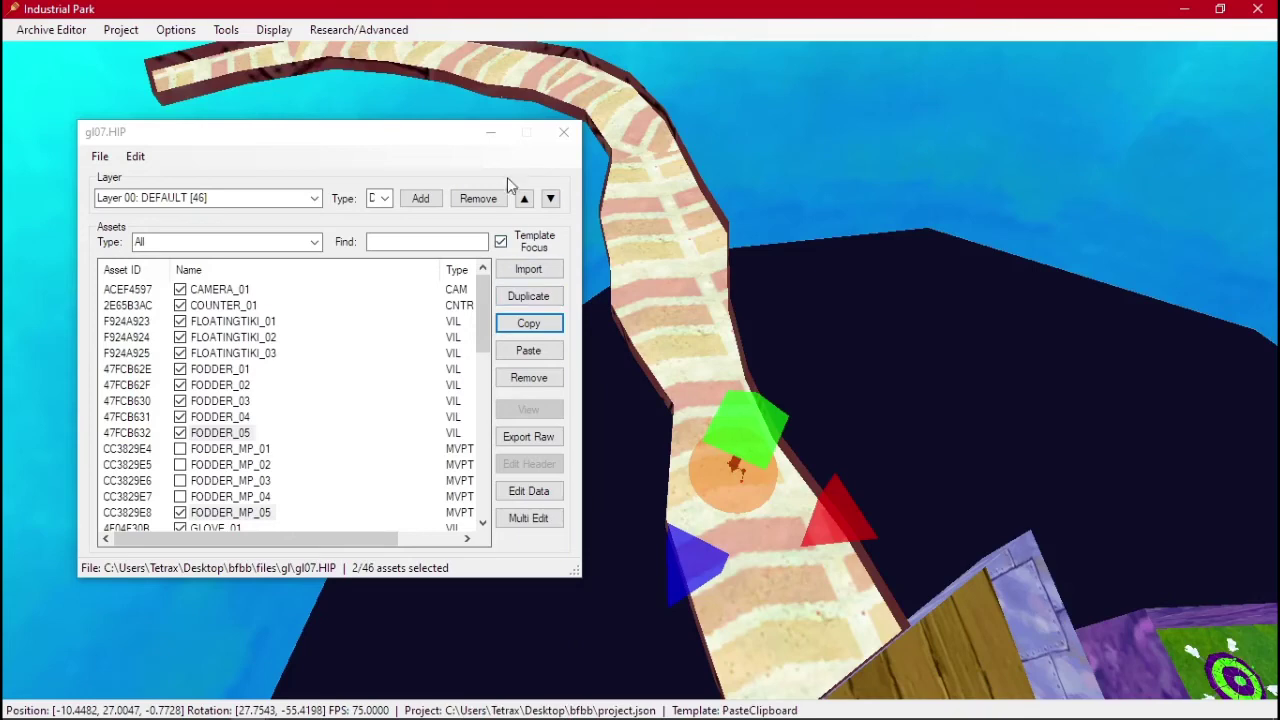
{"action": "left_click", "coordinate": [491, 132]}
Move the fodder and its move point along the slide, closer to the wooden platform and the slide's outer edge
{"action": "left_click_drag", "start_coordinate": [845, 521], "coordinate": [848, 520]}
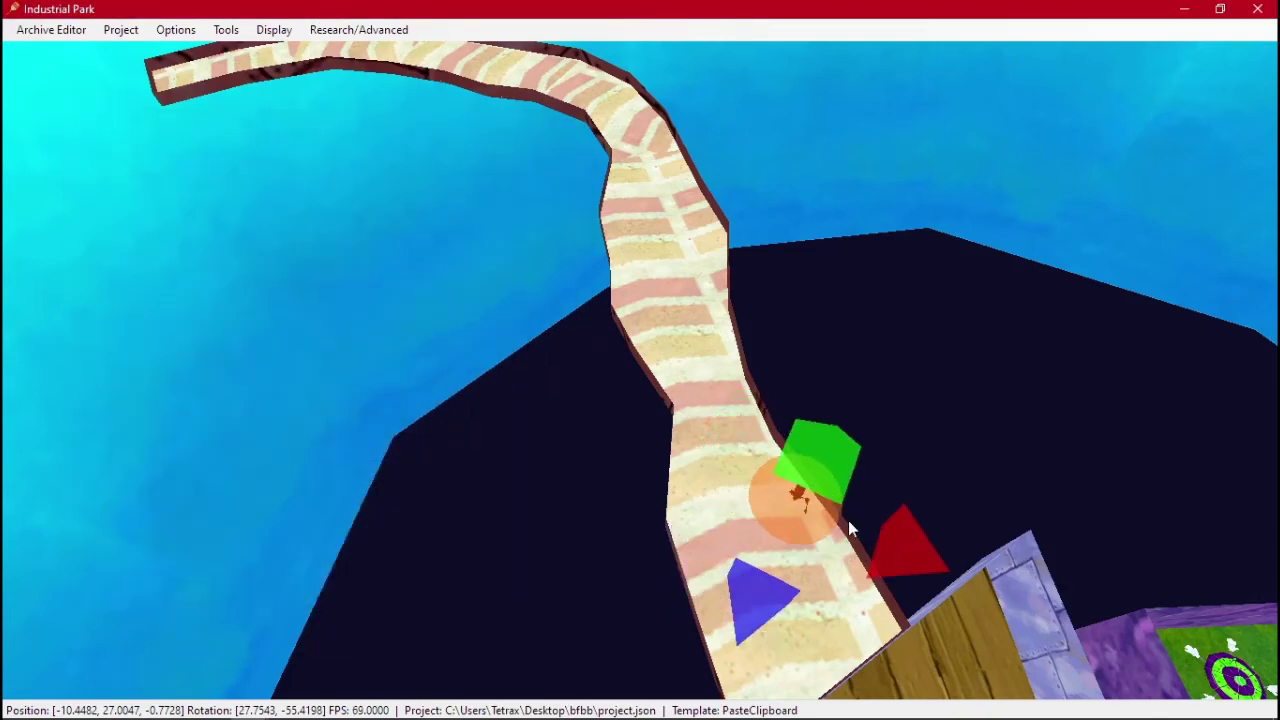
{"action": "left_click_drag", "start_coordinate": [899, 558], "coordinate": [907, 421]}
{"action": "left_click", "coordinate": [907, 421]}
Paste four copies of the fodder and its move point at intervals along the slide, up to near its far end
{"action": "middle_click_drag", "start_coordinate": [907, 421], "coordinate": [735, 316]}
{"action": "key", "text": "w"}
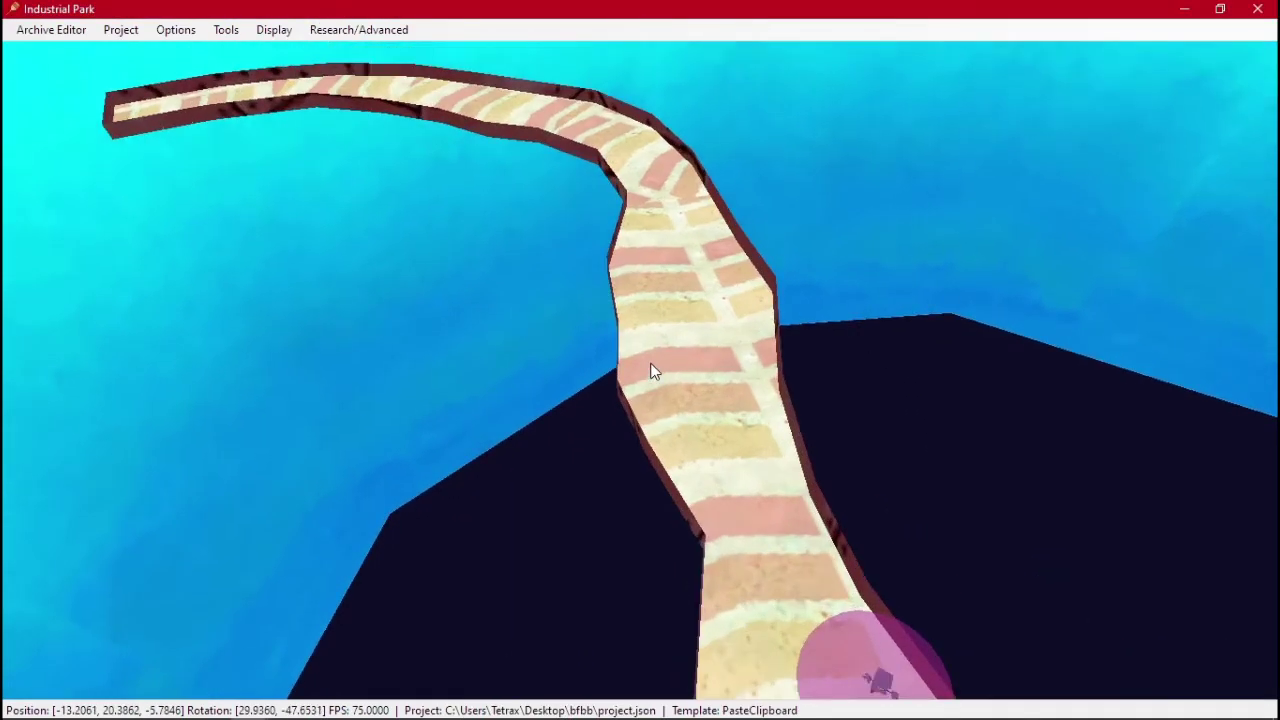
{"action": "left_click", "coordinate": [651, 371]}
{"action": "right_click", "coordinate": [706, 222], "text": "shift"}
{"action": "right_click", "coordinate": [530, 114], "text": "shift"}
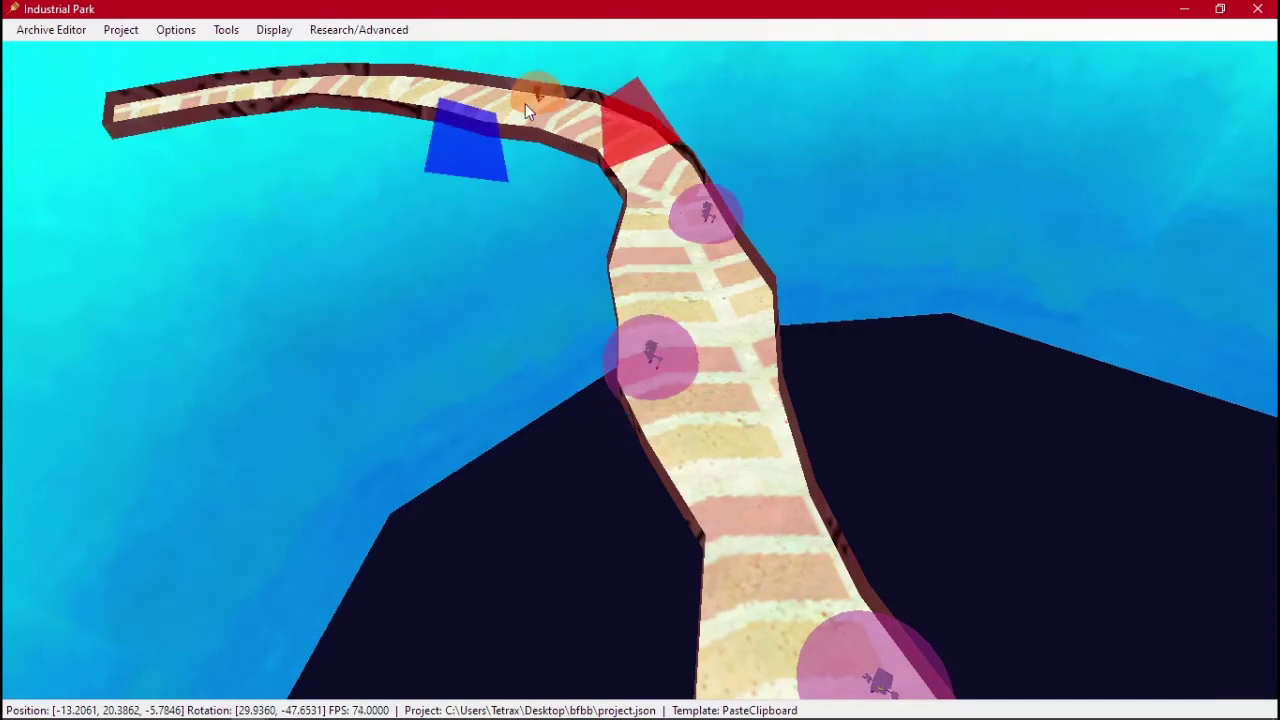
{"action": "key", "text": "w"}
{"action": "middle_click_drag", "start_coordinate": [231, 130], "coordinate": [614, 266]}
{"action": "right_click_drag", "start_coordinate": [614, 275], "coordinate": [534, 109]}
{"action": "left_click", "coordinate": [530, 104]}
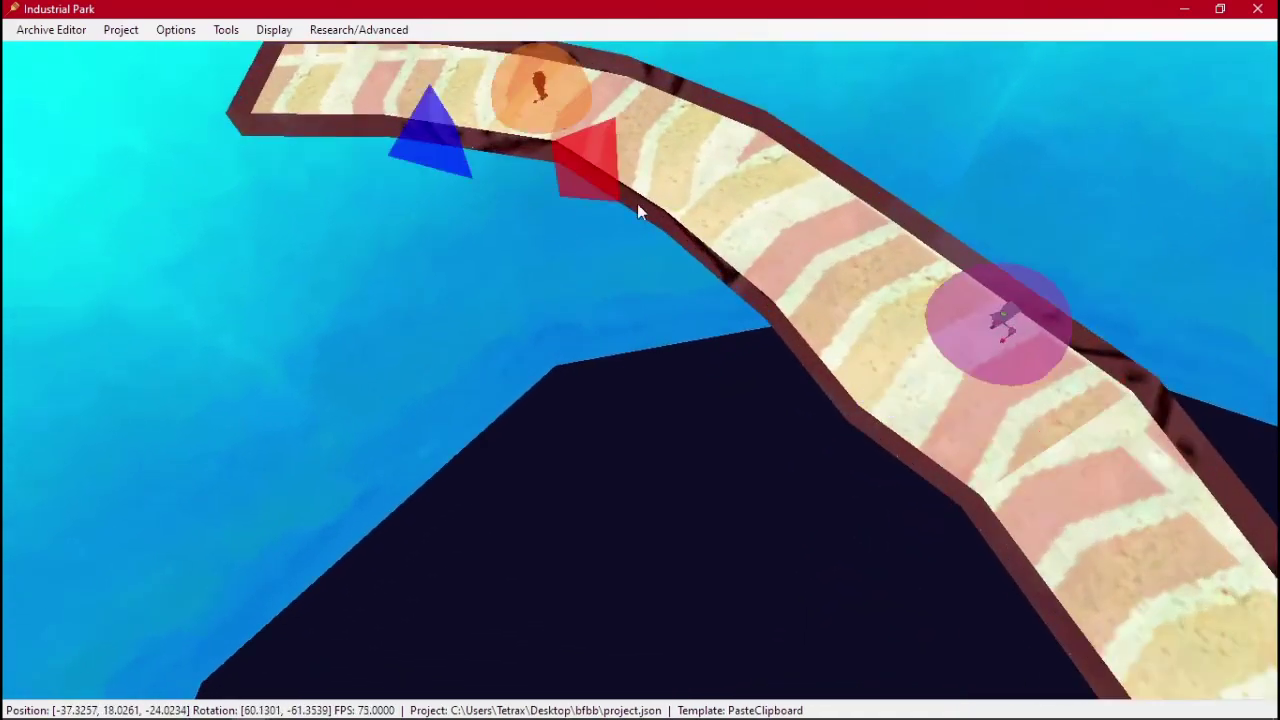
Save the gl07.HIP archive with the added fodder enemies
{"action": "right_click_drag", "start_coordinate": [637, 209], "coordinate": [769, 481]}
{"action": "middle_click_drag", "start_coordinate": [769, 481], "coordinate": [789, 453]}
{"action": "scroll", "coordinate": [789, 453], "scroll_direction": "up", "scroll_amount": 8}
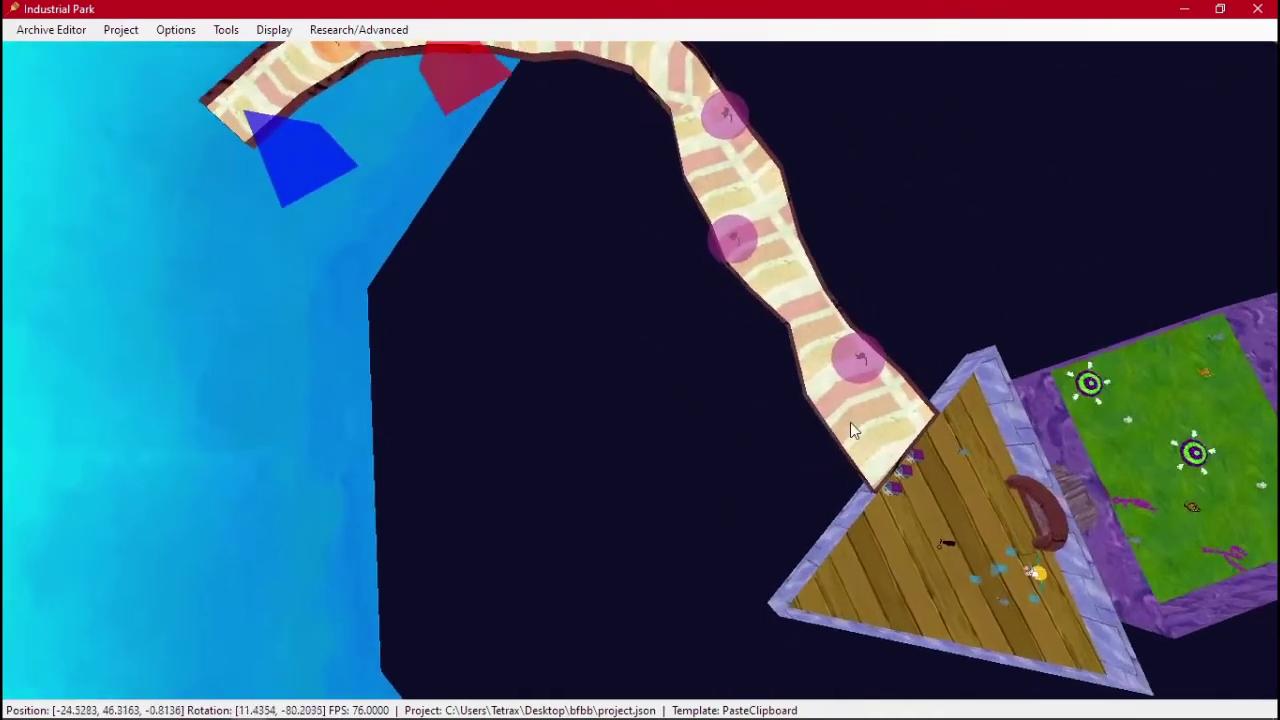
{"action": "middle_click_drag", "start_coordinate": [850, 424], "coordinate": [709, 408]}
{"action": "right_click_drag", "start_coordinate": [710, 415], "coordinate": [137, 86]}
{"action": "left_click", "coordinate": [34, 31]}
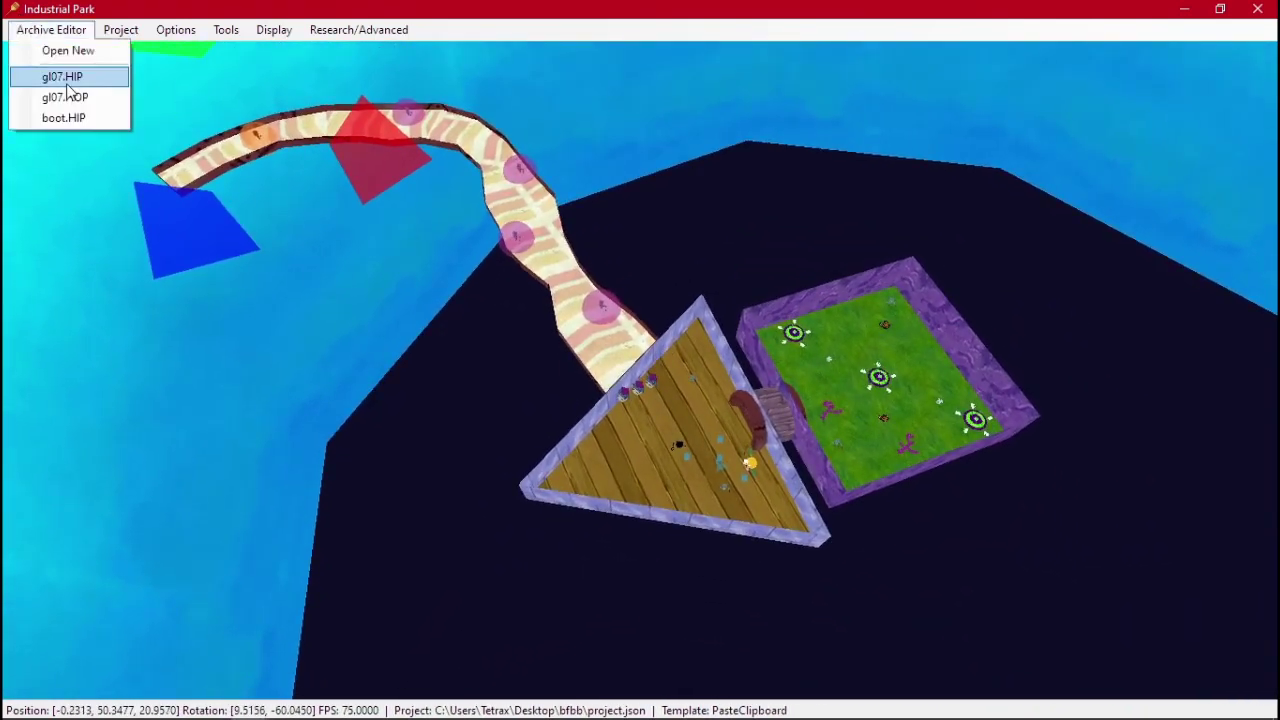
{"action": "left_click", "coordinate": [93, 78]}
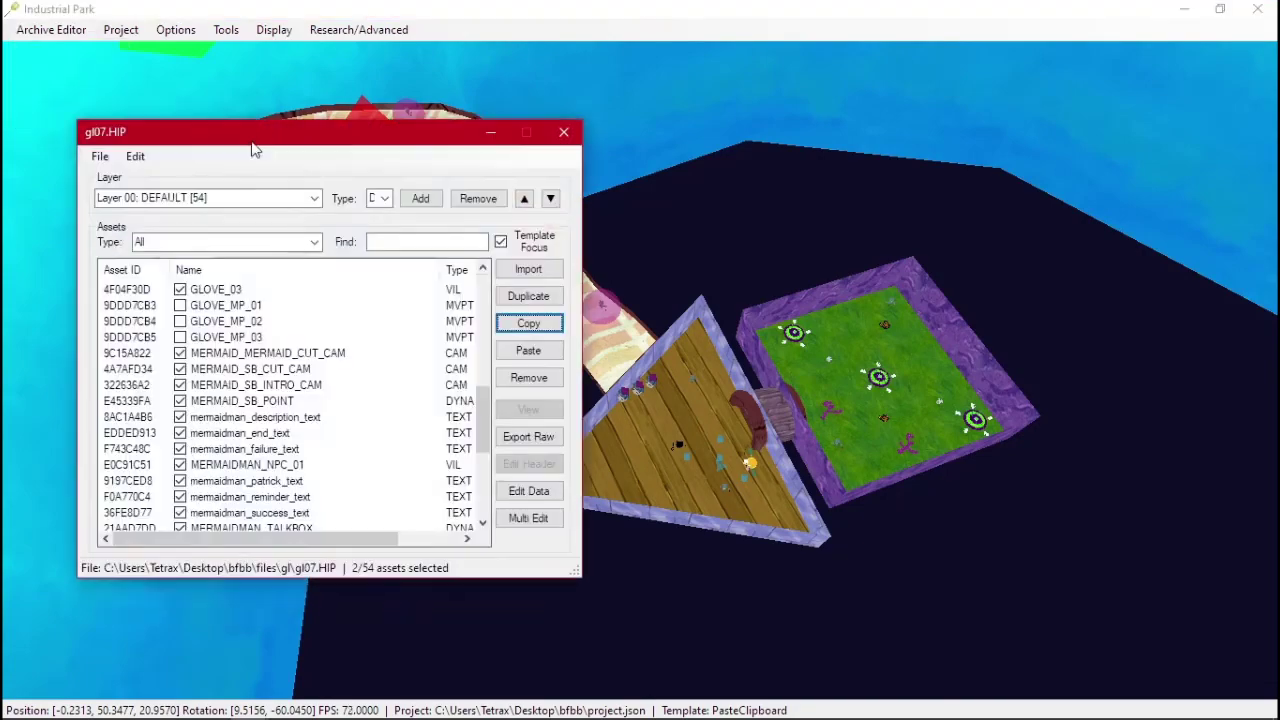
{"action": "left_click", "coordinate": [100, 157]}
{"action": "left_click", "coordinate": [124, 217]}
Switch to Dolphin and playtest sliding past the fodder enemies, creating and reloading a save state for repeated runs
{"action": "key", "text": "alt+Tab"}
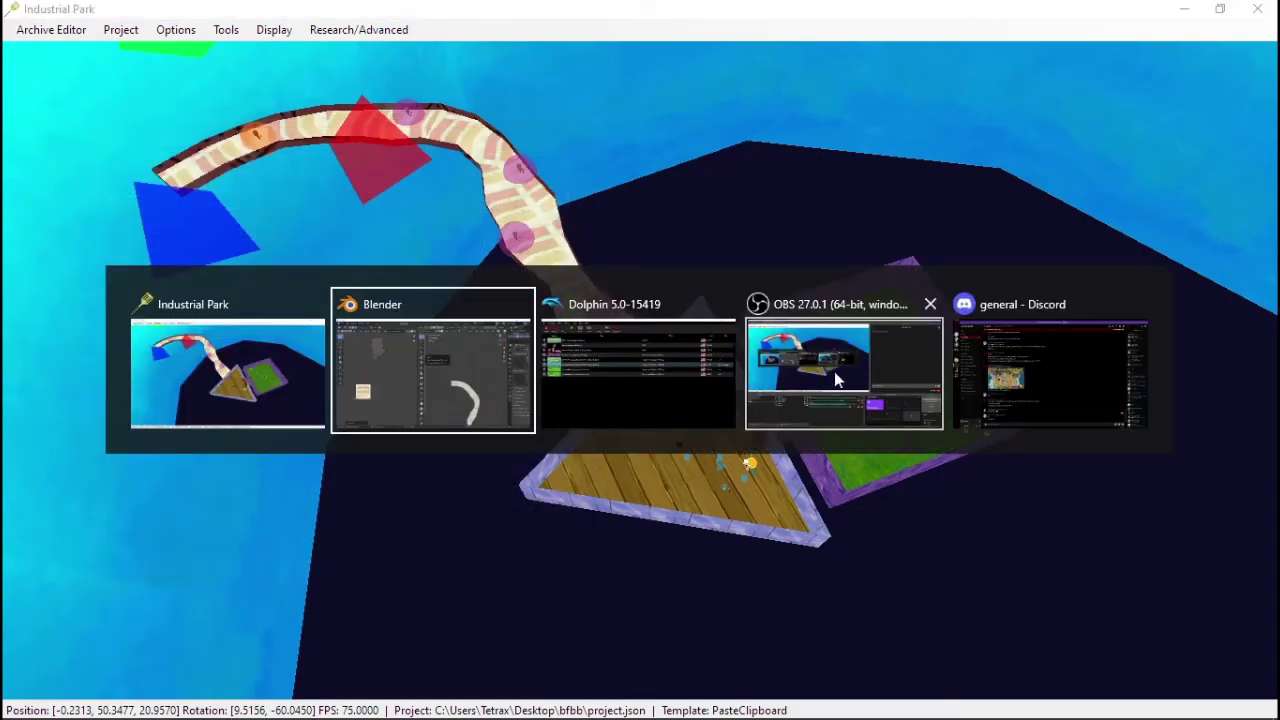
{"action": "left_click", "coordinate": [715, 292]}
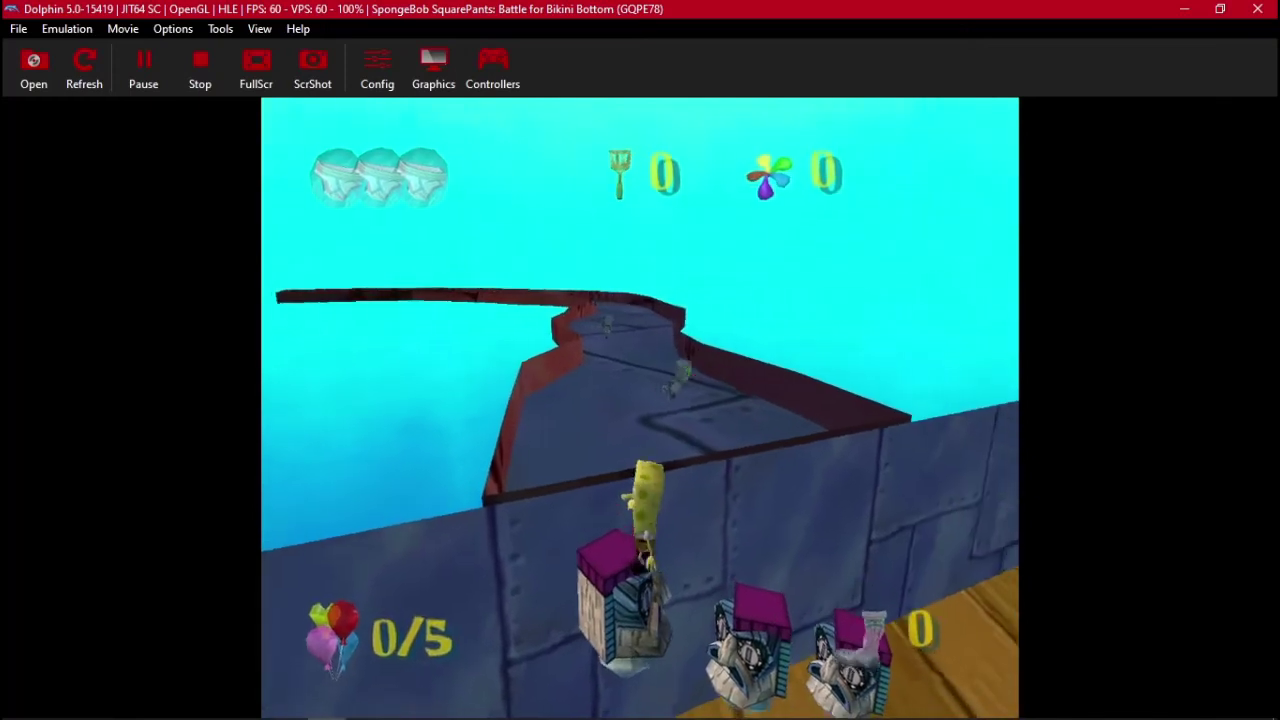
{"action": "key", "text": "shift+F1"}
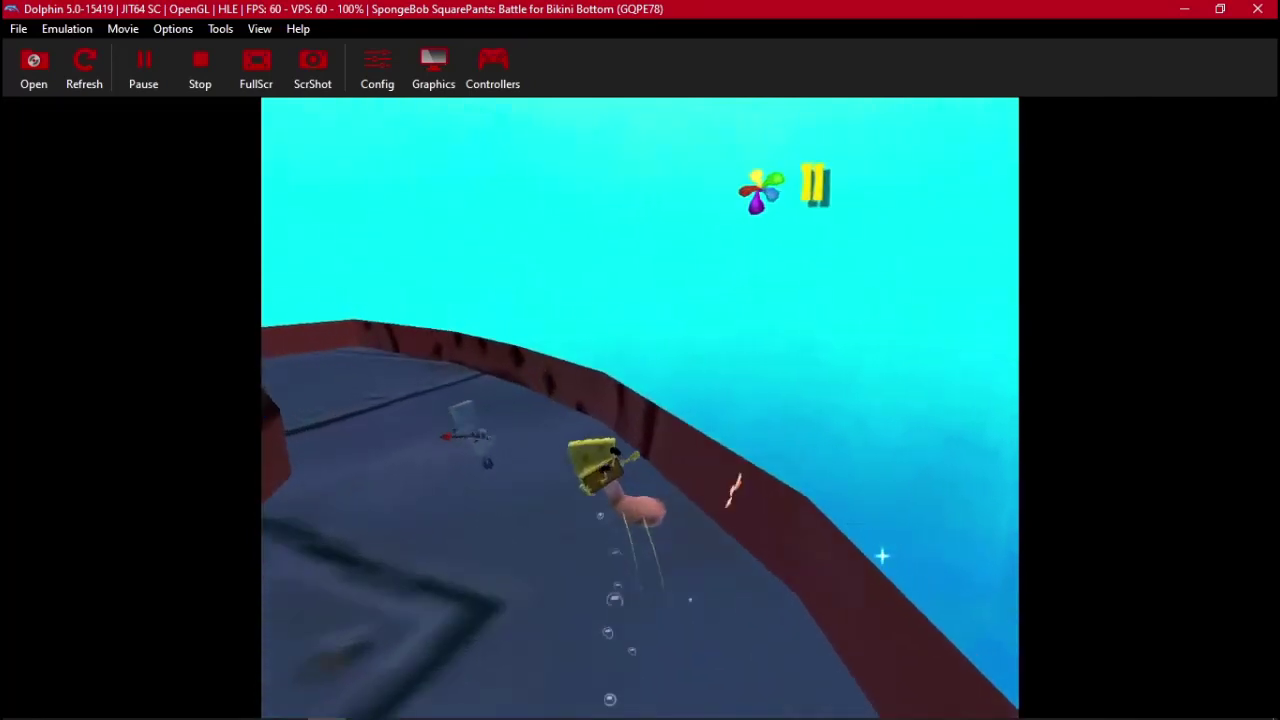
{"action": "key", "text": "F1"}
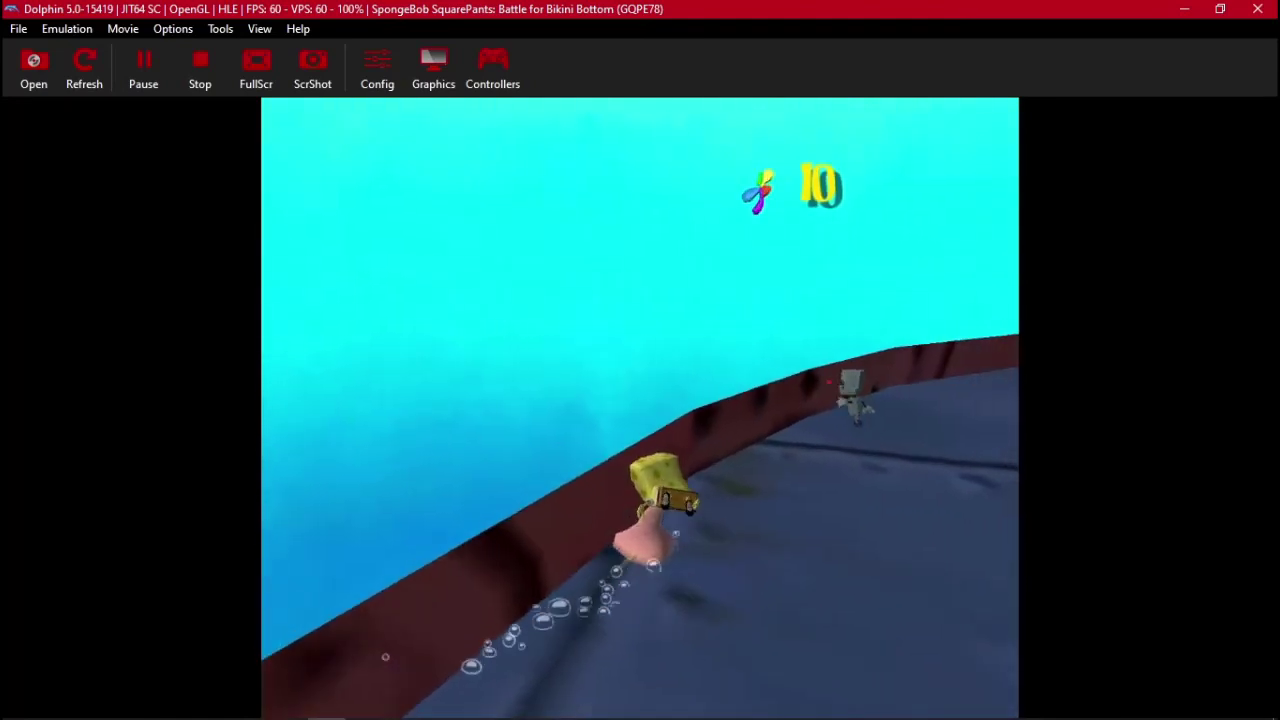
{"action": "key", "text": "F1"}
Return to Industrial Park and examine the slide's layout and the fodder positions from above, comparing them with the running game
{"action": "key", "text": "alt+Tab"}
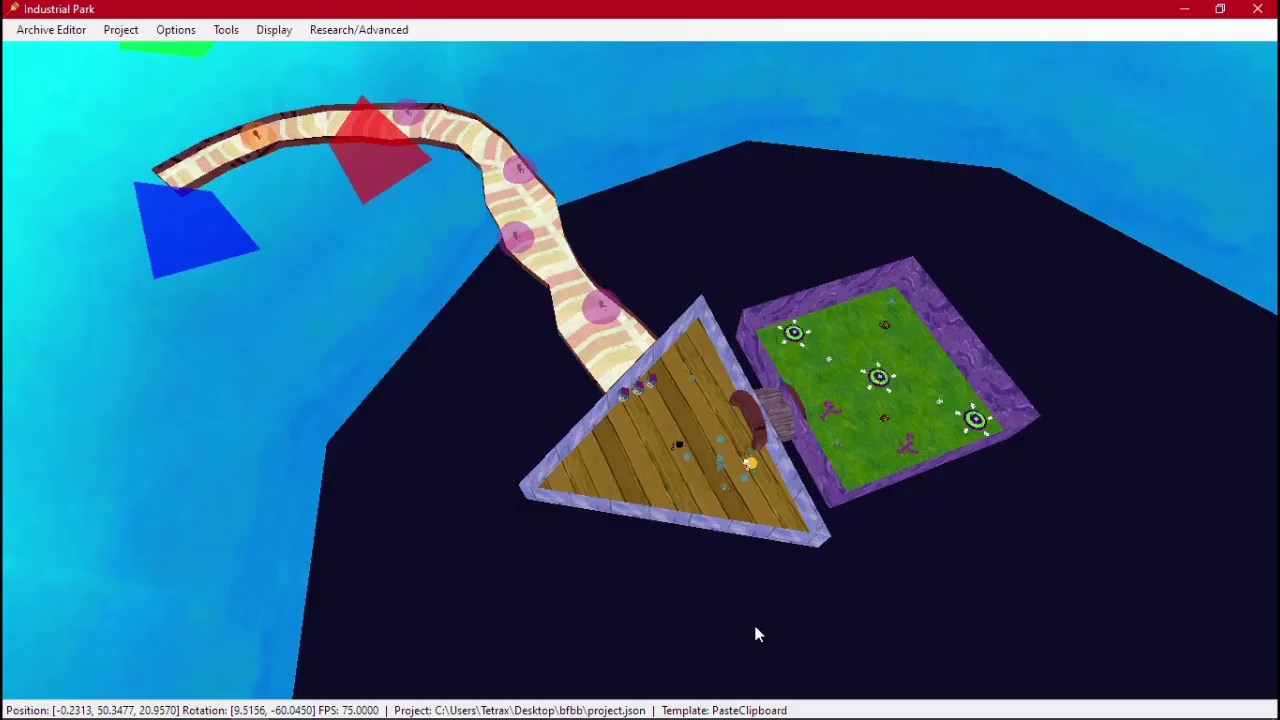
{"action": "key", "text": "w"}
{"action": "middle_click_drag", "start_coordinate": [755, 627], "coordinate": [589, 650]}
{"action": "middle_click_drag", "start_coordinate": [780, 545], "coordinate": [464, 391]}
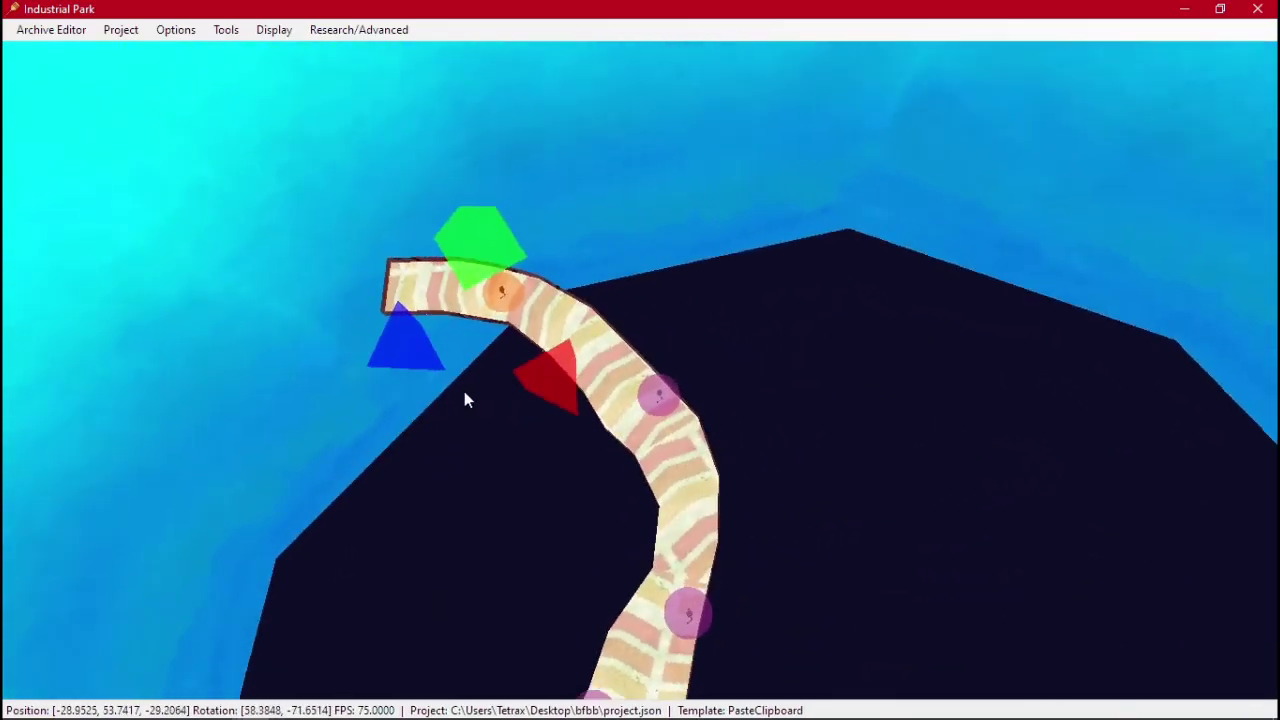
{"action": "right_click_drag", "start_coordinate": [464, 399], "coordinate": [740, 460]}
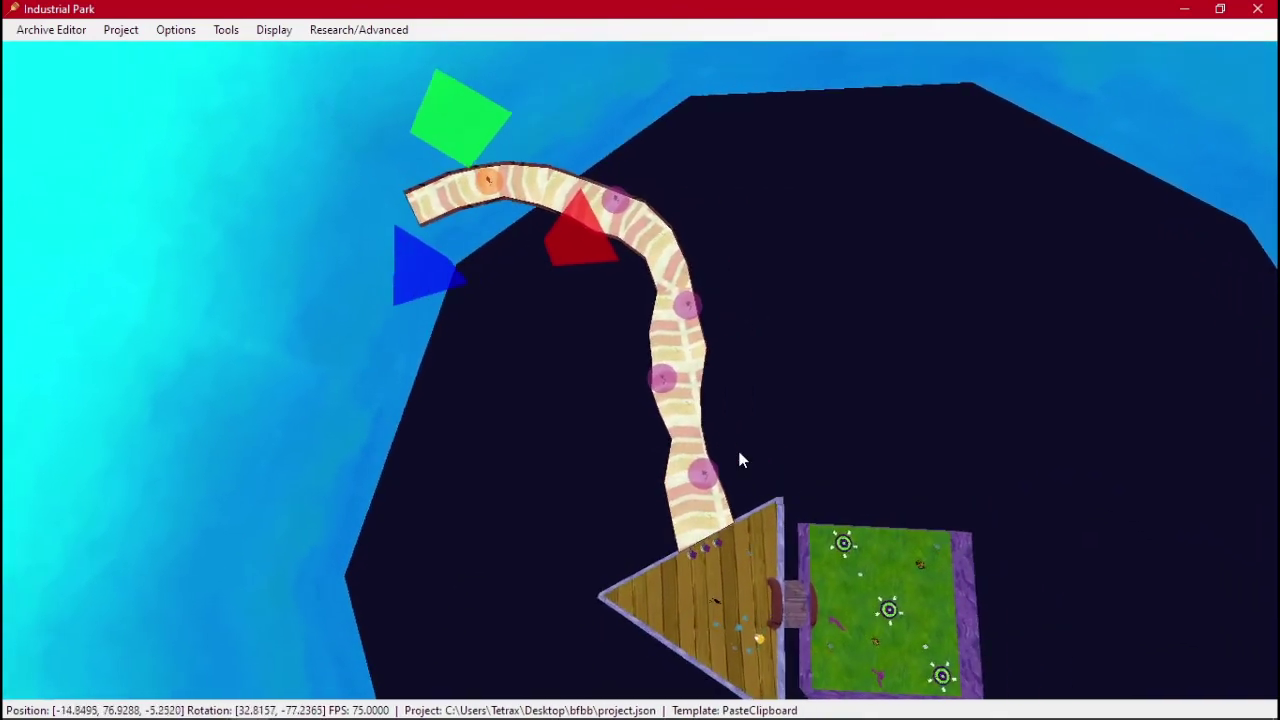
{"action": "key", "text": "alt+Tab"}
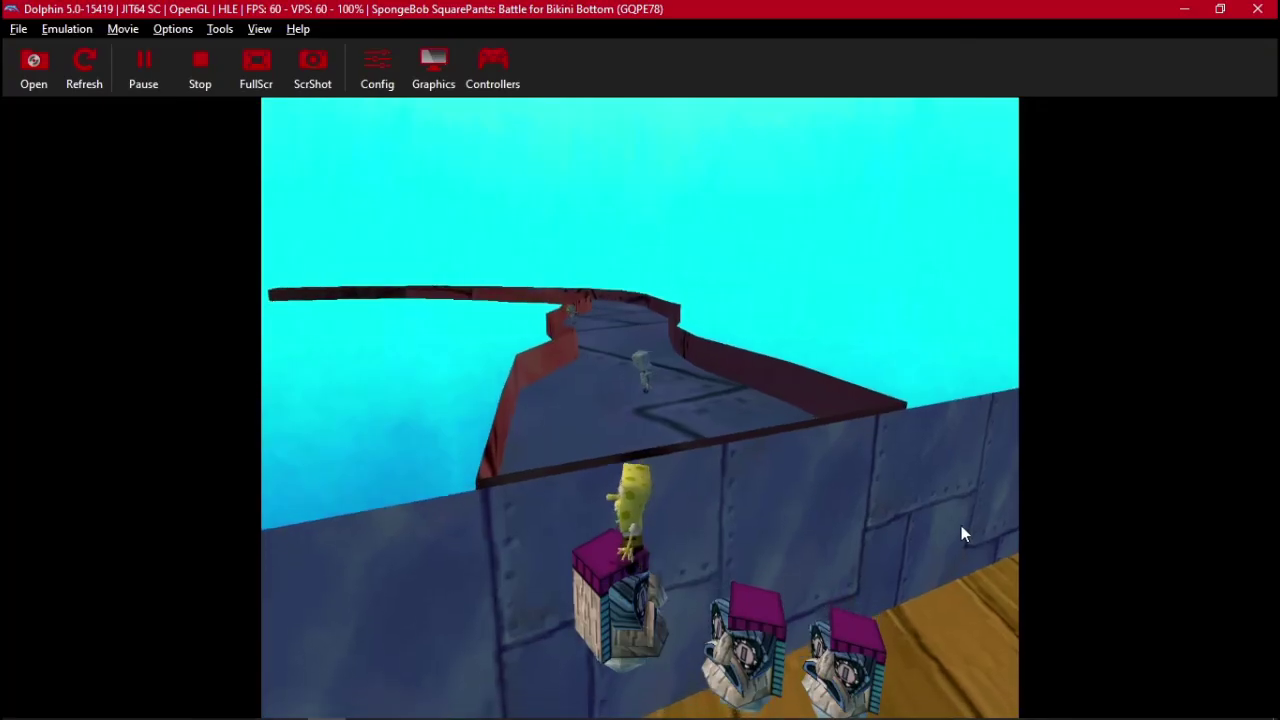
{"action": "key", "text": "alt+Tab"}
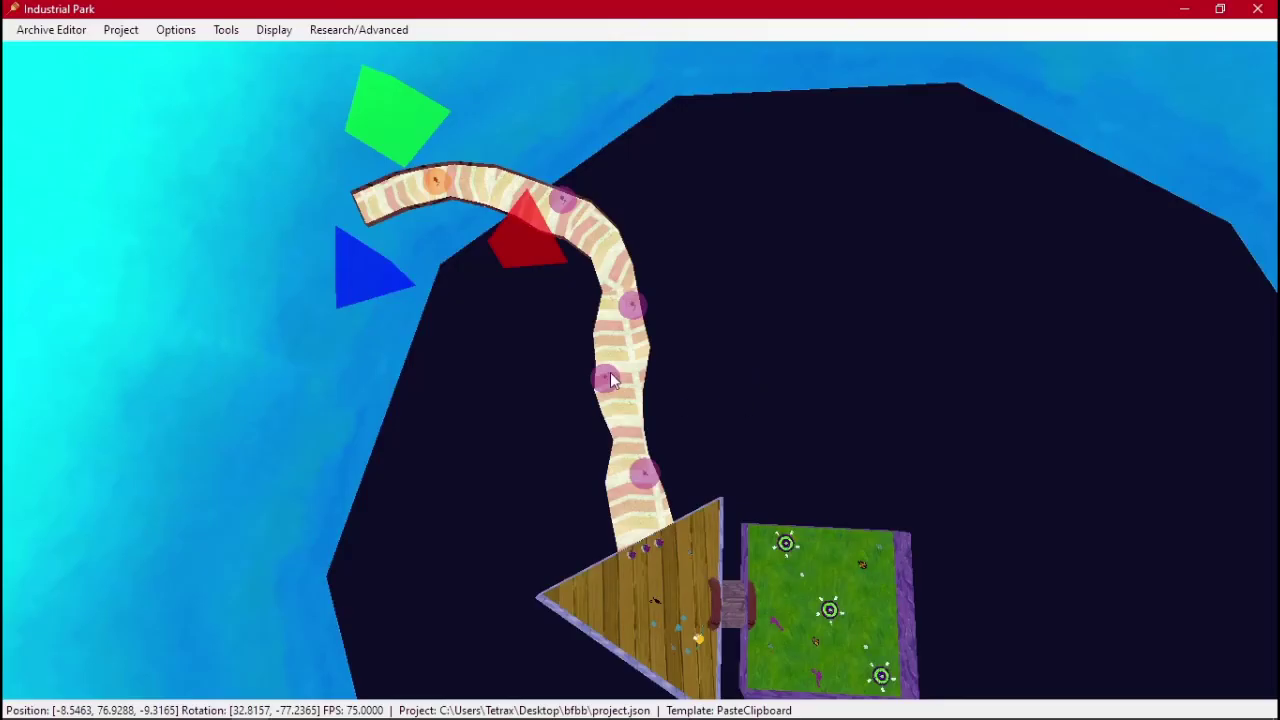
{"action": "left_click", "coordinate": [744, 414]}
{"action": "key", "text": "a"}
{"action": "middle_click_drag", "start_coordinate": [738, 410], "coordinate": [820, 316]}
{"action": "key", "text": "s"}
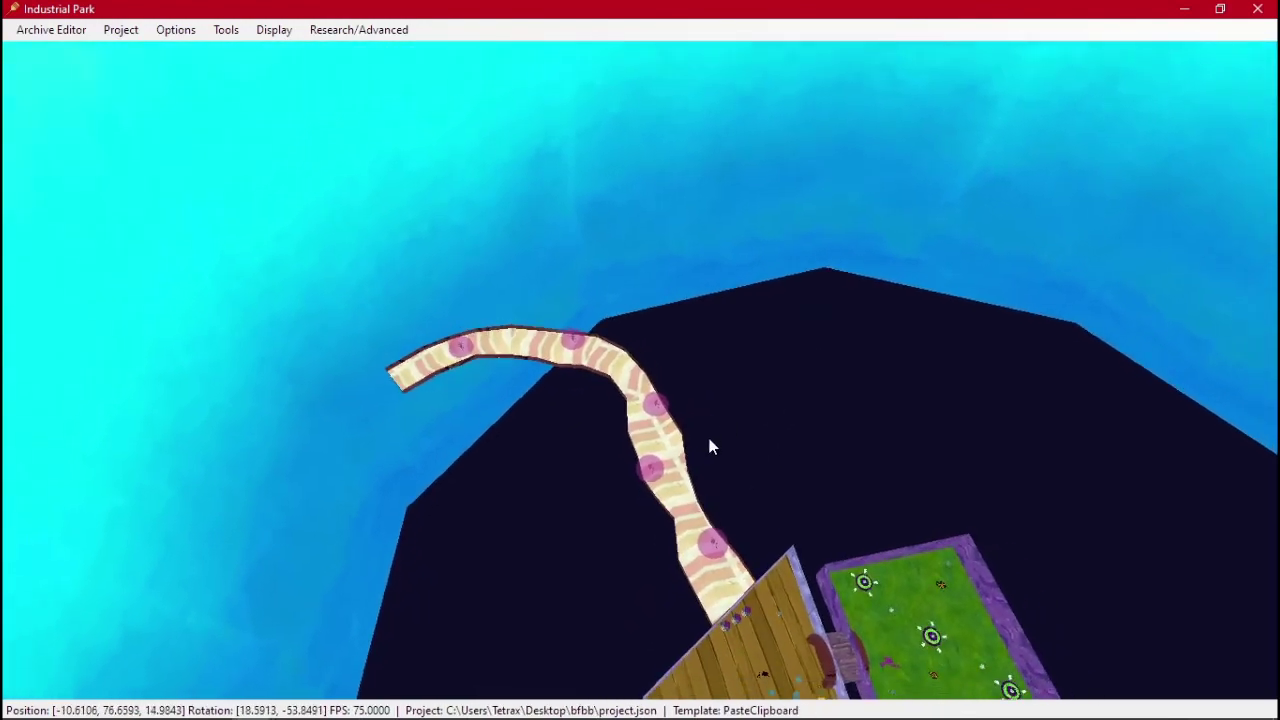
{"action": "right_click_drag", "start_coordinate": [709, 447], "coordinate": [305, 331]}
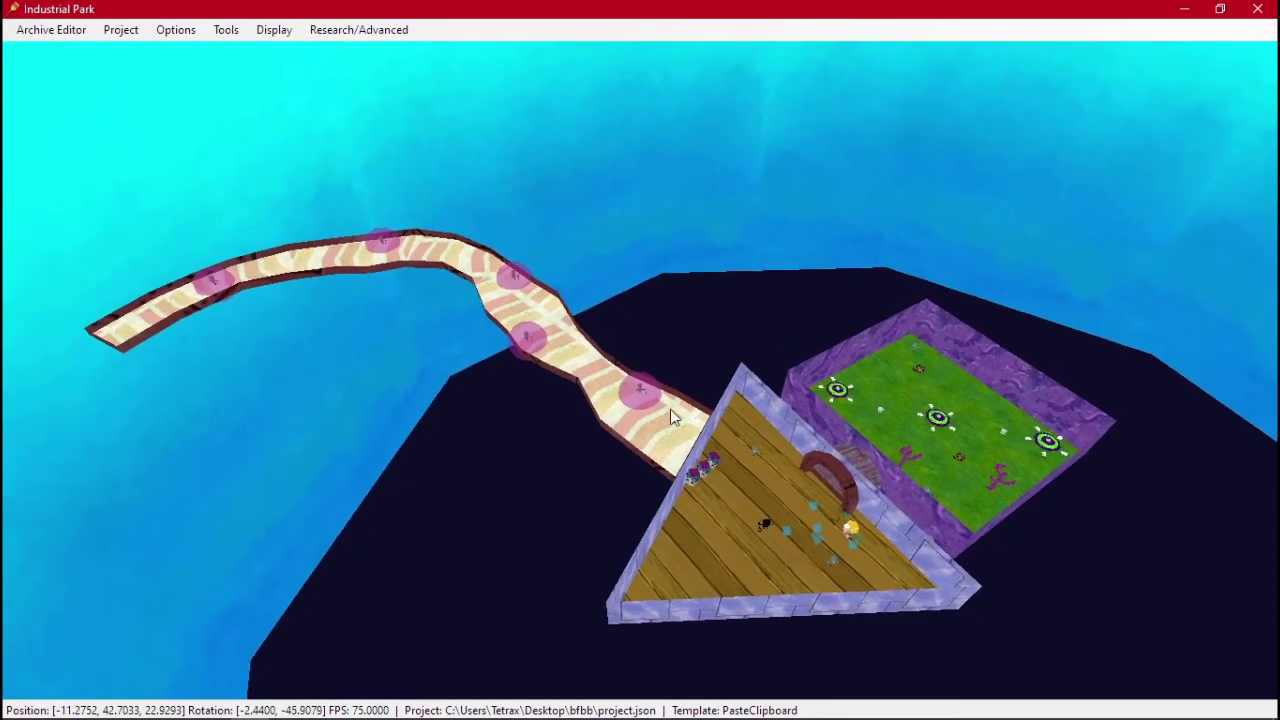